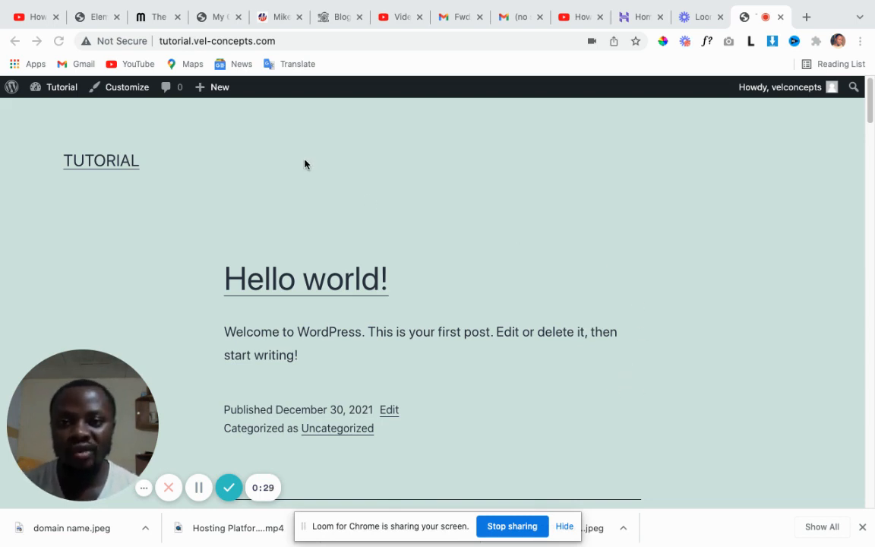
Append /wp-admin to the Tutorial site URL to load the WordPress admin Dashboard.
left_click(300, 41)
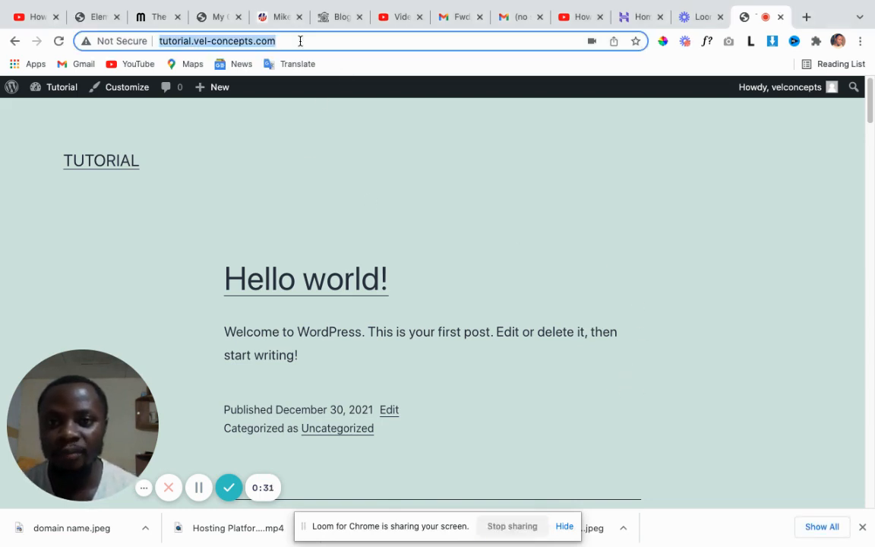
left_click(299, 41)
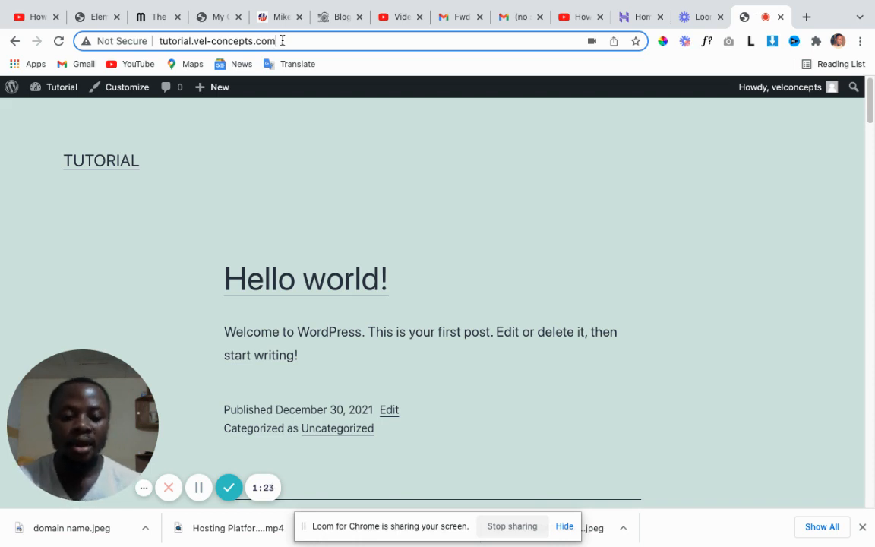
type("/")
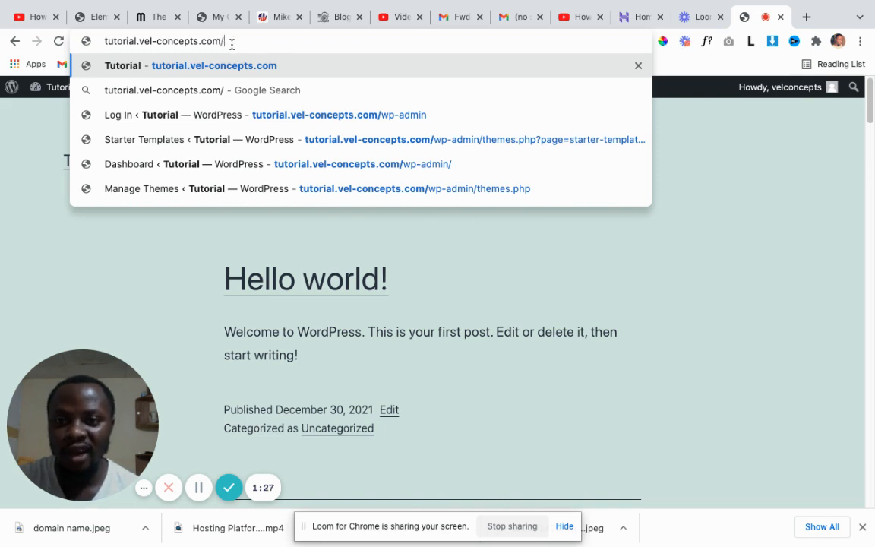
type("wp")
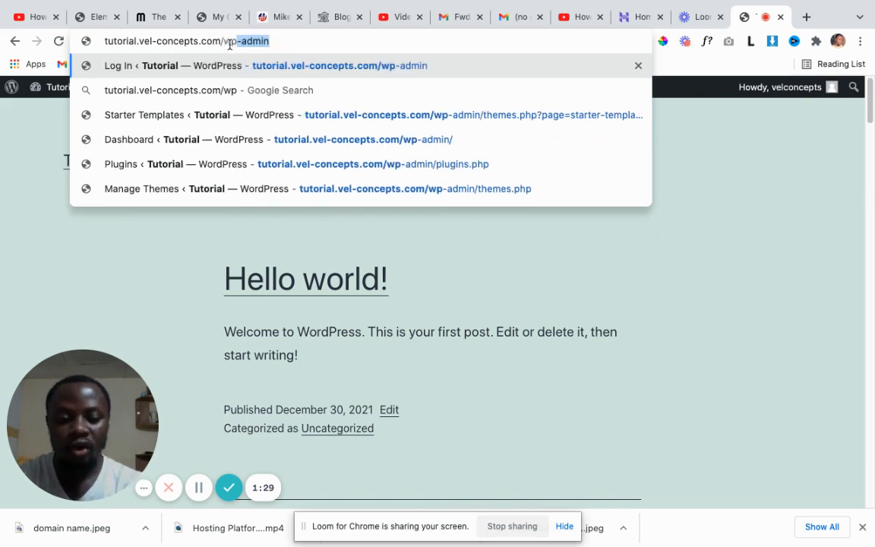
type("-")
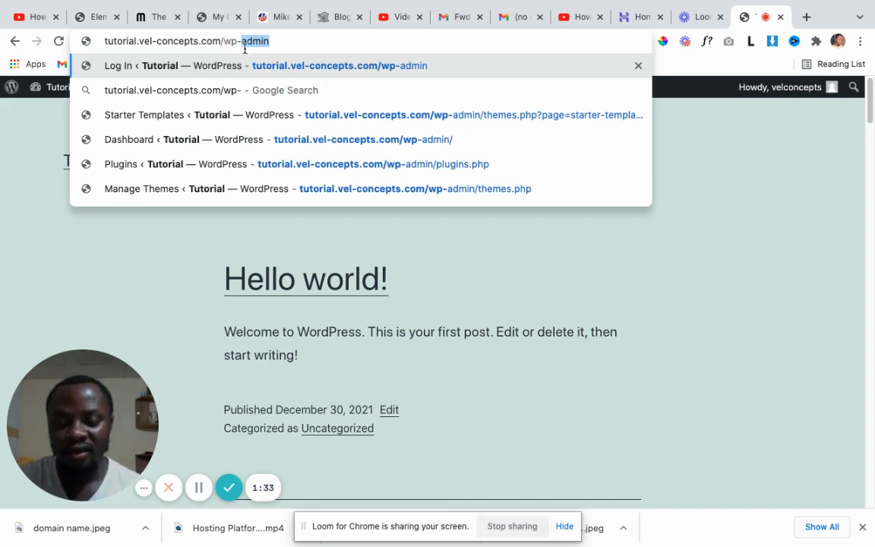
type("admin")
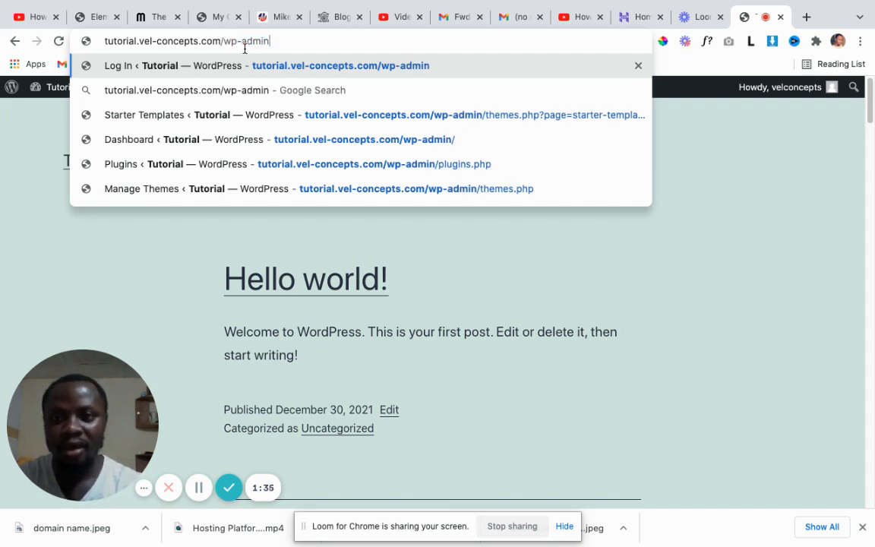
left_click(283, 65)
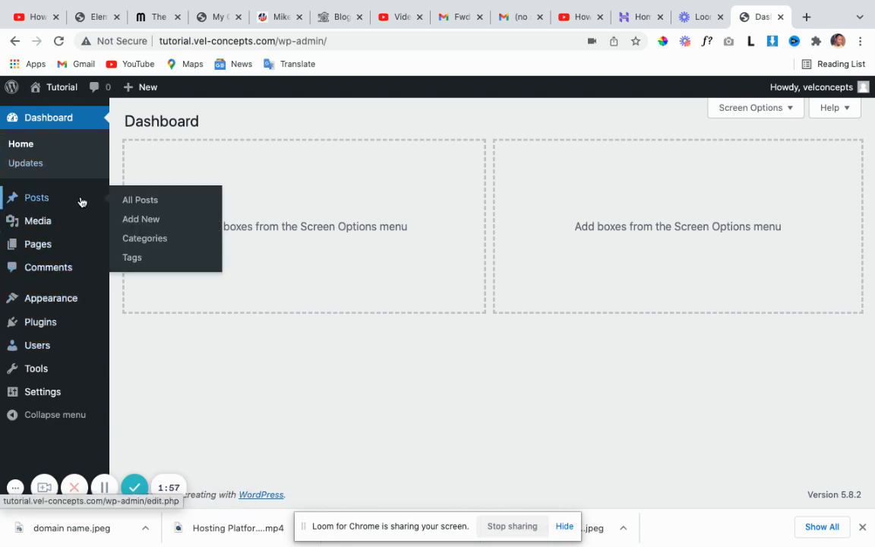
mouse_move(68, 217)
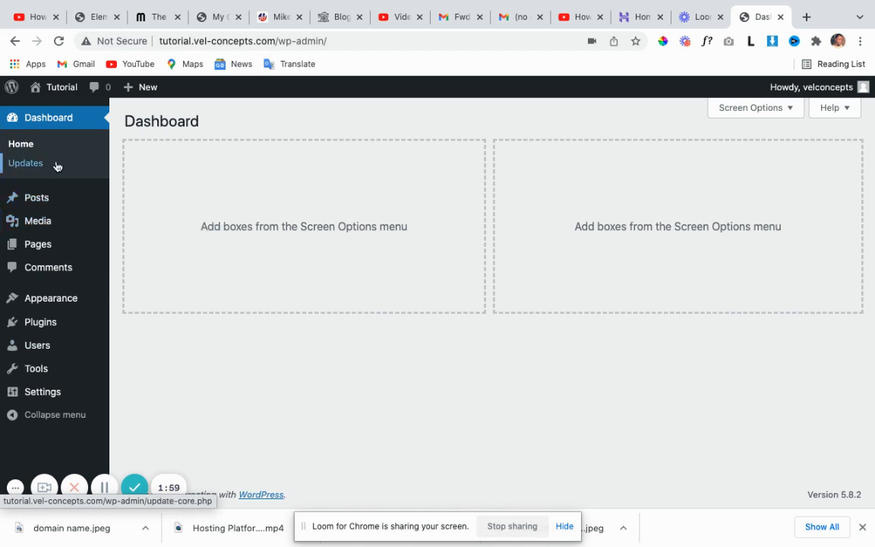
mouse_move(43, 197)
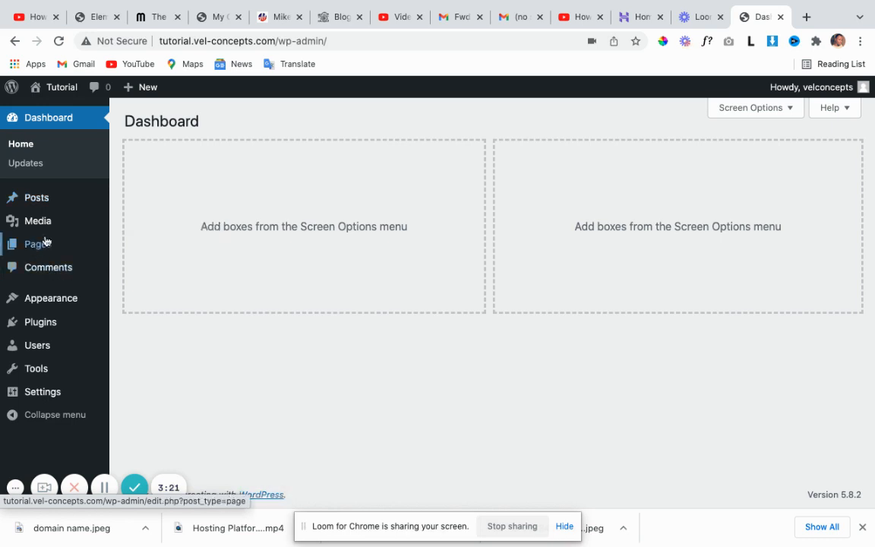
mouse_move(39, 230)
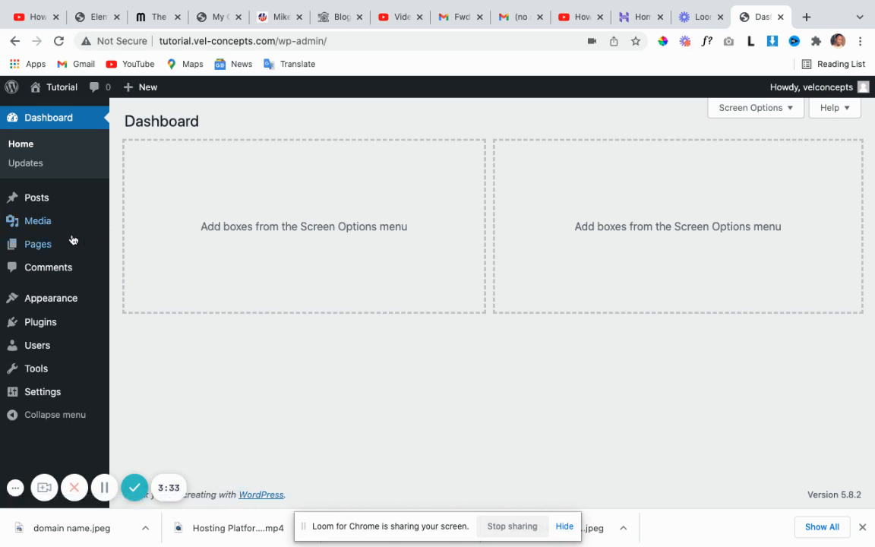
mouse_move(85, 246)
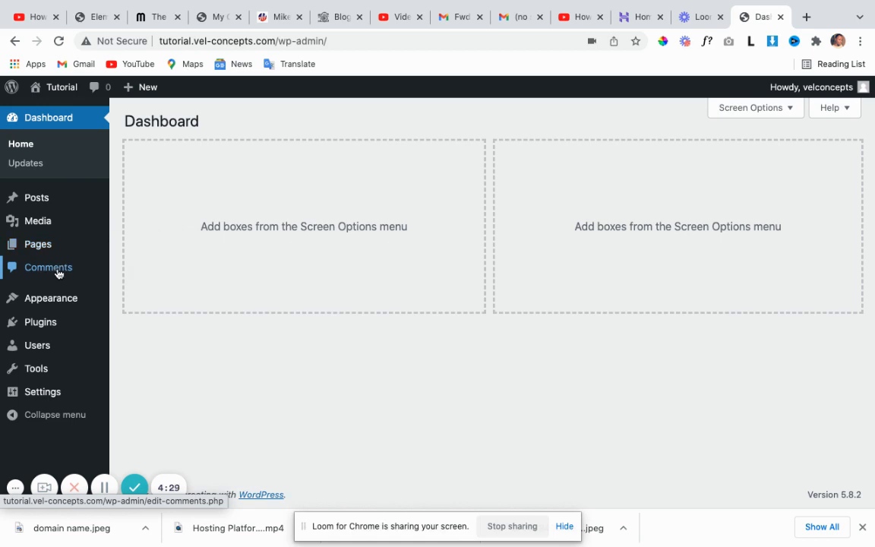
mouse_move(52, 303)
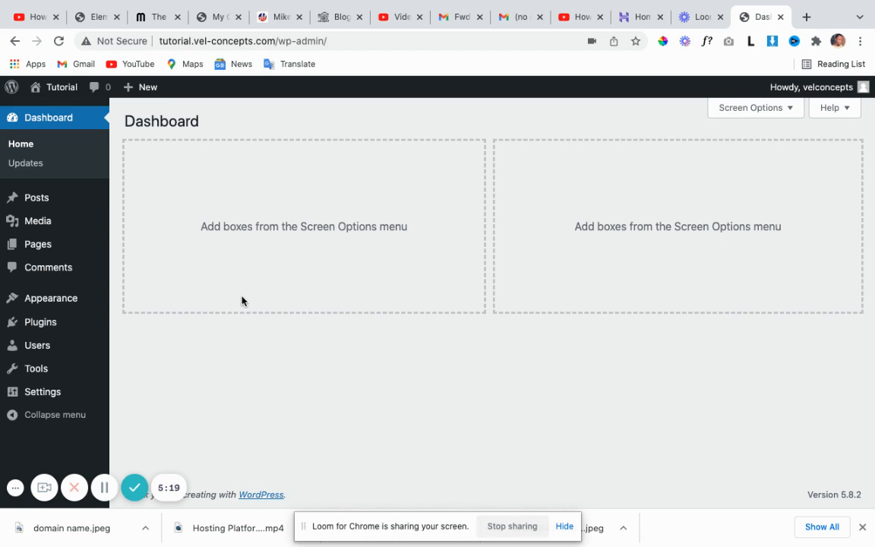
mouse_move(96, 300)
mouse_move(47, 324)
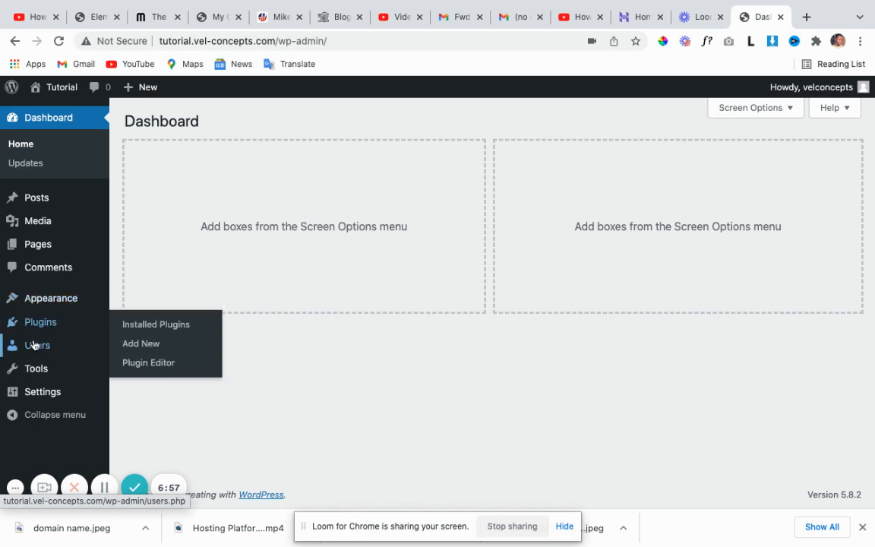
mouse_move(36, 351)
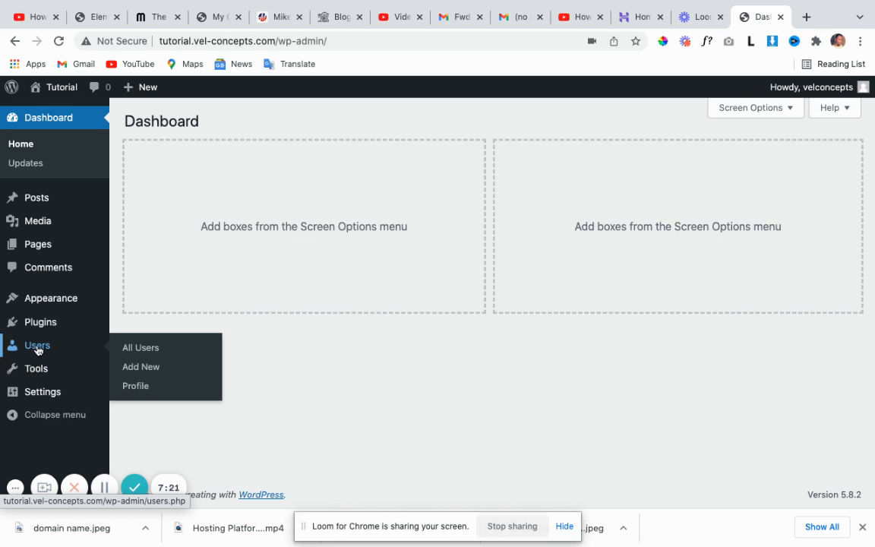
mouse_move(50, 370)
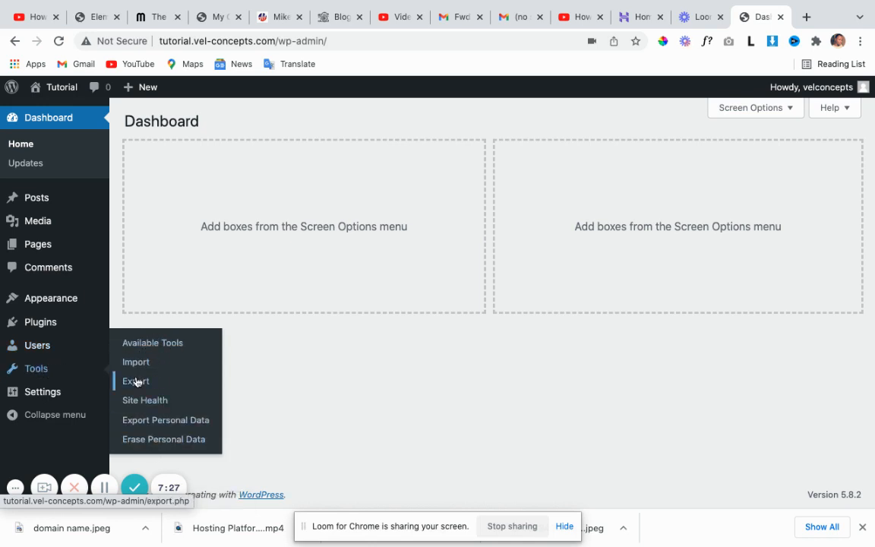
mouse_move(39, 393)
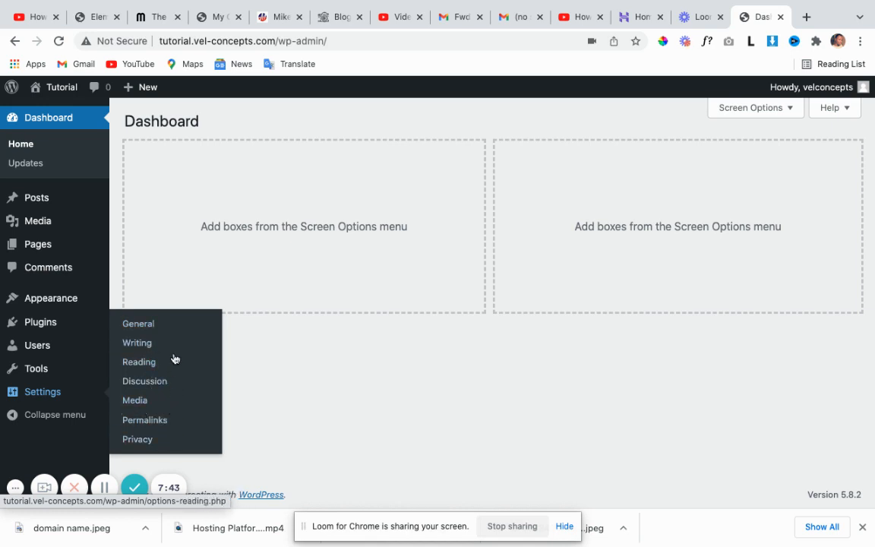
mouse_move(58, 308)
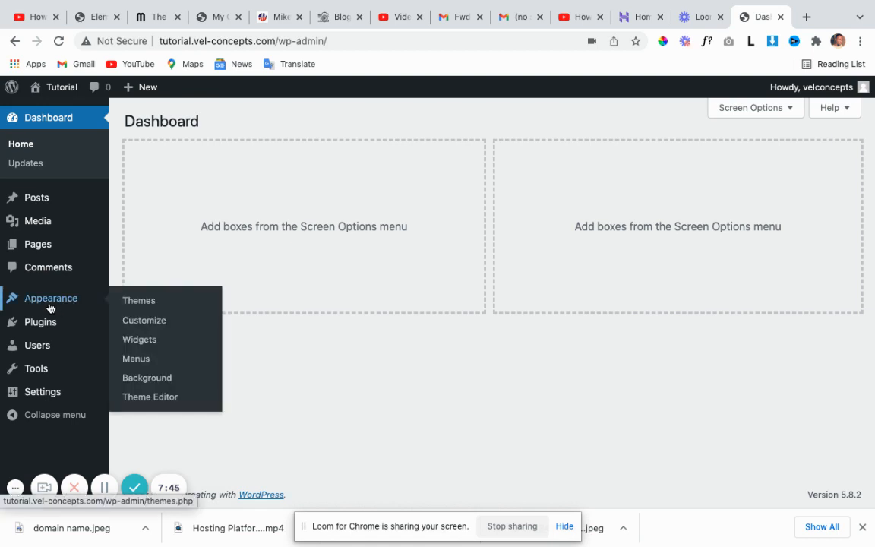
Go to Appearance > Themes and scroll the six installed themes toward Add New Theme.
left_click(143, 305)
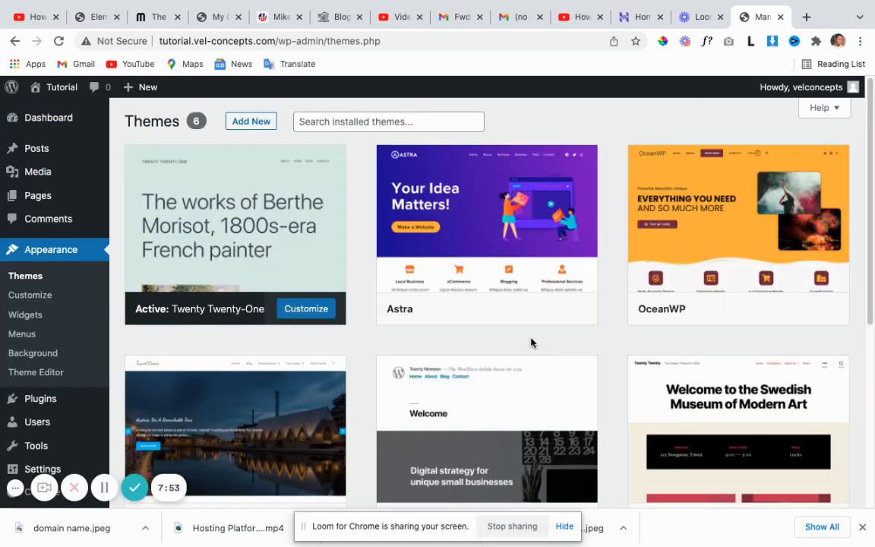
scroll(530, 342, "down", 3)
scroll(520, 353, "up", 3)
mouse_move(447, 236)
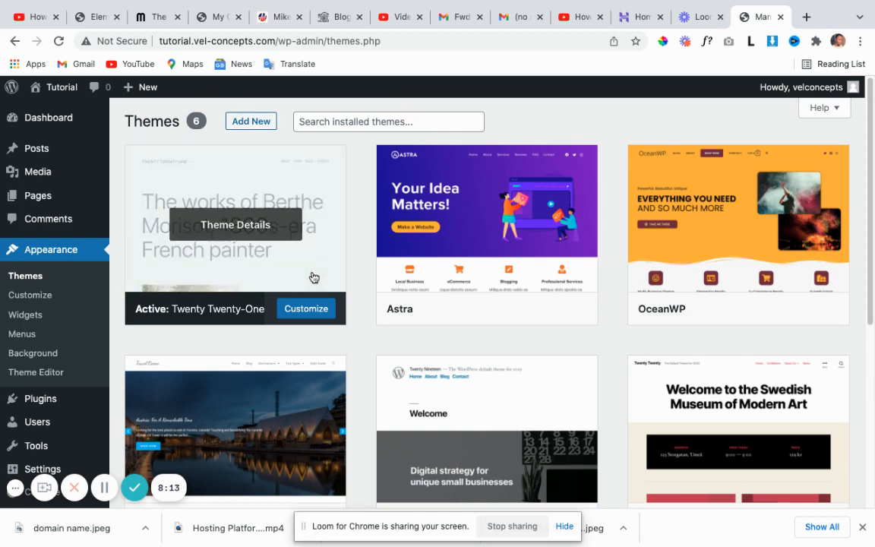
scroll(312, 277, "down", 3)
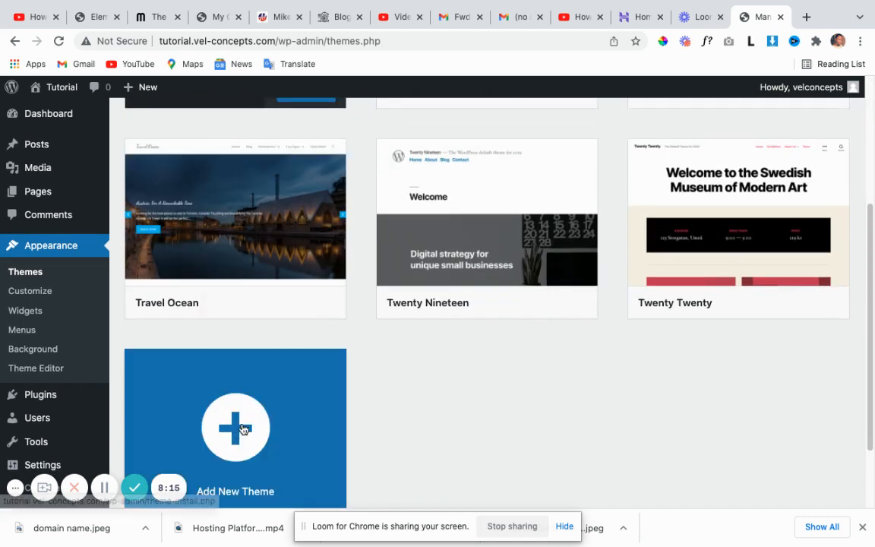
On Add Themes, search for 'astra' and reveal the installed Astra card's Activate option.
left_click(241, 429)
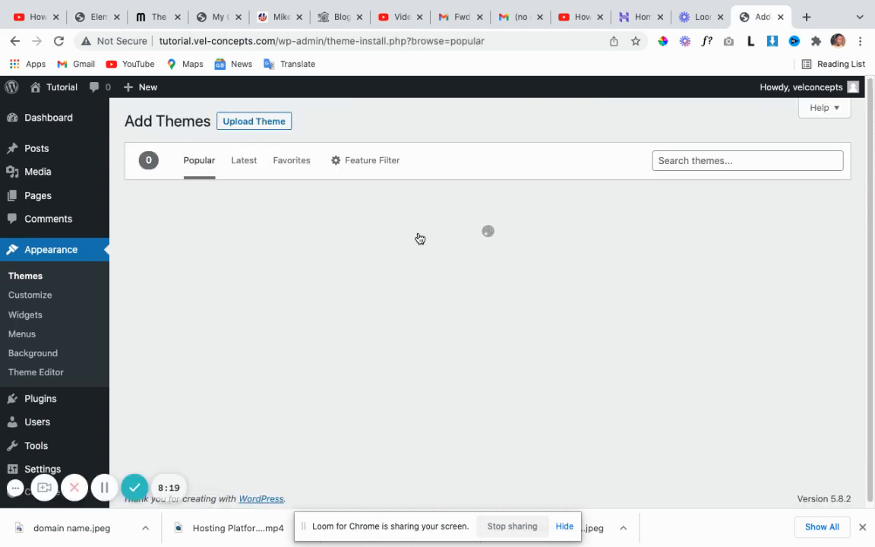
left_click(694, 161)
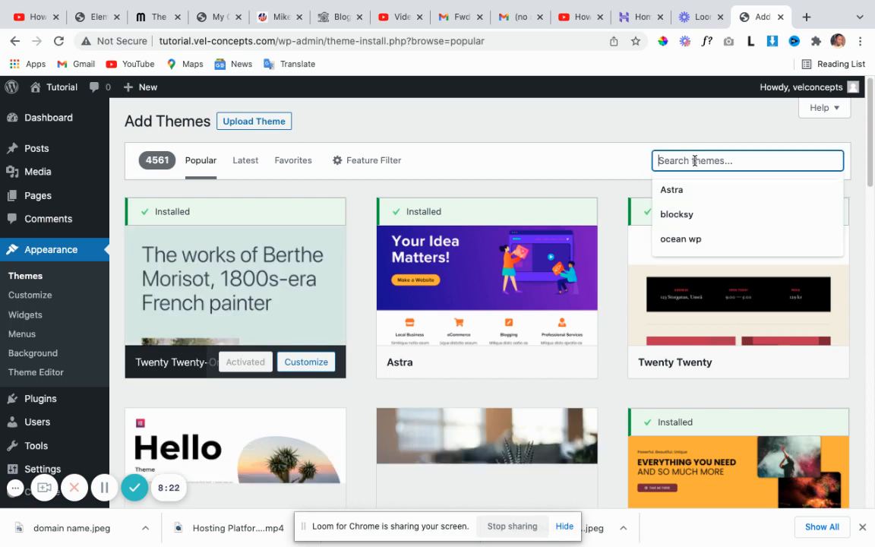
scroll(502, 307, "down", 1)
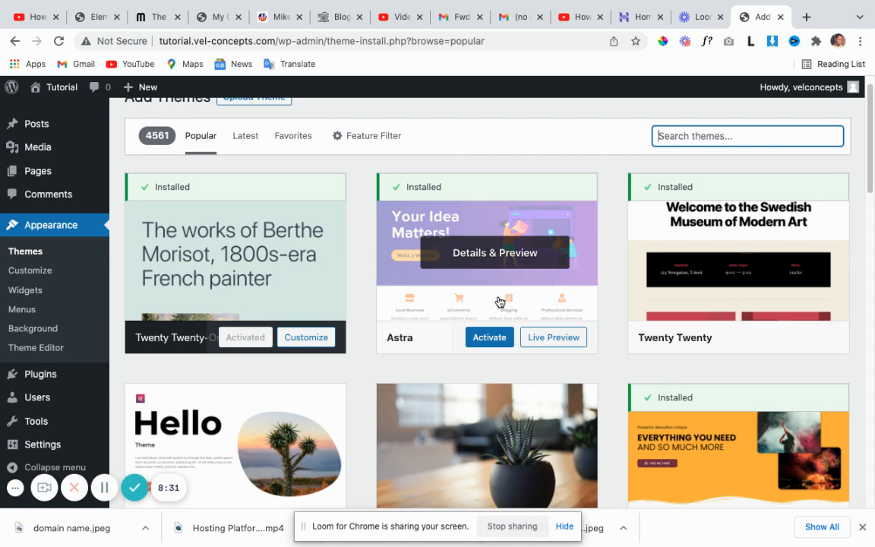
scroll(507, 308, "up", 1)
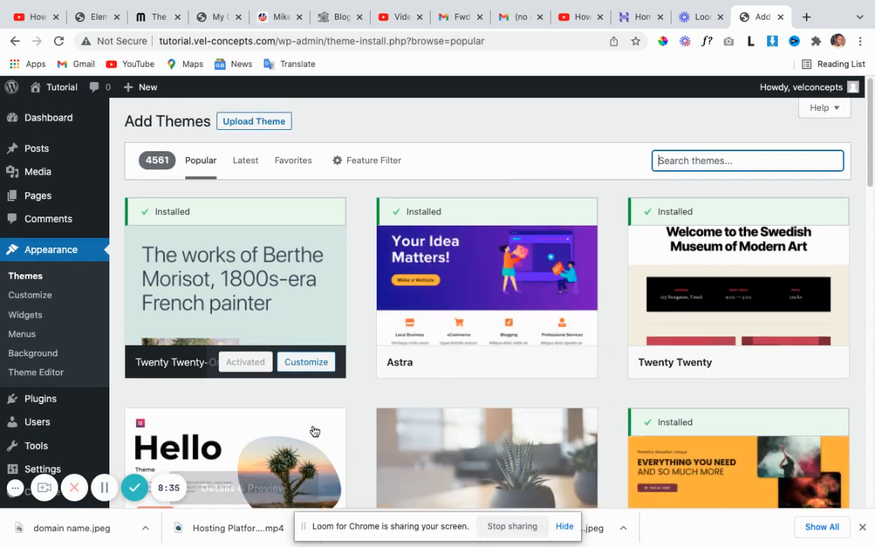
left_click(685, 161)
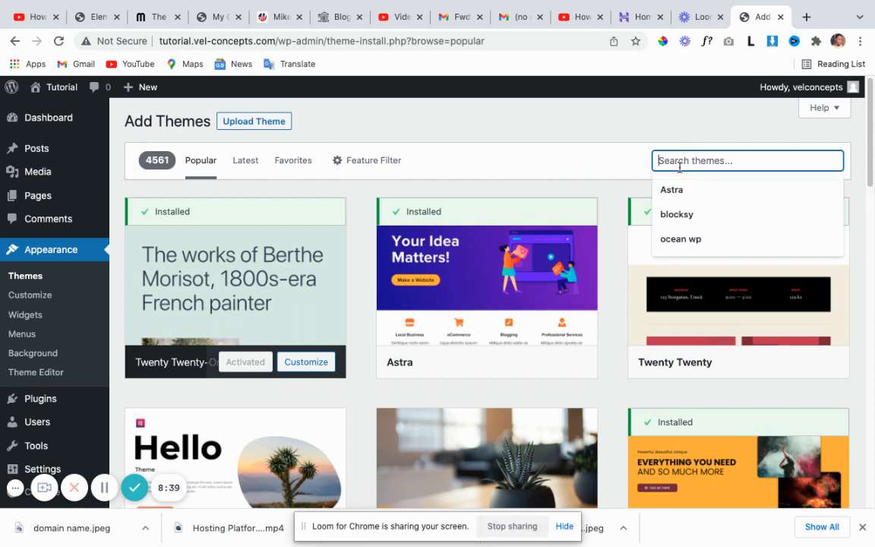
type("ast")
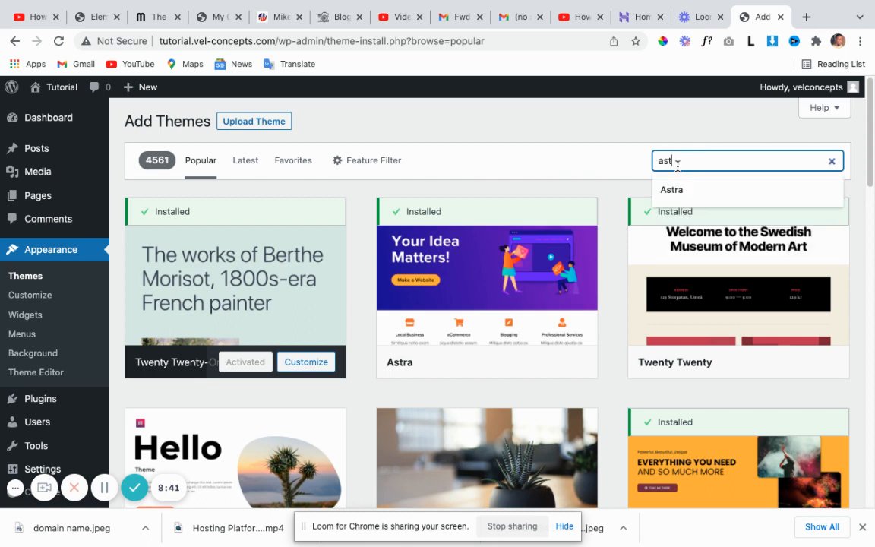
type("ra")
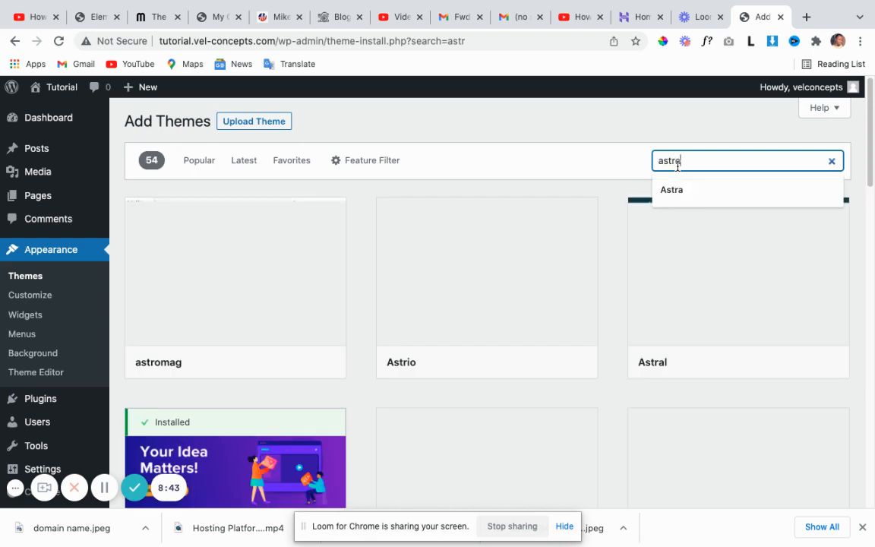
mouse_move(187, 334)
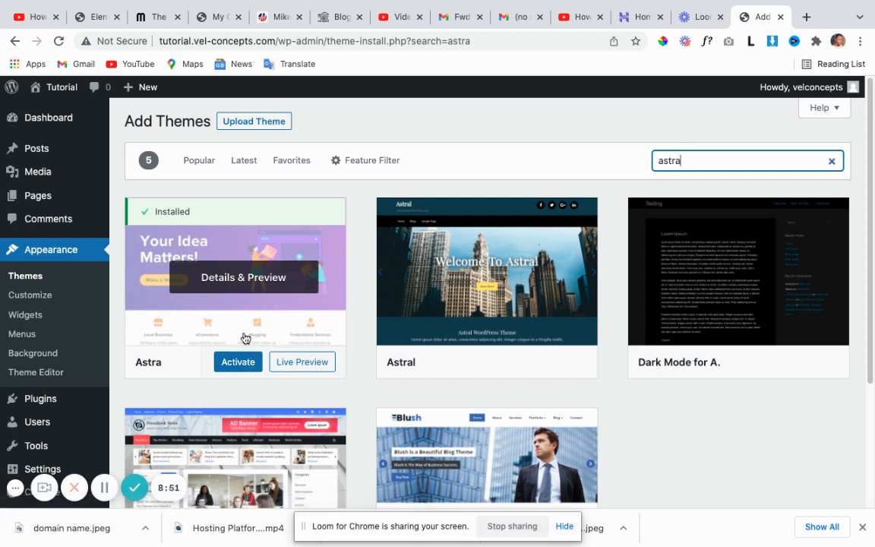
Activate the Astra theme and review the Themes page now showing Astra as active.
left_click(243, 364)
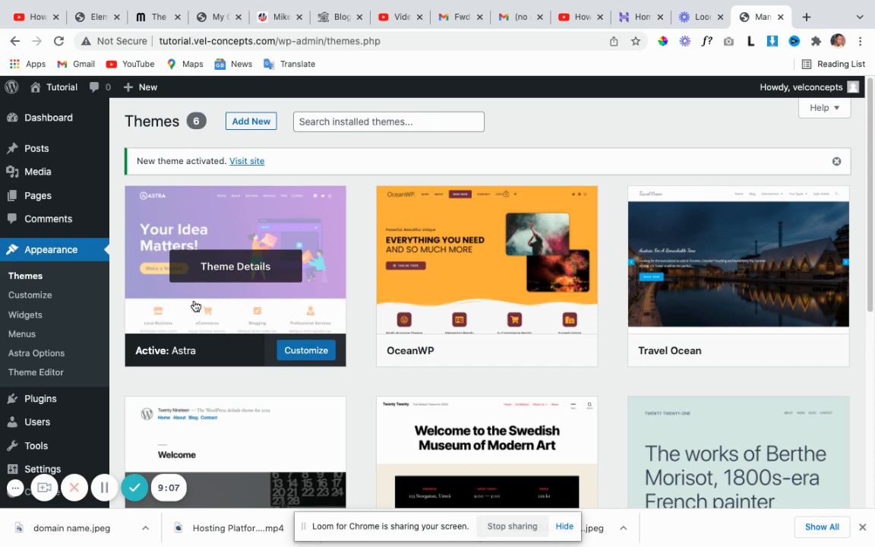
scroll(31, 328, "down", 1)
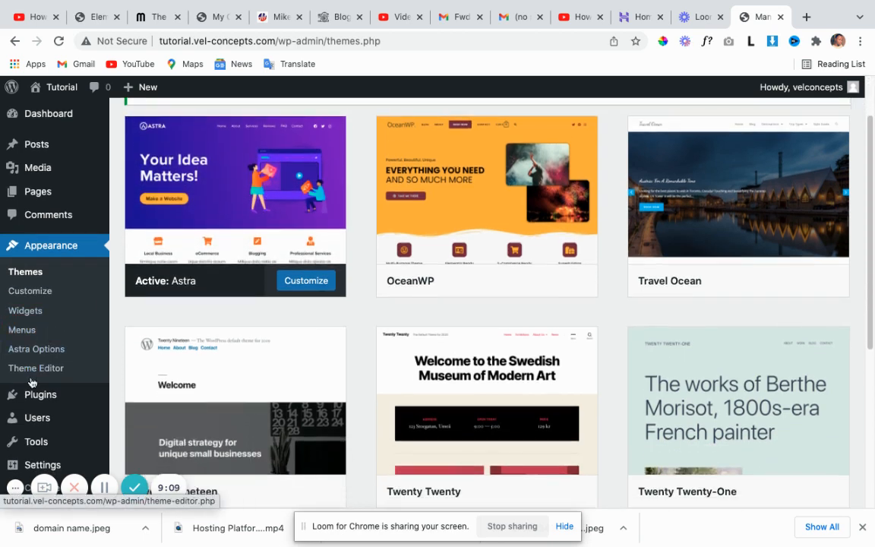
mouse_move(34, 399)
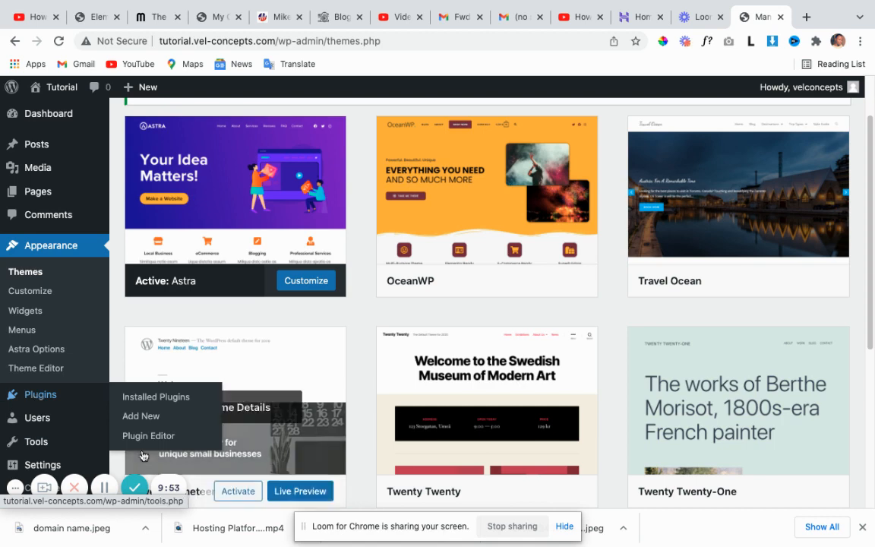
Search Plugins > Add New for 'elementor' and scroll through the results list.
left_click(49, 395)
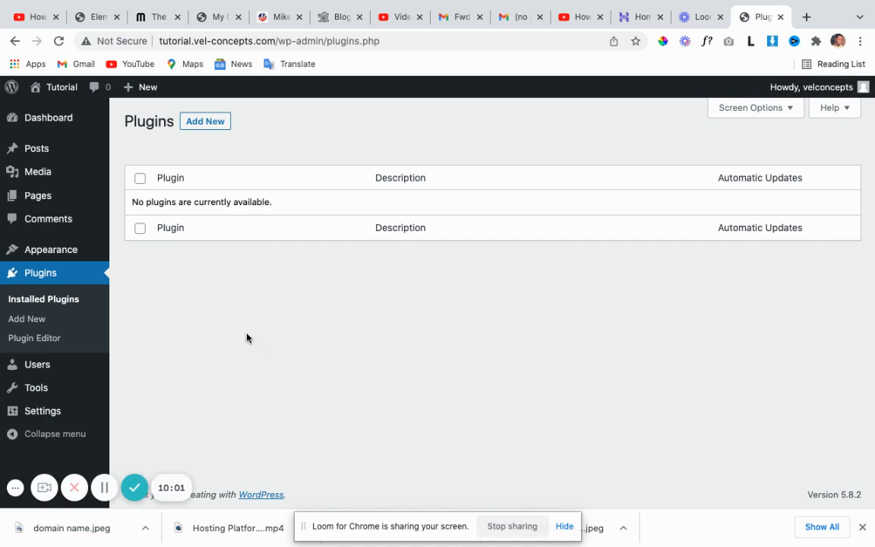
left_click(214, 126)
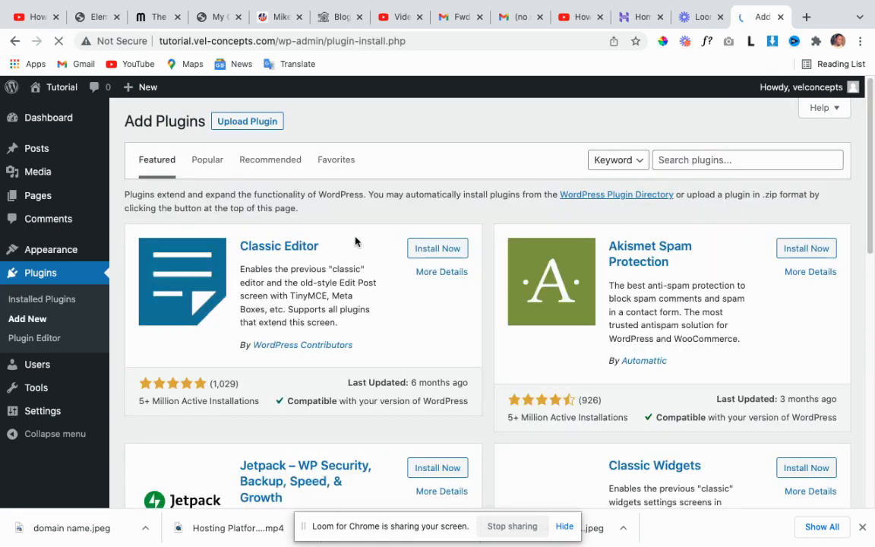
left_click(668, 160)
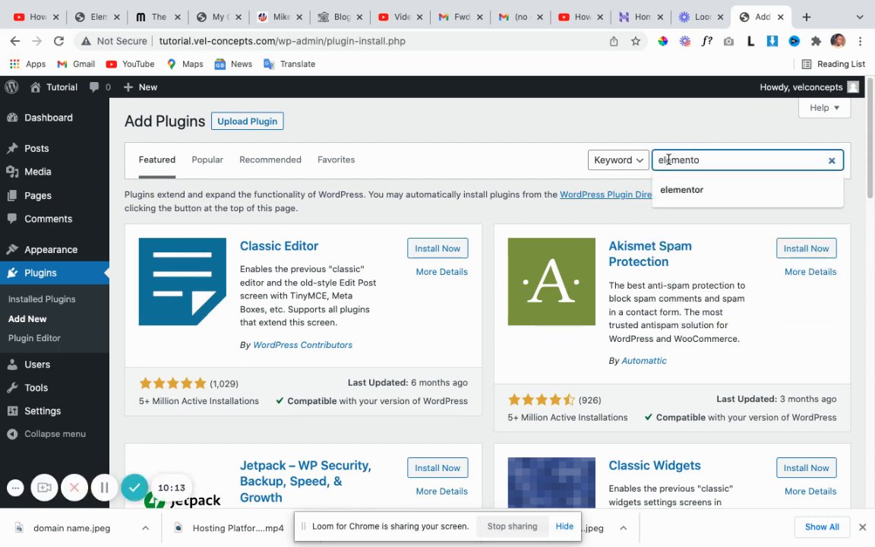
key("Return")
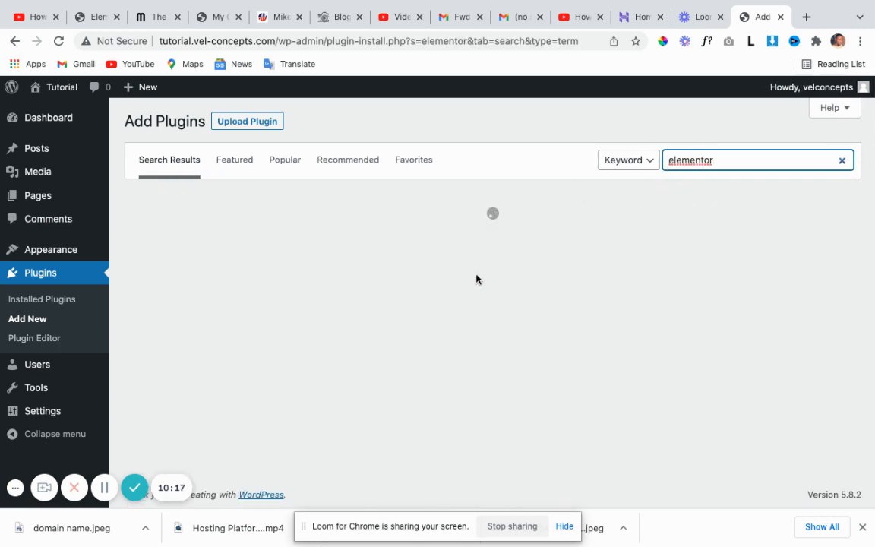
scroll(482, 281, "down", 1)
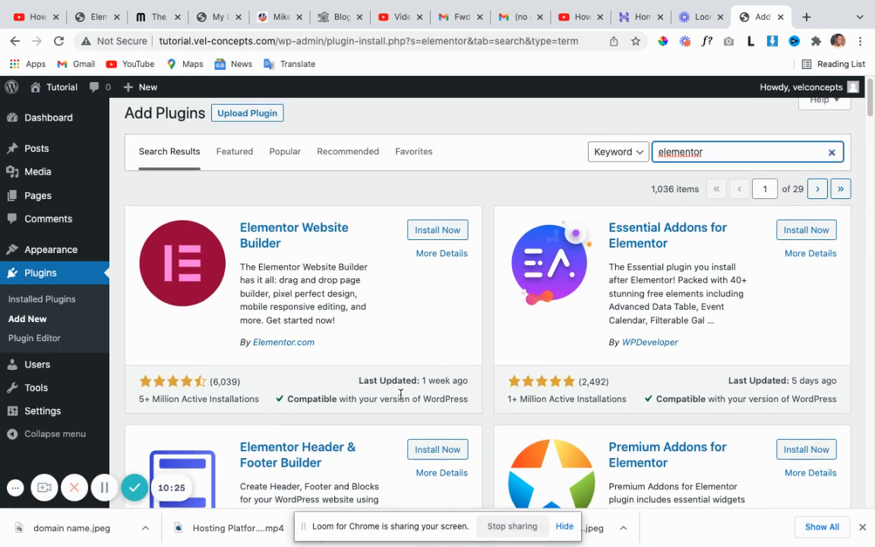
scroll(402, 394, "down", 1)
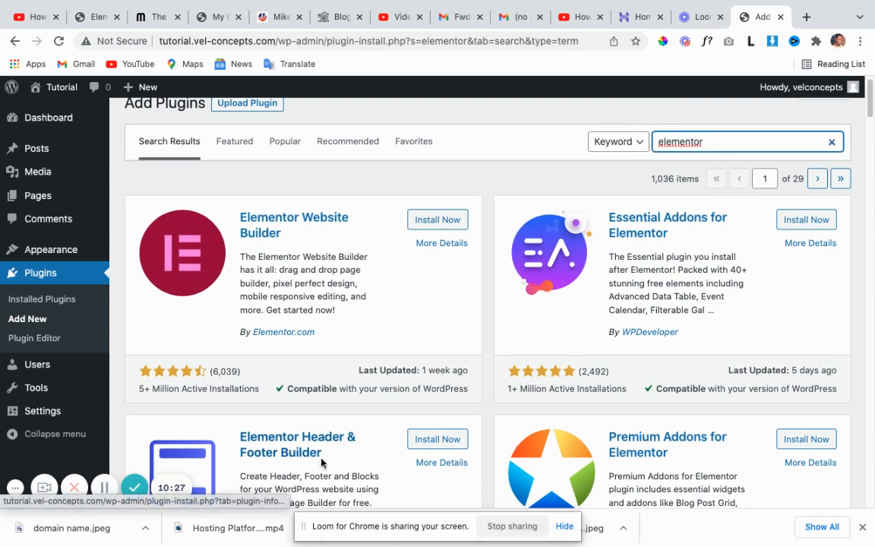
scroll(392, 434, "down", 1)
scroll(380, 418, "down", 1)
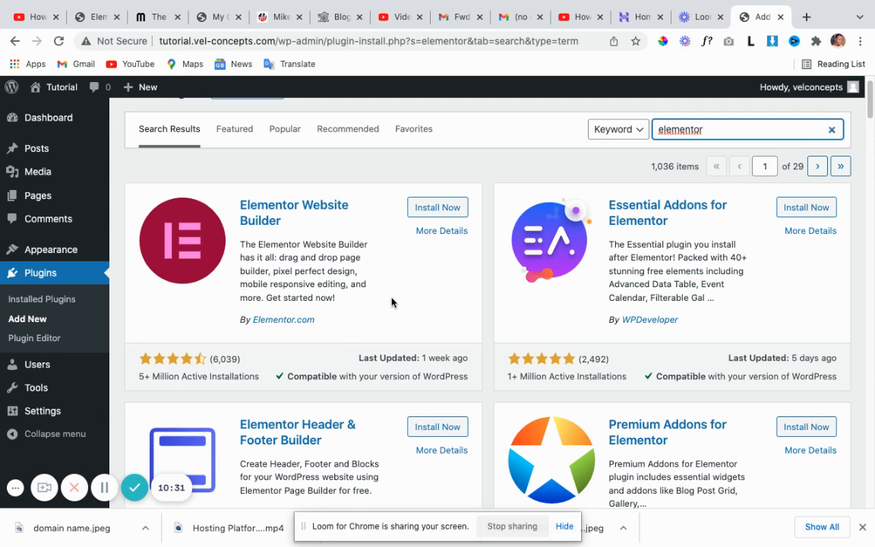
Install Elementor Website Builder and activate it, making Elementor 3.5.3 the active plugin.
left_click(434, 208)
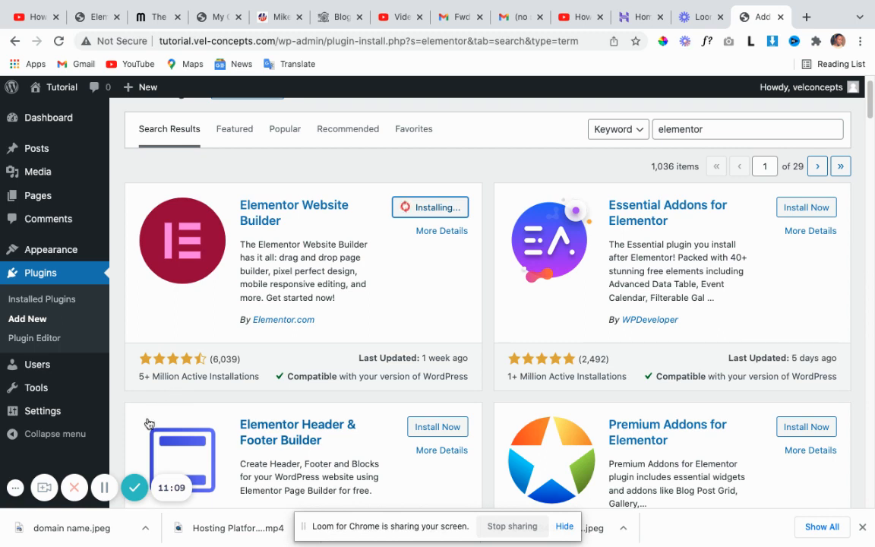
left_click(102, 487)
left_click(102, 487)
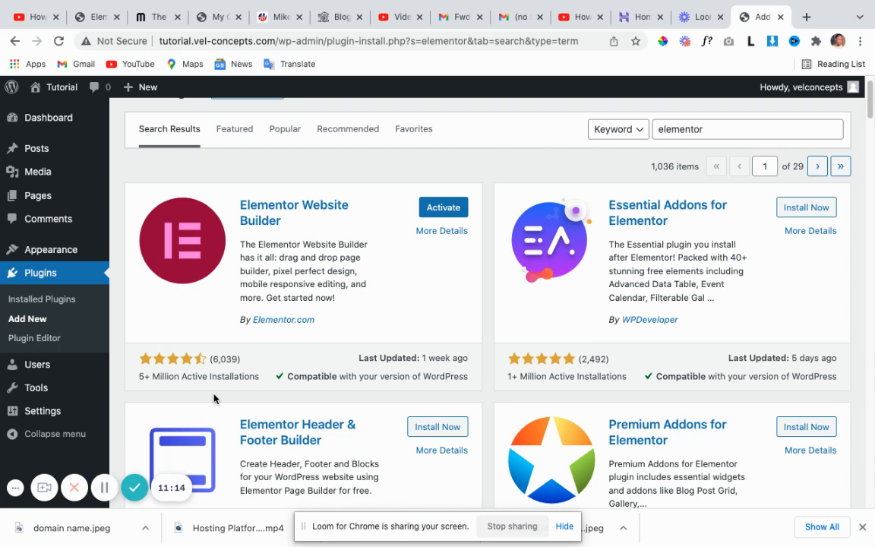
left_click(447, 209)
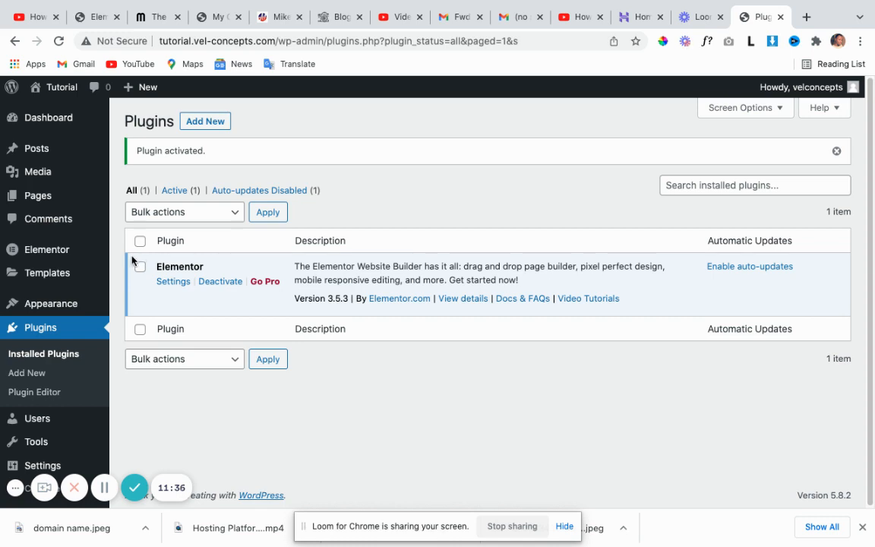
Show the Appearance submenu in the admin sidebar, including Astra Options.
mouse_move(82, 304)
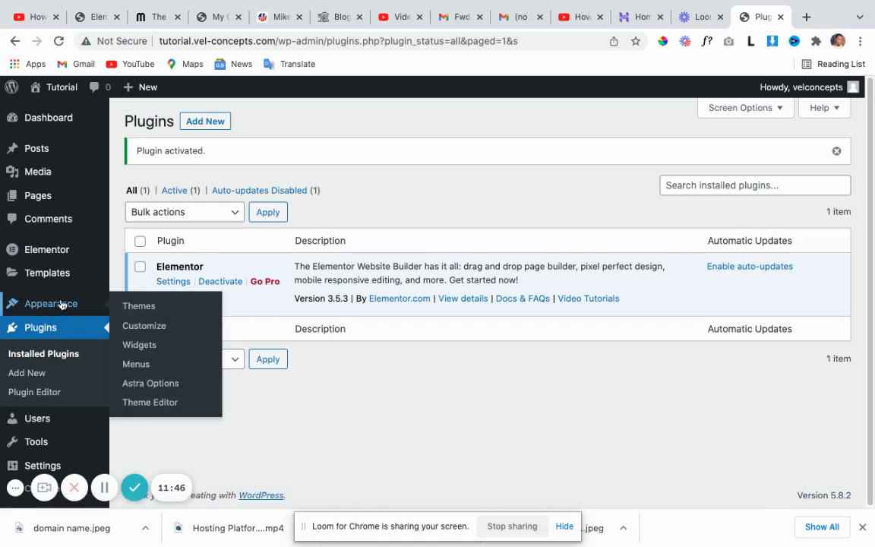
Go to Appearance > Astra Options and scroll down to the Starter Templates panel.
left_click(168, 389)
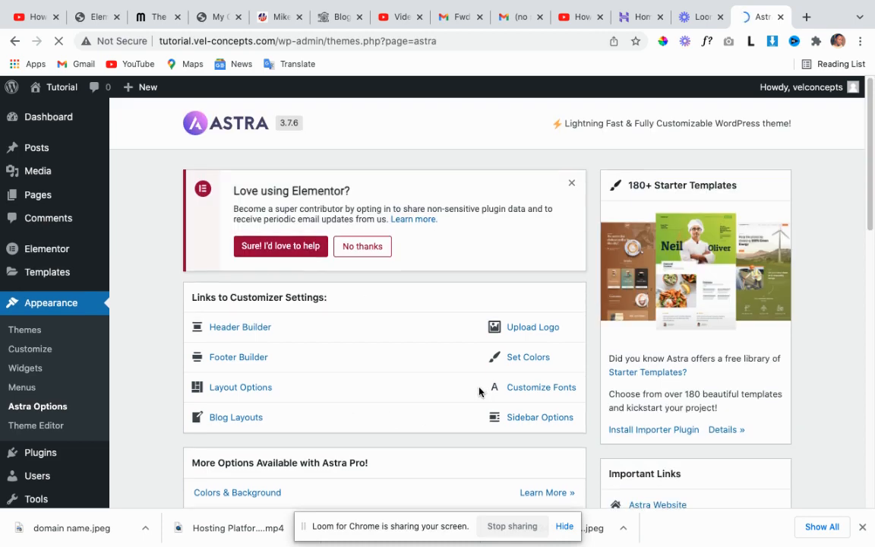
scroll(463, 396, "down", 1)
scroll(430, 394, "down", 3)
scroll(427, 392, "up", 3)
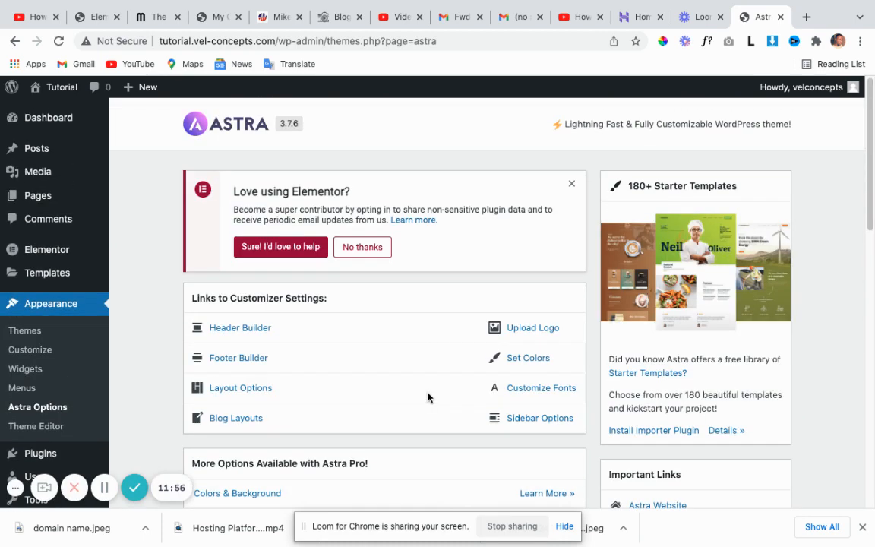
scroll(424, 392, "down", 1)
scroll(424, 392, "down", 1)
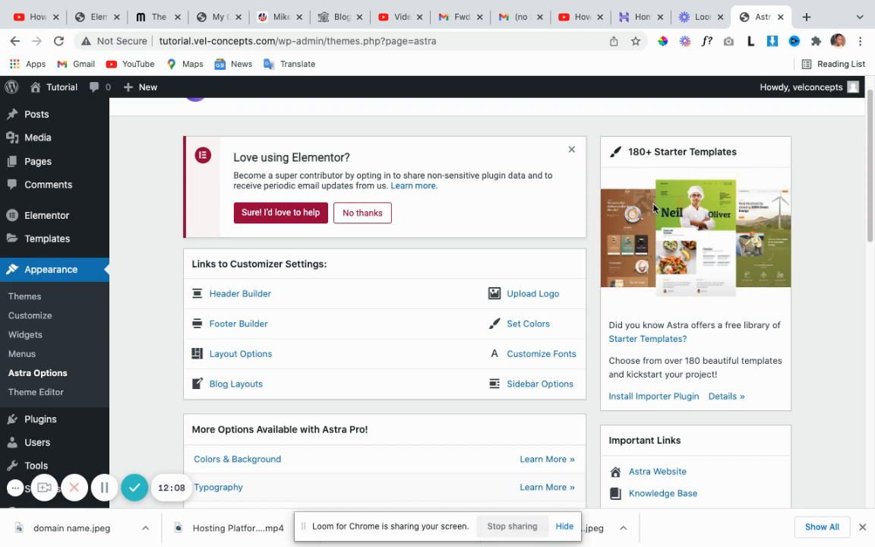
scroll(710, 284, "down", 2)
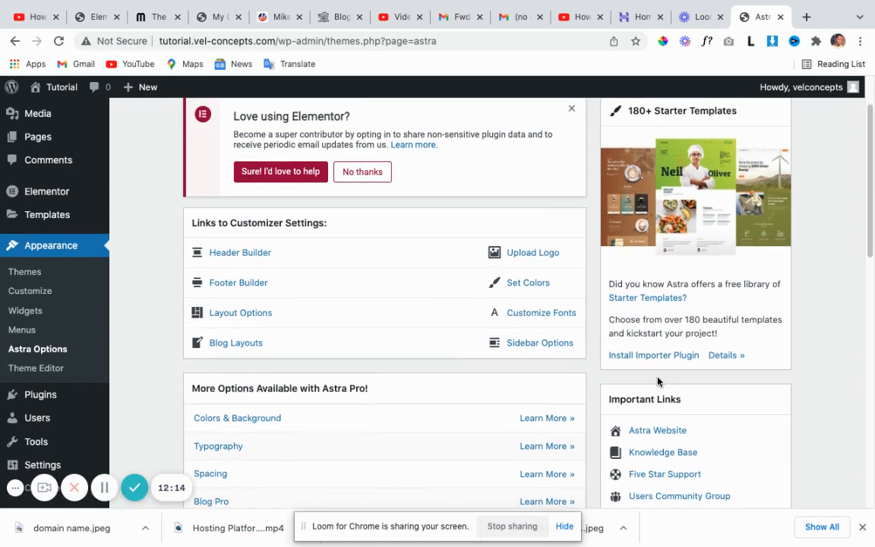
scroll(657, 384, "down", 1)
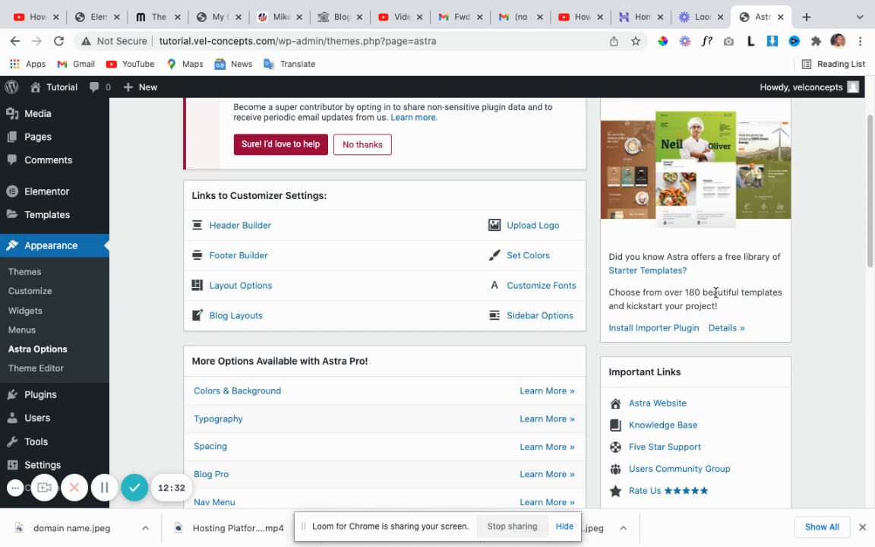
left_click(652, 333)
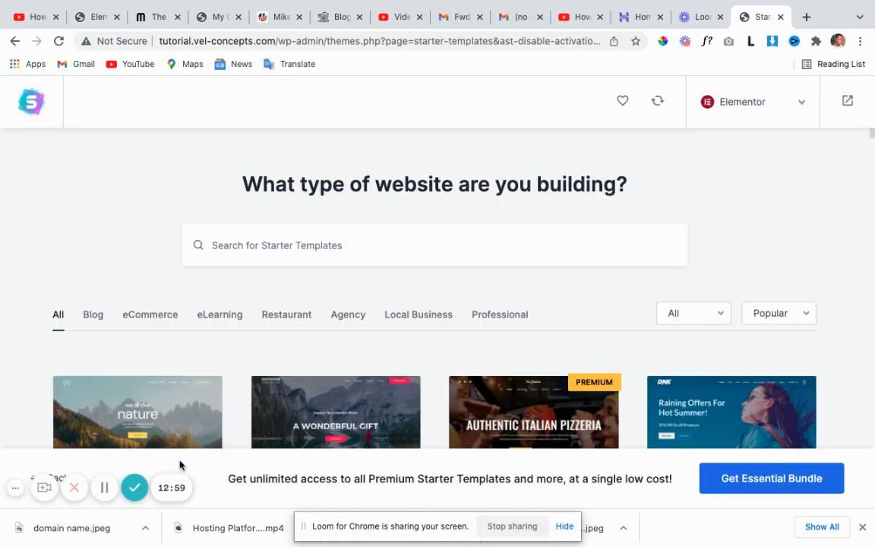
scroll(363, 365, "down", 3)
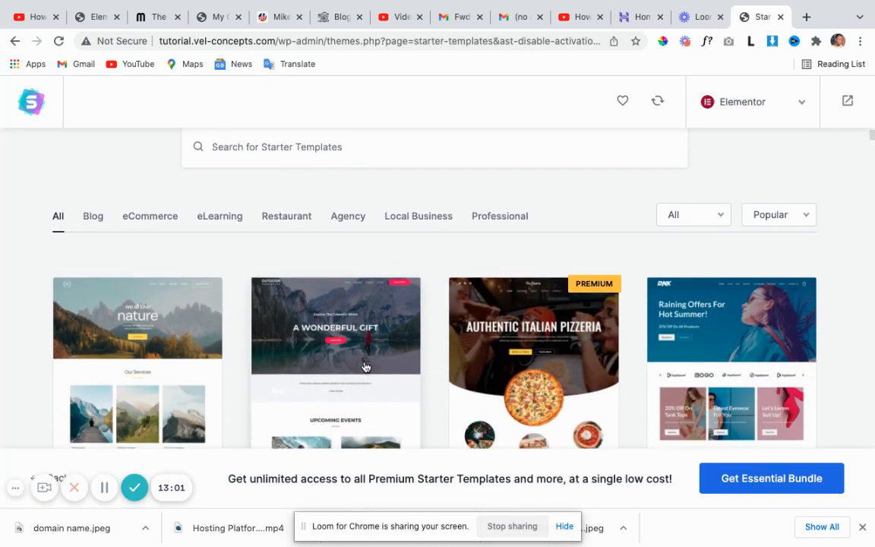
scroll(365, 366, "down", 5)
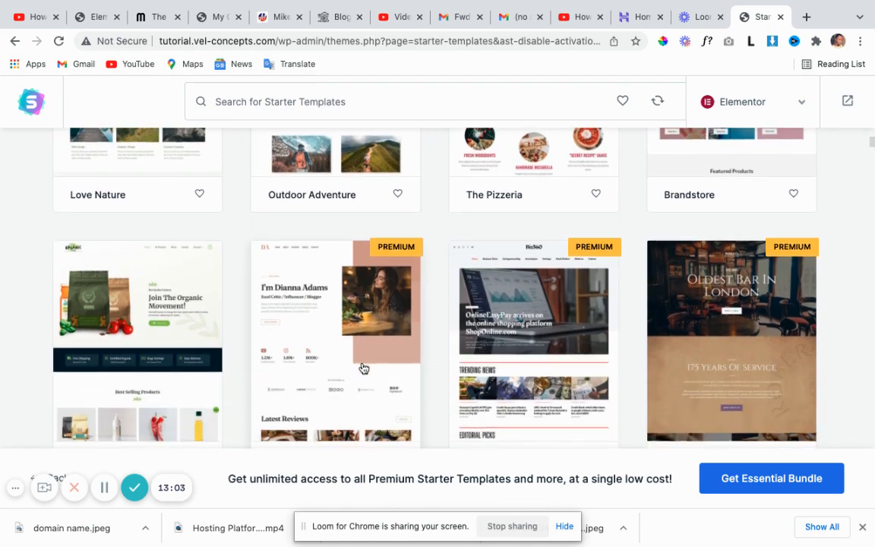
scroll(363, 368, "down", 5)
scroll(362, 376, "up", 2)
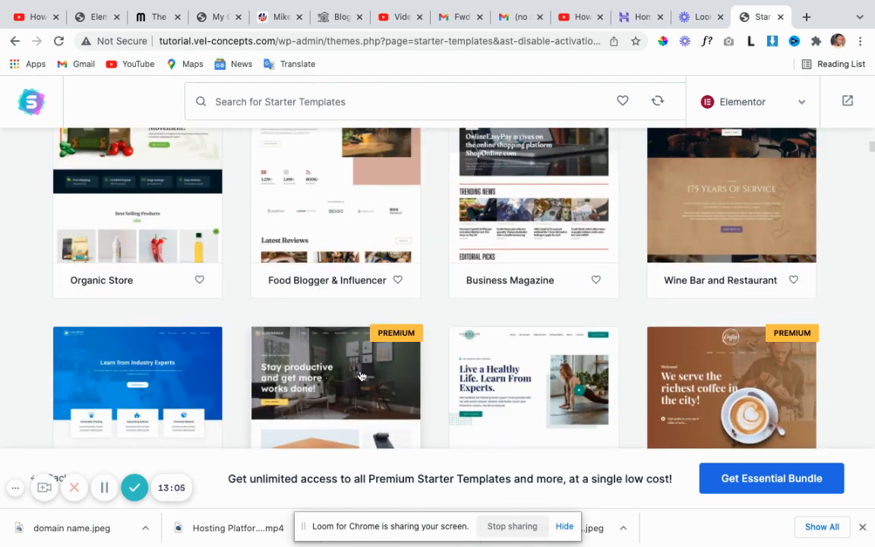
scroll(363, 374, "up", 5)
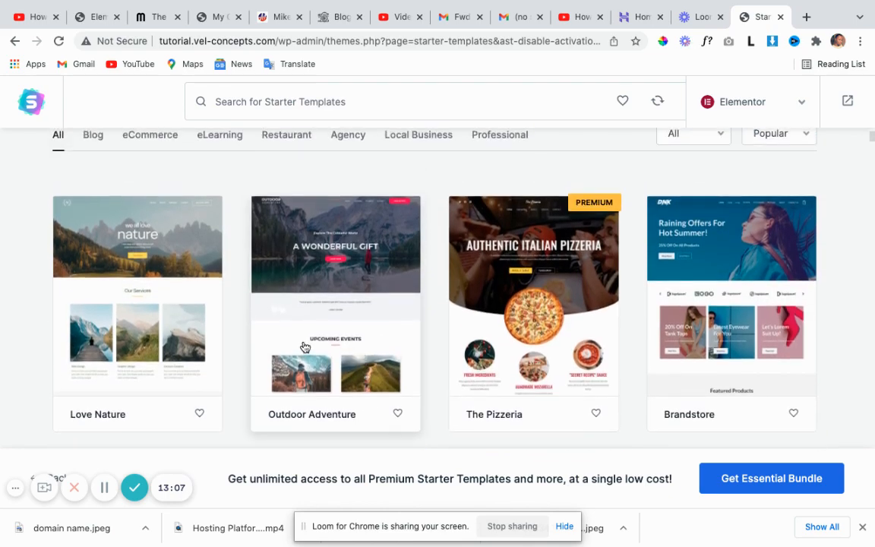
scroll(305, 348, "up", 3)
scroll(297, 347, "down", 1)
scroll(288, 348, "up", 1)
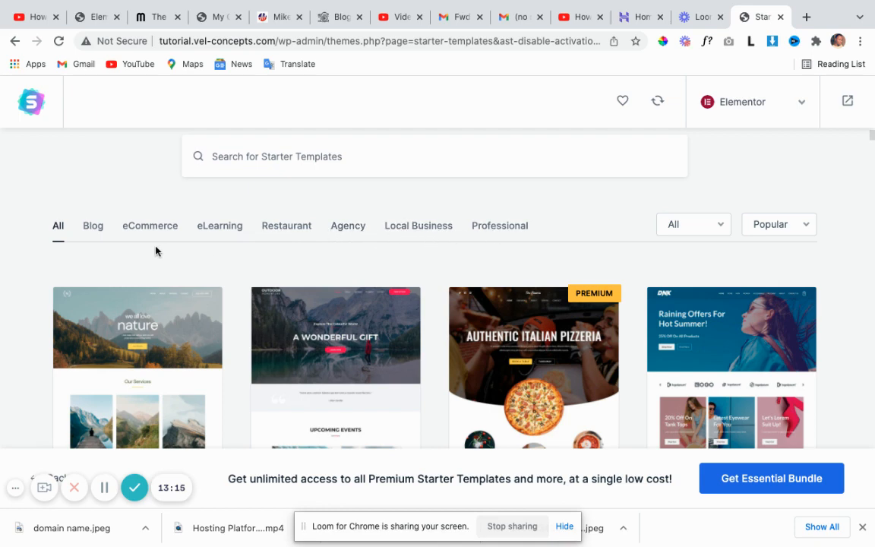
Filter Starter Templates to the Blog category and browse the Elementor blog templates.
left_click(93, 226)
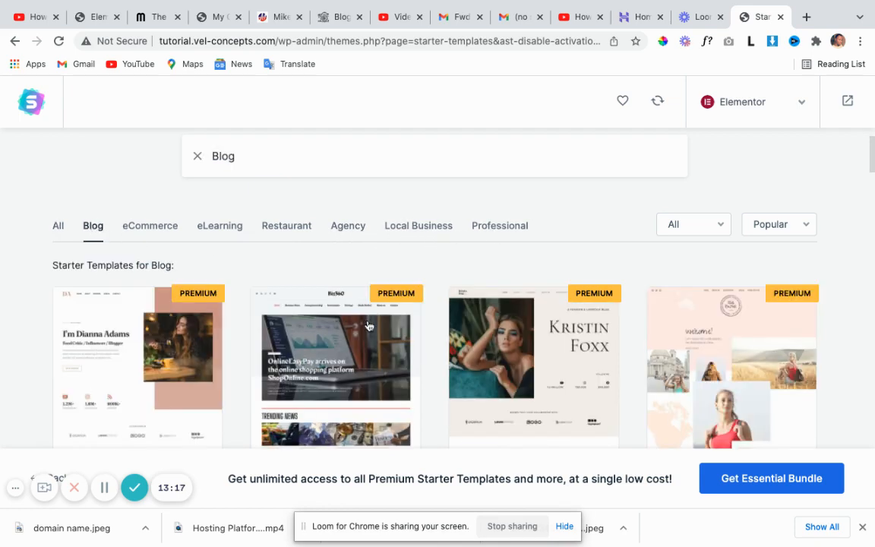
scroll(390, 322, "down", 3)
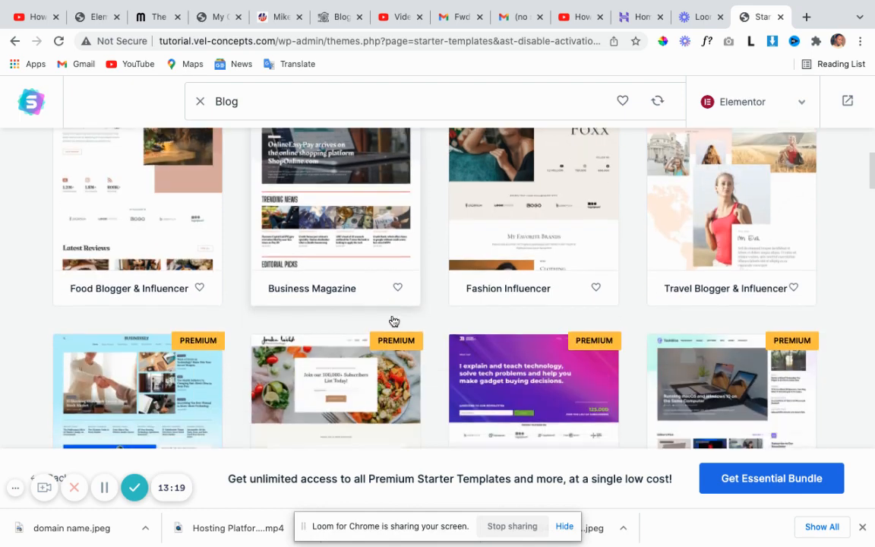
scroll(393, 321, "down", 3)
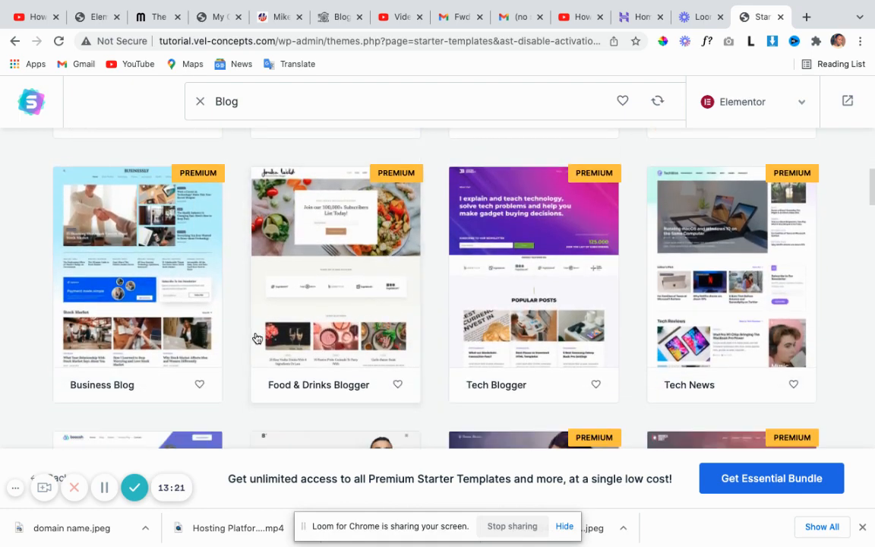
scroll(255, 334, "down", 2)
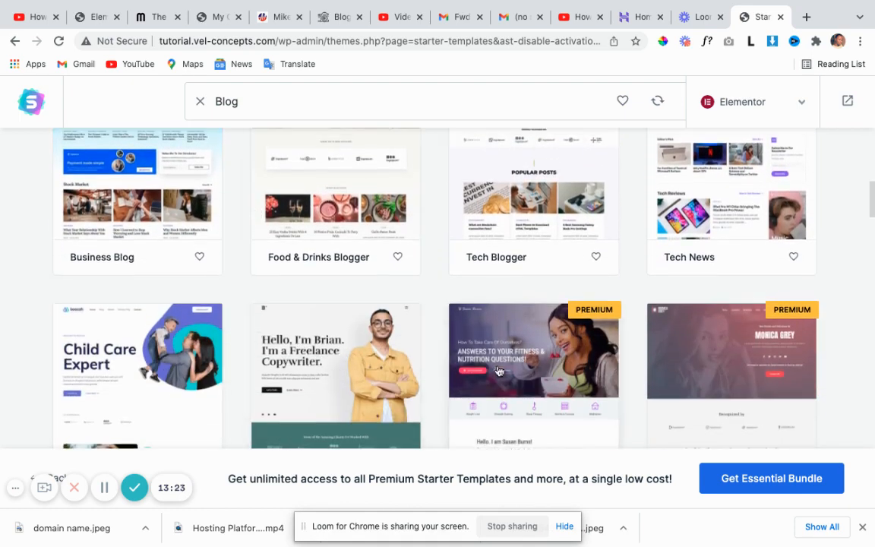
scroll(505, 363, "down", 3)
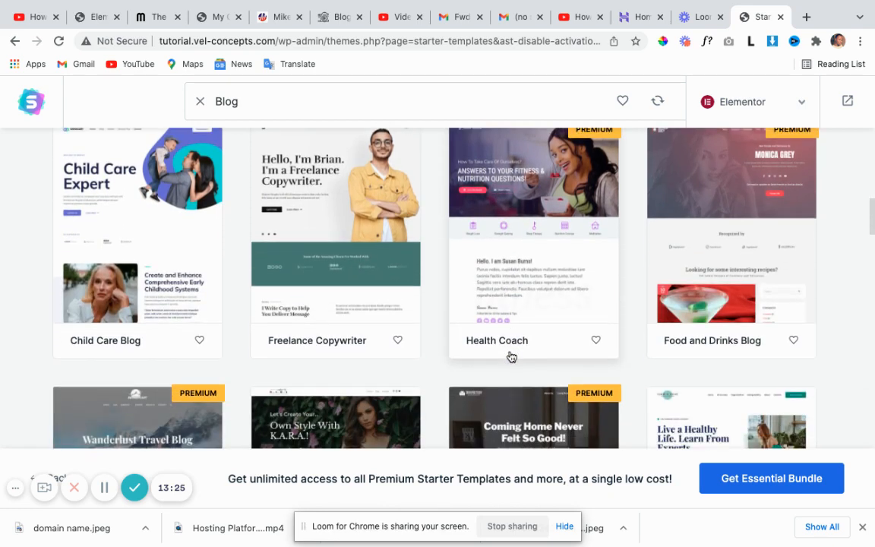
scroll(407, 351, "down", 2)
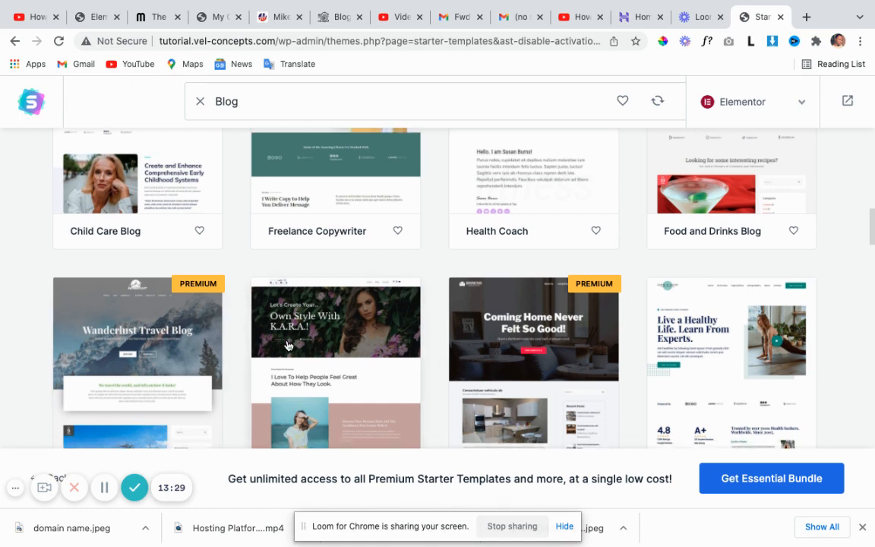
scroll(295, 346, "down", 5)
scroll(301, 344, "down", 5)
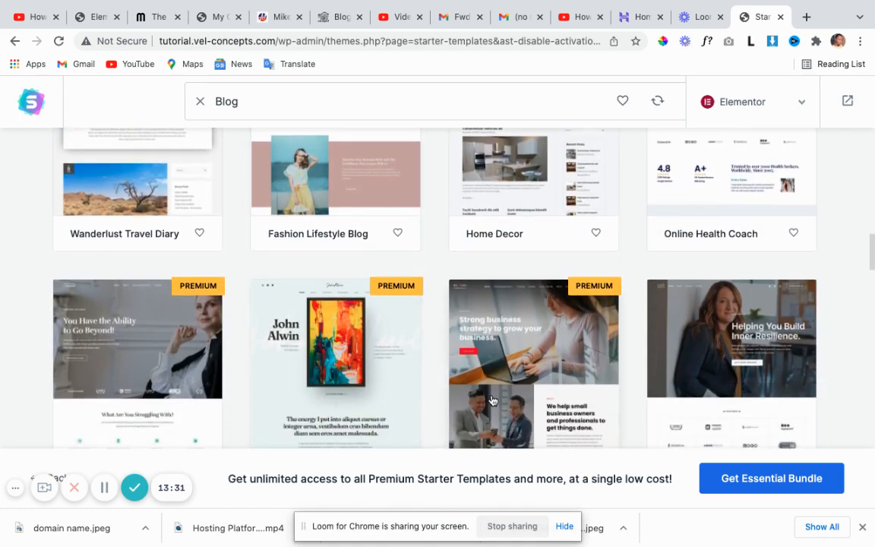
scroll(476, 388, "down", 5)
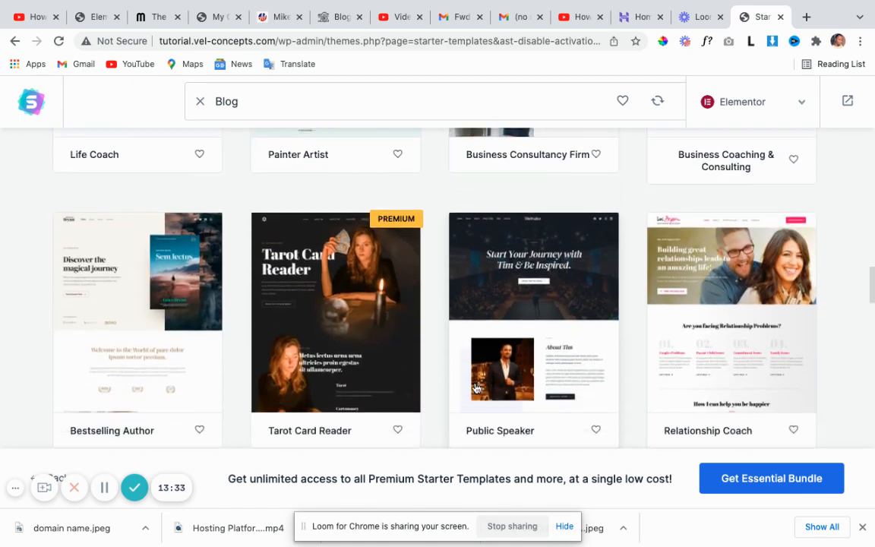
scroll(452, 384, "down", 5)
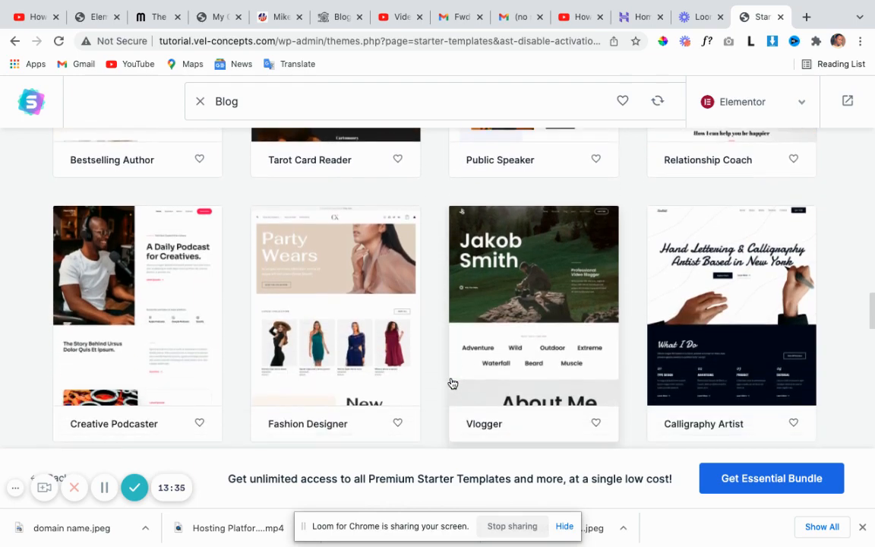
scroll(450, 383, "down", 10)
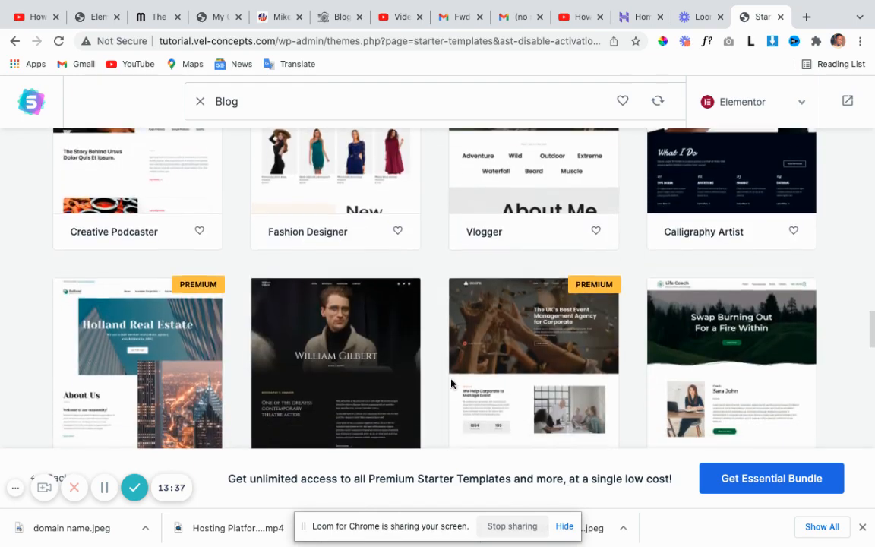
scroll(398, 356, "up", 20)
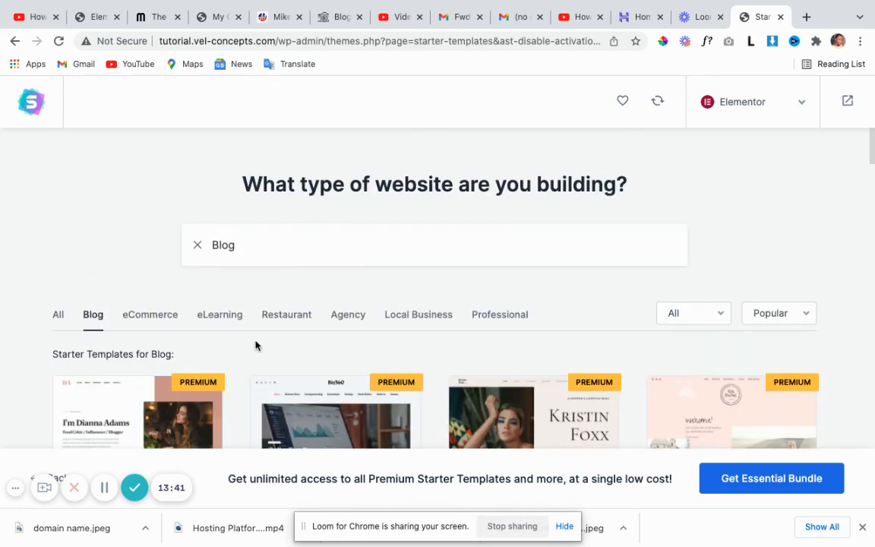
Browse the Restaurant starter templates, then switch the filter to Local Business.
left_click(286, 319)
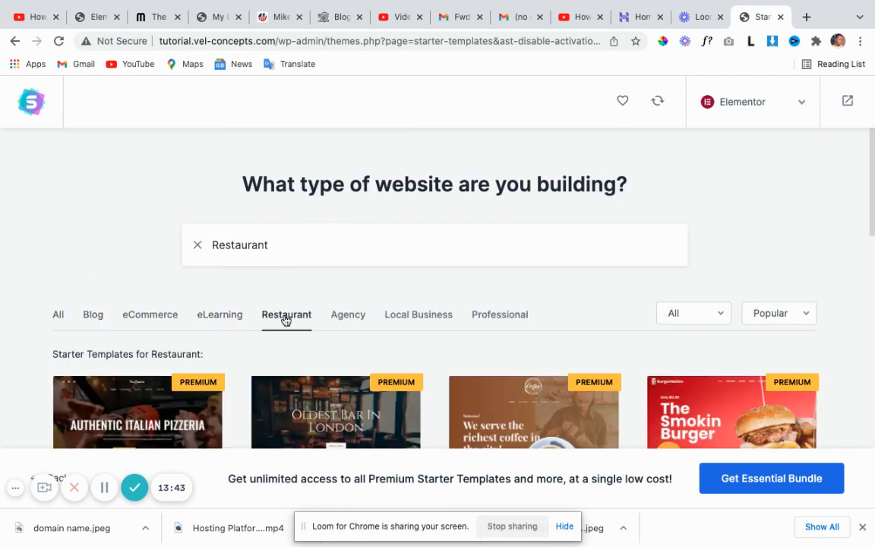
scroll(321, 348, "down", 5)
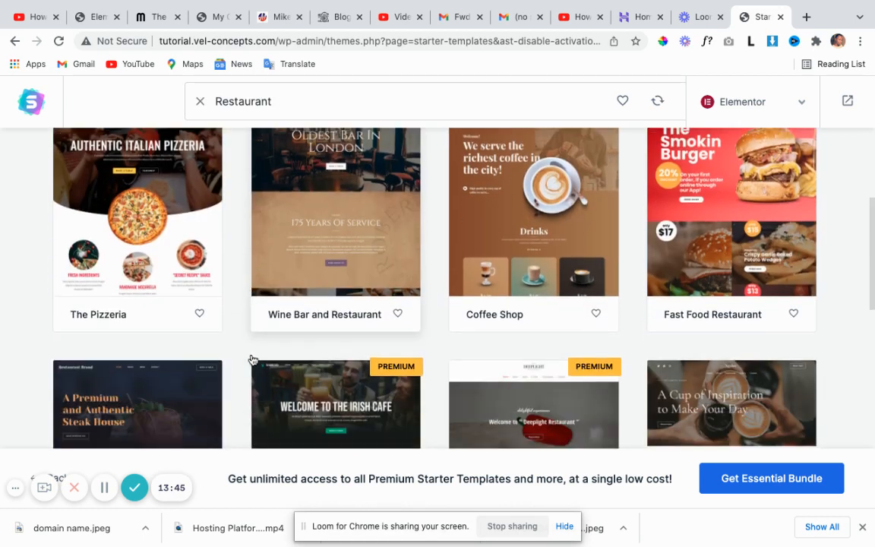
scroll(221, 379, "down", 1)
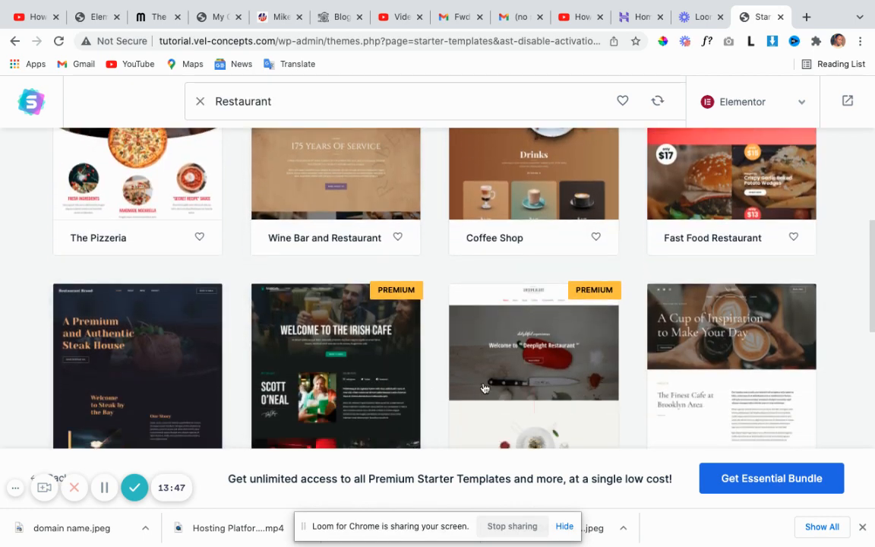
scroll(410, 357, "down", 4)
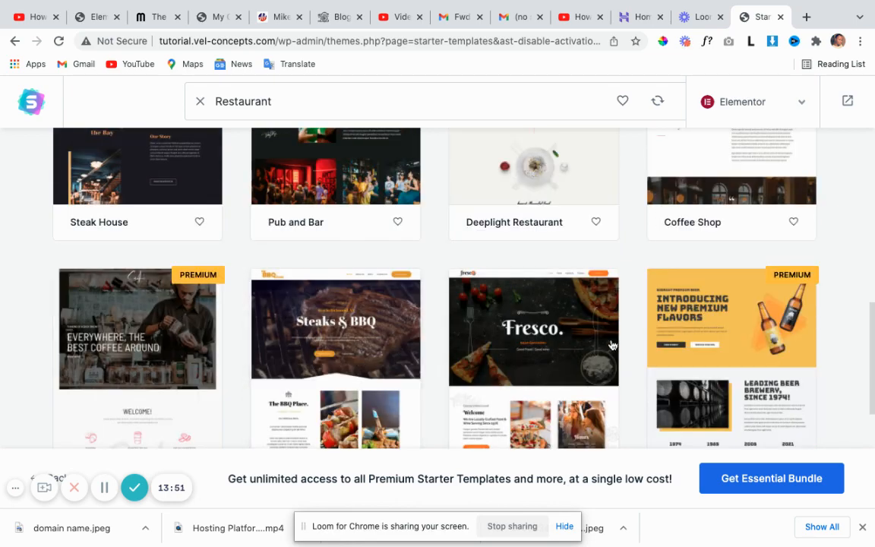
scroll(612, 346, "down", 3)
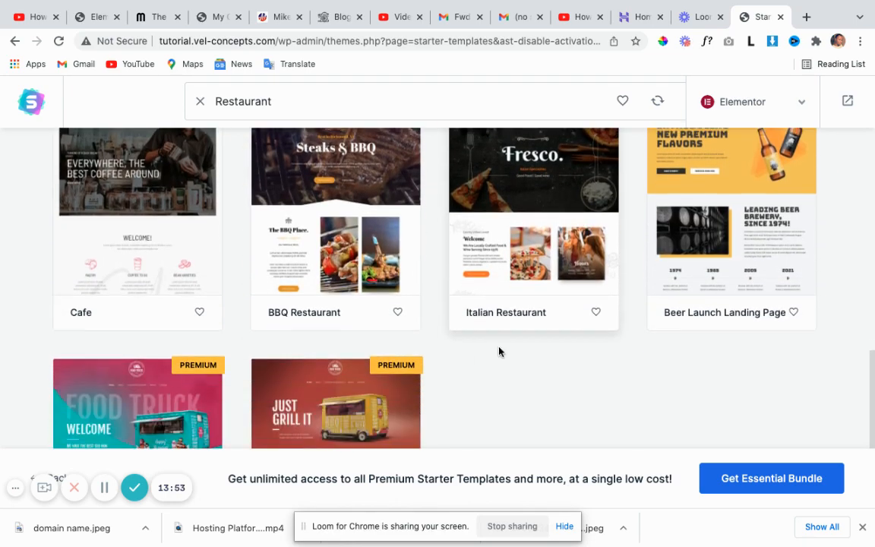
scroll(499, 351, "down", 2)
scroll(476, 359, "up", 6)
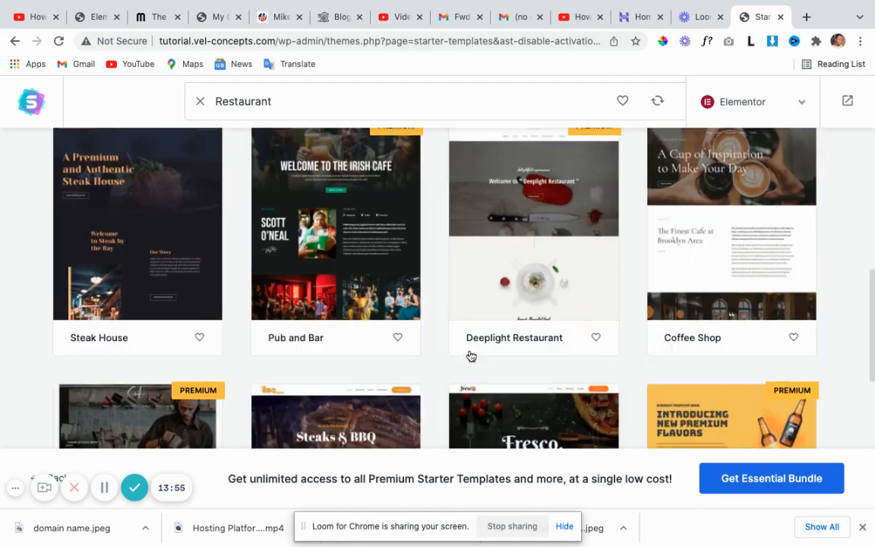
scroll(471, 357, "up", 2)
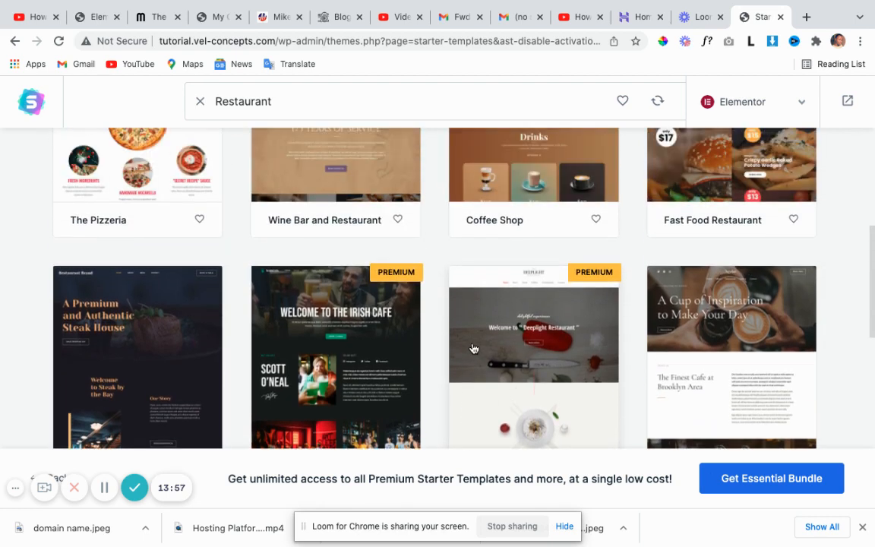
scroll(469, 349, "up", 5)
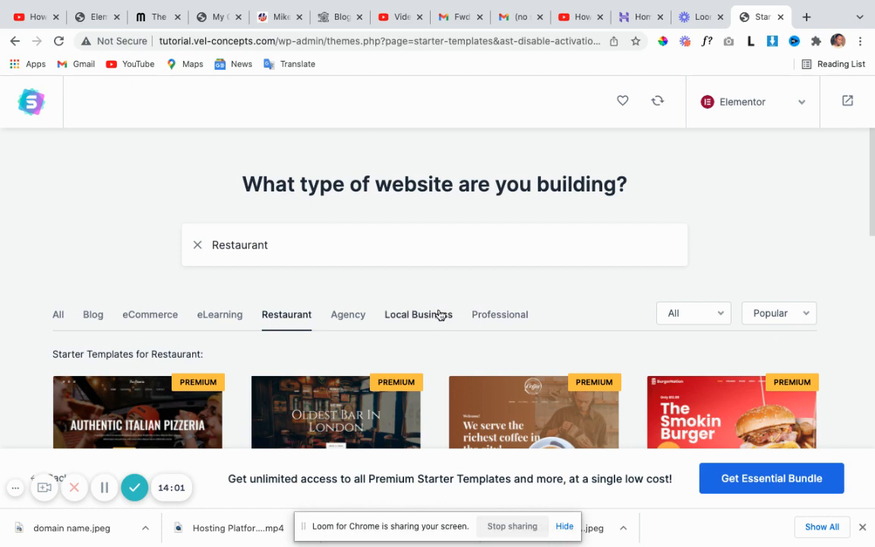
left_click(438, 315)
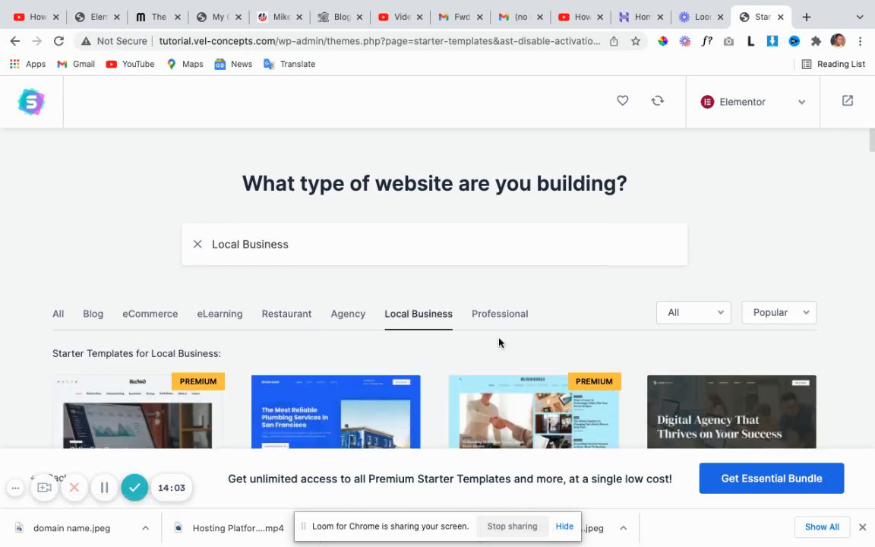
Browse the Local Business starter templates and select the Co-Working Space design.
scroll(474, 342, "down", 3)
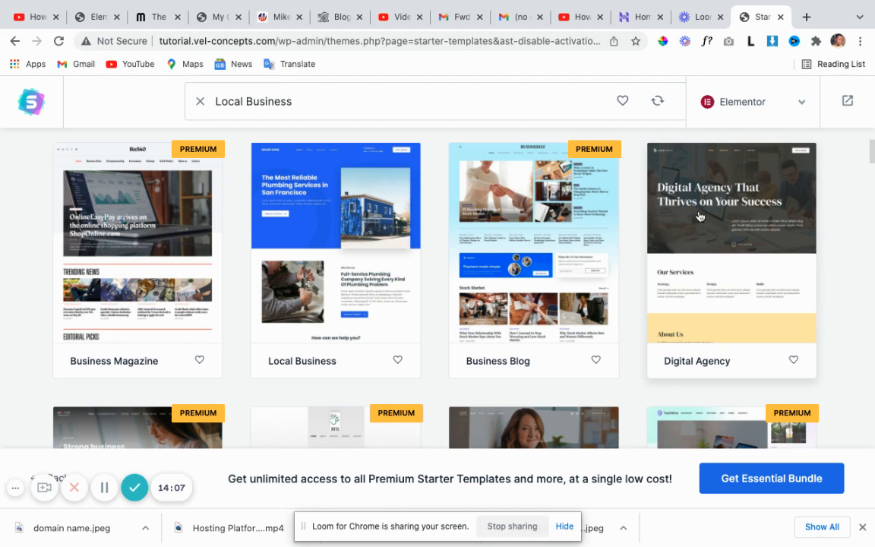
scroll(695, 287, "down", 5)
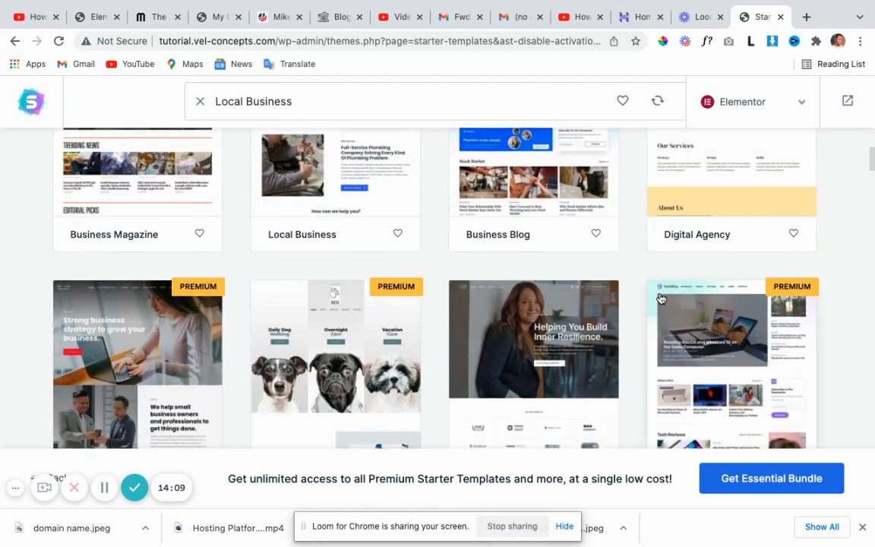
scroll(577, 311, "down", 3)
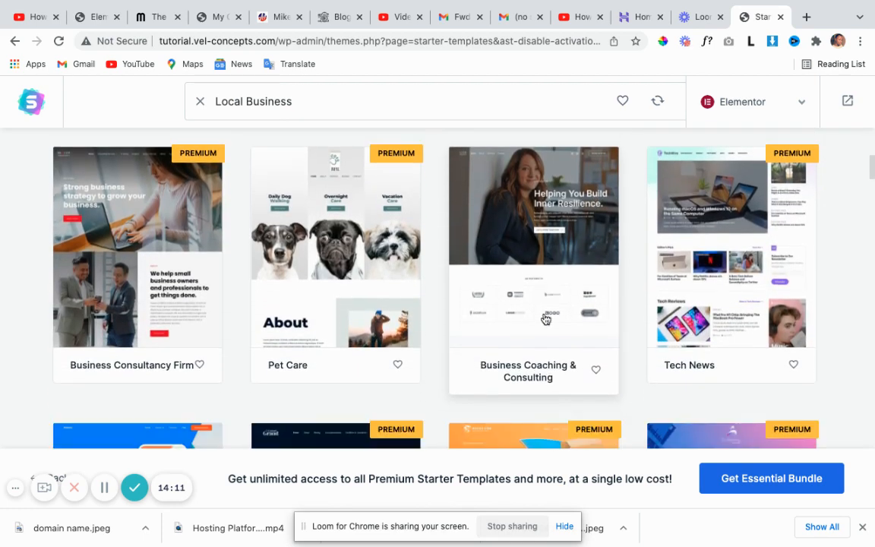
scroll(483, 355, "down", 5)
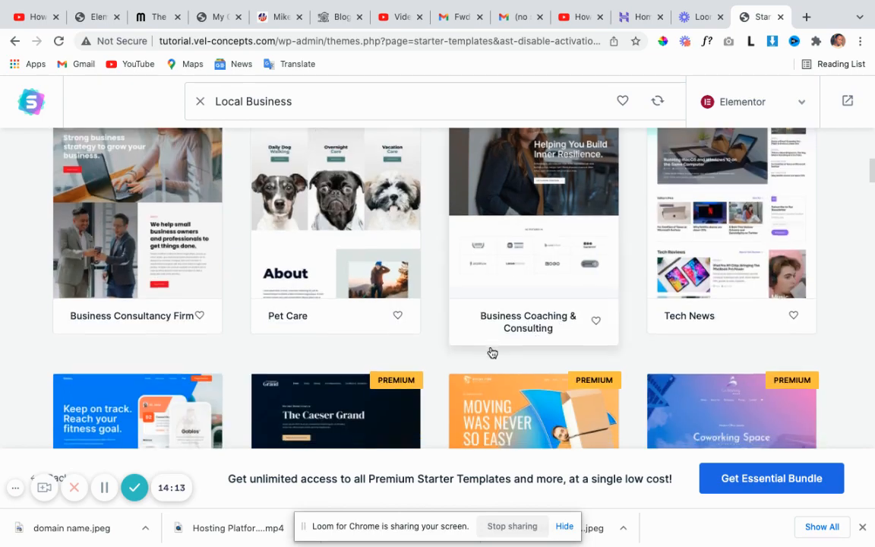
scroll(459, 354, "down", 8)
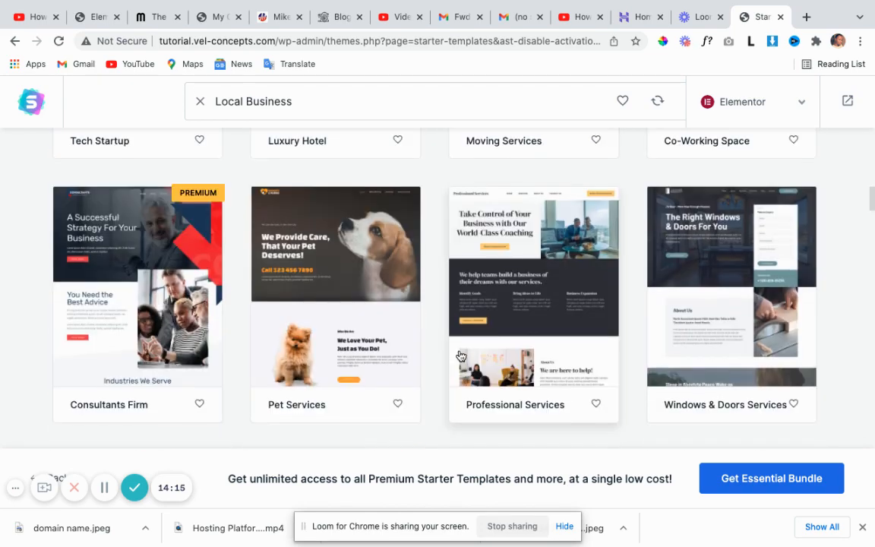
scroll(486, 347, "up", 2)
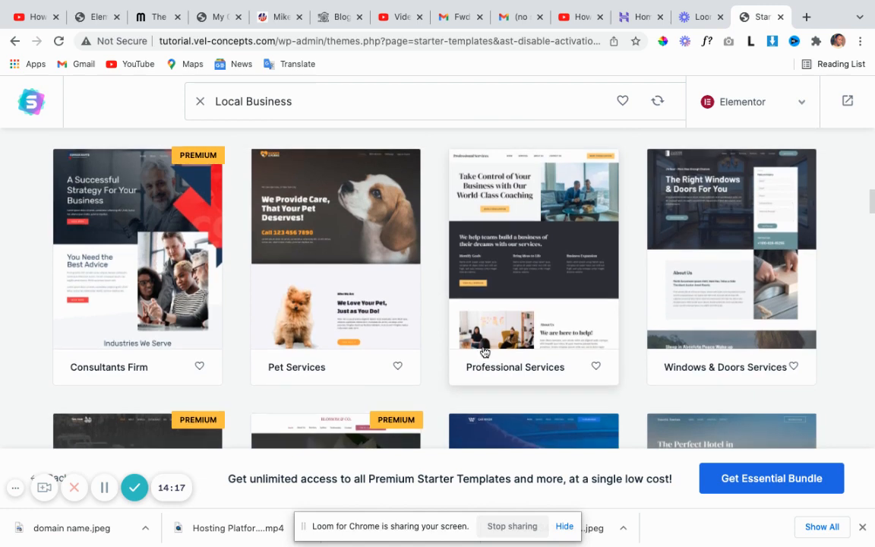
scroll(492, 347, "down", 5)
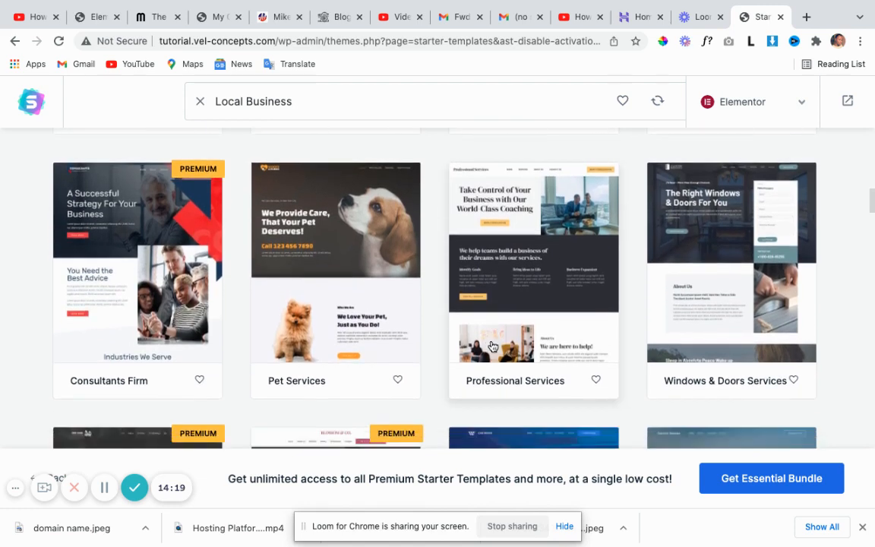
scroll(492, 346, "down", 3)
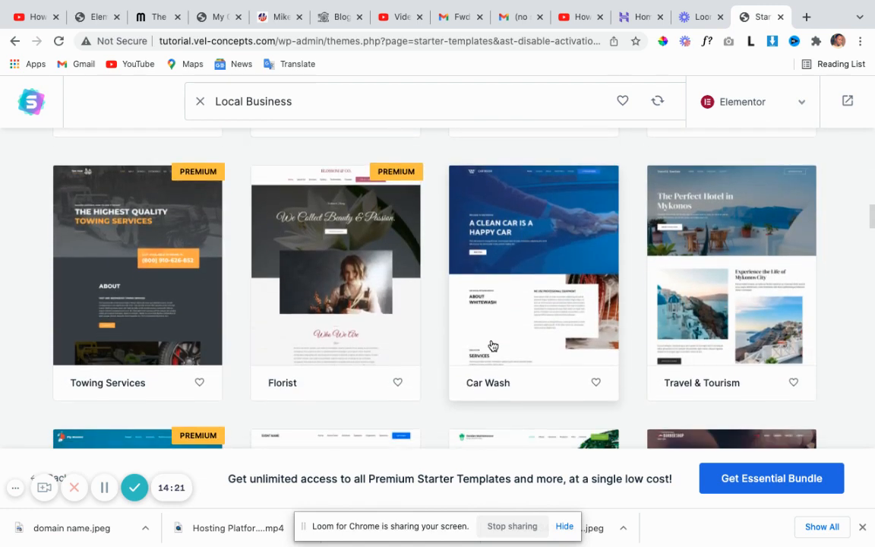
scroll(491, 345, "down", 4)
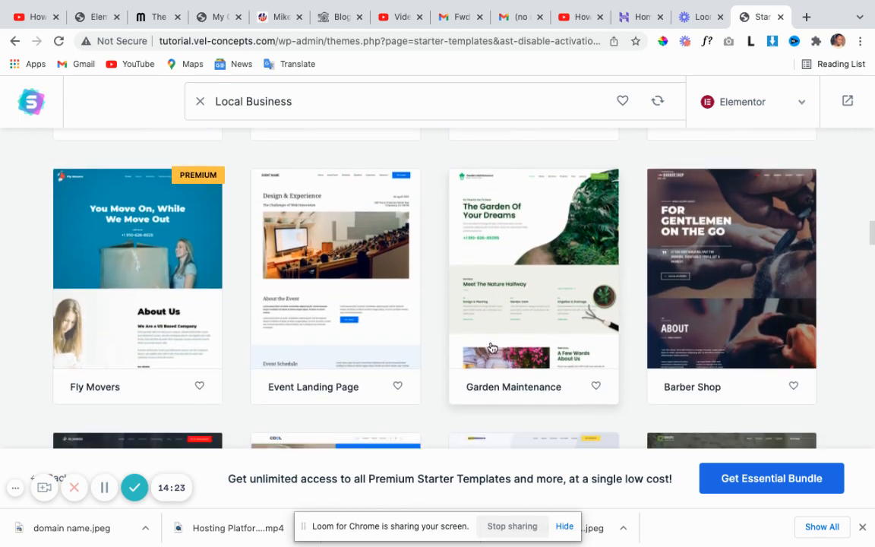
scroll(489, 347, "down", 2)
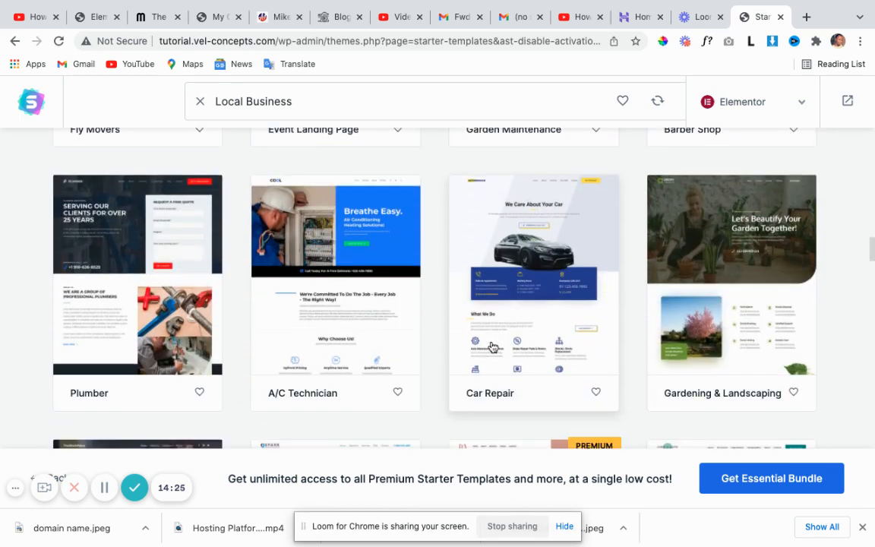
scroll(752, 317, "up", 1)
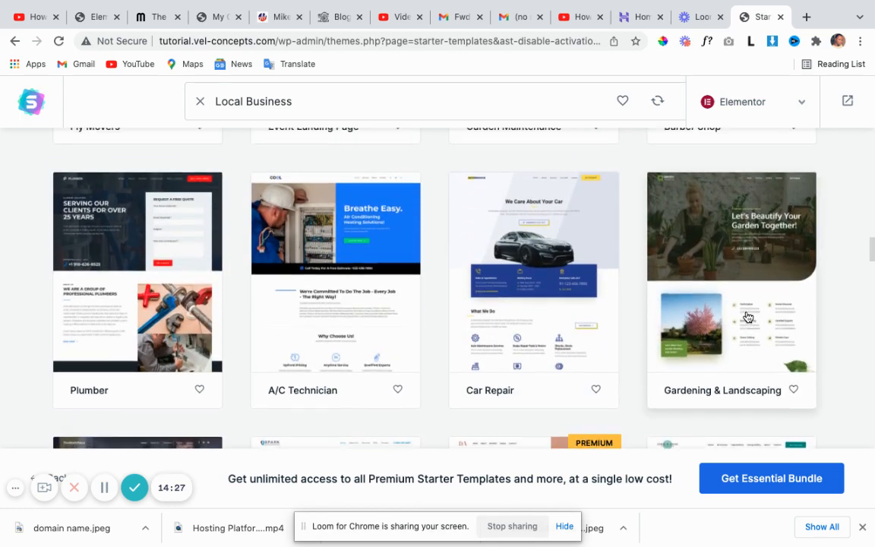
scroll(725, 311, "down", 4)
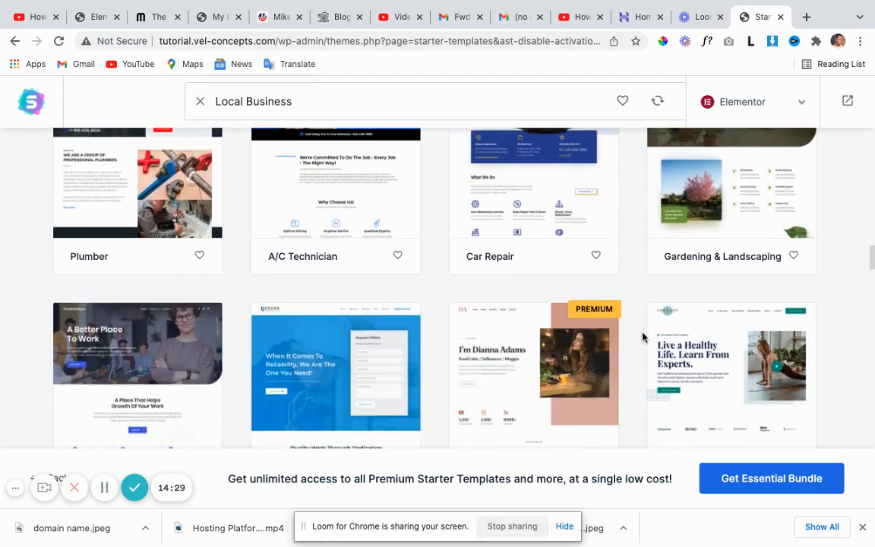
scroll(177, 268, "up", 1)
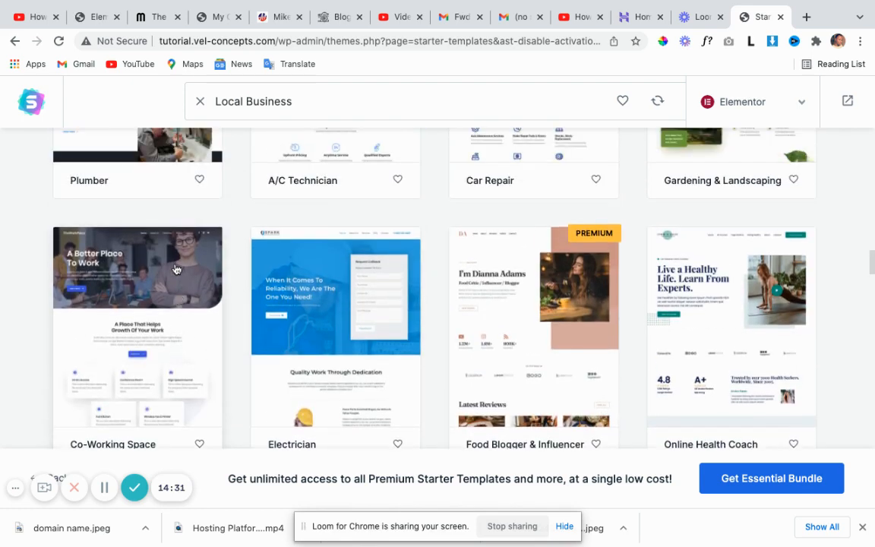
scroll(174, 271, "down", 1)
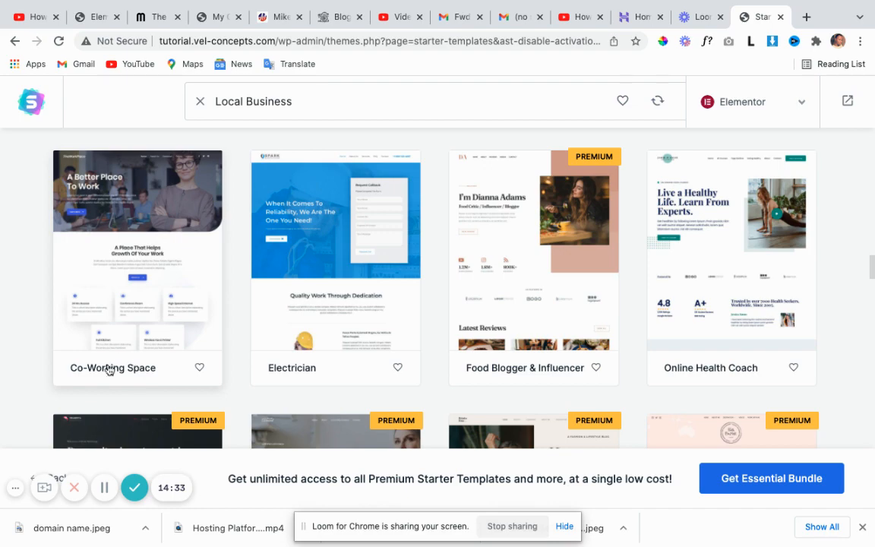
scroll(163, 382, "down", 1)
scroll(171, 378, "up", 1)
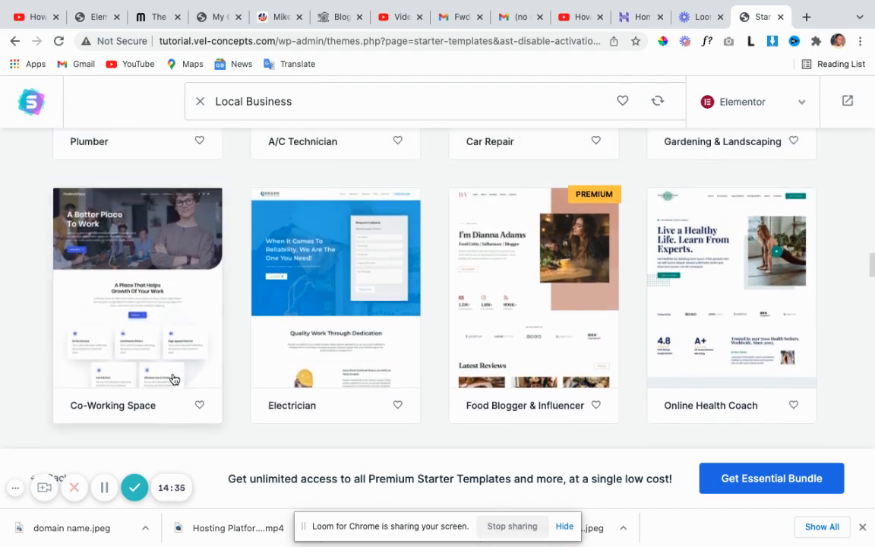
scroll(228, 374, "down", 2)
scroll(296, 366, "down", 8)
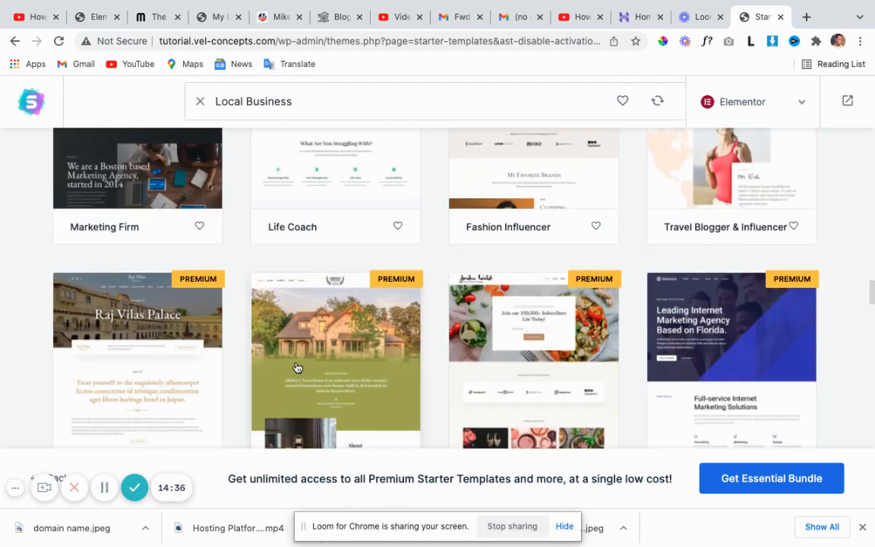
scroll(297, 367, "down", 3)
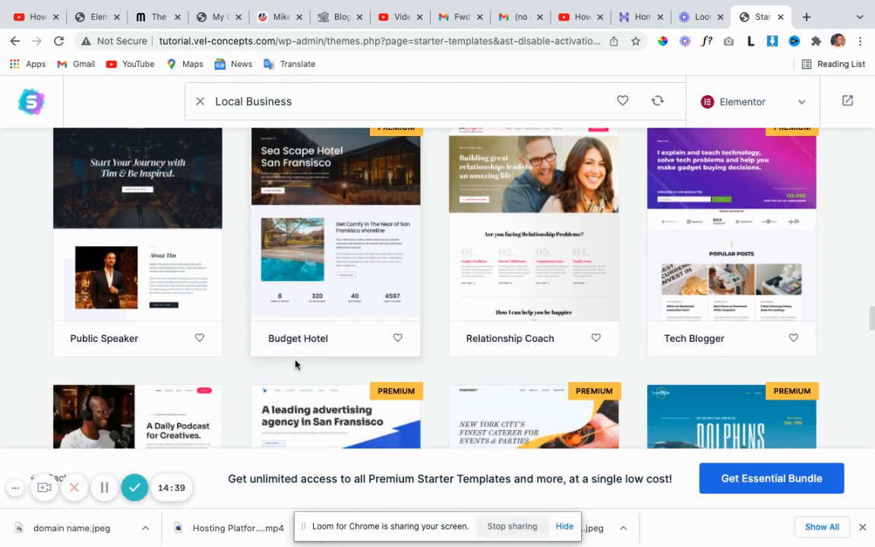
scroll(295, 363, "up", 1)
scroll(295, 367, "down", 5)
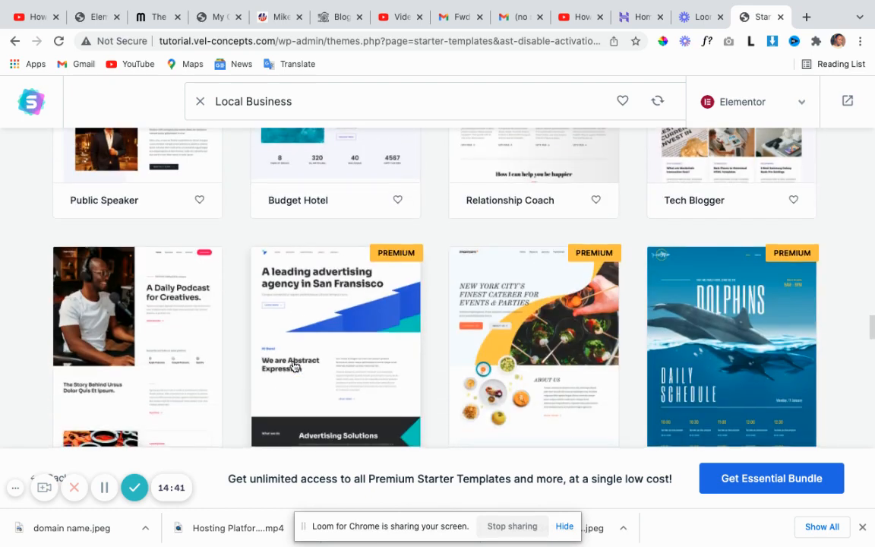
scroll(295, 365, "down", 4)
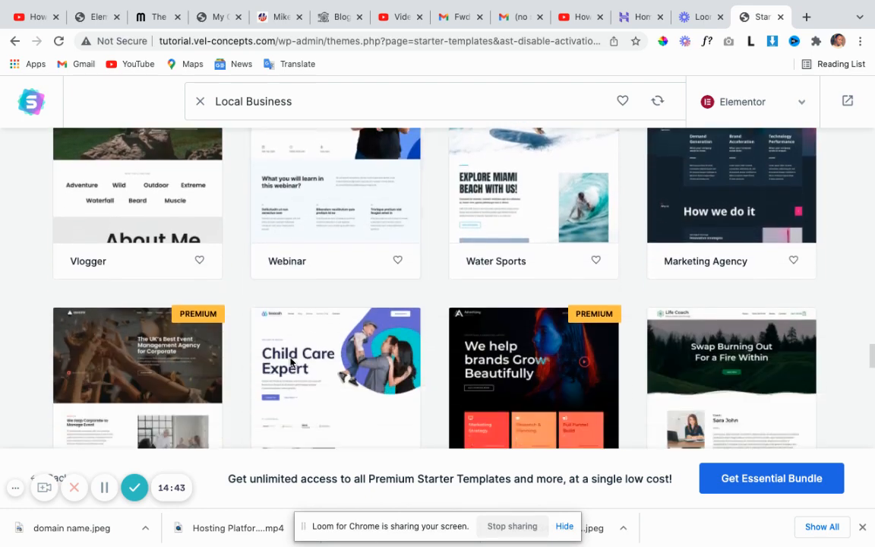
scroll(292, 362, "down", 3)
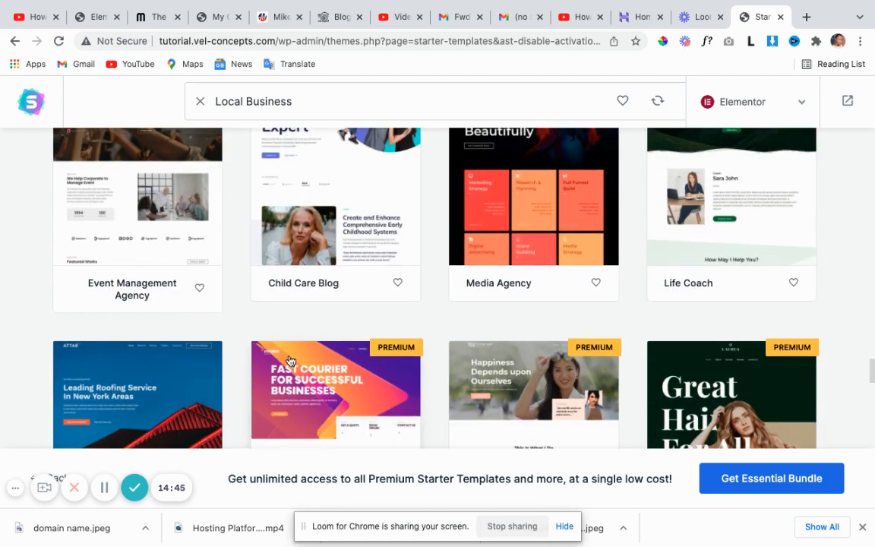
scroll(289, 359, "down", 1)
scroll(288, 360, "up", 3)
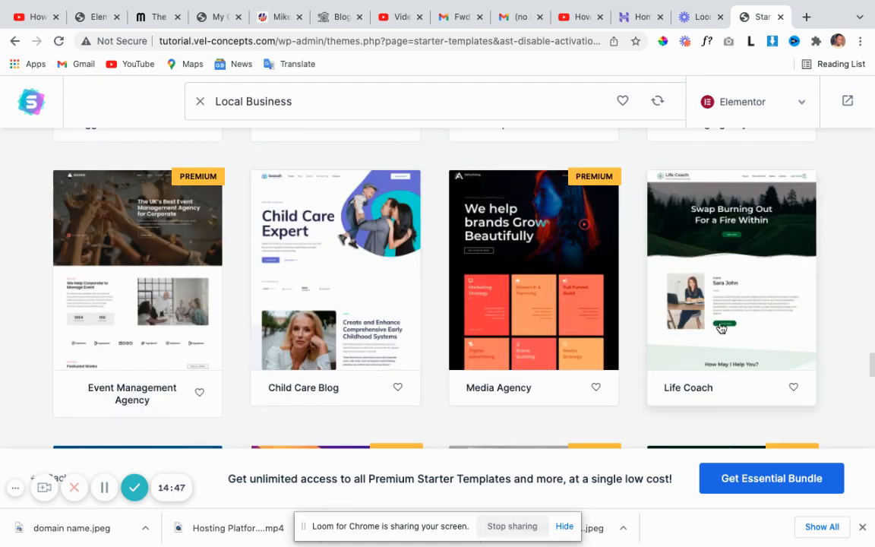
scroll(467, 358, "up", 8)
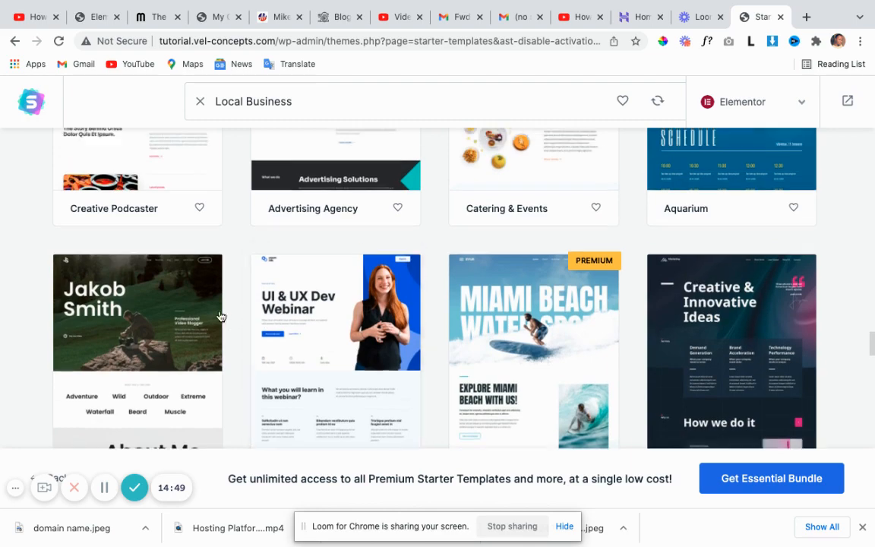
scroll(205, 312, "up", 10)
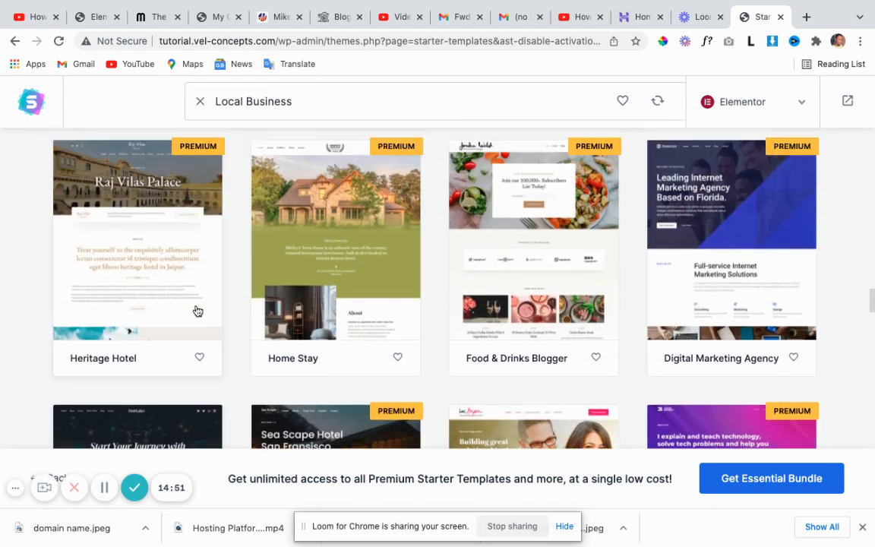
scroll(182, 303, "up", 5)
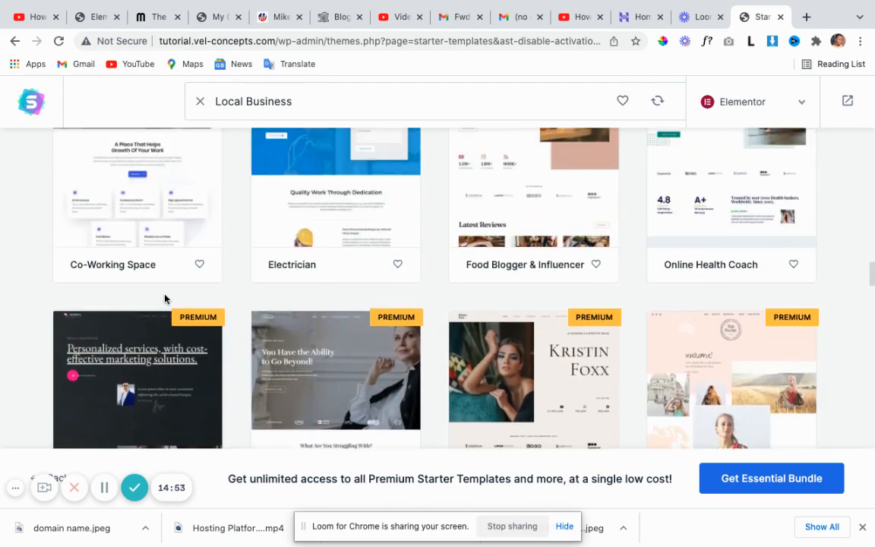
scroll(167, 302, "up", 1)
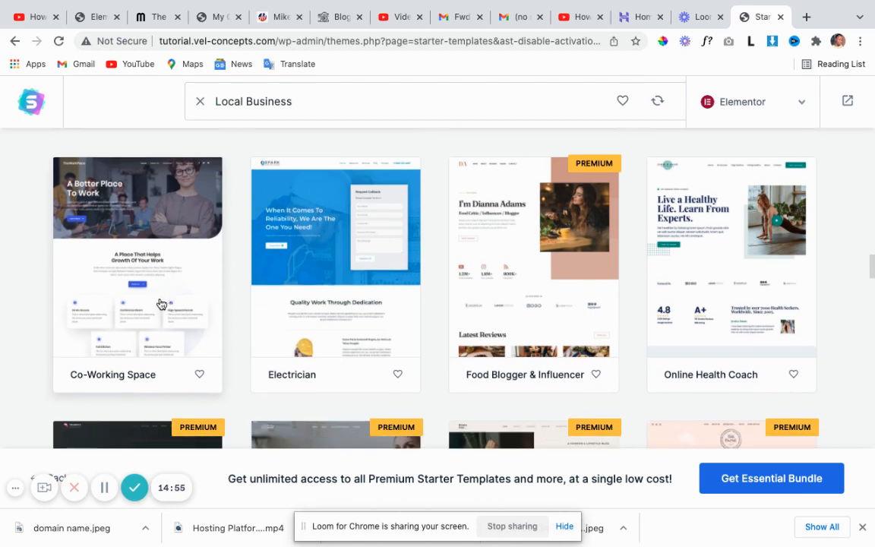
left_click(161, 304)
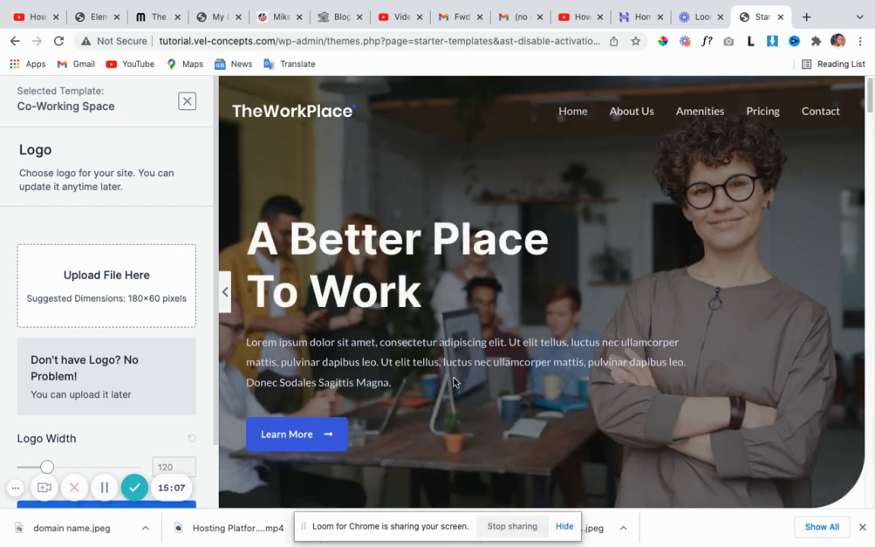
scroll(508, 348, "down", 3)
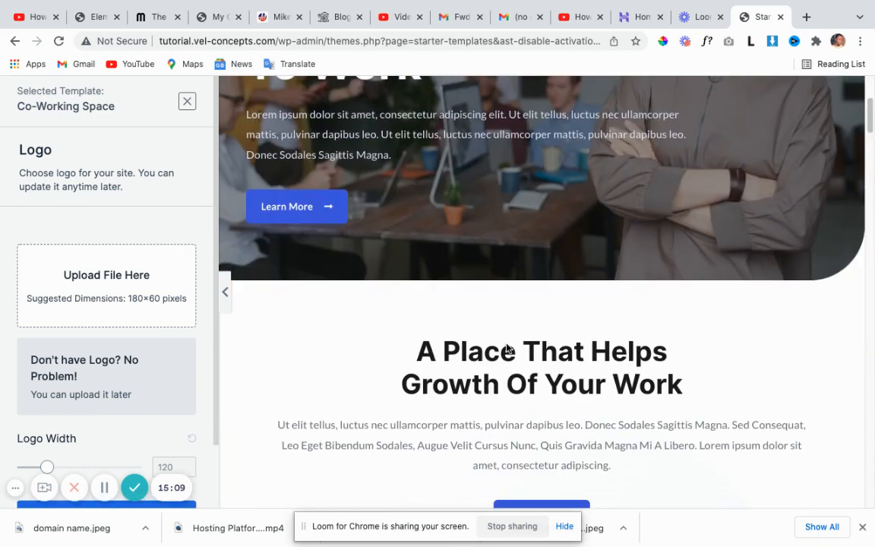
scroll(505, 345, "down", 4)
scroll(494, 335, "up", 3)
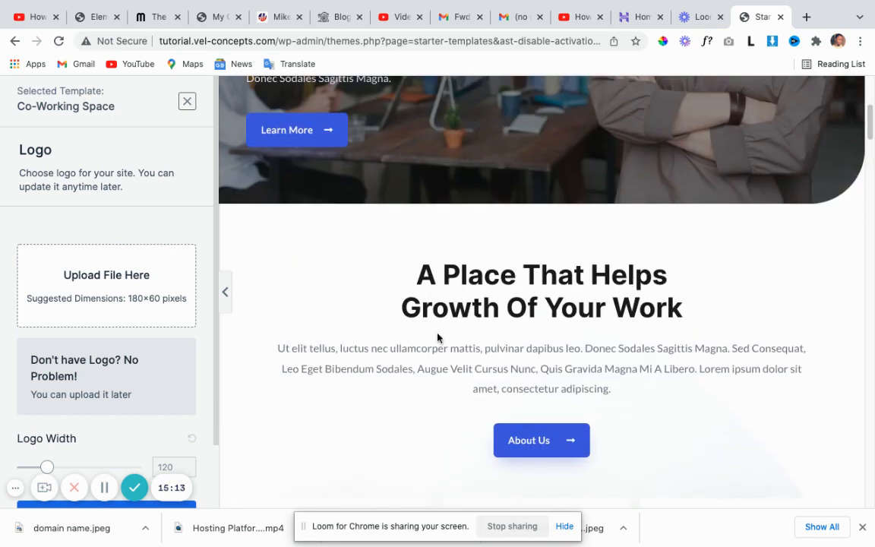
scroll(538, 321, "down", 2)
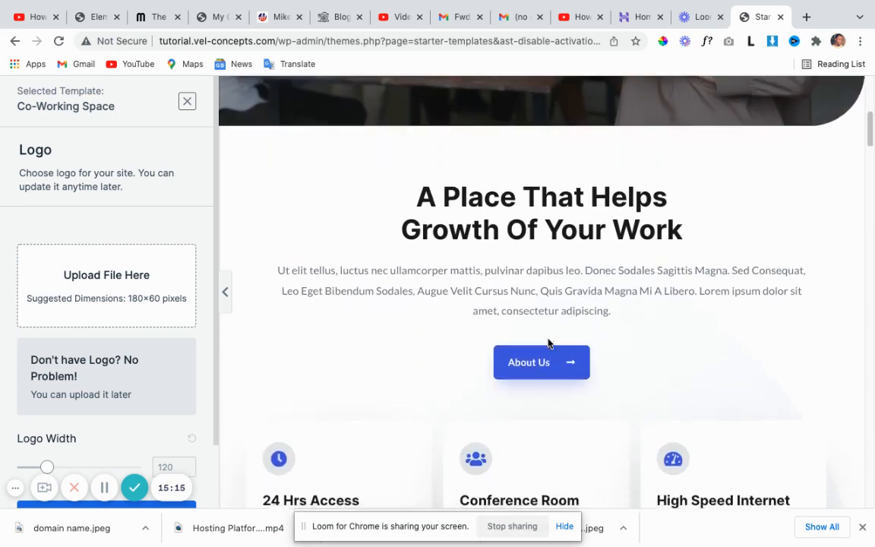
scroll(521, 356, "down", 8)
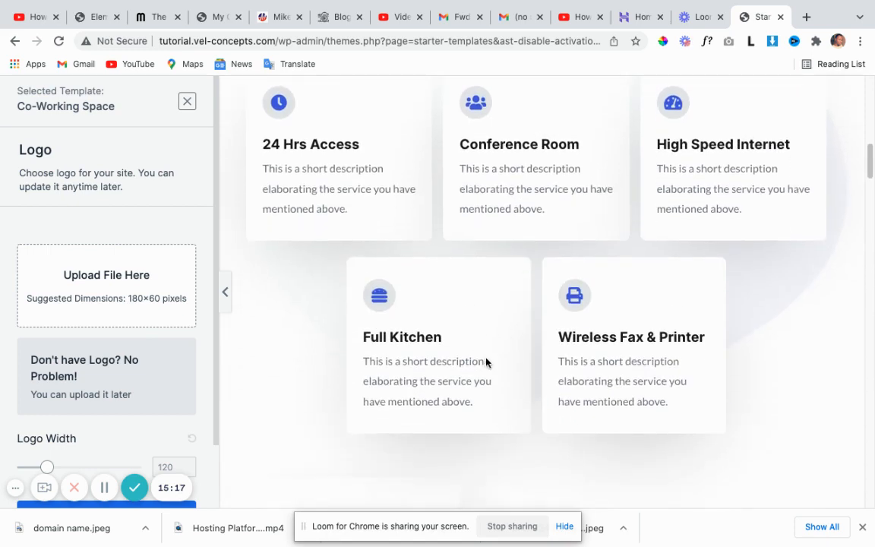
scroll(489, 355, "down", 6)
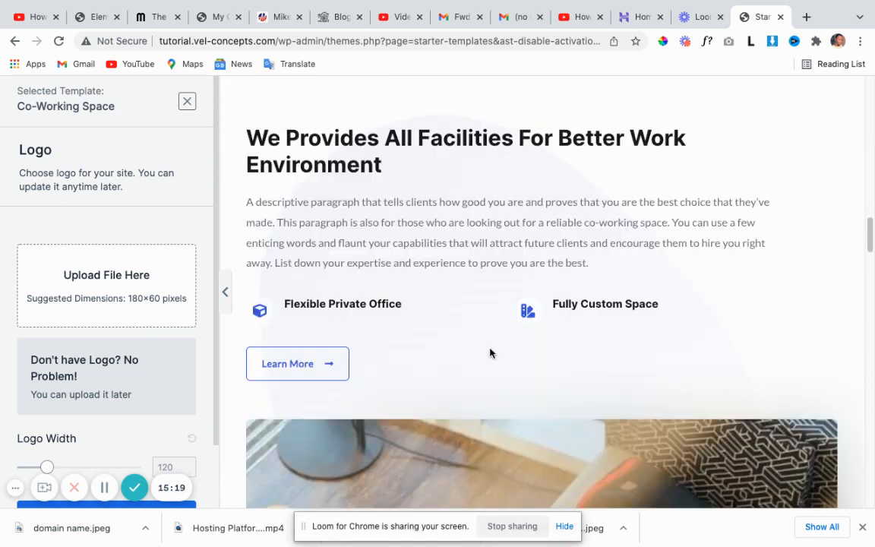
scroll(489, 355, "up", 6)
scroll(489, 355, "down", 8)
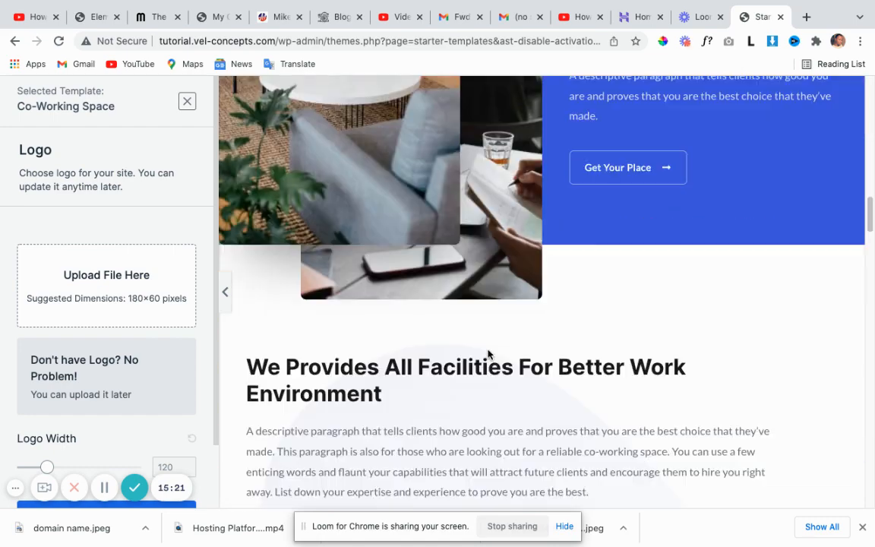
scroll(489, 353, "down", 8)
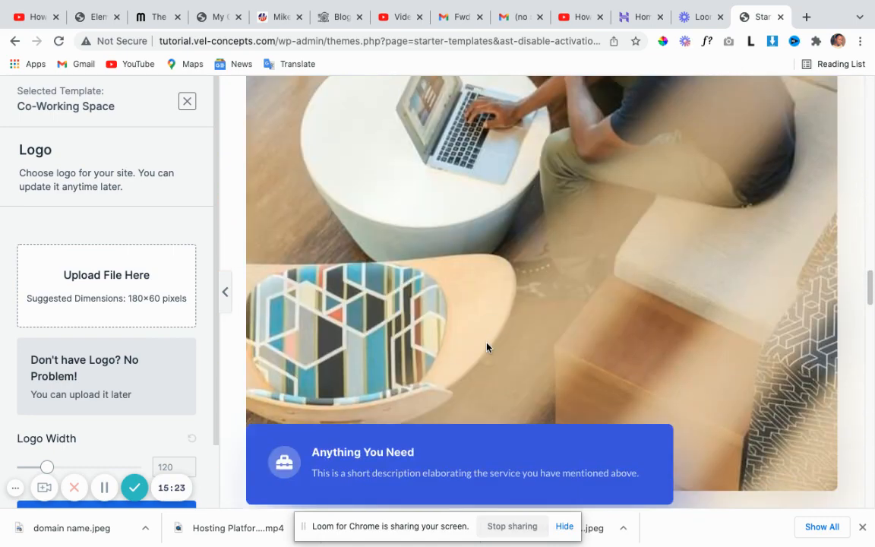
scroll(486, 347, "down", 10)
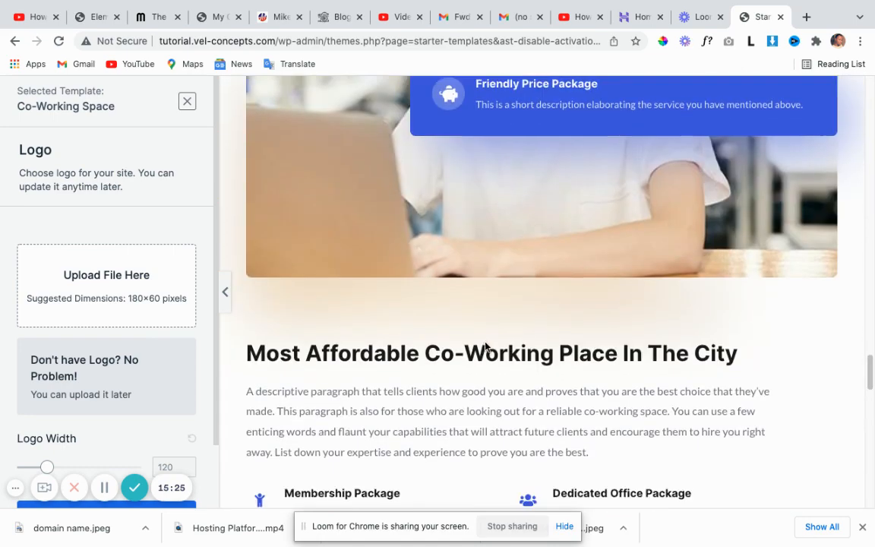
scroll(485, 345, "down", 10)
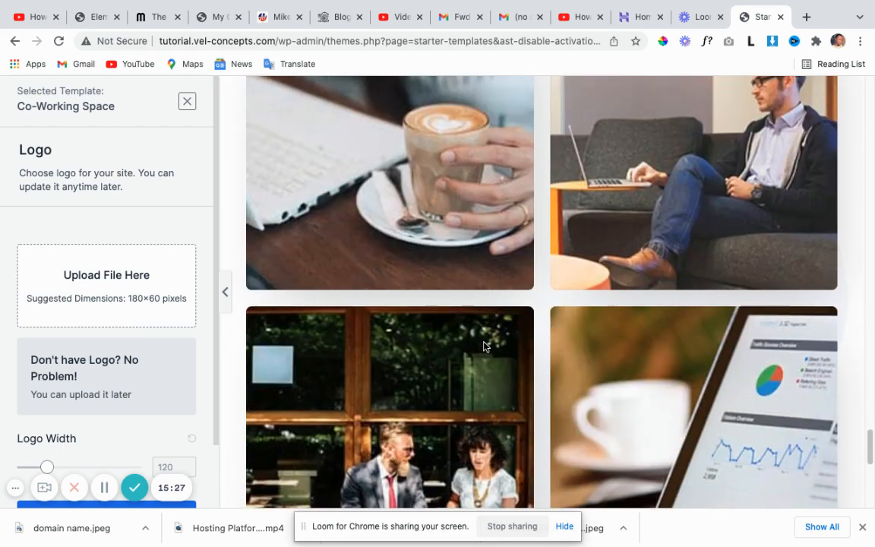
scroll(483, 344, "down", 1)
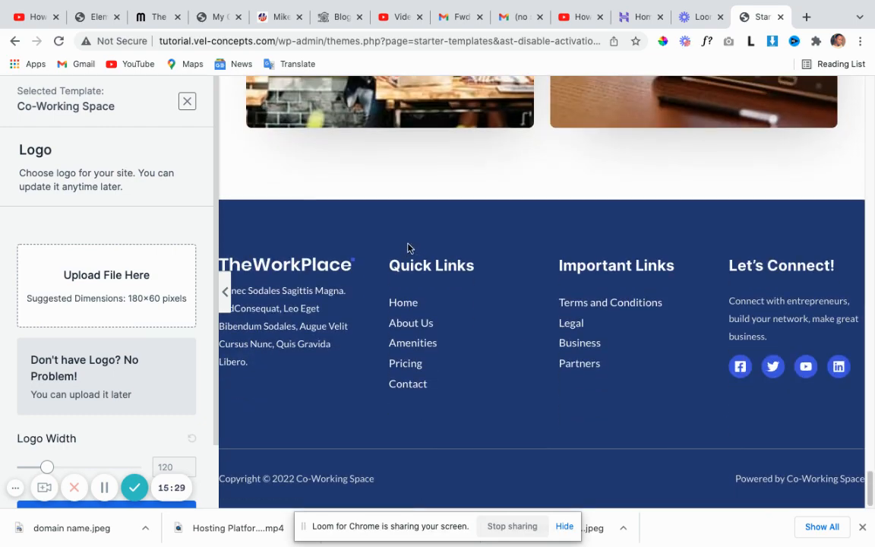
scroll(477, 370, "up", 15)
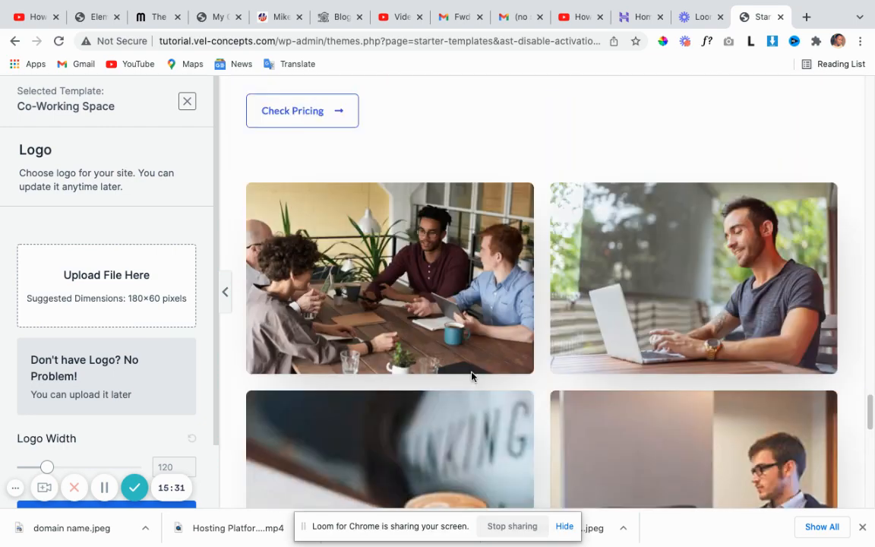
scroll(466, 382, "up", 15)
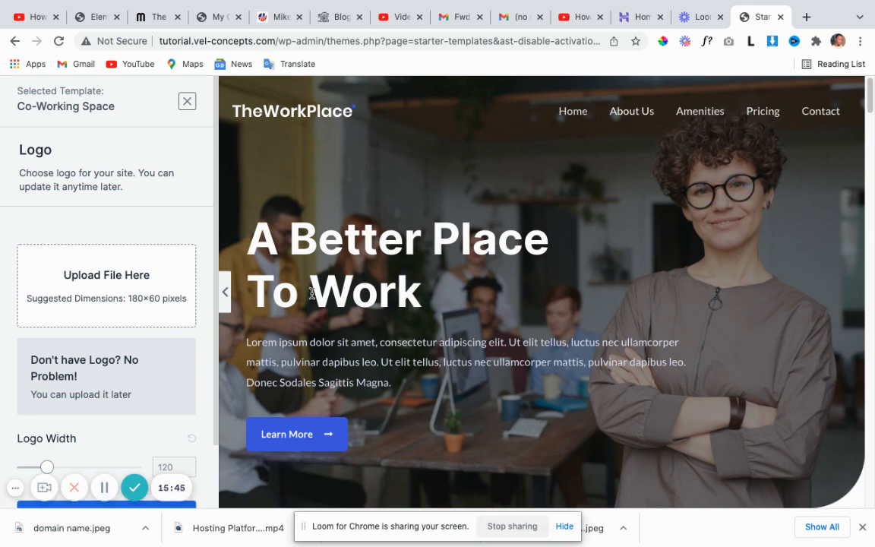
scroll(315, 294, "down", 5)
scroll(316, 291, "up", 5)
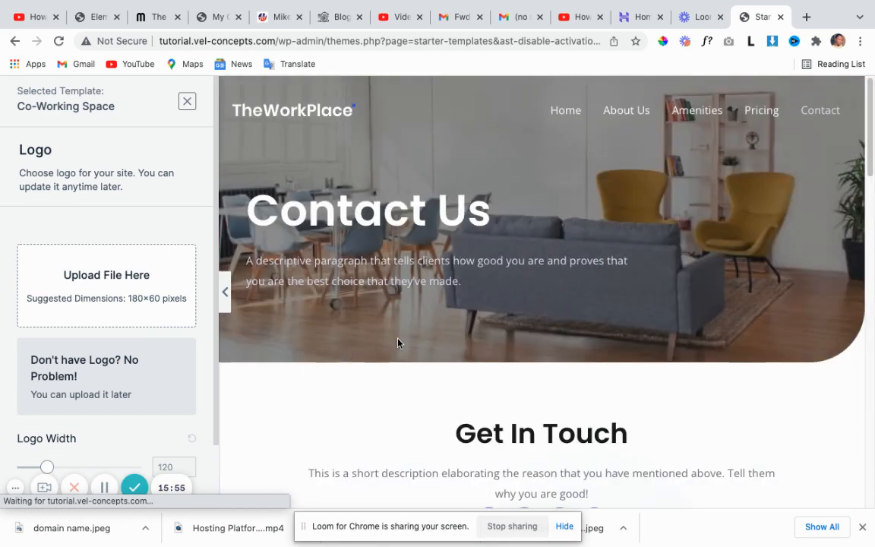
Scroll through TheWorkPlace Contact Us page with its location, phone, email cards and map.
scroll(398, 343, "down", 1)
scroll(396, 332, "down", 4)
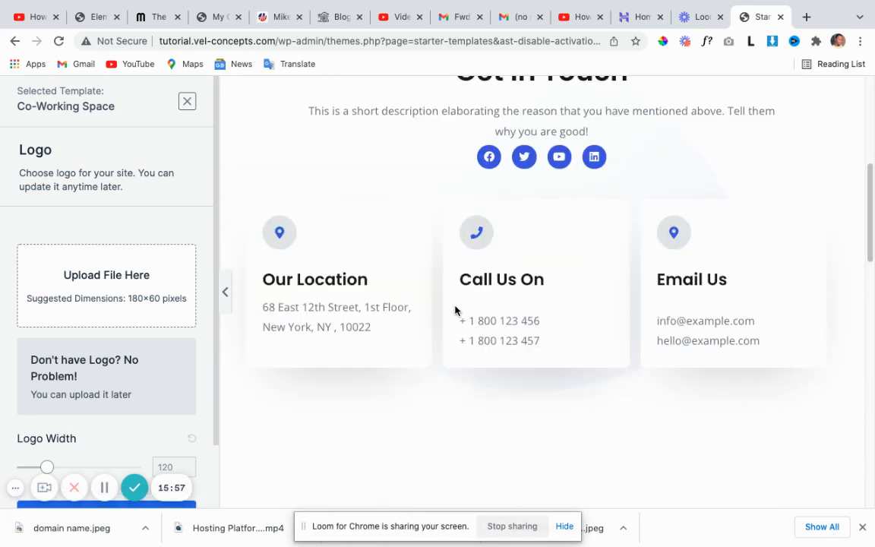
scroll(425, 300, "down", 3)
scroll(312, 207, "up", 2)
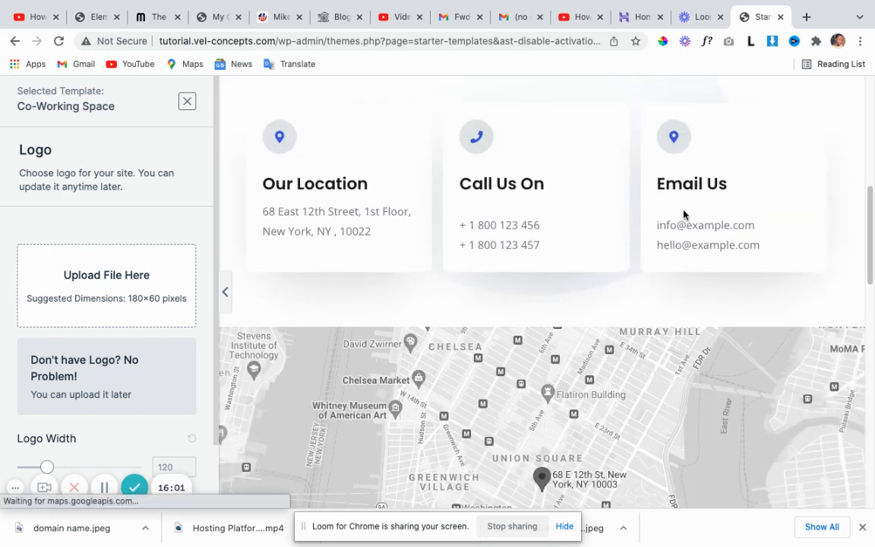
scroll(505, 226, "up", 2)
scroll(505, 228, "down", 5)
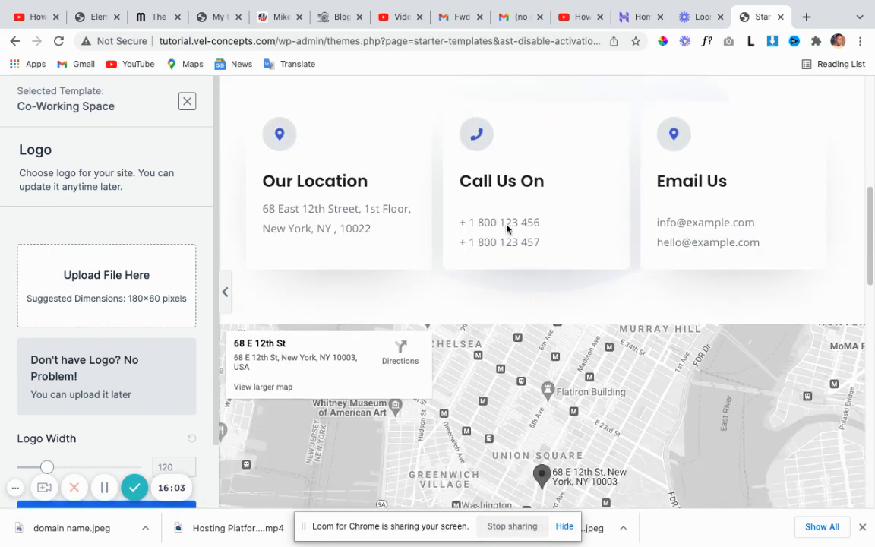
scroll(486, 226, "down", 2)
scroll(452, 251, "up", 10)
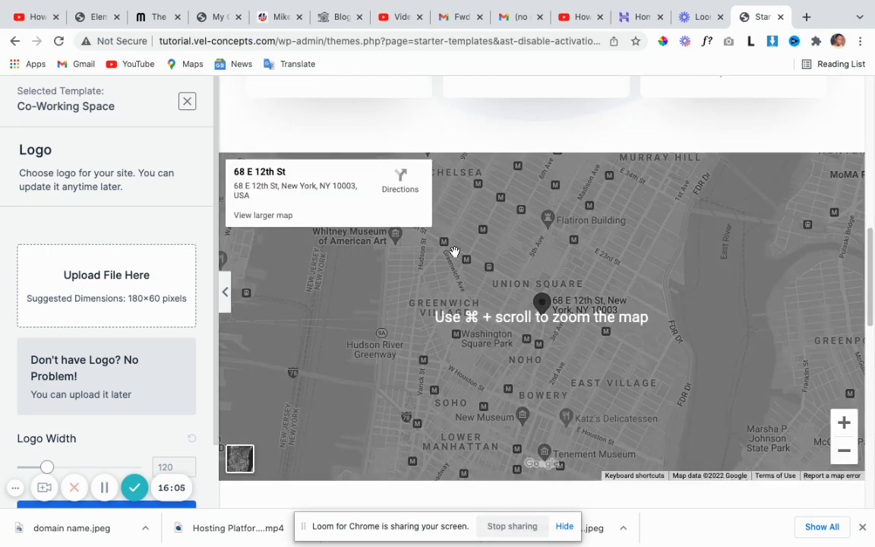
scroll(454, 224, "up", 2)
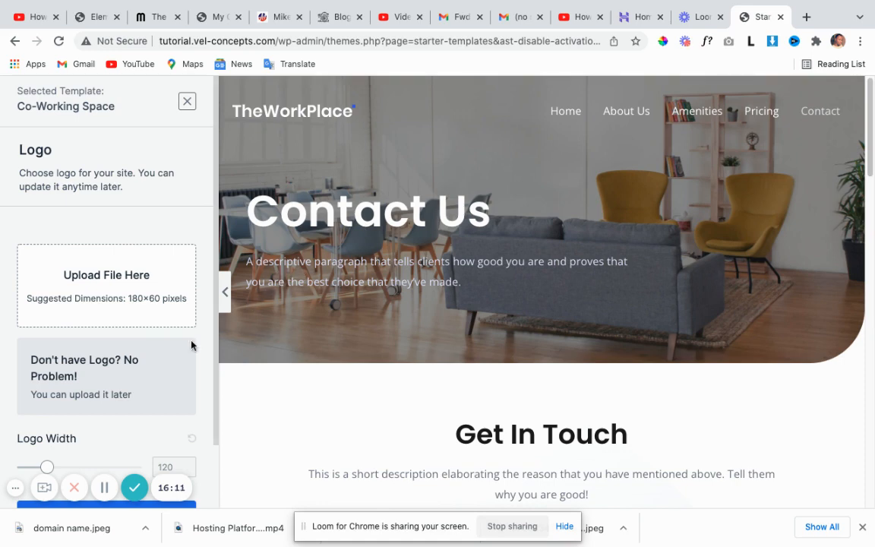
scroll(141, 385, "down", 2)
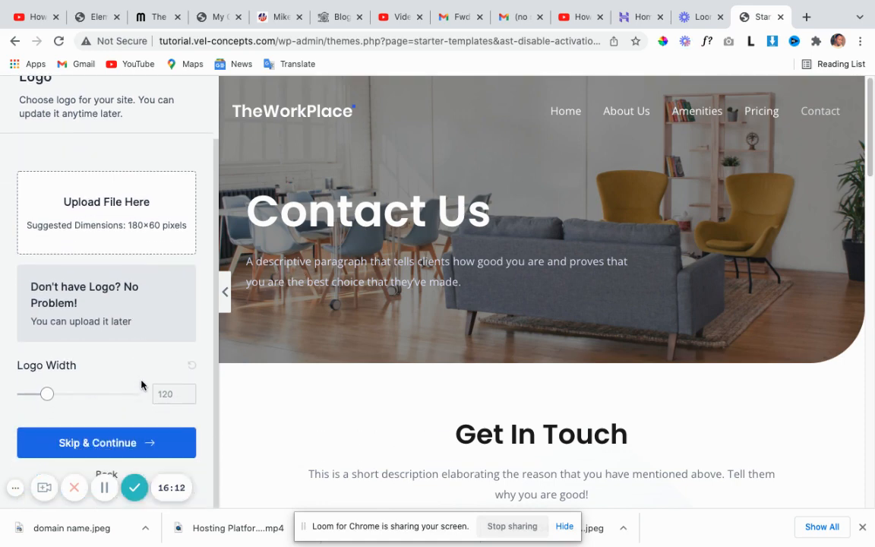
Skip the logo, keep default colours and fonts, and submit to build the Co-Working Space site.
left_click(104, 446)
scroll(112, 442, "down", 5)
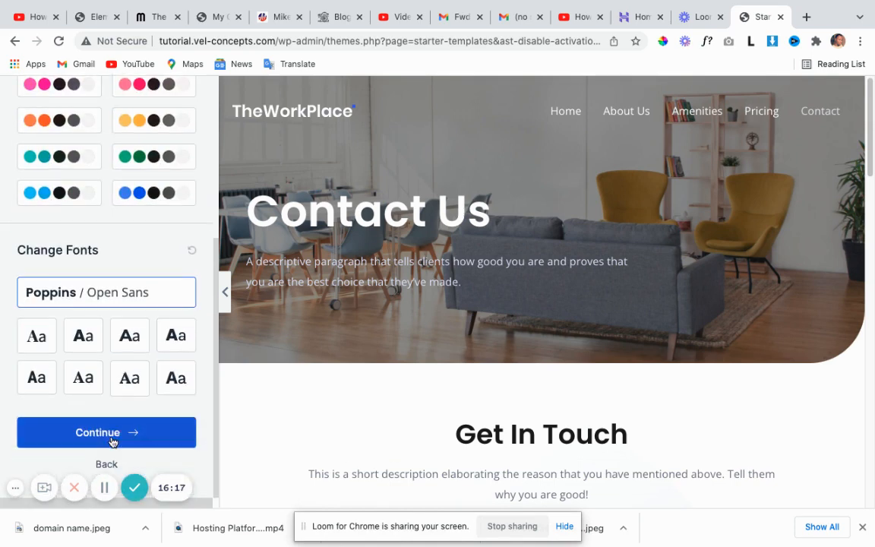
left_click(110, 435)
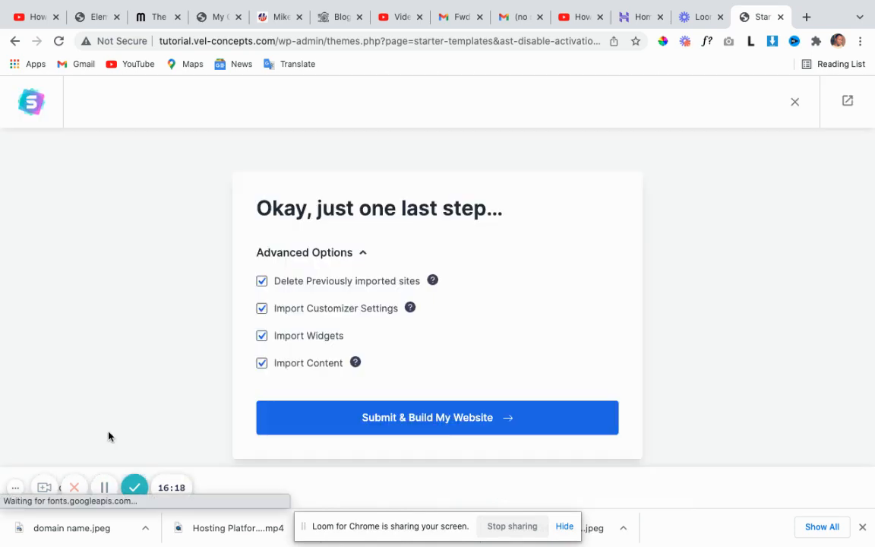
left_click(431, 418)
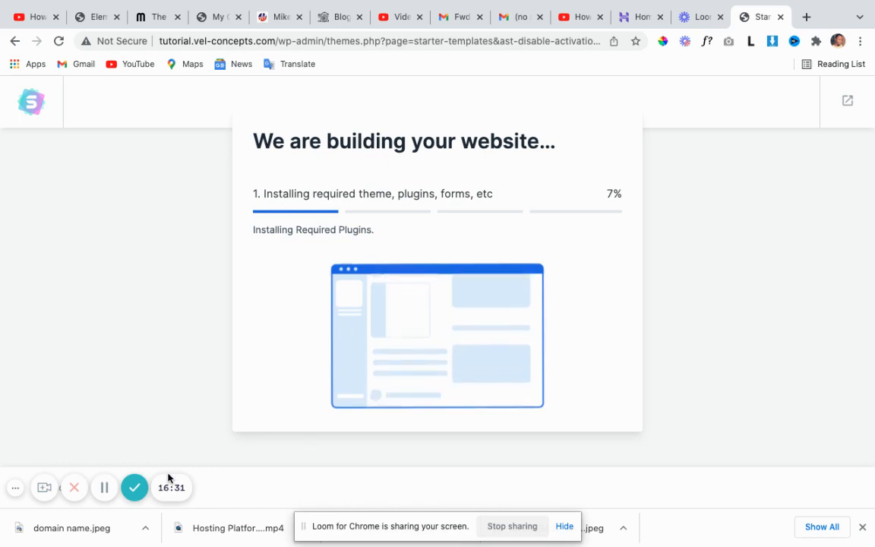
Wait for the build to finish and view the new TheWorkPlace website from the Congratulations page.
left_click(104, 487)
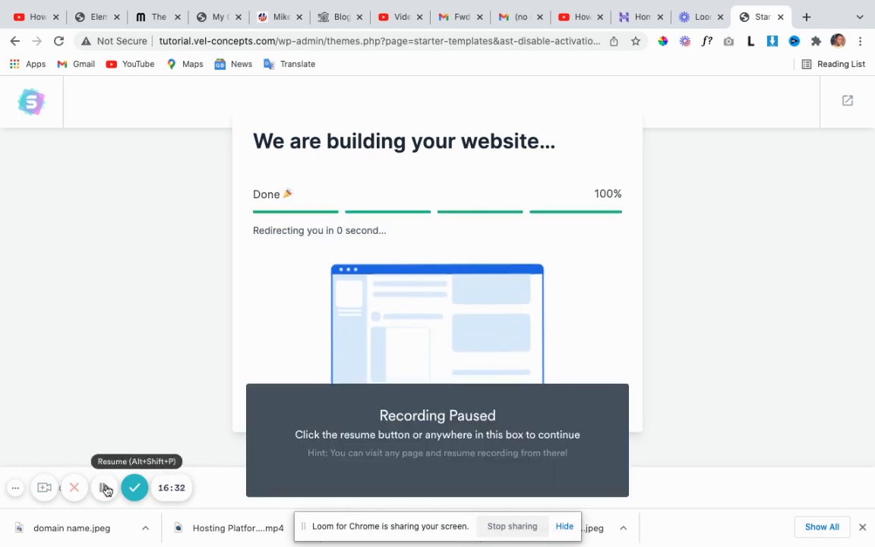
left_click(105, 488)
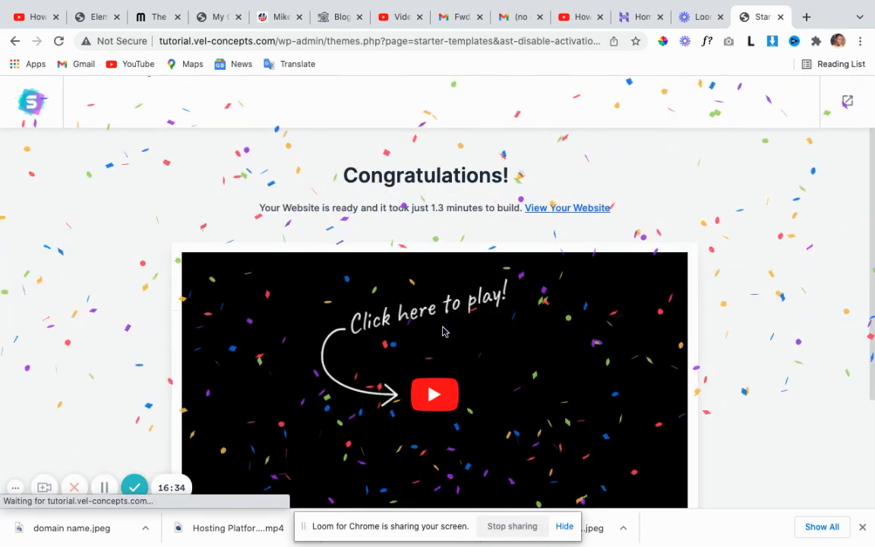
scroll(441, 332, "down", 2)
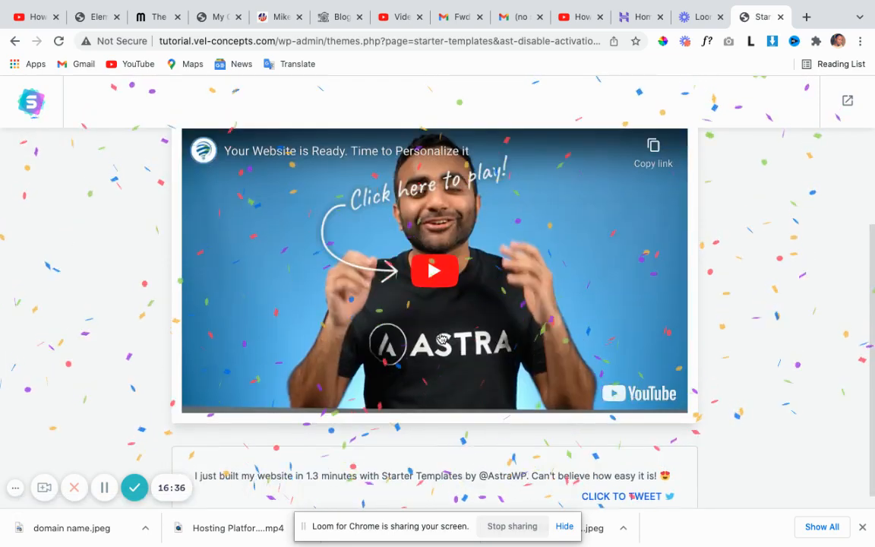
scroll(445, 332, "up", 2)
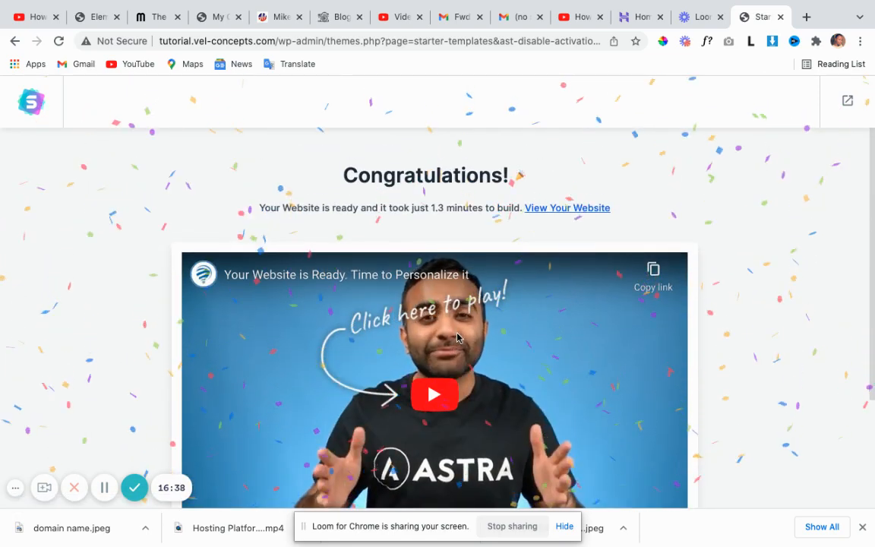
scroll(455, 330, "down", 2)
scroll(410, 326, "down", 1)
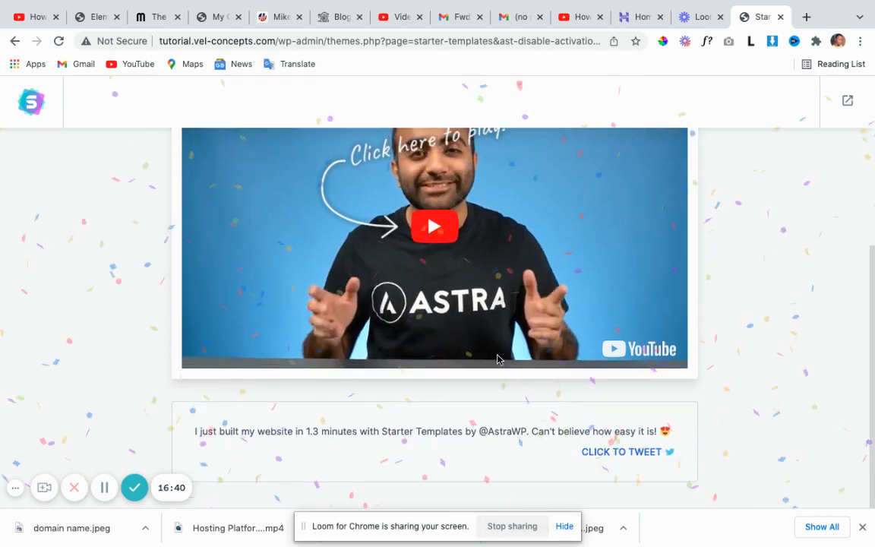
scroll(473, 356, "up", 3)
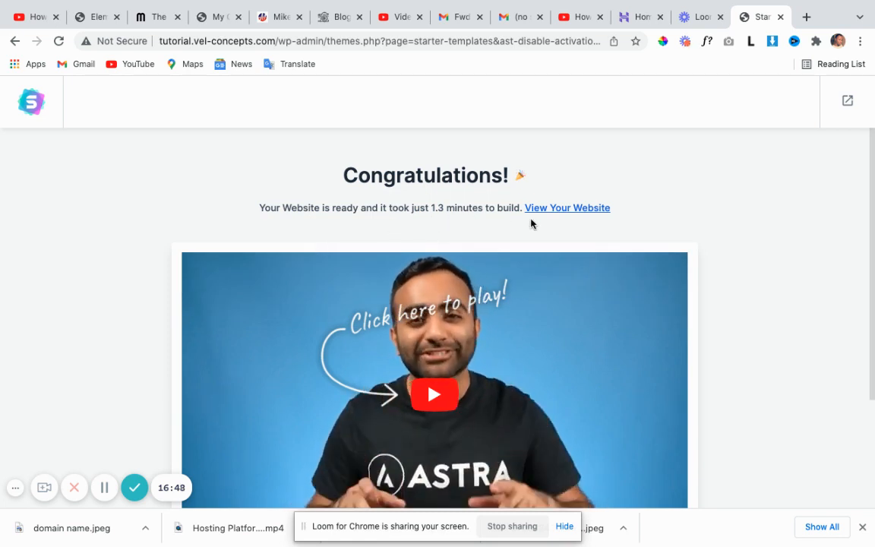
left_click(553, 210)
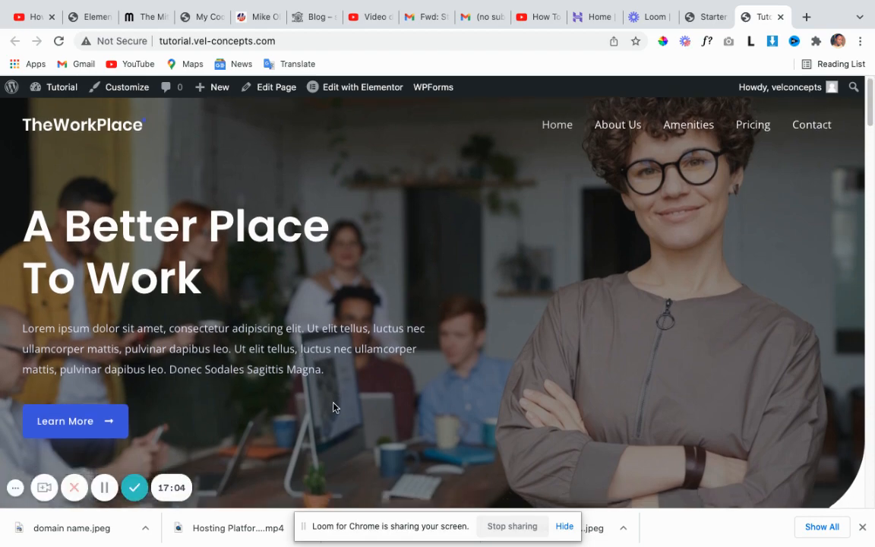
scroll(338, 410, "down", 10)
scroll(371, 414, "down", 10)
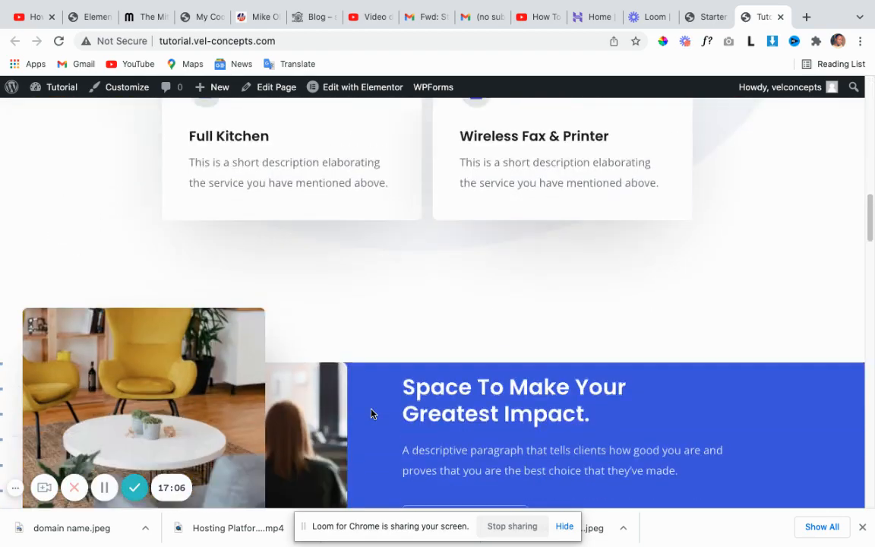
scroll(382, 405, "down", 10)
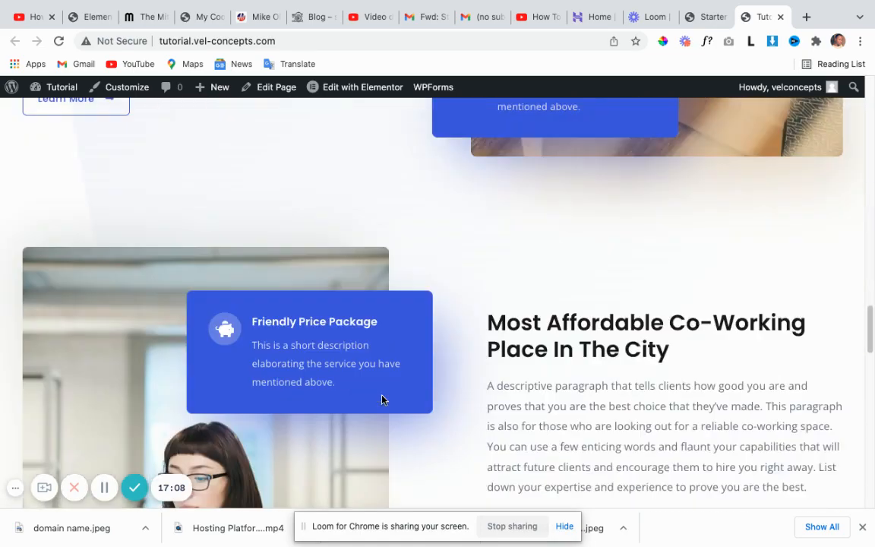
scroll(382, 400, "down", 8)
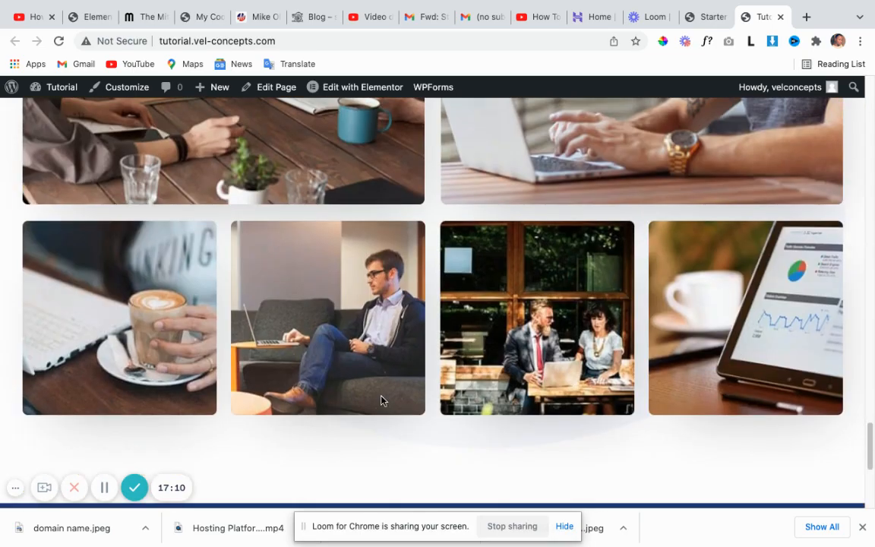
scroll(380, 401, "up", 5)
scroll(379, 401, "down", 5)
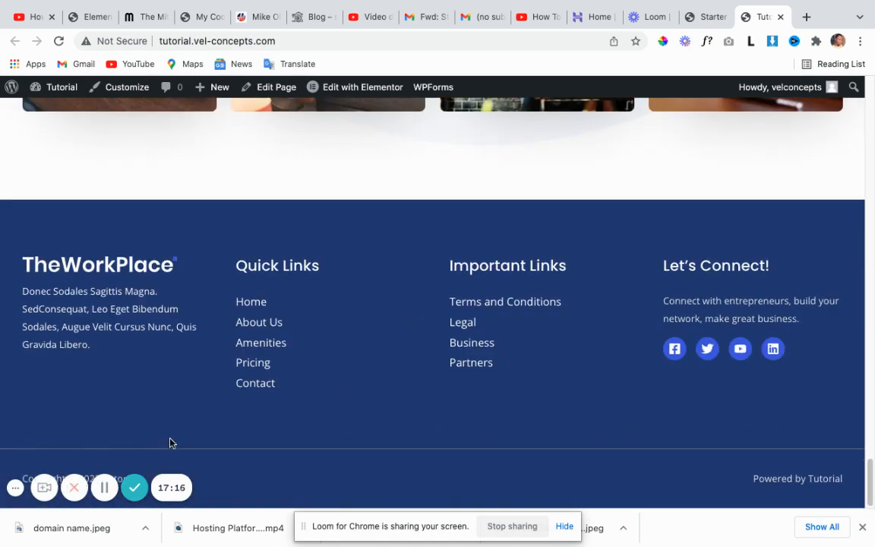
scroll(486, 433, "up", 15)
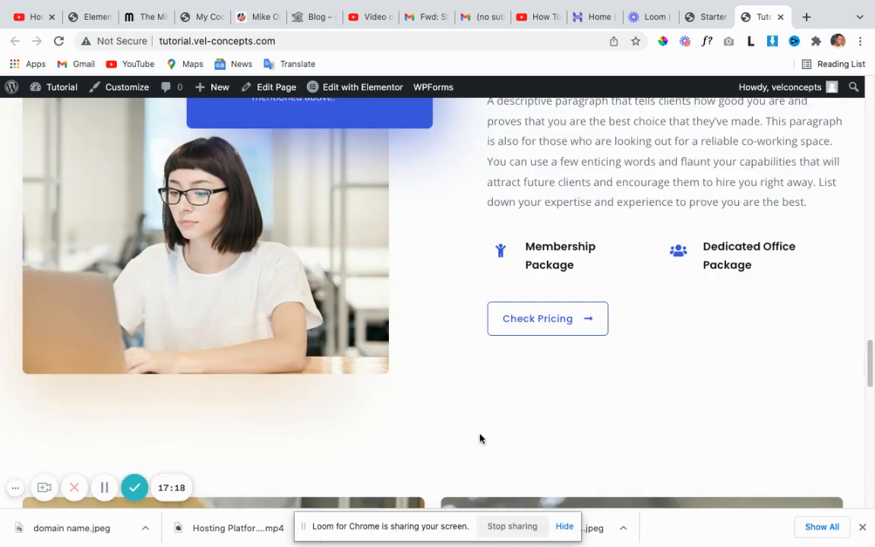
scroll(476, 441, "up", 10)
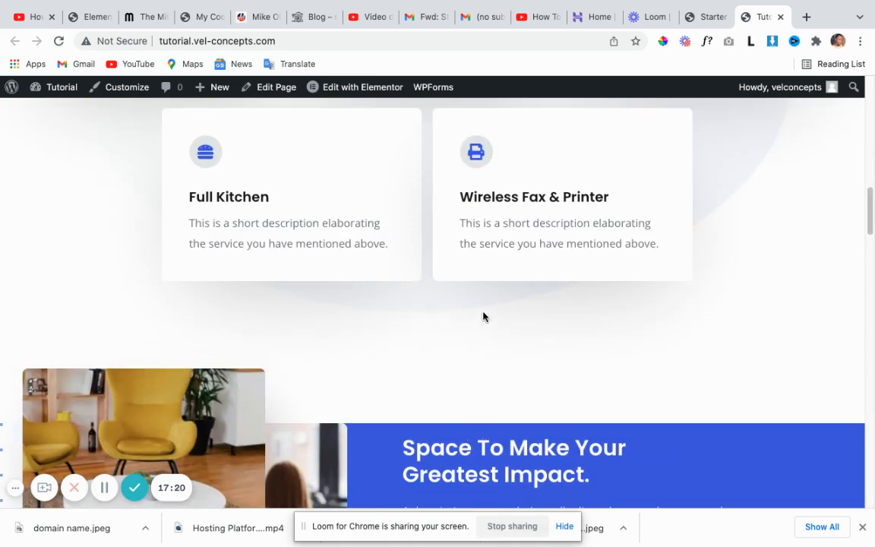
scroll(479, 326, "up", 5)
scroll(476, 336, "up", 10)
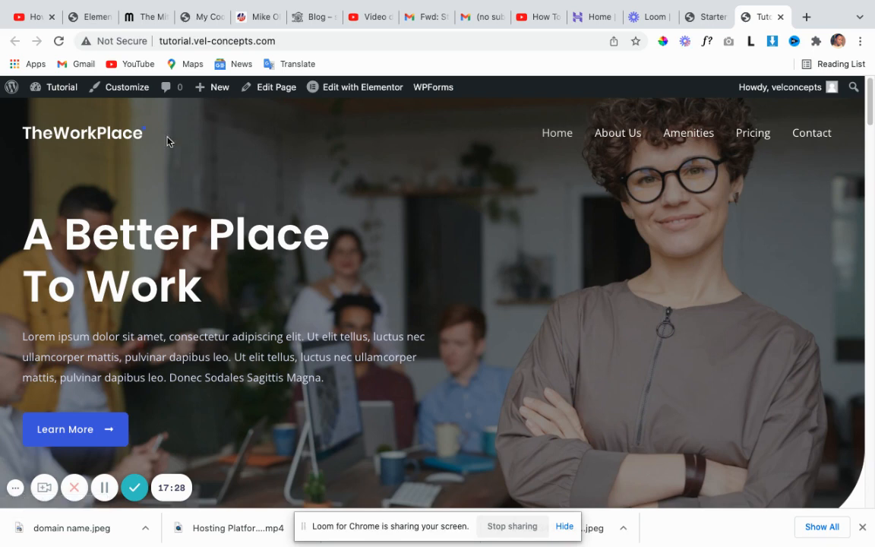
mouse_move(57, 88)
scroll(402, 314, "down", 3)
scroll(402, 312, "up", 3)
scroll(312, 160, "down", 10)
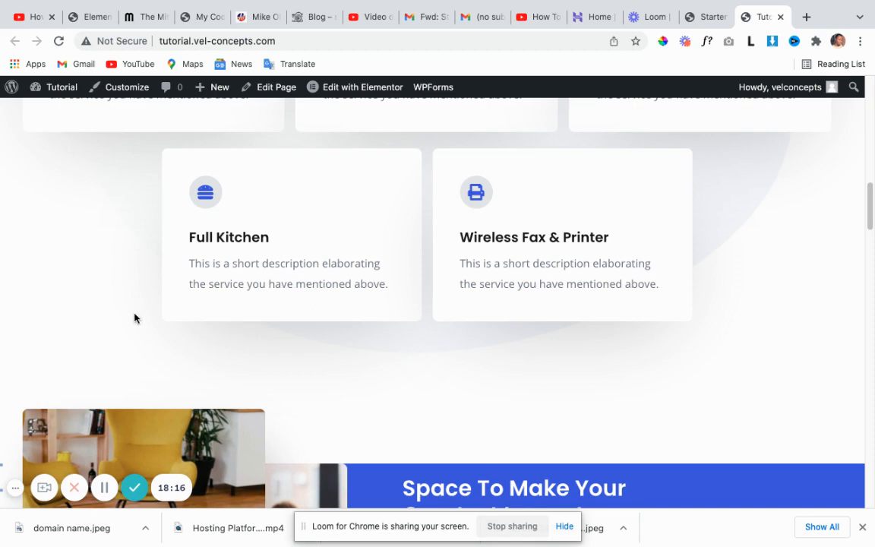
scroll(236, 357, "up", 10)
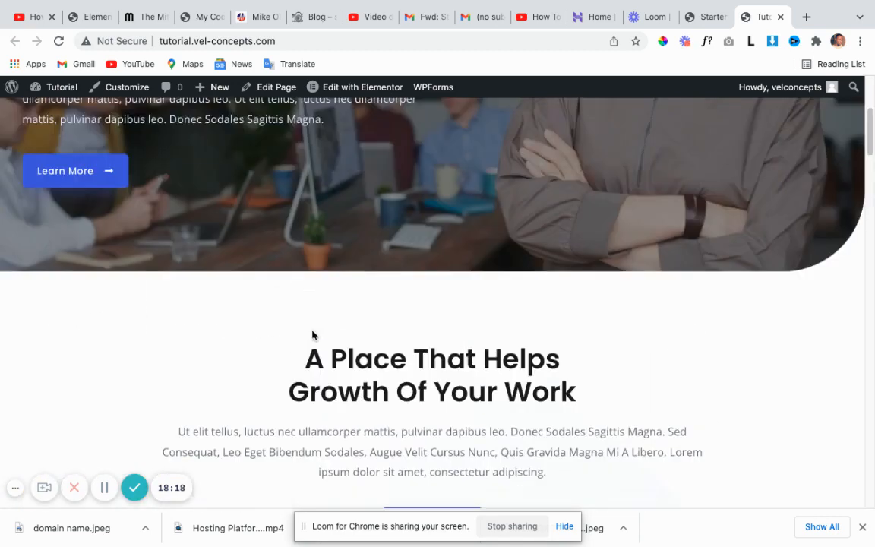
scroll(311, 335, "up", 4)
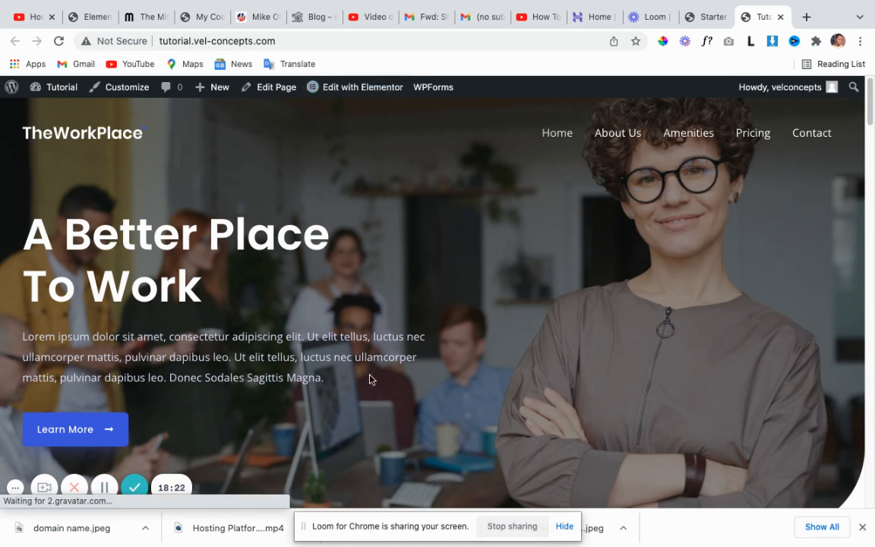
scroll(278, 298, "down", 3)
scroll(180, 135, "up", 3)
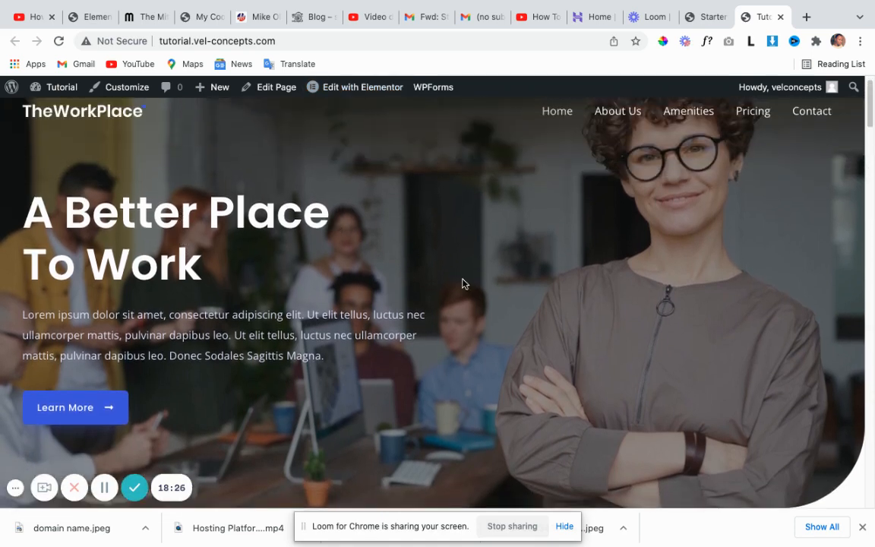
scroll(486, 329, "down", 10)
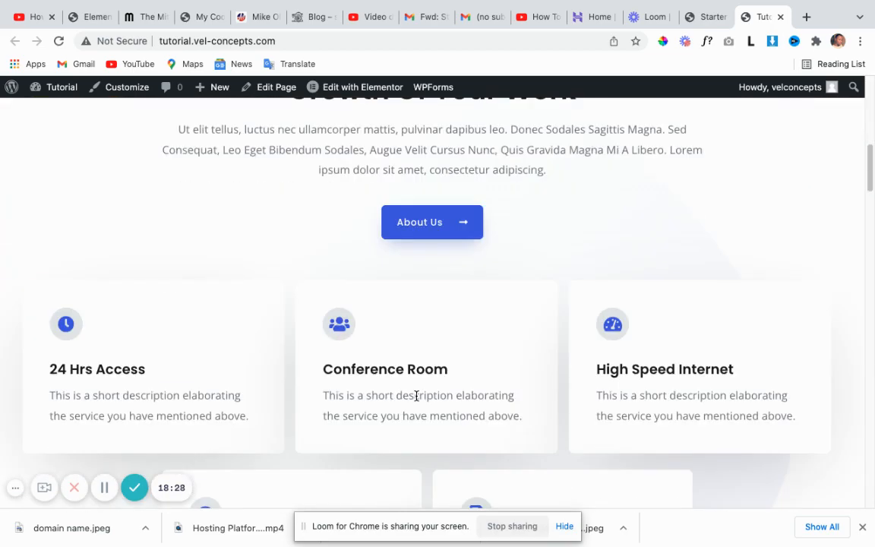
scroll(417, 394, "down", 15)
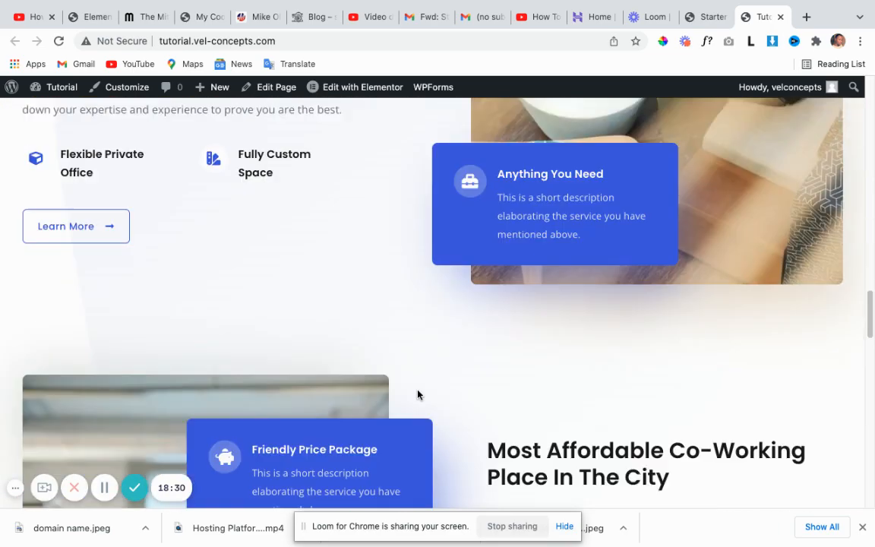
scroll(416, 394, "down", 15)
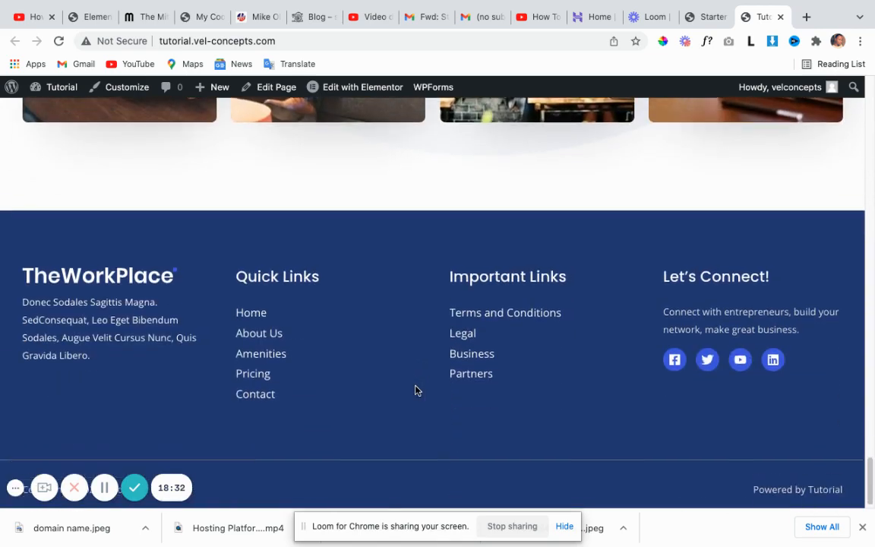
scroll(371, 215, "up", 2)
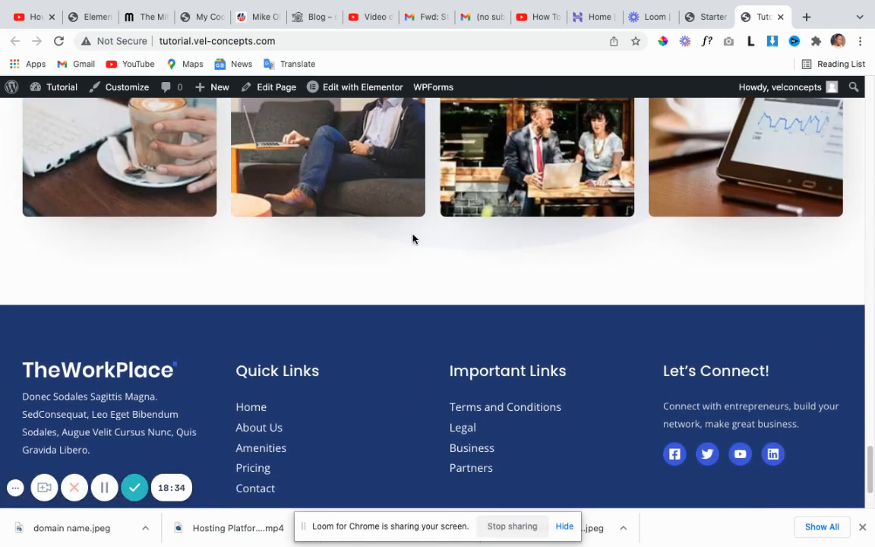
scroll(419, 242, "up", 20)
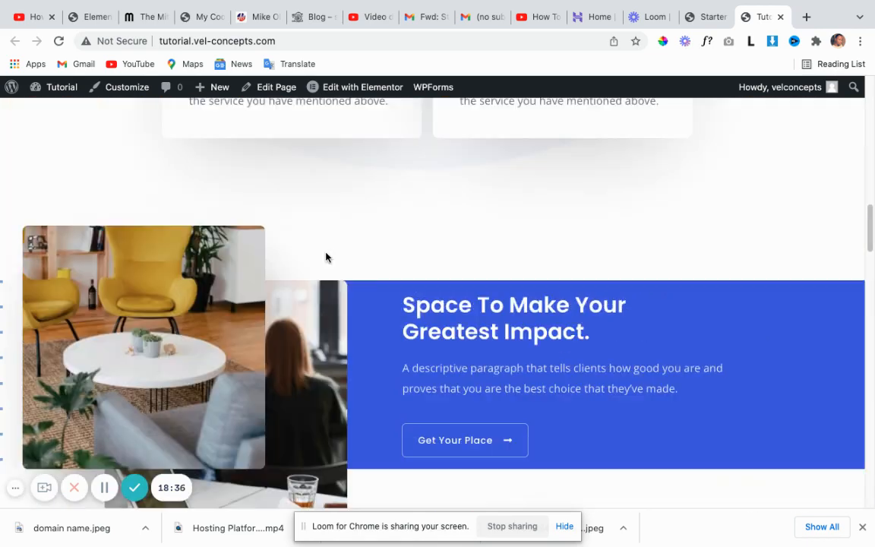
scroll(202, 209, "up", 2)
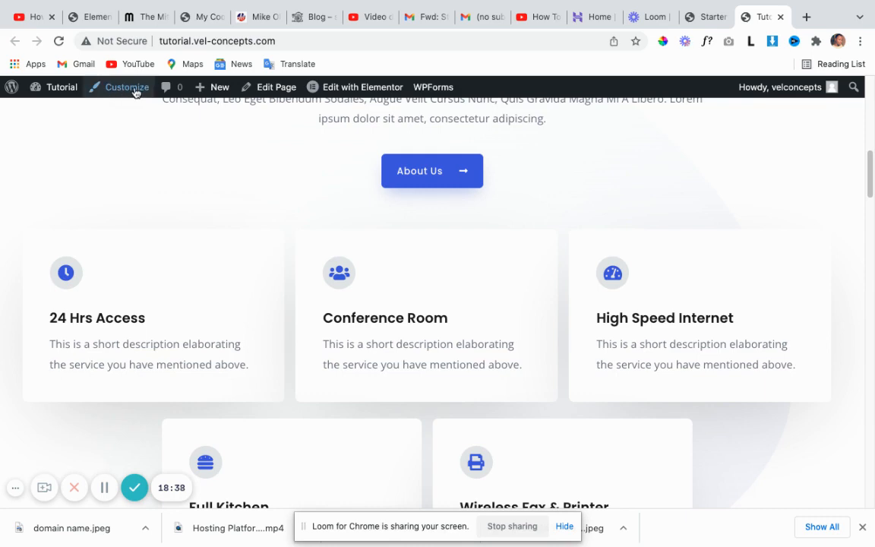
scroll(240, 174, "up", 10)
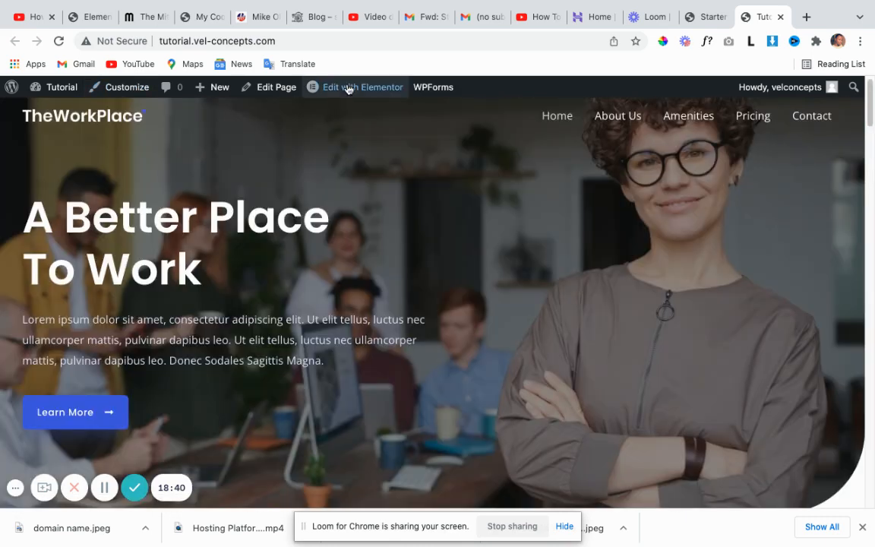
mouse_move(332, 95)
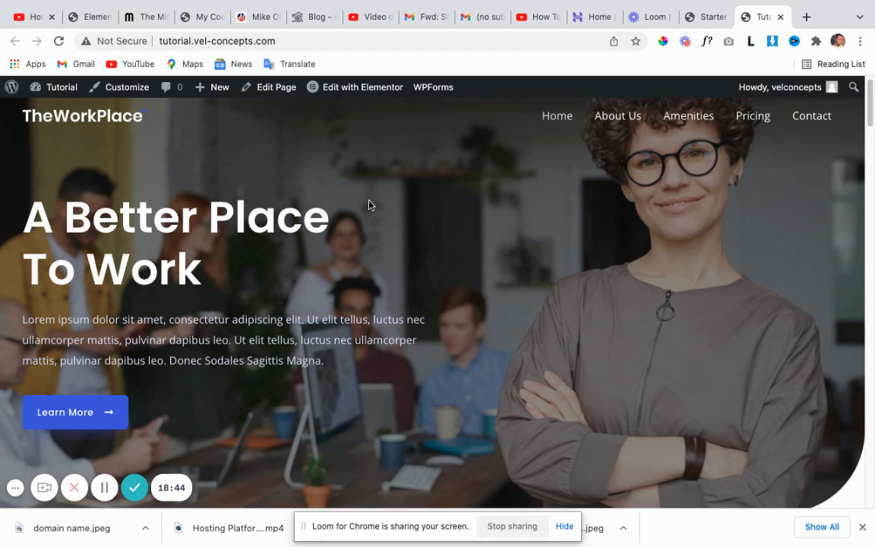
mouse_move(360, 88)
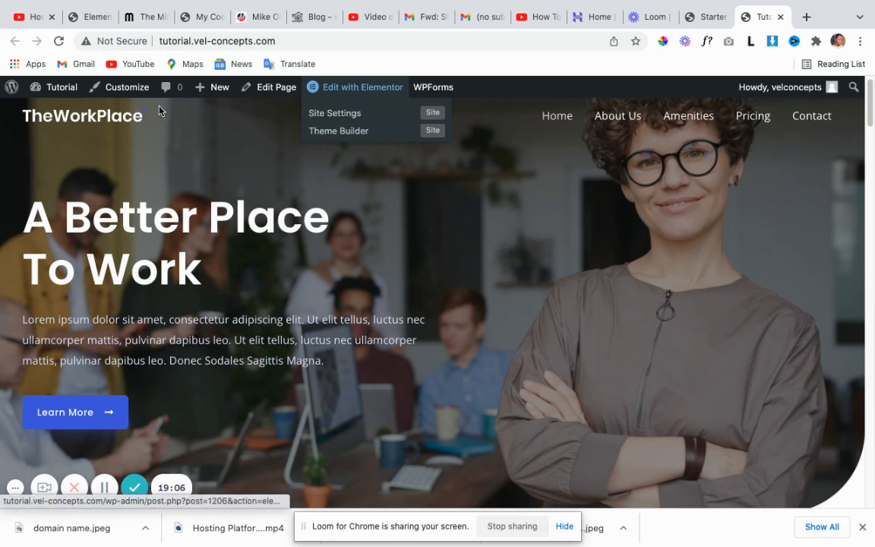
Return to the dashboard and review the Pages list of 7 pages, including the Elementor Home page.
left_click(12, 90)
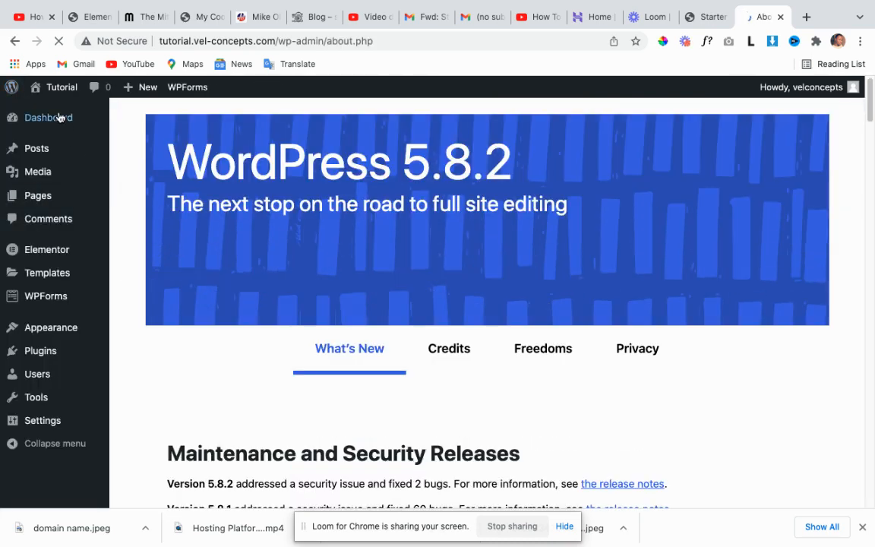
mouse_move(54, 202)
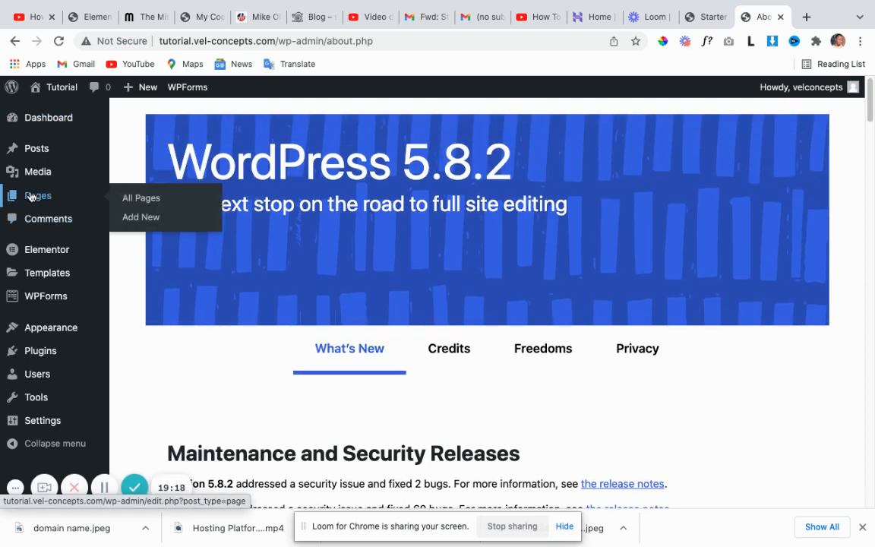
left_click(39, 199)
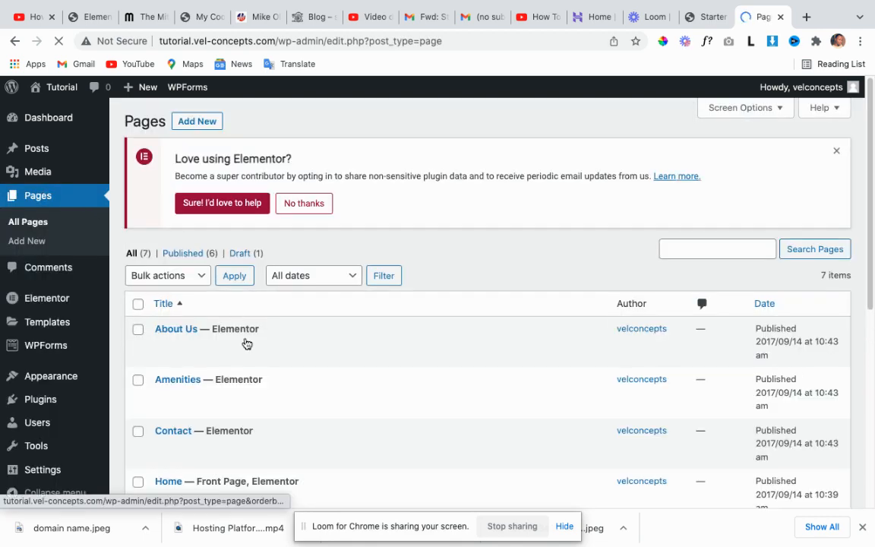
scroll(246, 342, "down", 4)
scroll(283, 253, "up", 3)
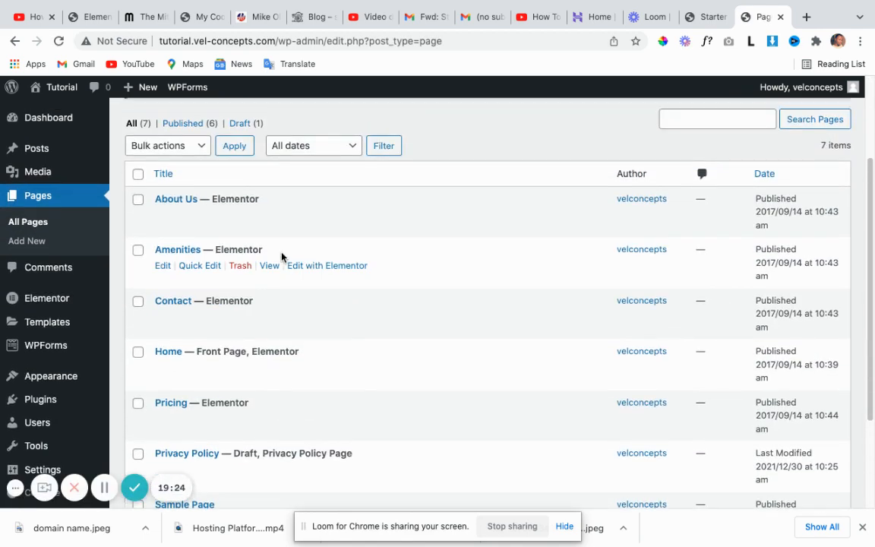
scroll(280, 250, "down", 1)
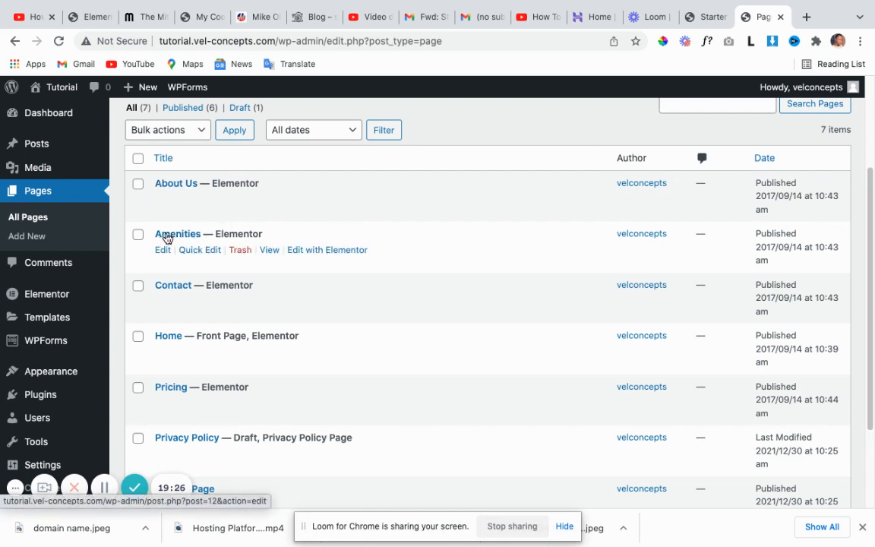
scroll(163, 344, "down", 2)
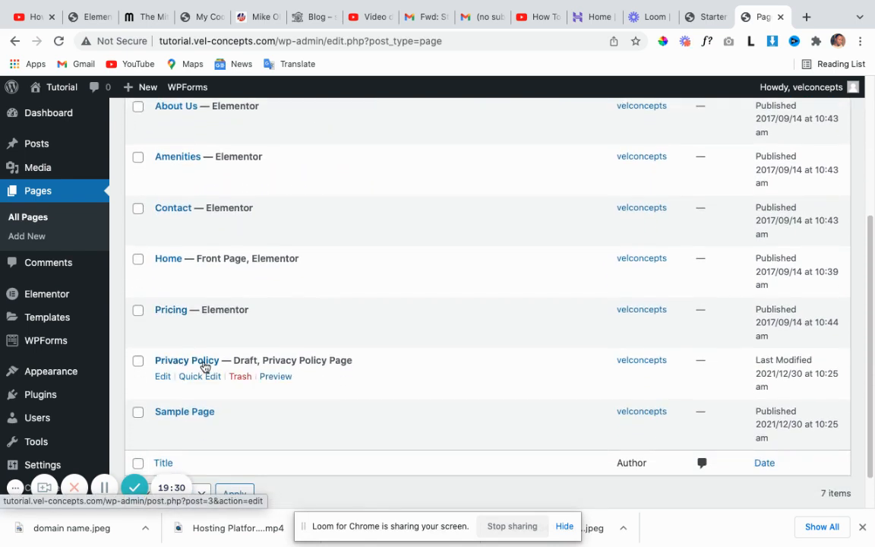
scroll(209, 363, "up", 2)
scroll(209, 365, "down", 3)
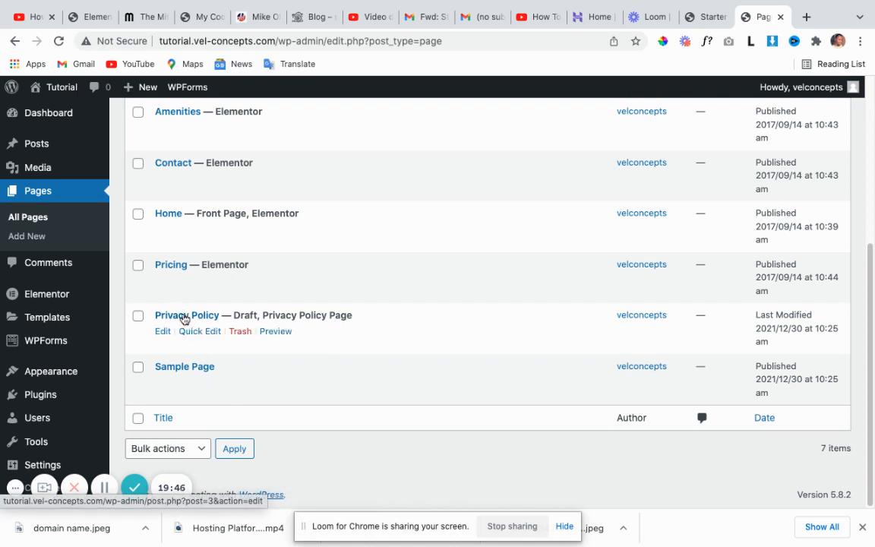
scroll(228, 315, "up", 3)
scroll(250, 304, "up", 3)
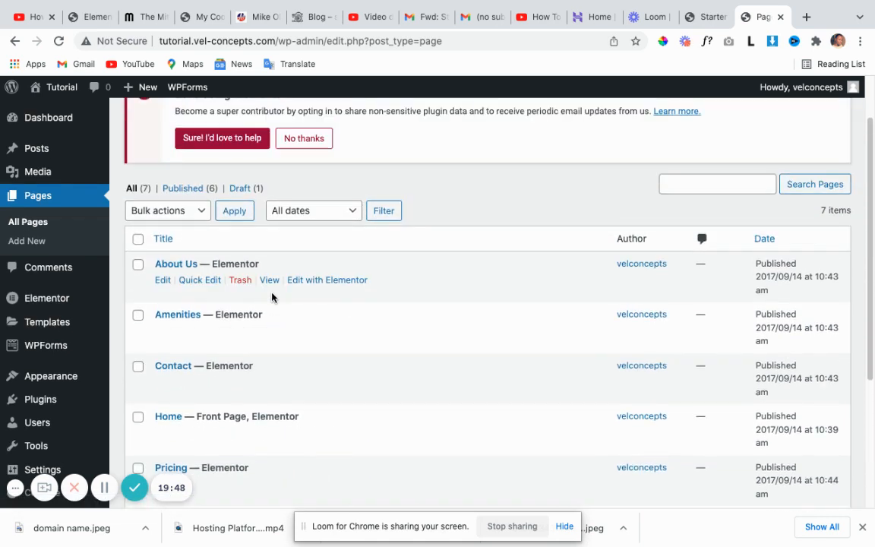
scroll(267, 292, "down", 1)
scroll(268, 306, "down", 1)
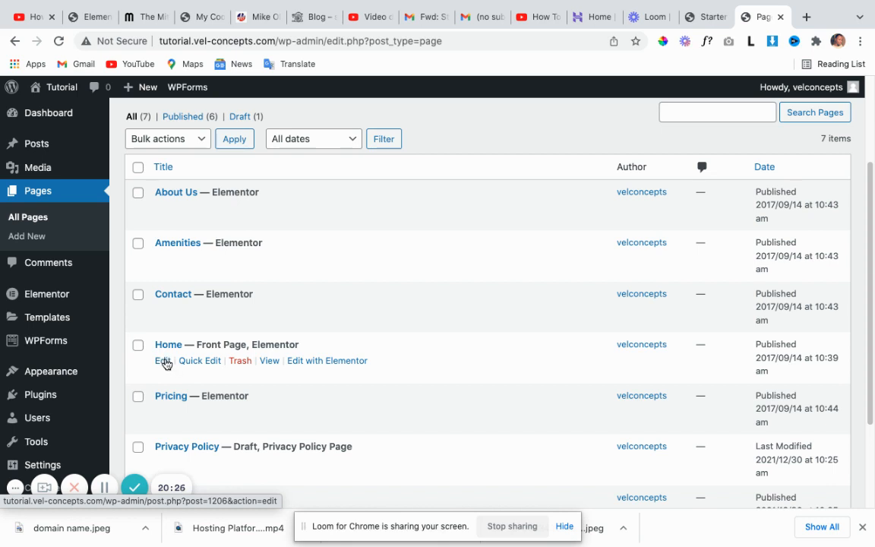
Edit the Home page, dismiss the block editor welcome guide, and switch to Edit with Elementor.
left_click(164, 361)
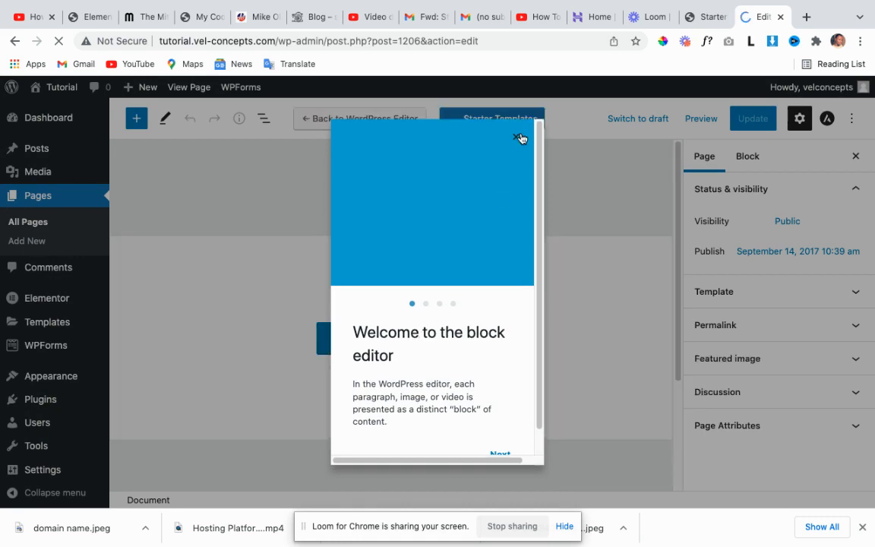
left_click(517, 137)
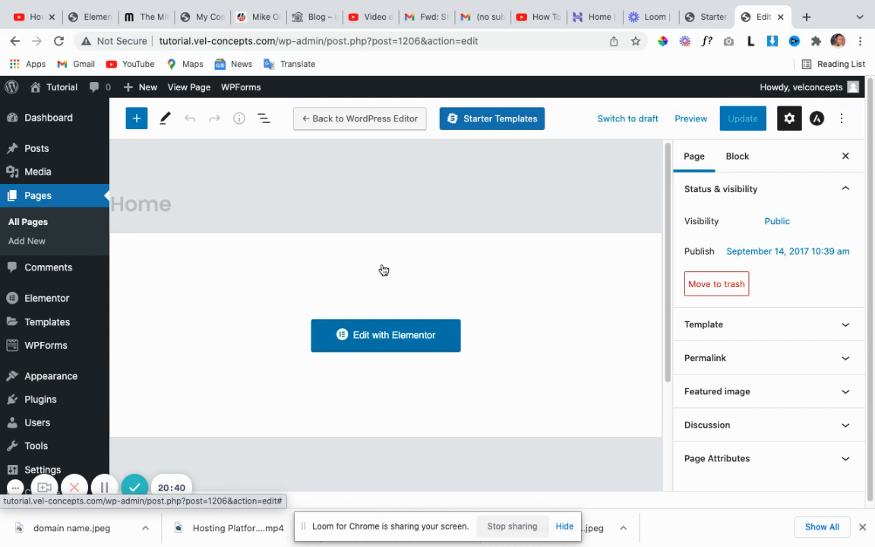
left_click(374, 339)
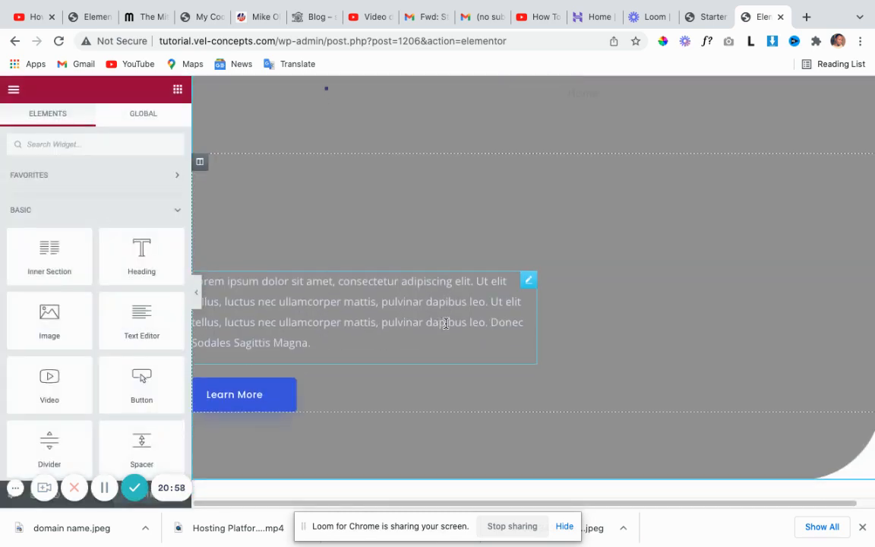
scroll(451, 318, "down", 5)
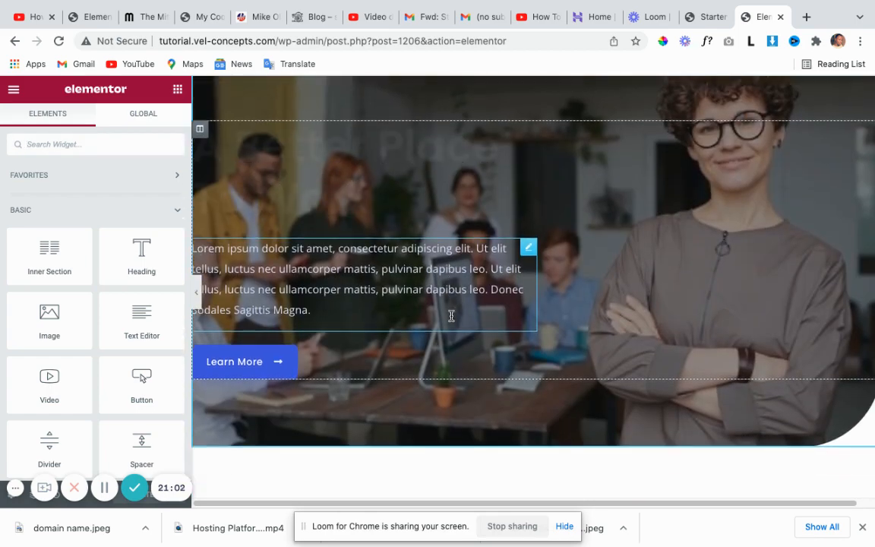
scroll(451, 312, "up", 5)
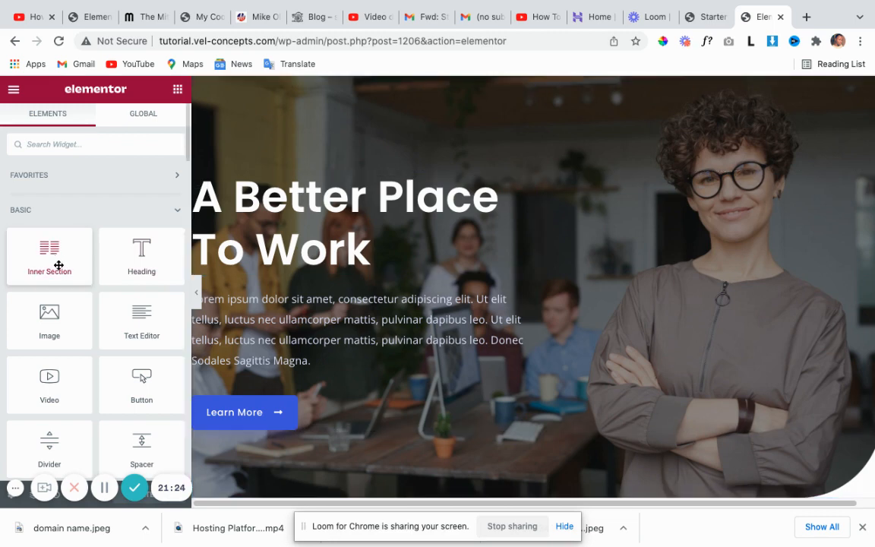
left_click_drag(60, 263, 369, 270)
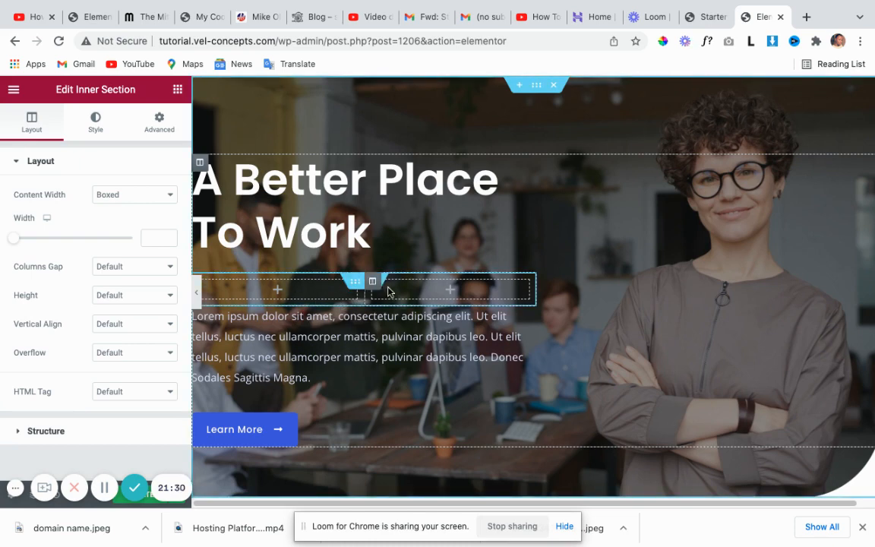
left_click(374, 283)
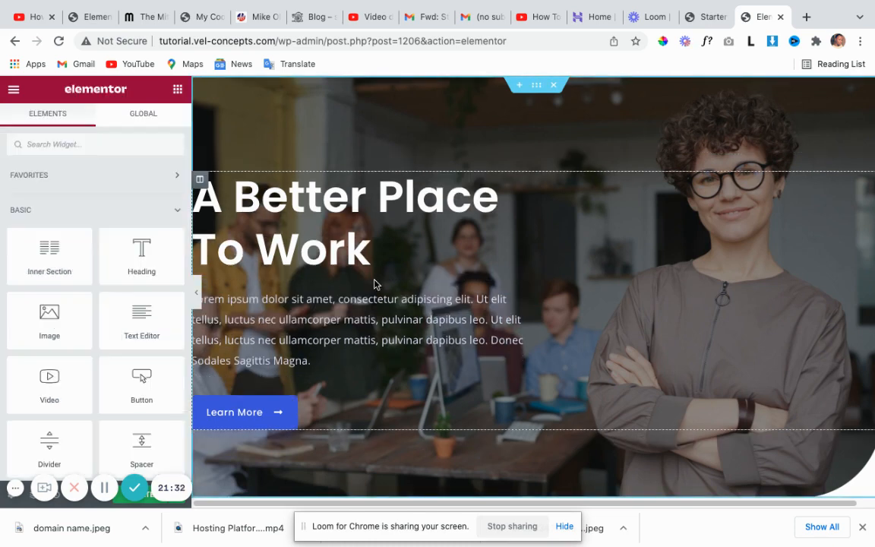
left_click_drag(136, 257, 308, 281)
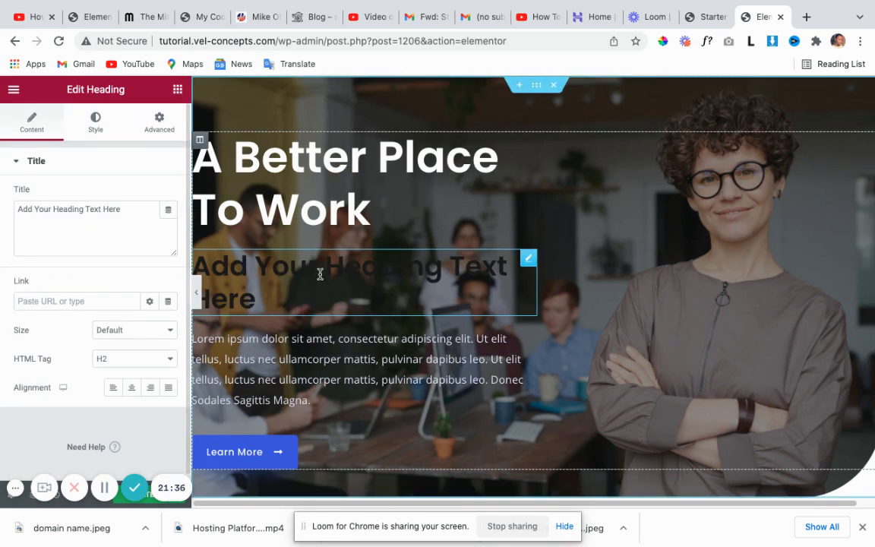
right_click(527, 258)
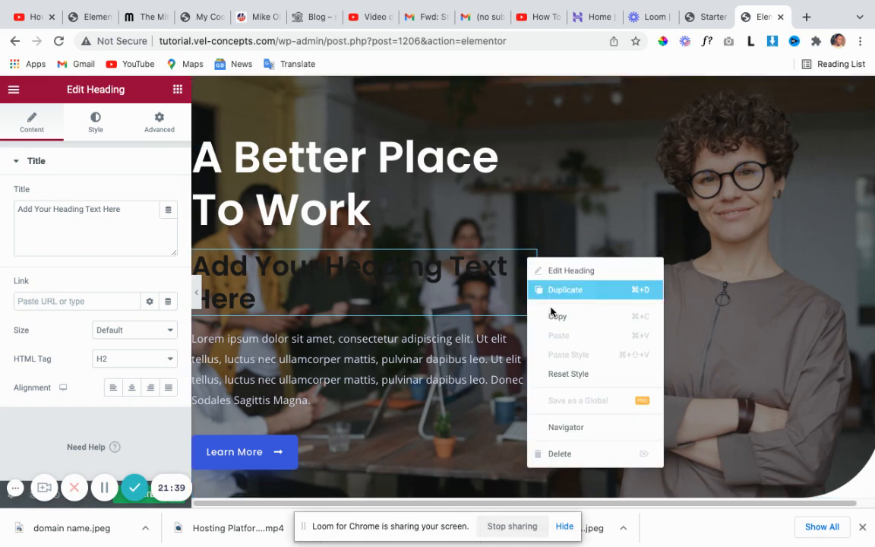
left_click(560, 454)
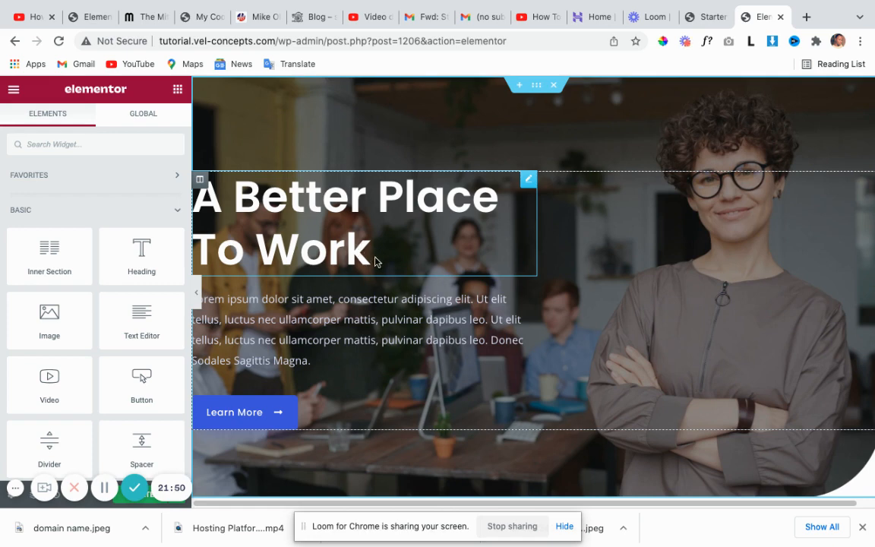
Open the hero section's Edit Section Layout settings.
left_click(536, 86)
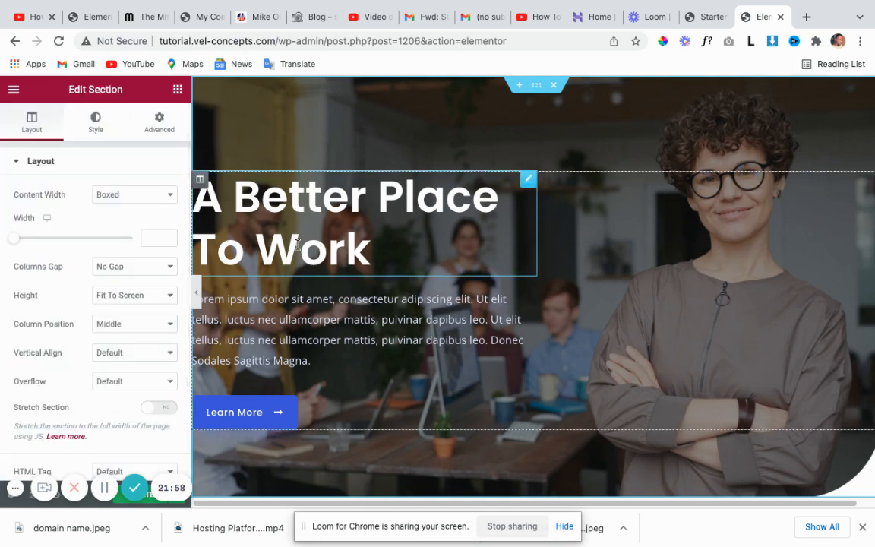
scroll(278, 238, "down", 5)
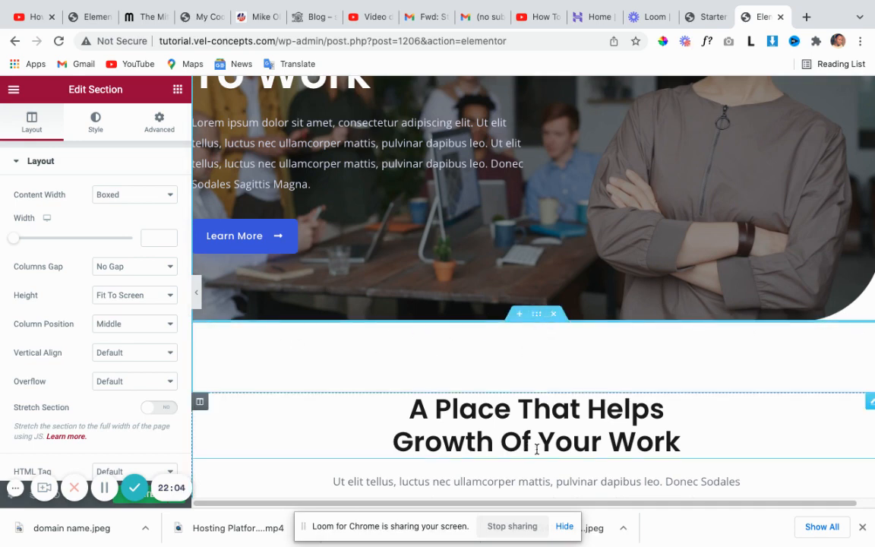
scroll(537, 447, "down", 1)
scroll(533, 275, "up", 3)
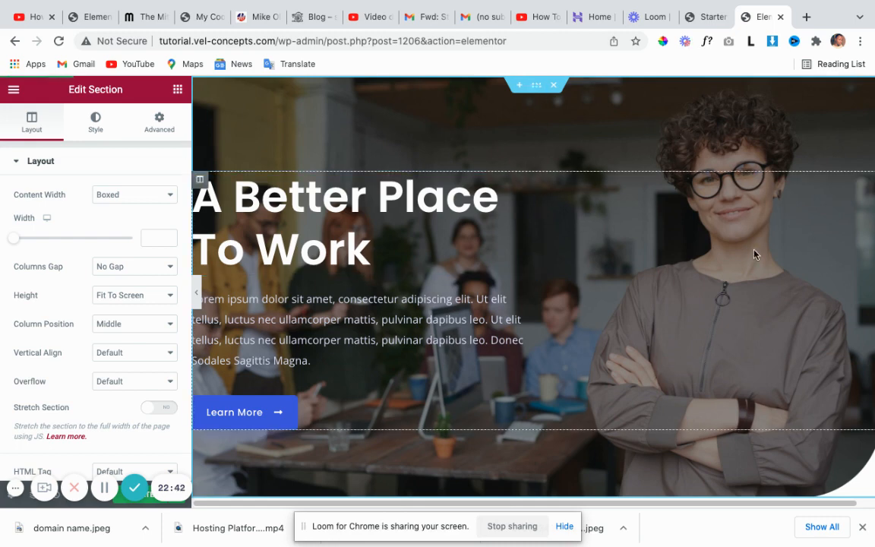
scroll(53, 259, "down", 1)
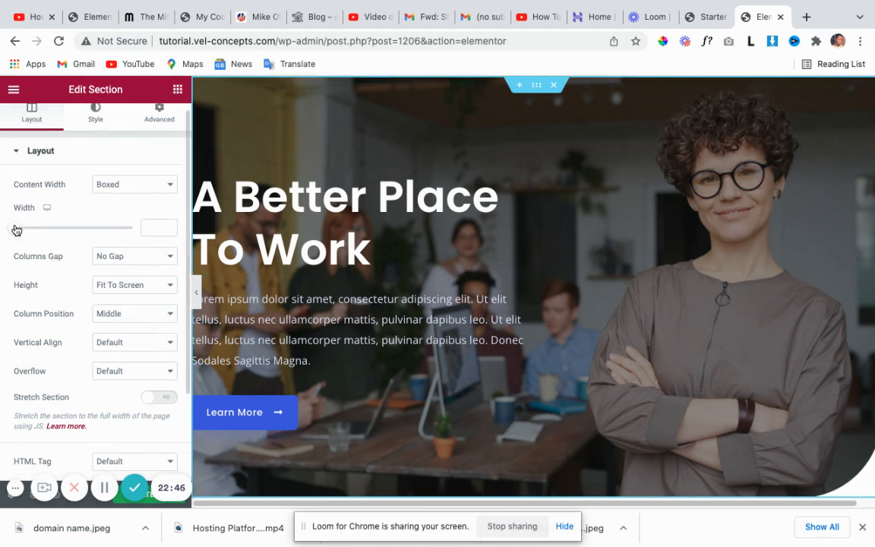
Change the hero's boxed width from 911 to 1017, then clear the Width value.
left_click_drag(16, 229, 71, 234)
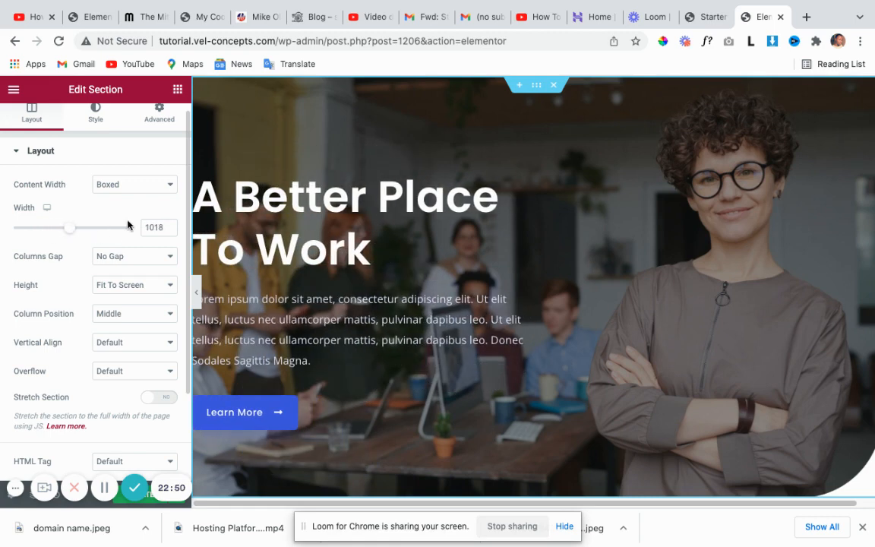
left_click(164, 231)
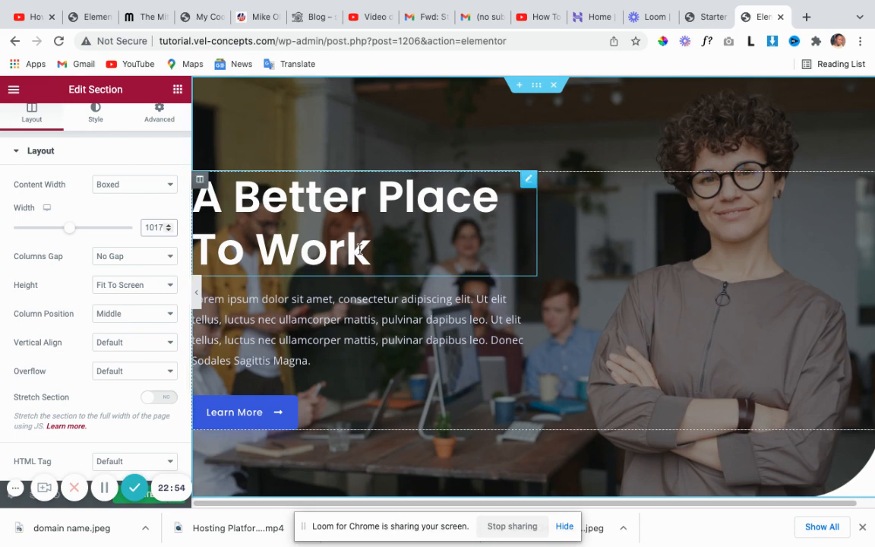
double_click(152, 227)
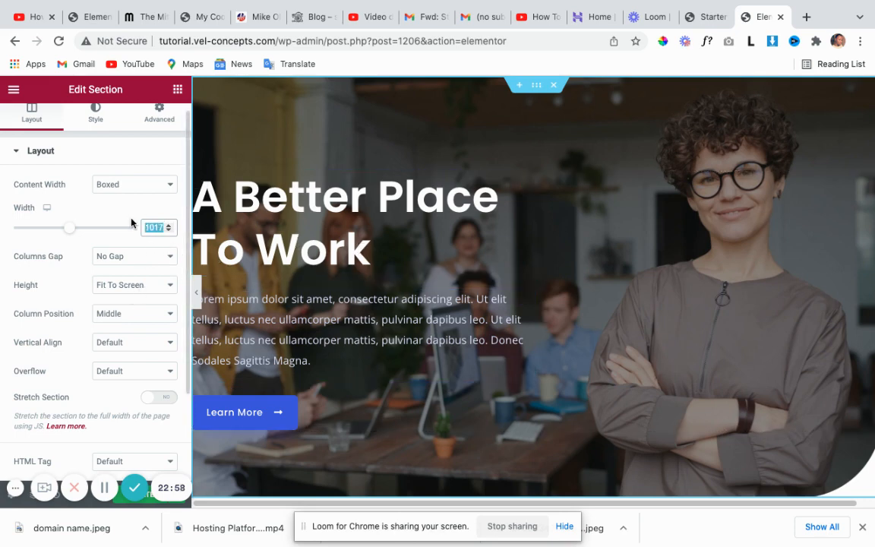
key("BackSpace")
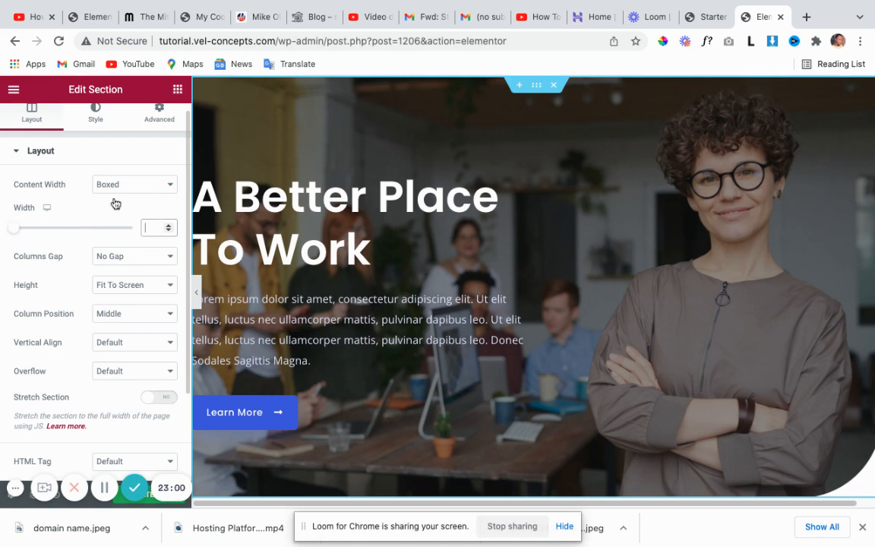
scroll(128, 304, "down", 1)
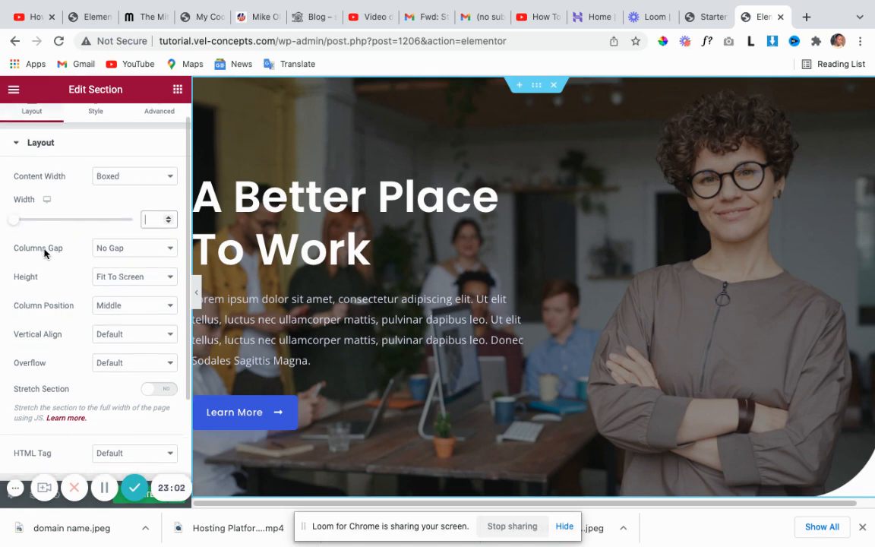
scroll(60, 202, "up", 2)
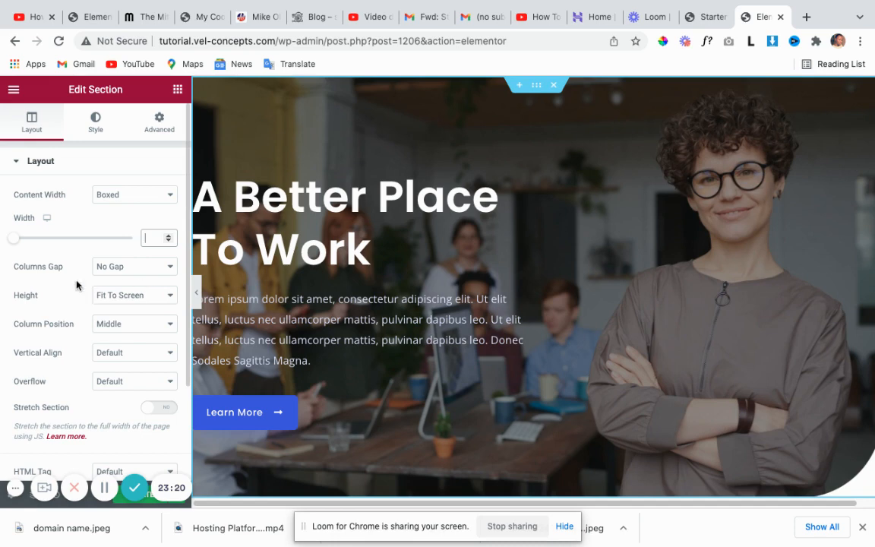
left_click(167, 299)
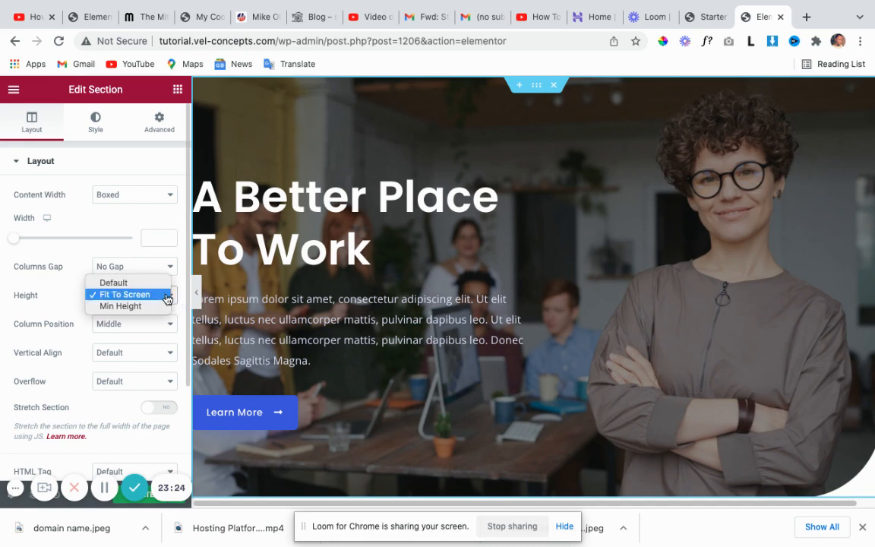
left_click(147, 306)
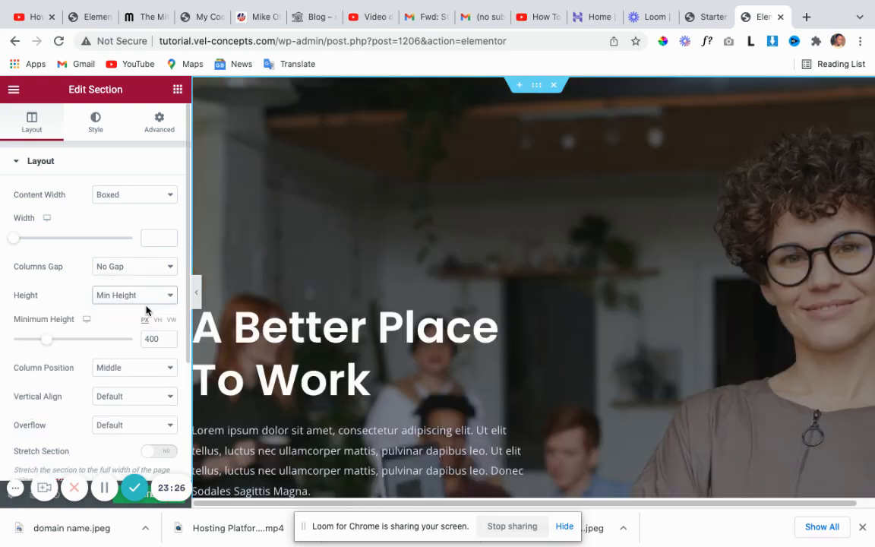
scroll(439, 315, "down", 3)
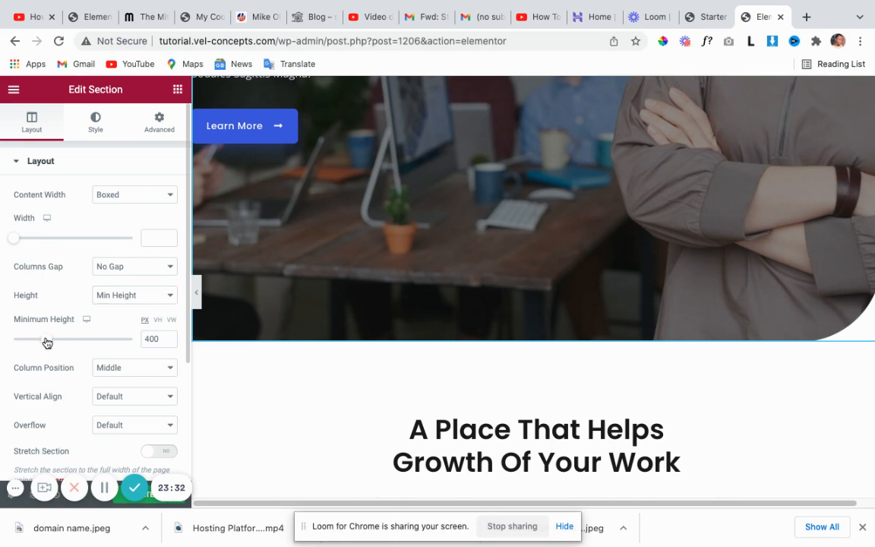
mouse_move(45, 341)
left_mouse_down()
mouse_move(32, 347)
mouse_move(108, 359)
mouse_move(54, 355)
left_mouse_up()
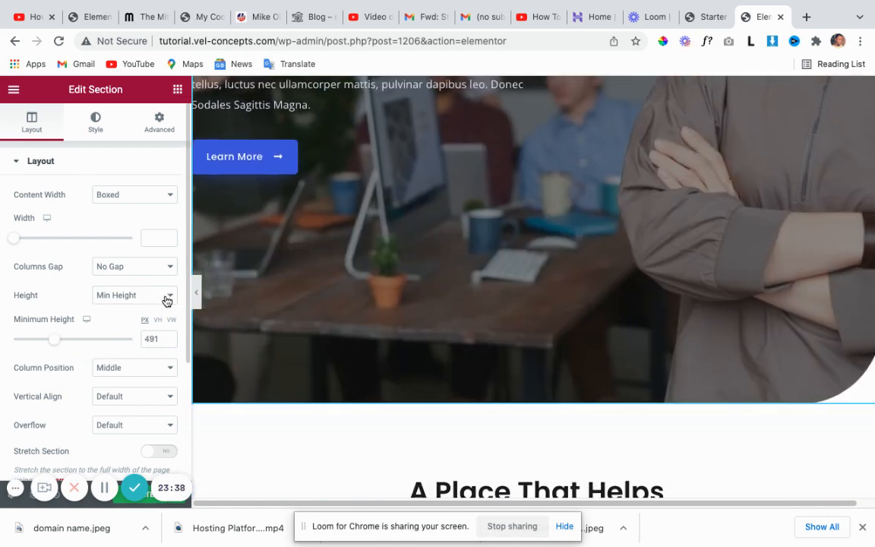
left_click(166, 297)
left_click(157, 288)
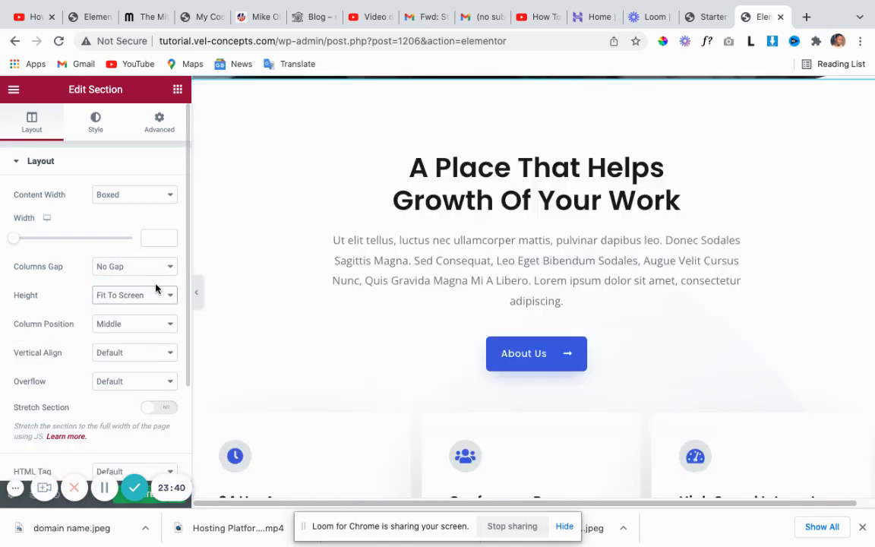
scroll(357, 296, "up", 3)
scroll(357, 296, "up", 3)
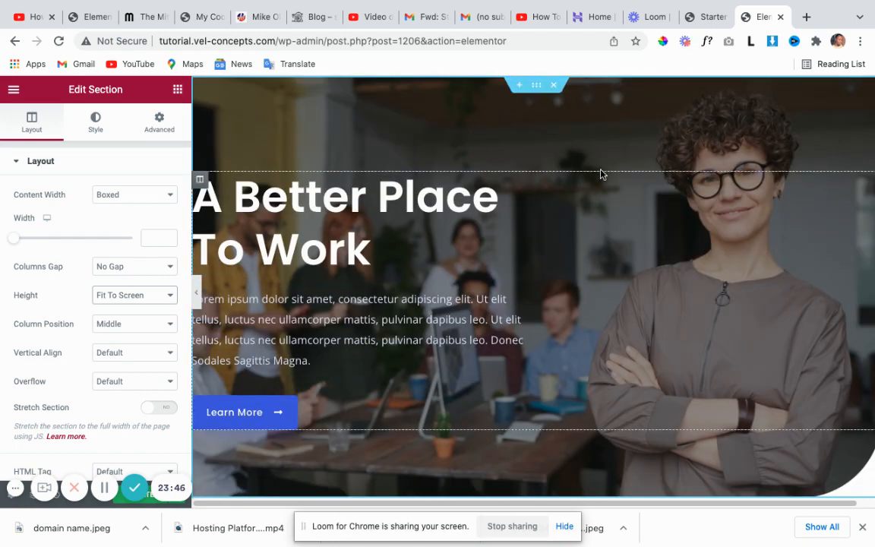
Set the hero section's background colour to black in Style > Background.
left_click(95, 127)
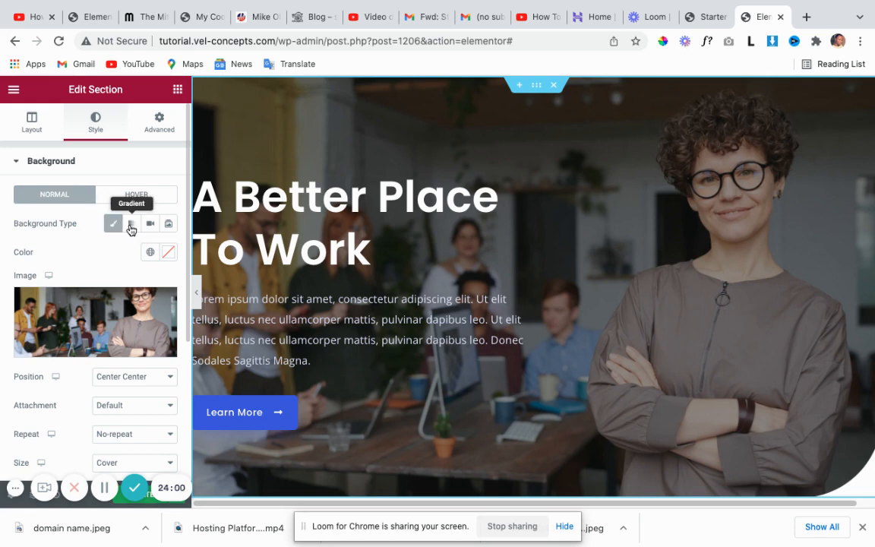
mouse_move(147, 332)
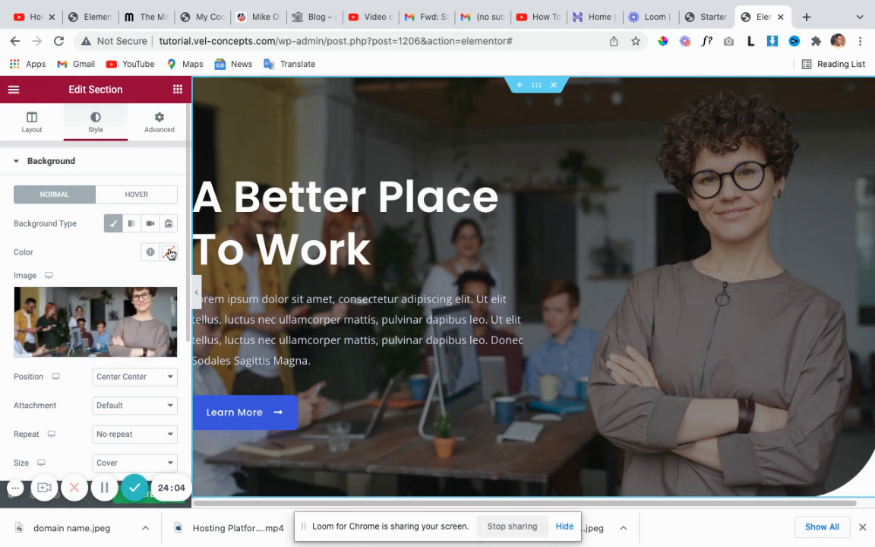
left_click(170, 255)
left_click(203, 413)
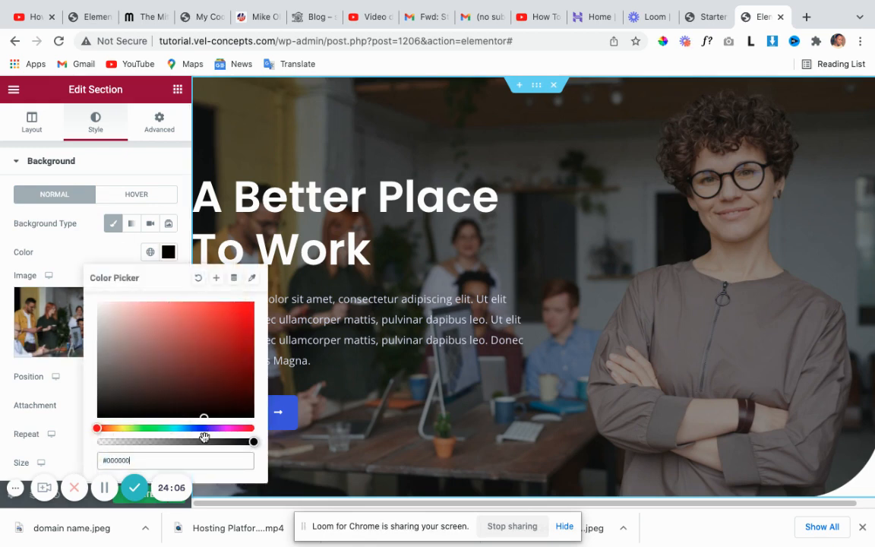
left_click(167, 251)
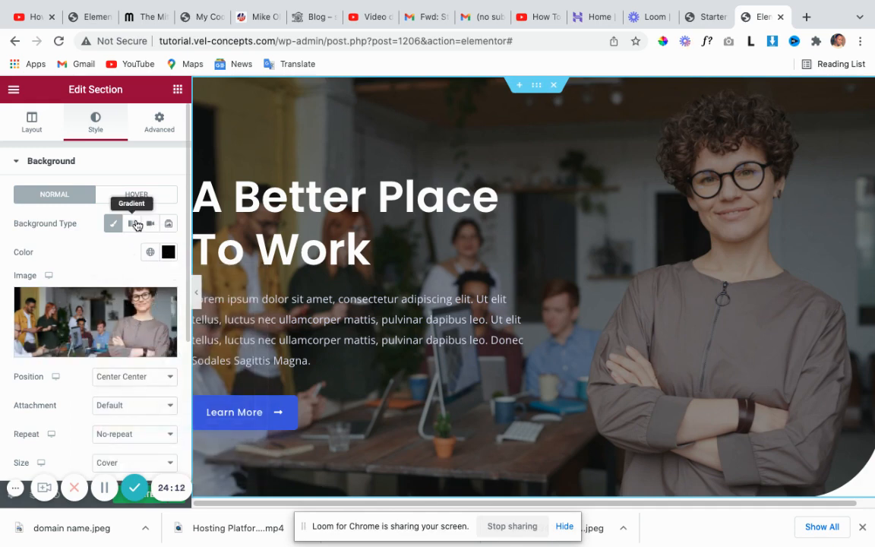
Switch the background to Gradient with #D91E1E as the second colour.
left_click(133, 223)
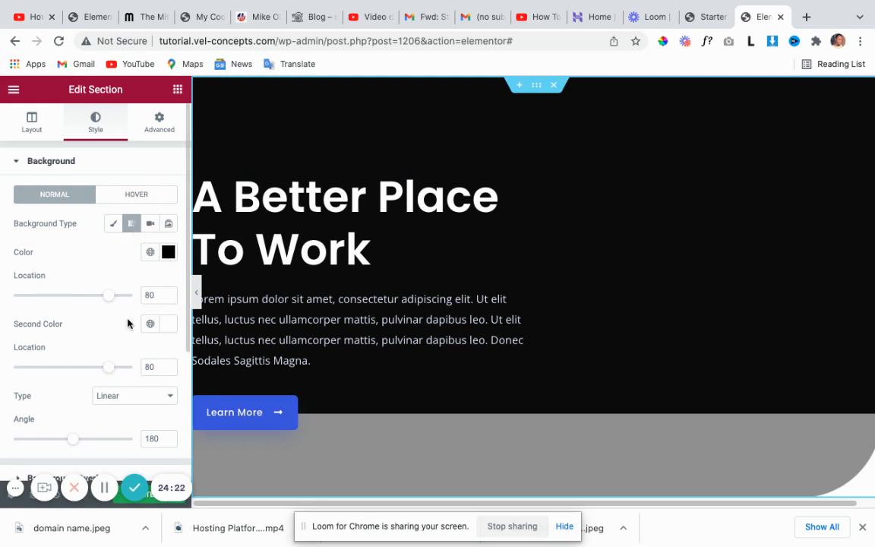
left_click(166, 331)
left_click(228, 199)
left_click_drag(229, 170, 231, 147)
scroll(473, 365, "down", 1)
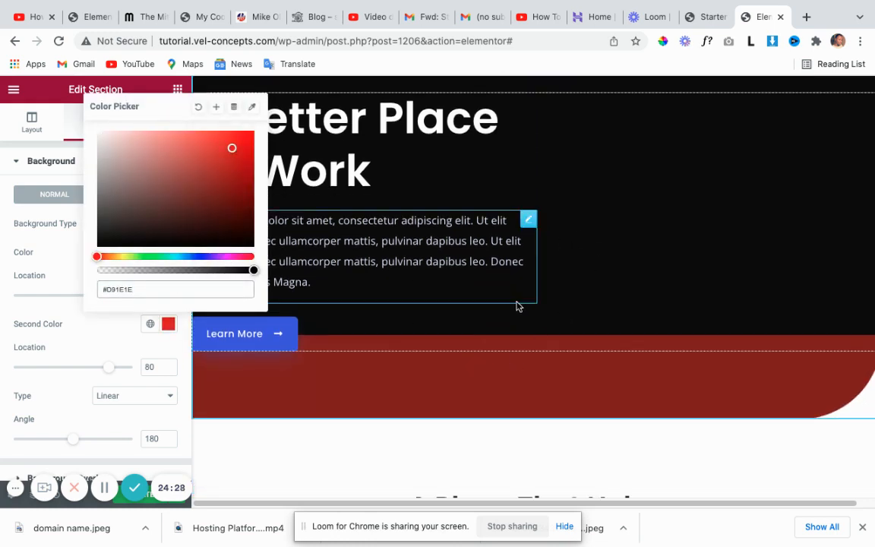
scroll(318, 266, "up", 1)
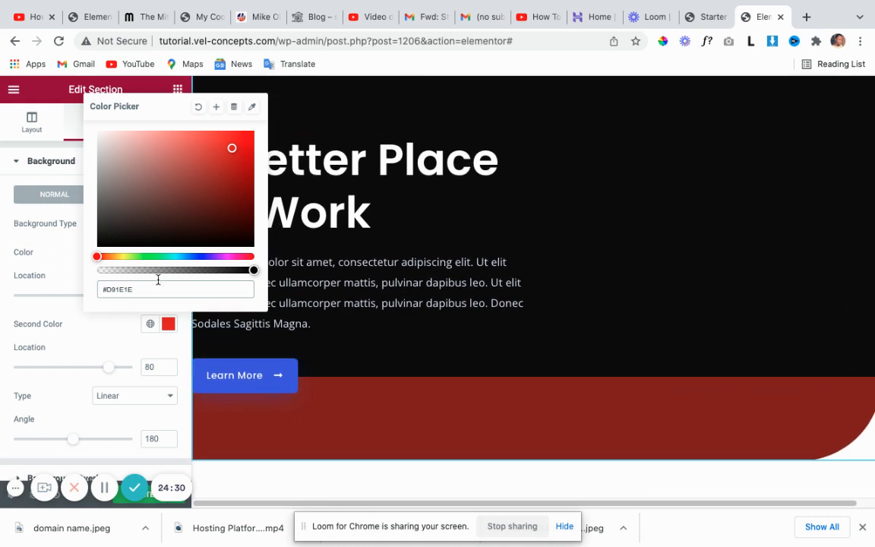
left_click(49, 176)
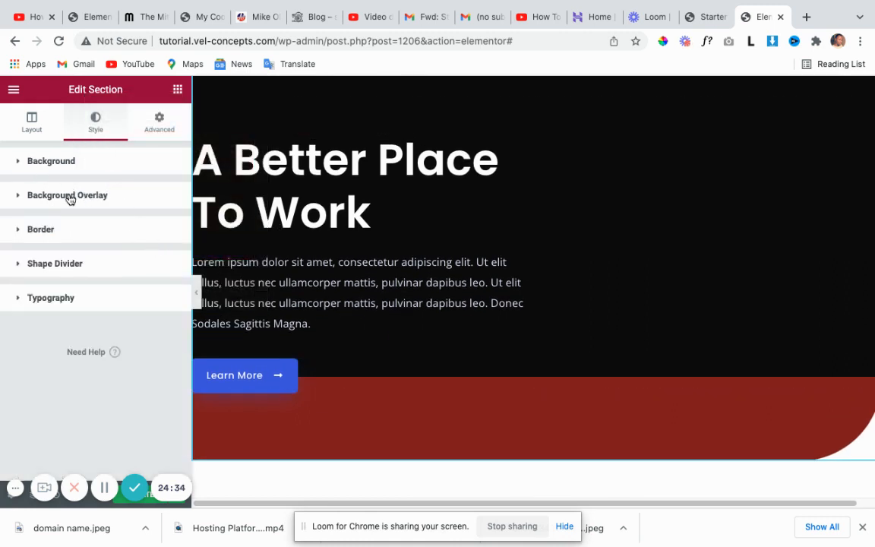
Reopen the Background settings and switch the background type back to a classic image.
left_click(14, 162)
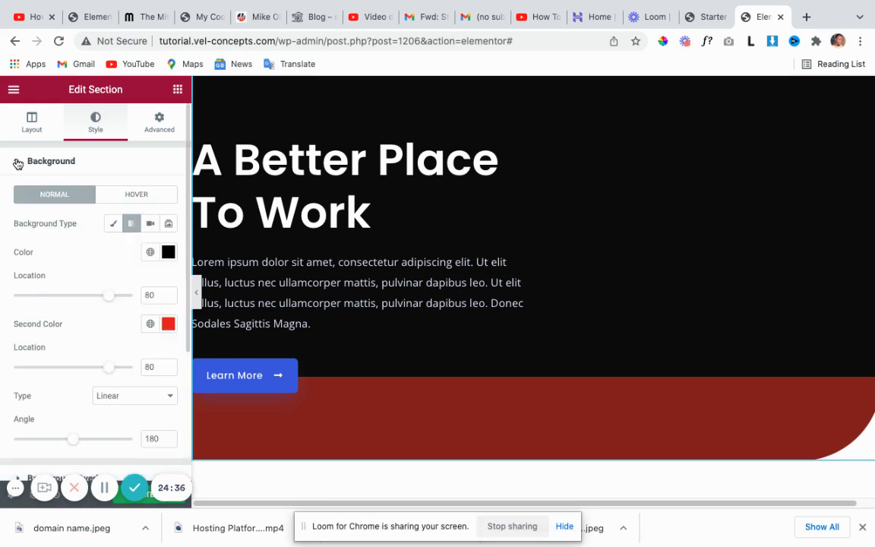
left_click(16, 161)
left_click(41, 174)
left_click(113, 223)
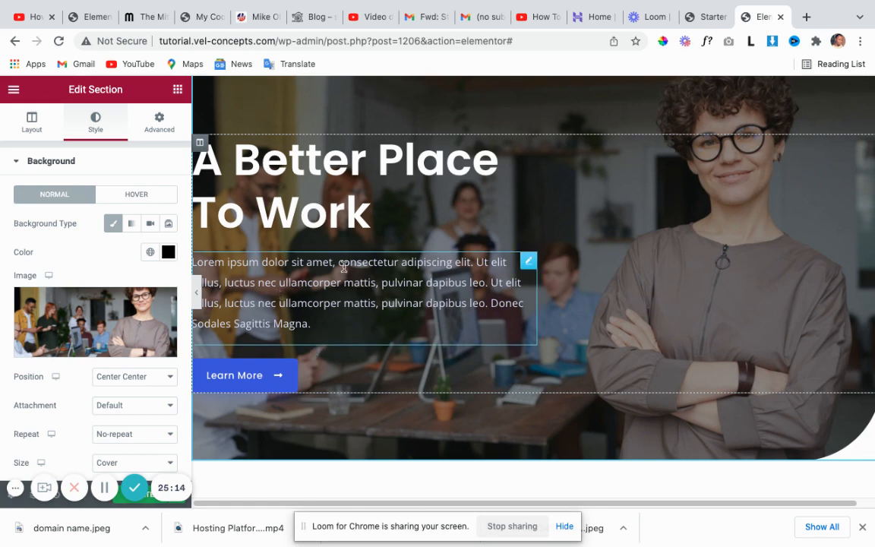
Scroll the classic background settings showing the centred, no-repeat office photo sized to Cover.
scroll(371, 260, "down", 1)
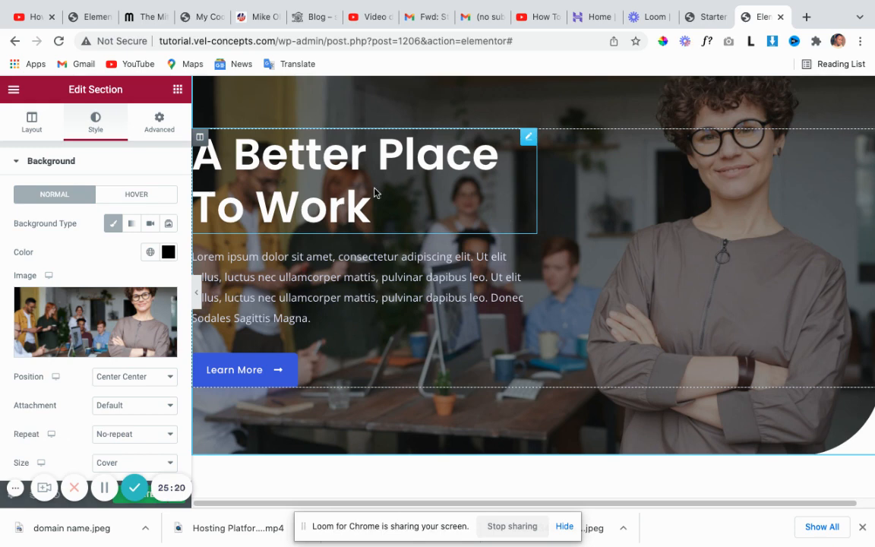
Replace the hero background image with people-inside-room.jpg from the Media Library.
left_click(85, 330)
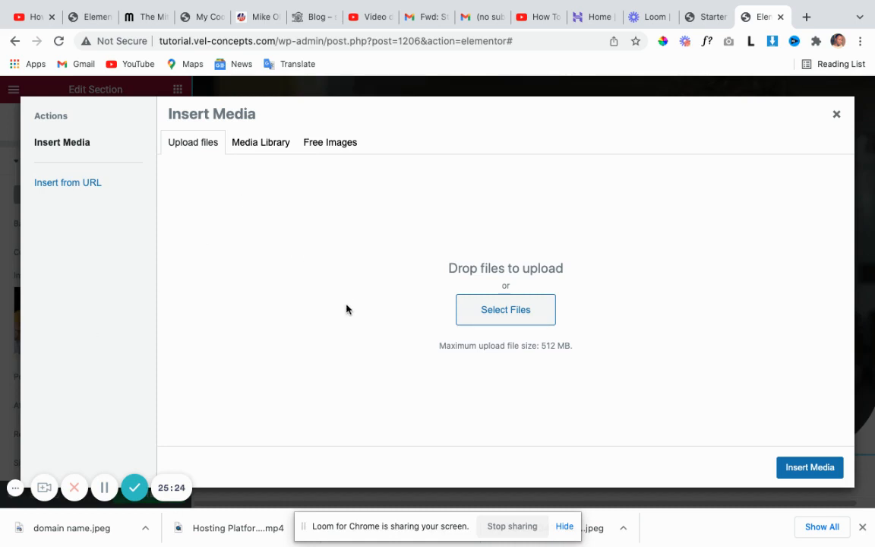
left_click(269, 147)
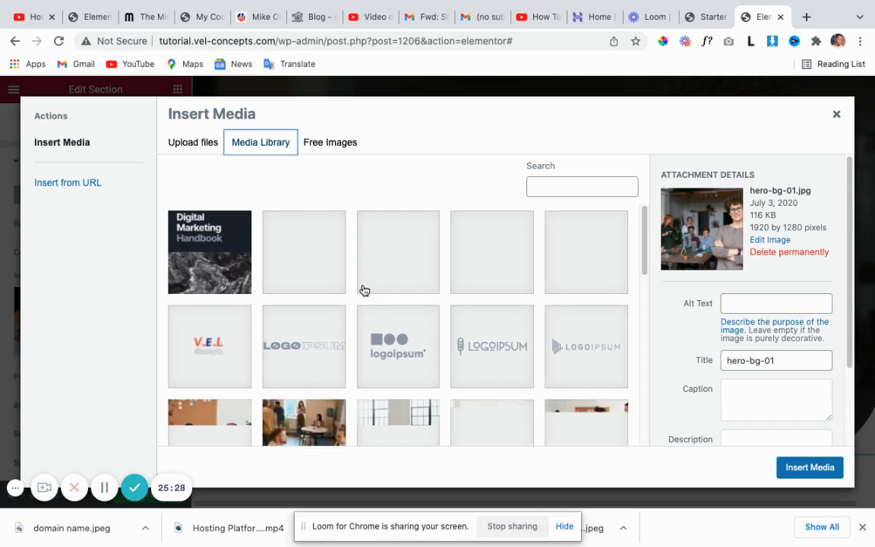
scroll(379, 342, "down", 1)
scroll(382, 346, "down", 3)
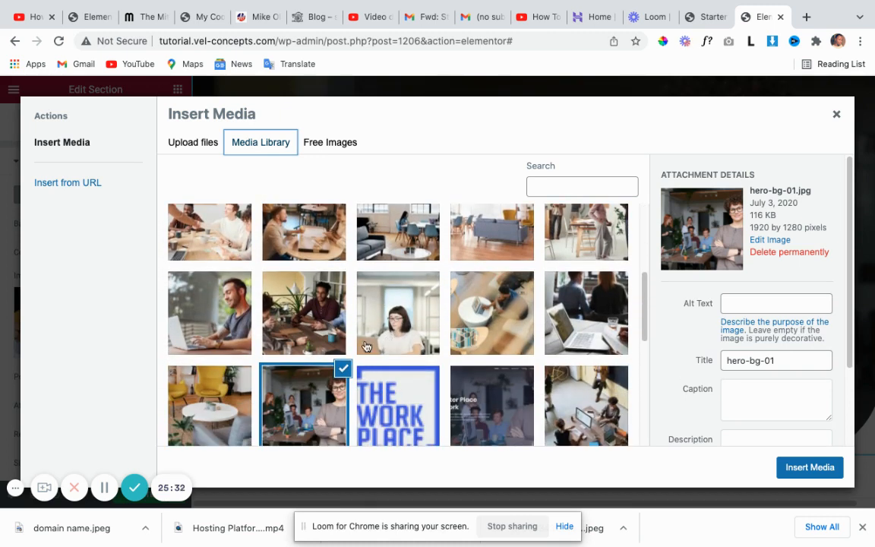
scroll(394, 353, "down", 2)
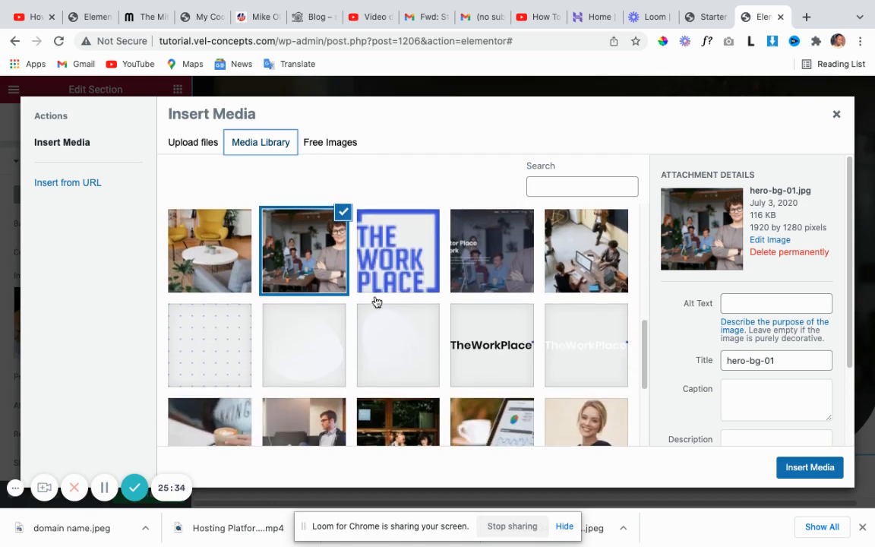
scroll(451, 328, "up", 2)
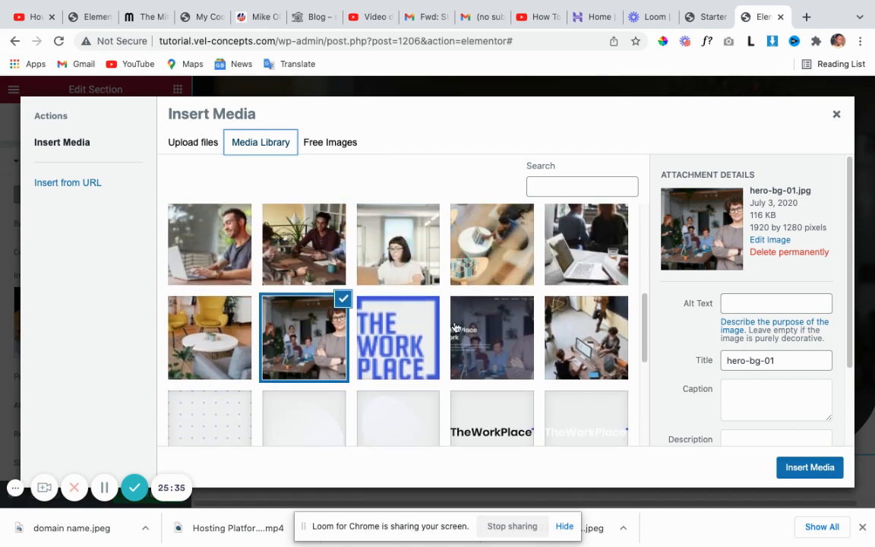
left_click(581, 334)
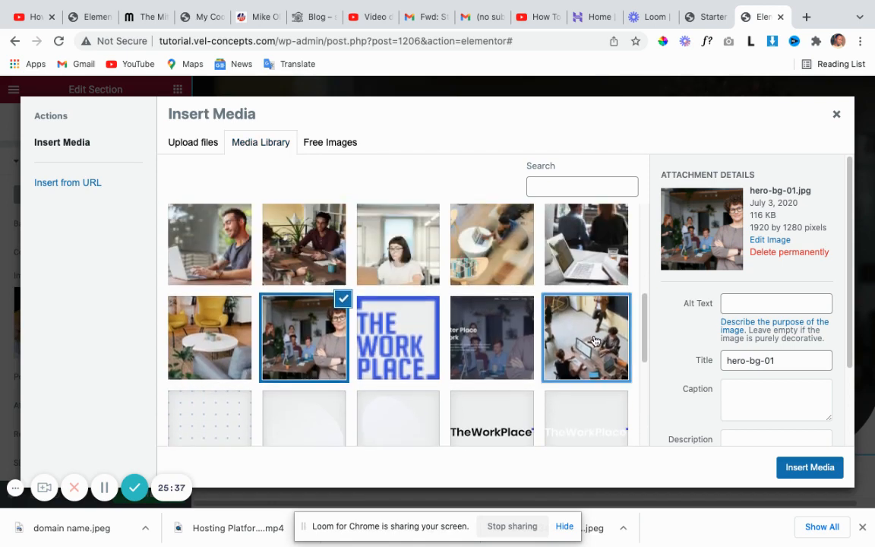
left_click(790, 468)
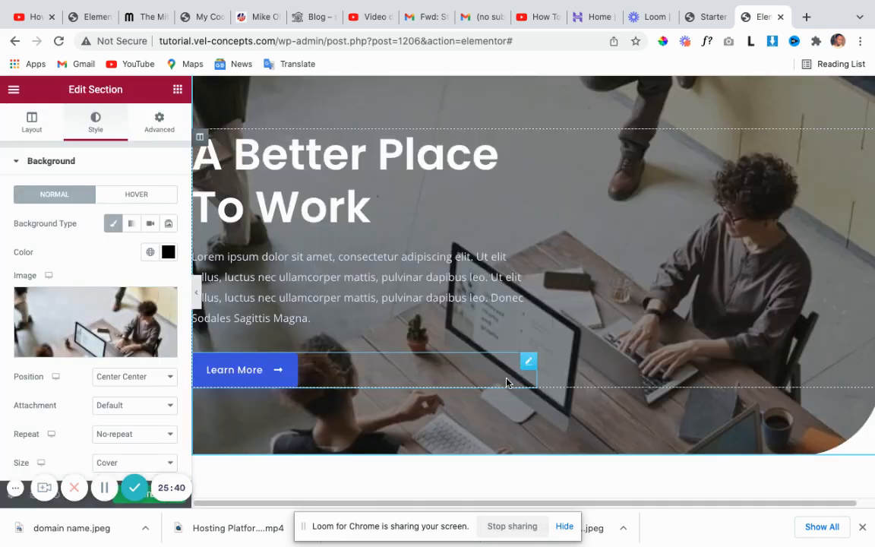
Open Edit Column for the hero heading's column, showing Default alignments and 20 px widget spacing.
scroll(640, 297, "up", 1)
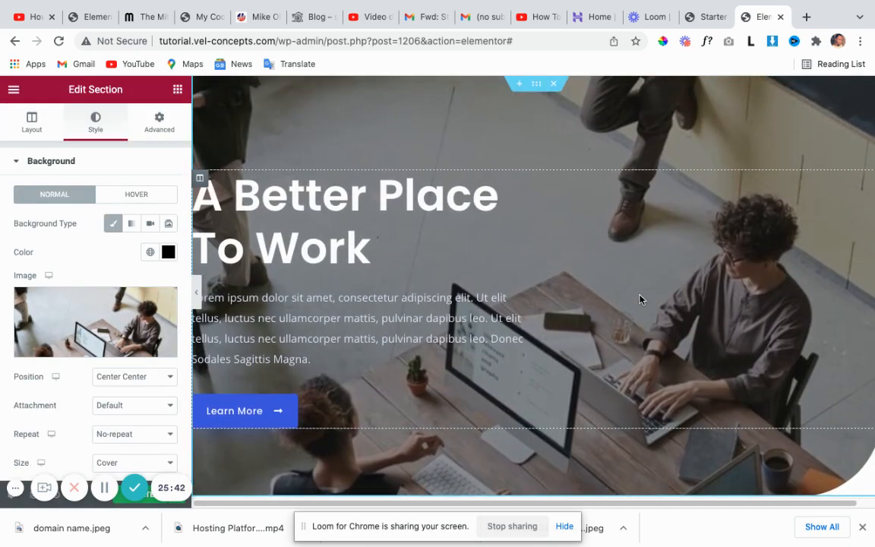
scroll(640, 297, "down", 3)
scroll(639, 295, "up", 3)
scroll(638, 293, "up", 1)
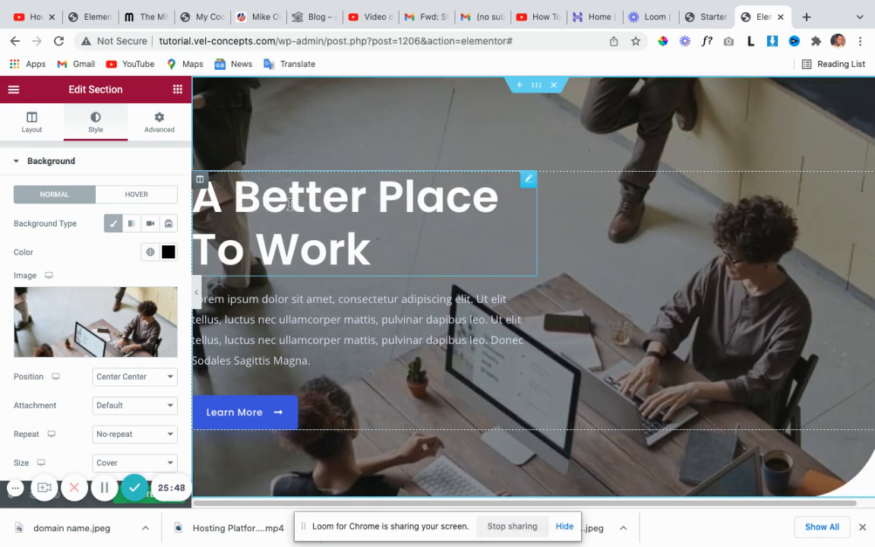
left_click(202, 182)
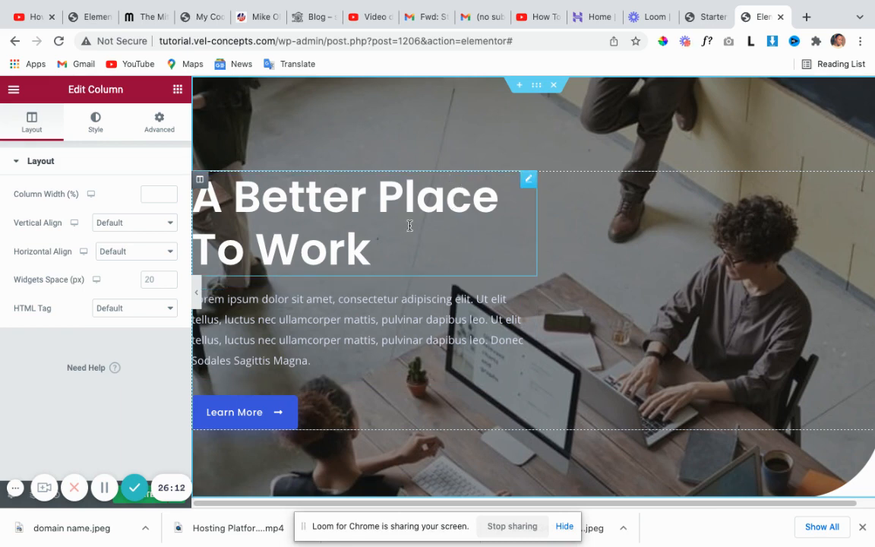
Open Edit Heading for 'A Better Place To Work' and place the cursor in its Title text.
left_click(531, 180)
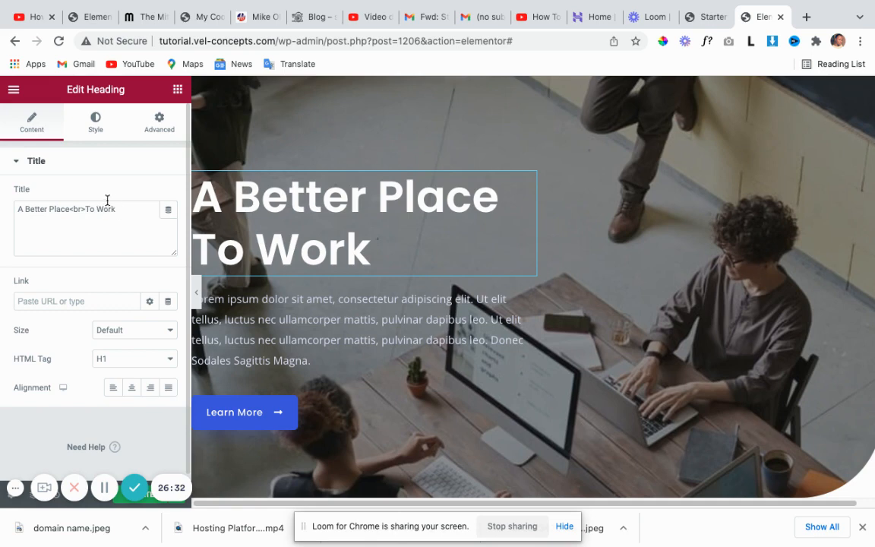
left_click(77, 209)
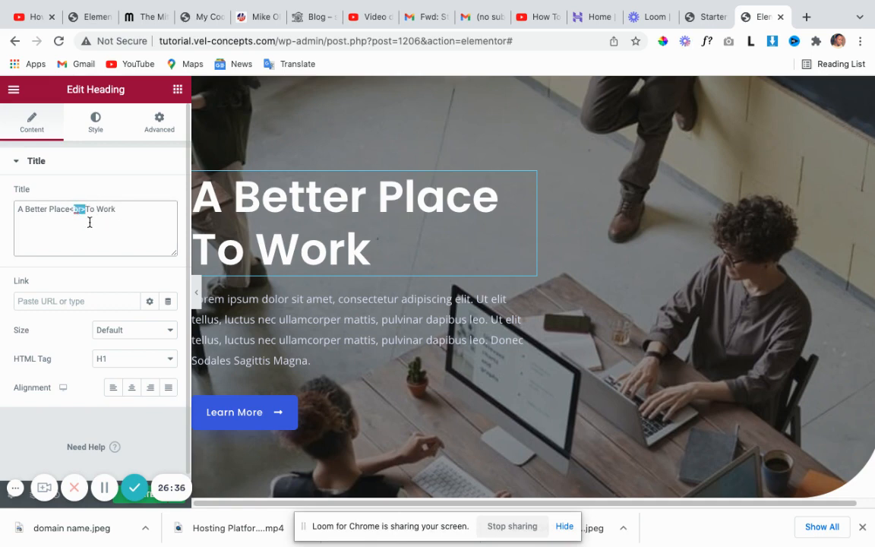
left_click(89, 222)
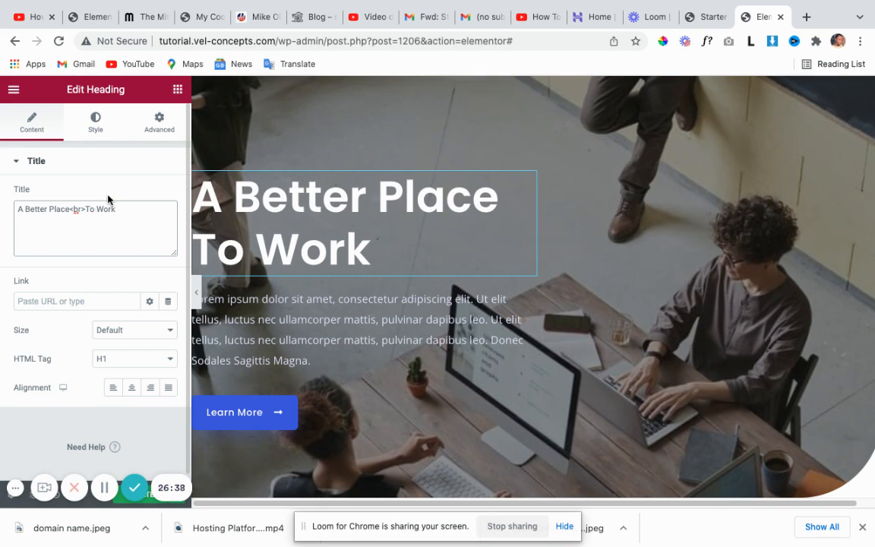
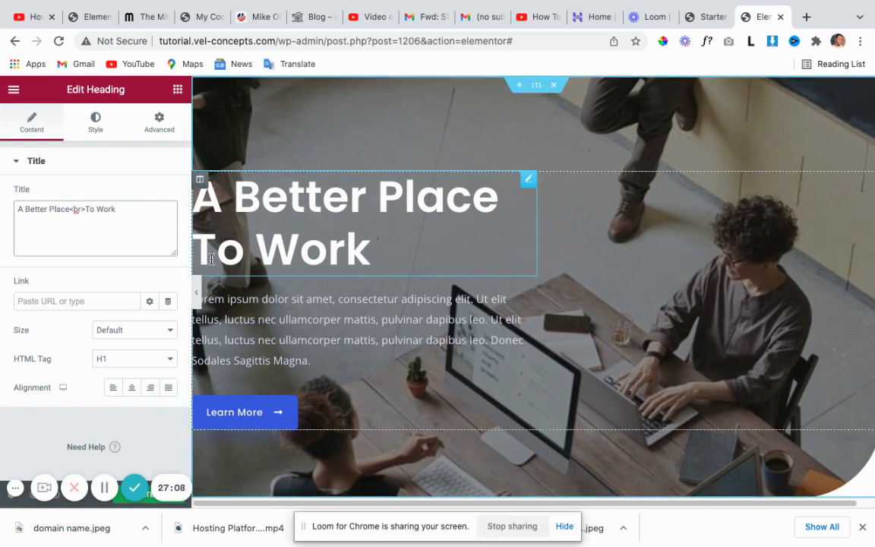
Select the heading title and append the trial words 'and nurfk' after 'To Work'.
scroll(267, 266, "down", 1)
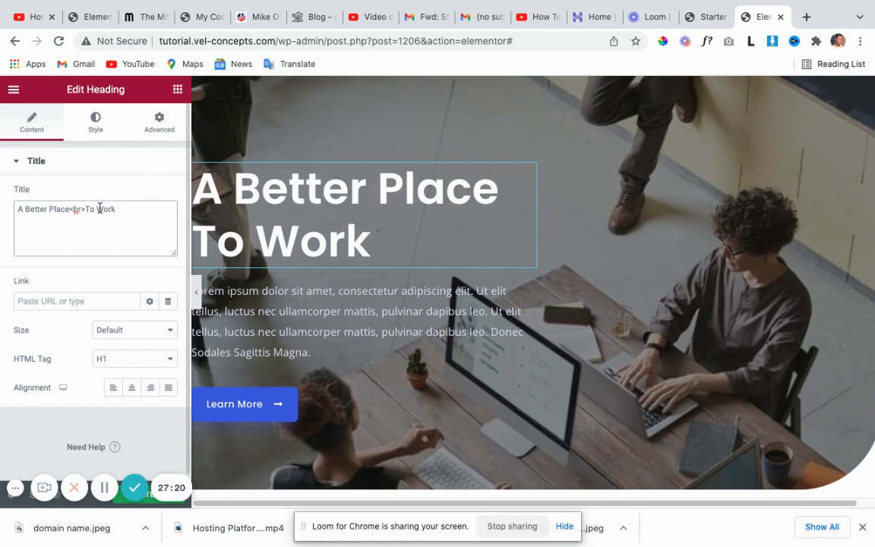
left_click_drag(116, 209, 0, 199)
left_click(143, 218)
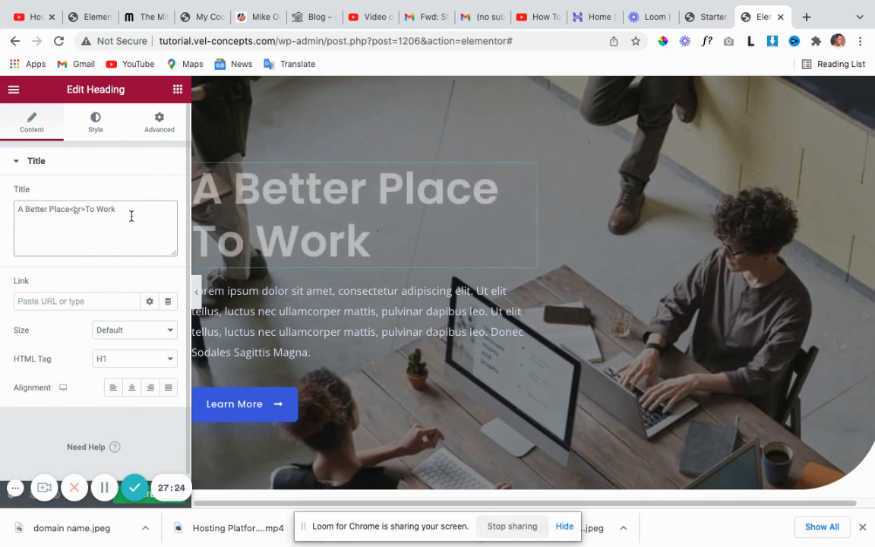
type("and")
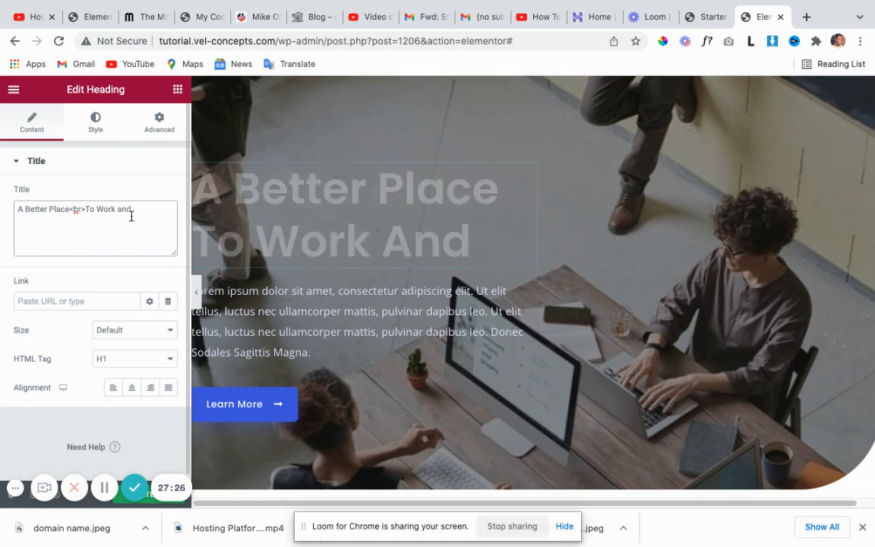
type(" nurfk")
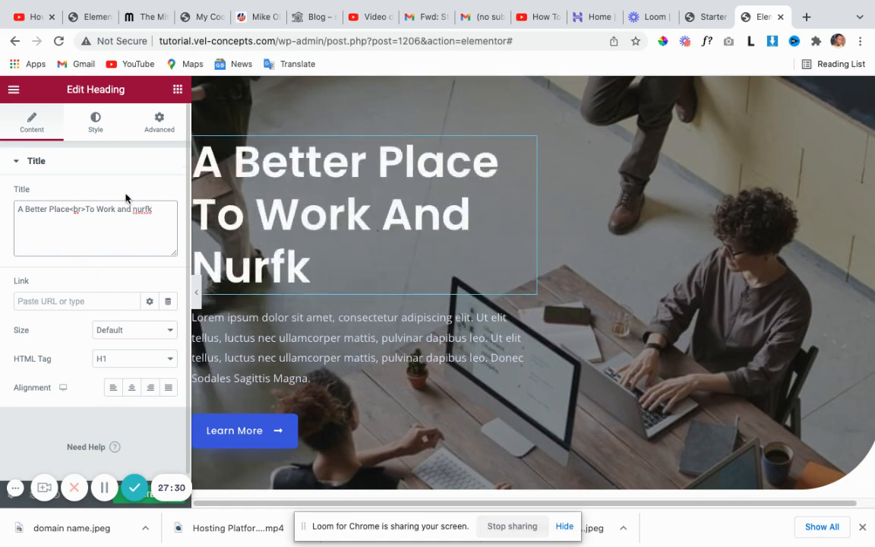
Delete the added words so the title stays 'A Better Place To Work', then edit the paragraph below.
left_click_drag(117, 209, 170, 209)
key("BackSpace")
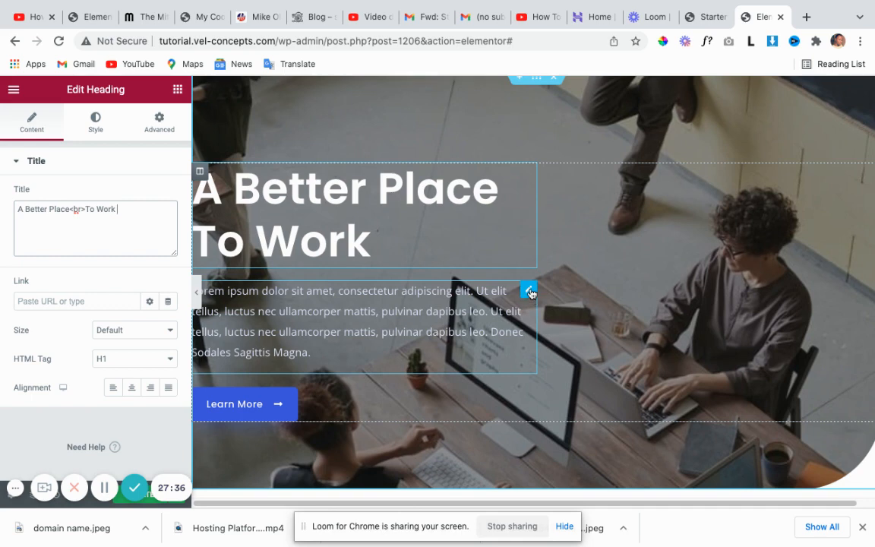
left_click(529, 292)
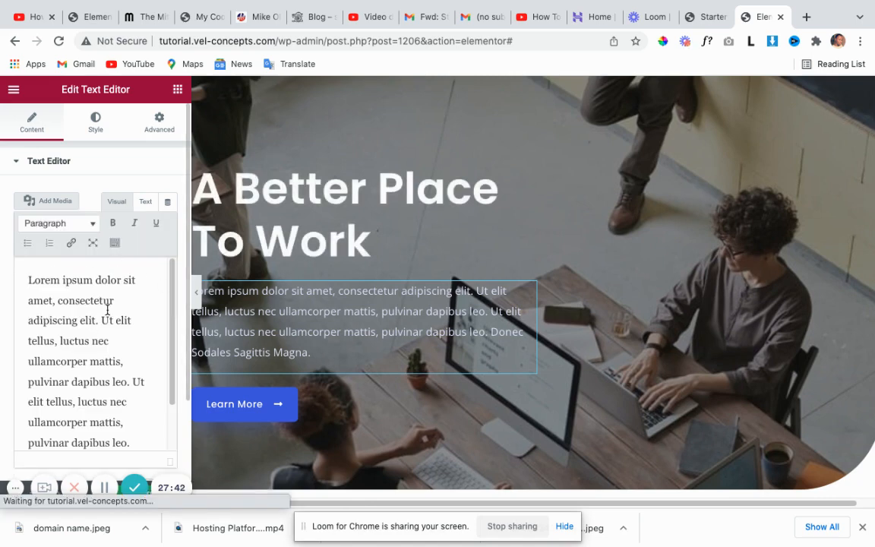
Replace the hero's lorem ipsum paragraph with a line of placeholder letters and return to the heading.
scroll(82, 337, "down", 3)
scroll(80, 340, "up", 1)
scroll(79, 339, "up", 2)
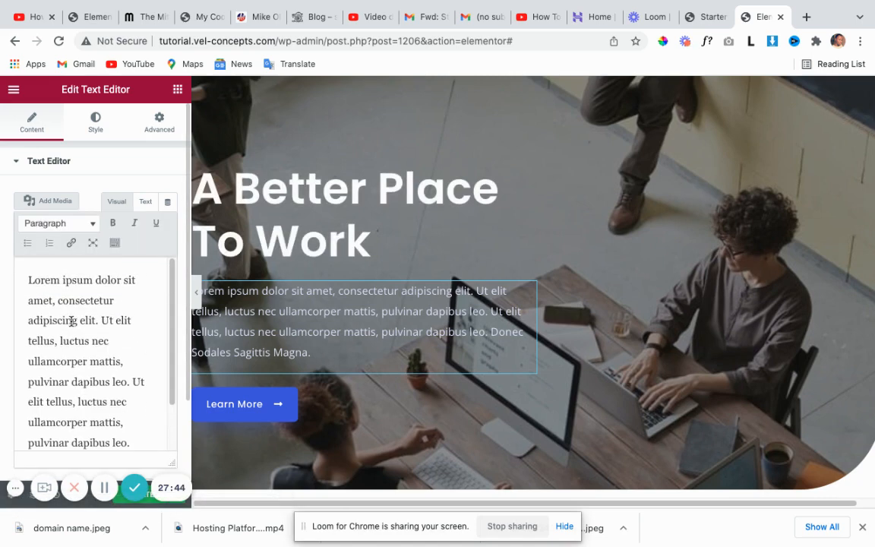
left_click_drag(26, 281, 144, 472)
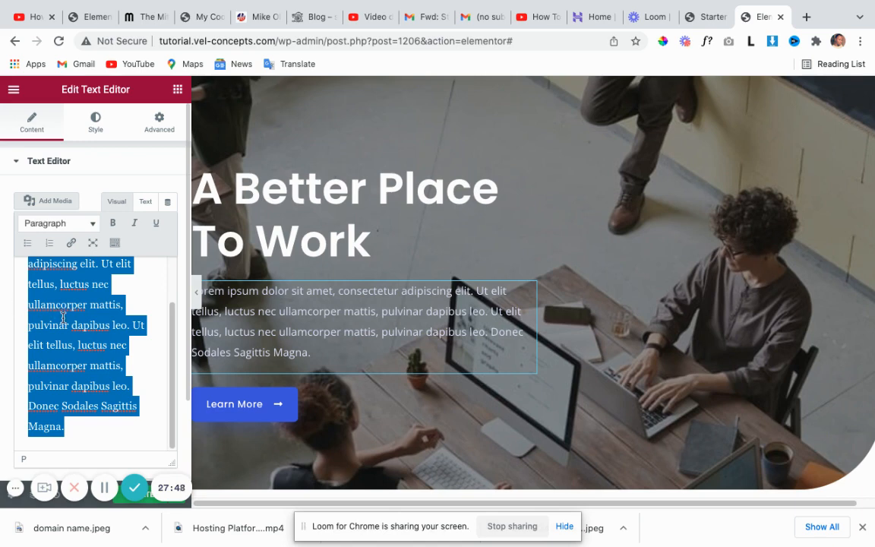
key("BackSpace")
type("hbceufnoirmgtv")
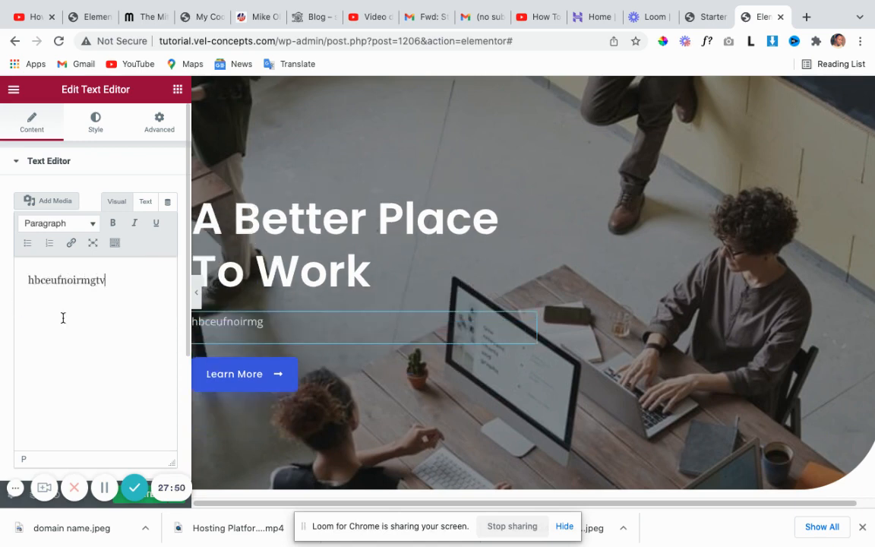
type("ifjdnv dfkvcjxbsyrbojewrgijv")
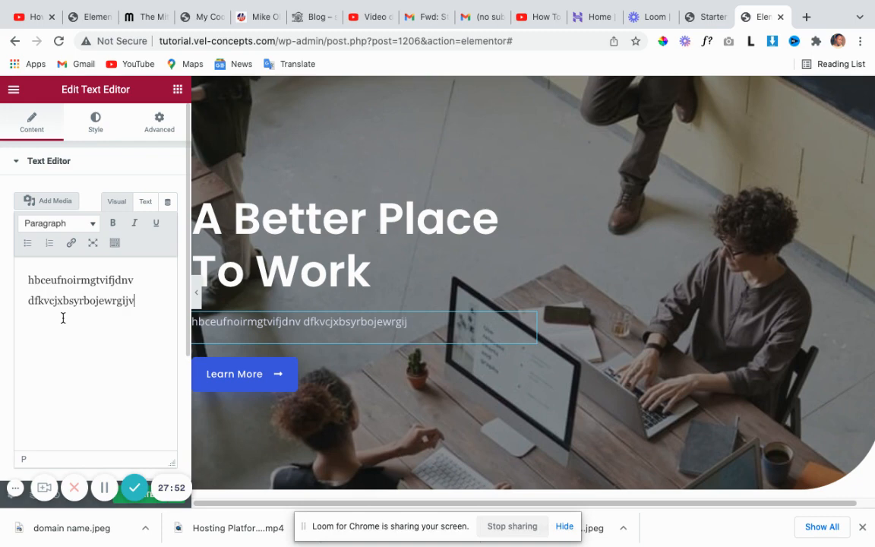
type("mrkgn")
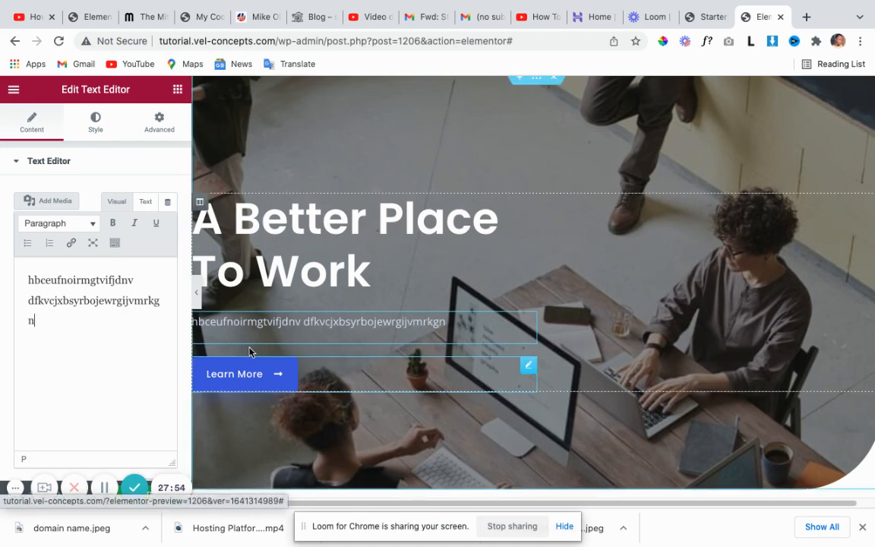
scroll(341, 289, "down", 1)
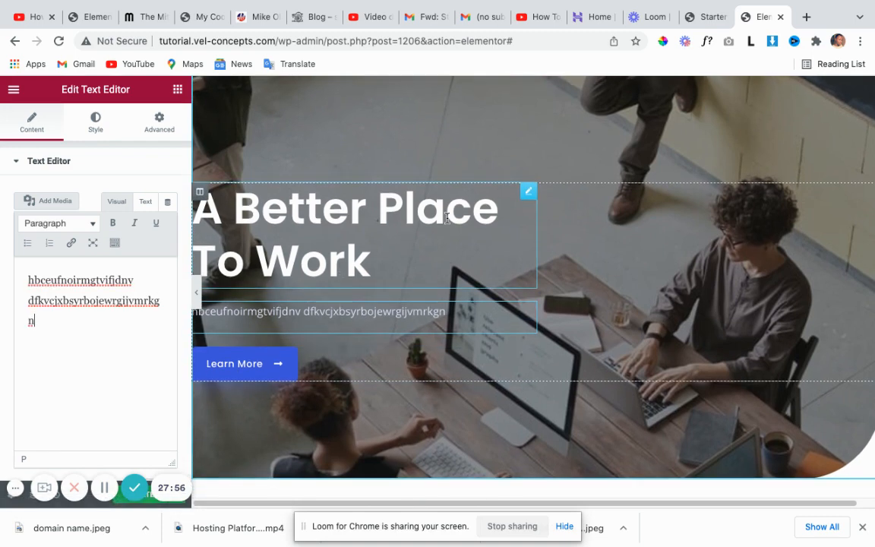
left_click(529, 193)
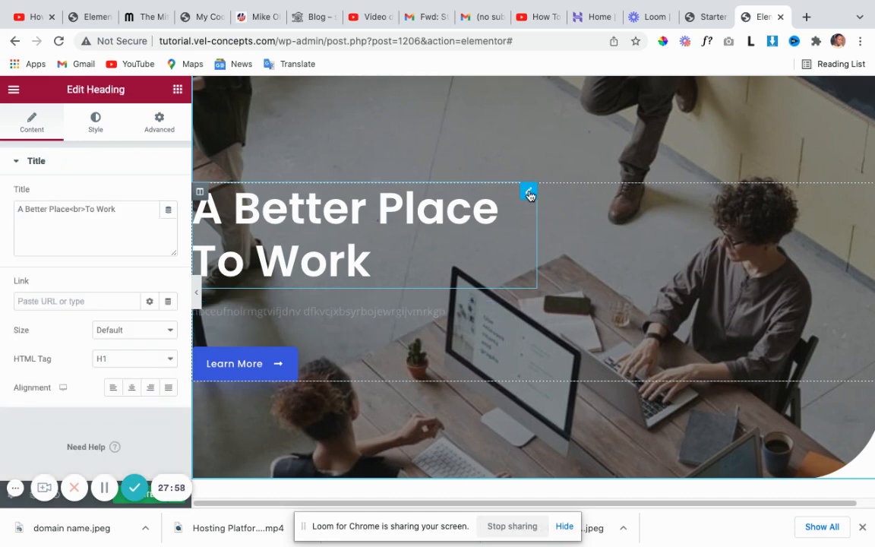
In the heading's Style settings, try reddish and bright red text colours, then a near-black red.
left_click(94, 126)
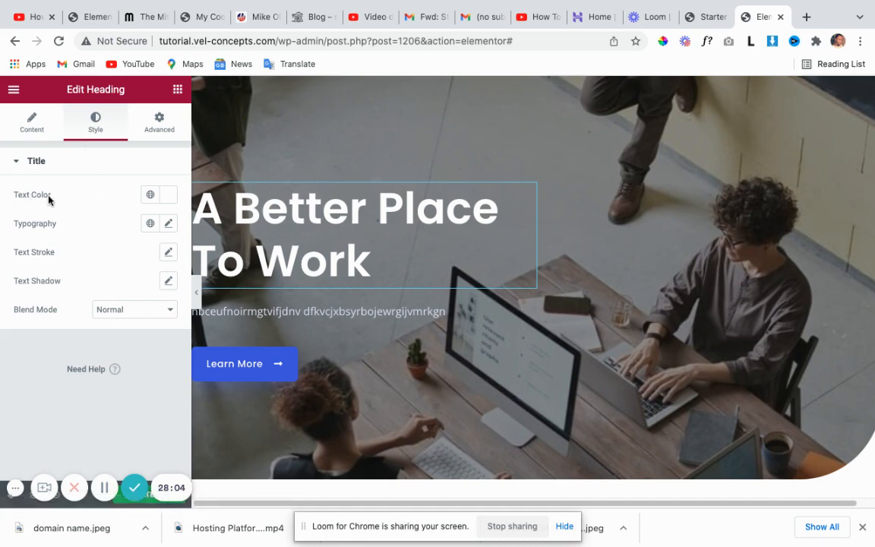
left_click(162, 195)
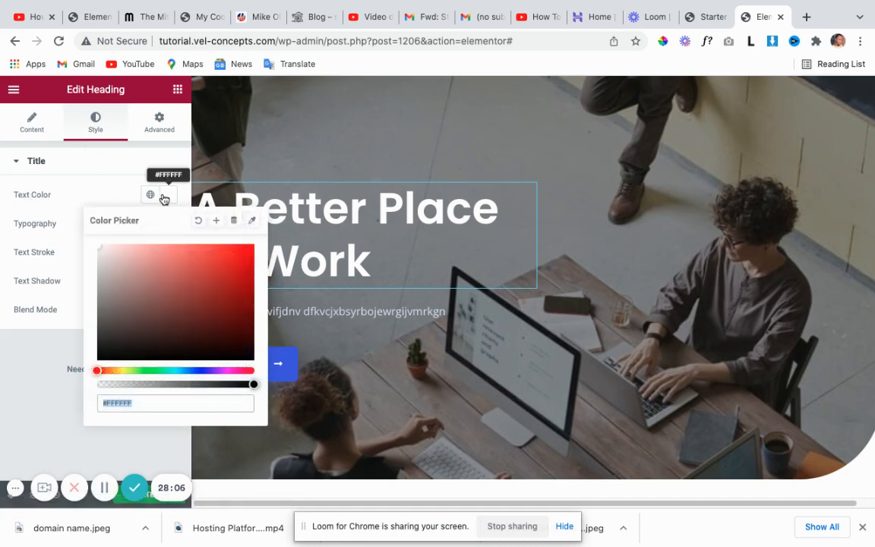
left_click(165, 275)
left_click(237, 269)
left_click(230, 344)
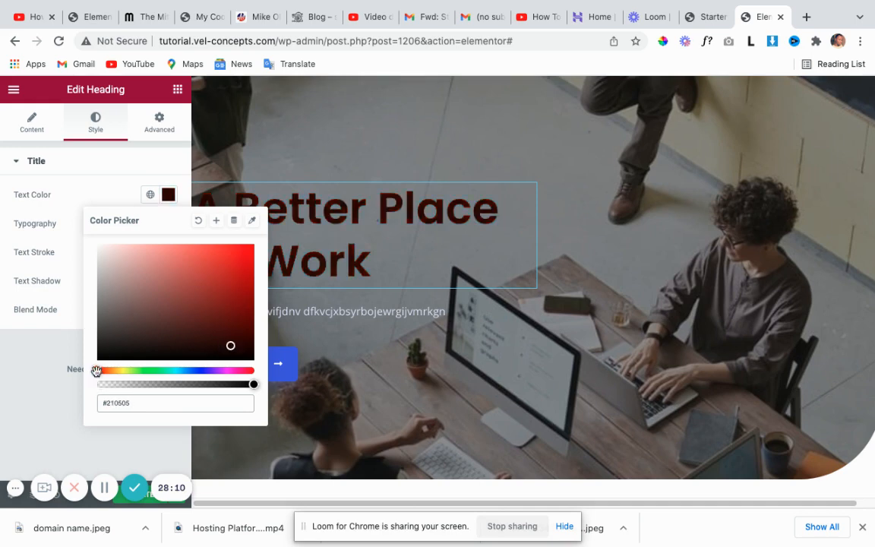
Shift the heading colour through dark blue, then settle it on white #FFFFFF.
left_click_drag(97, 370, 200, 370)
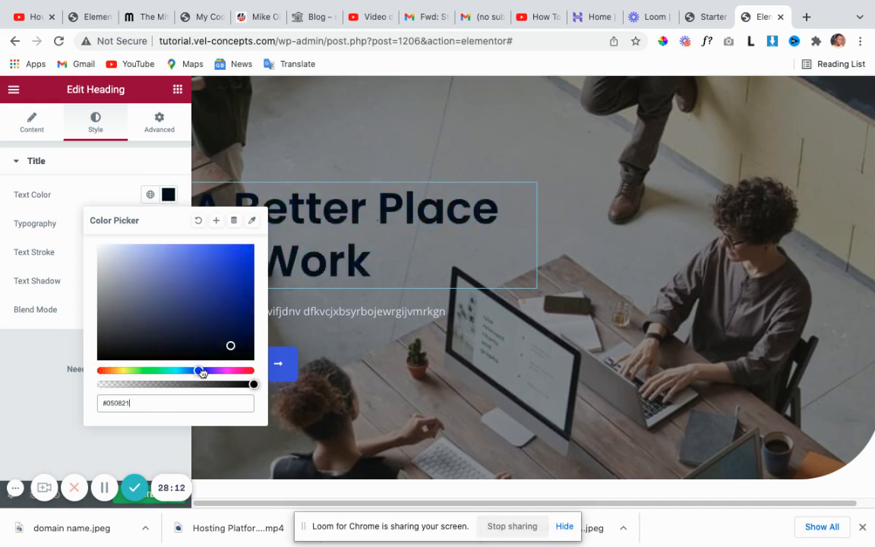
left_click(238, 340)
mouse_move(256, 300)
left_mouse_down()
mouse_move(229, 265)
mouse_move(174, 246)
mouse_move(123, 255)
mouse_move(80, 245)
mouse_move(103, 219)
left_mouse_up()
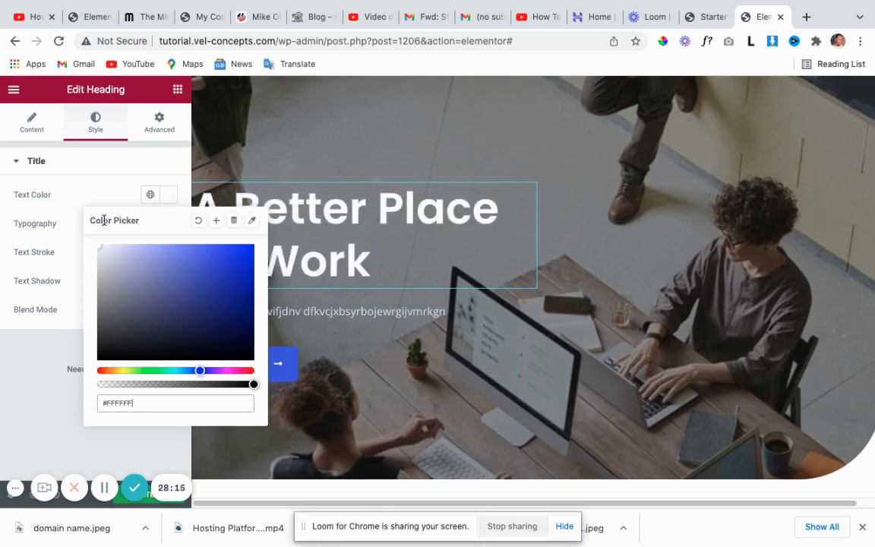
left_click(169, 199)
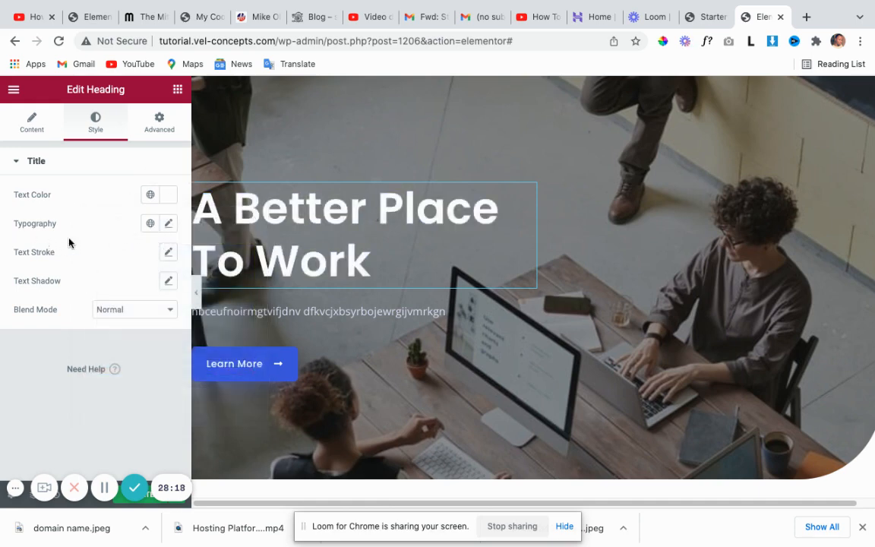
left_click(169, 225)
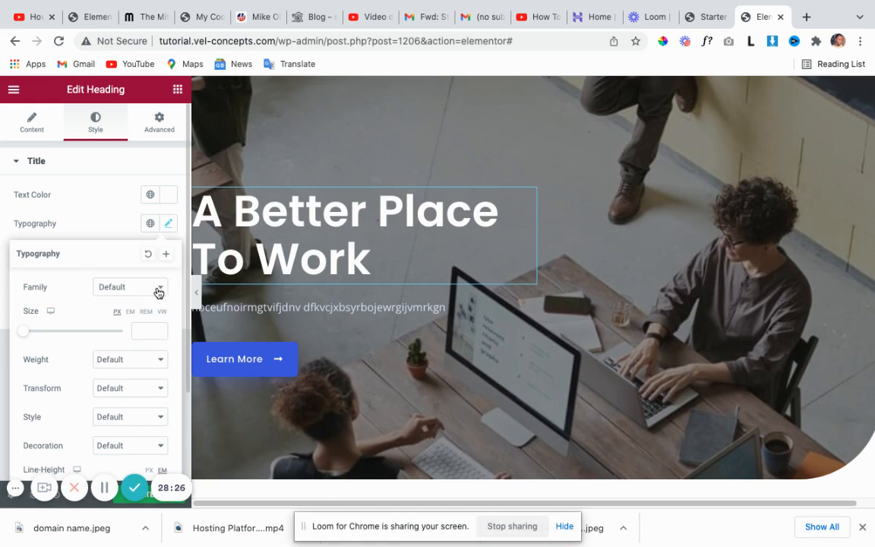
left_click(167, 225)
left_click(167, 226)
left_click(163, 289)
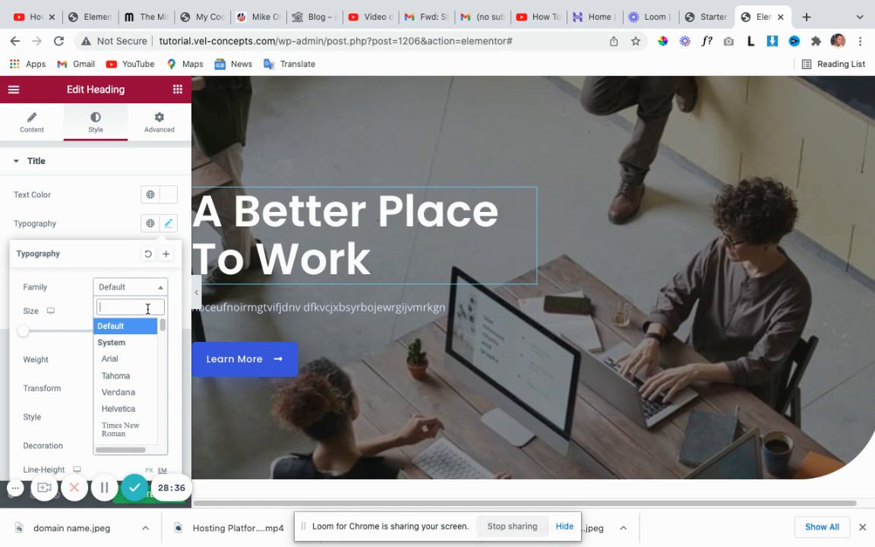
type("mont")
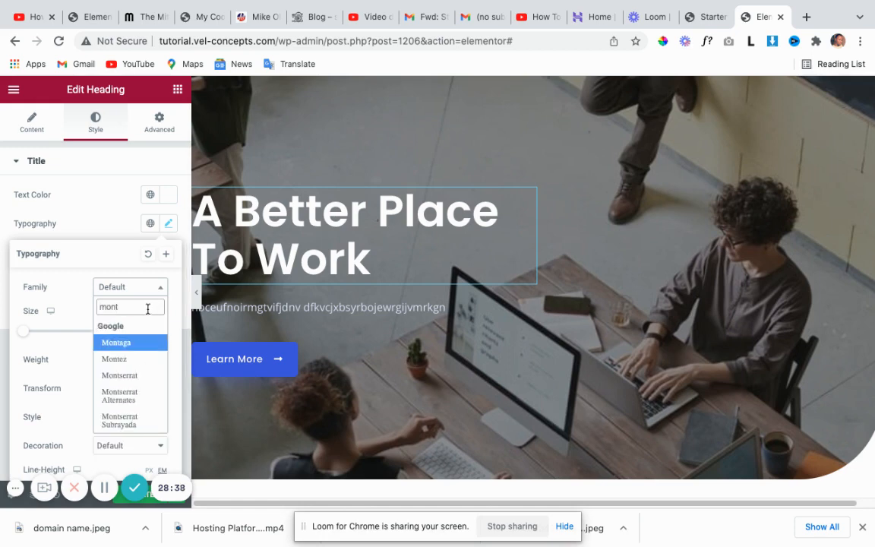
left_click(112, 377)
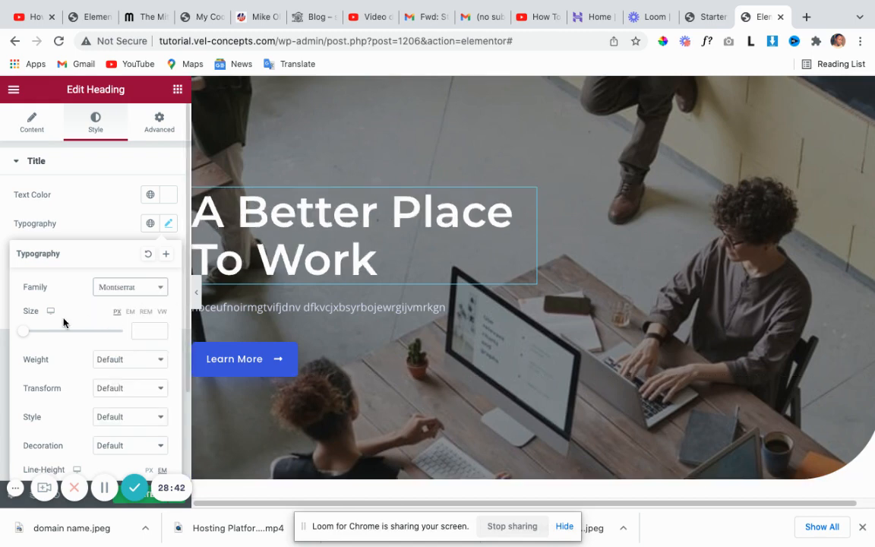
left_click_drag(23, 334, 49, 339)
left_click(139, 331)
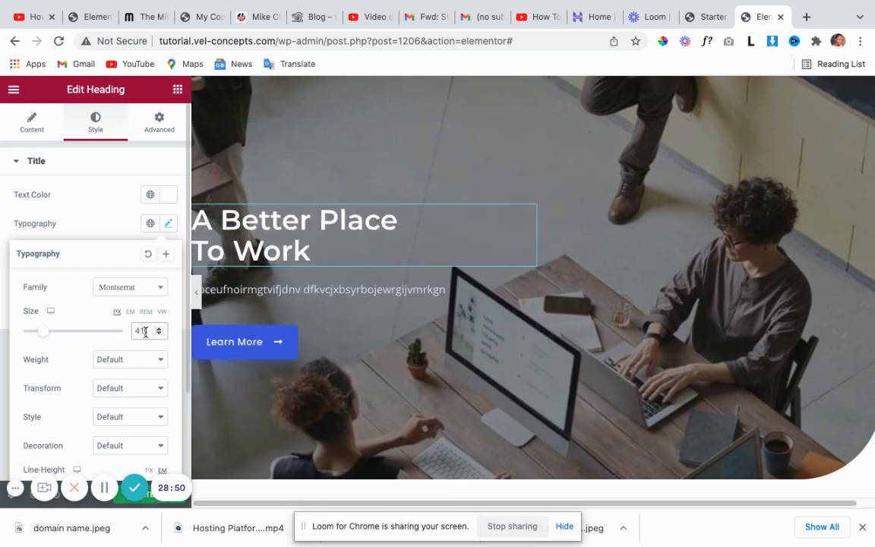
left_click_drag(145, 332, 132, 329)
key("BackSpace")
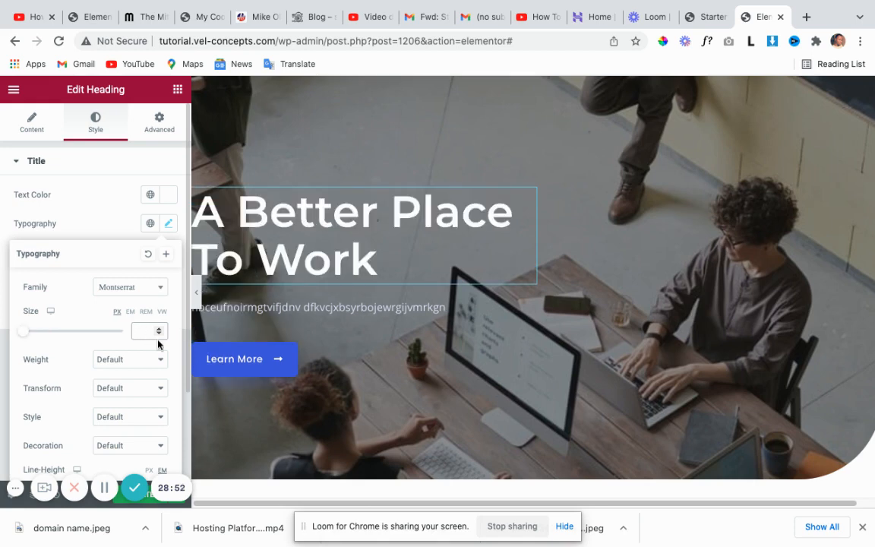
left_click(159, 288)
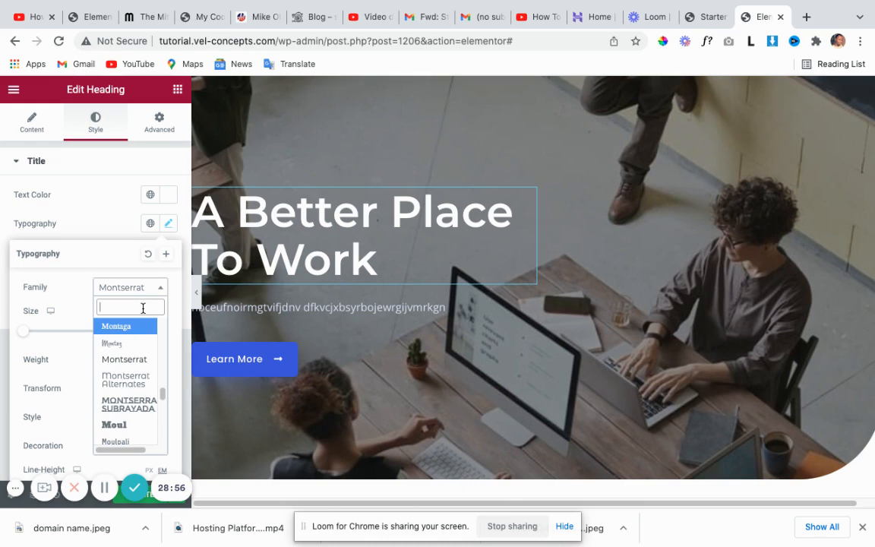
type("def")
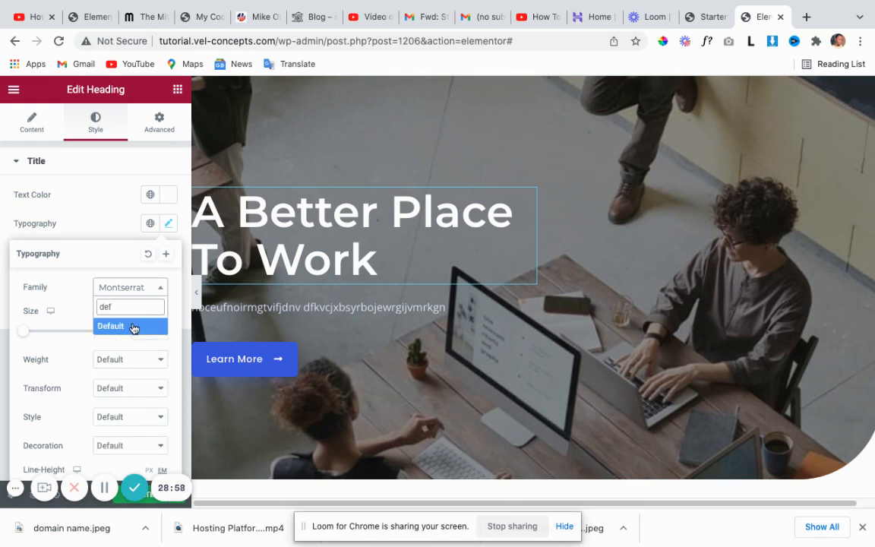
left_click(132, 326)
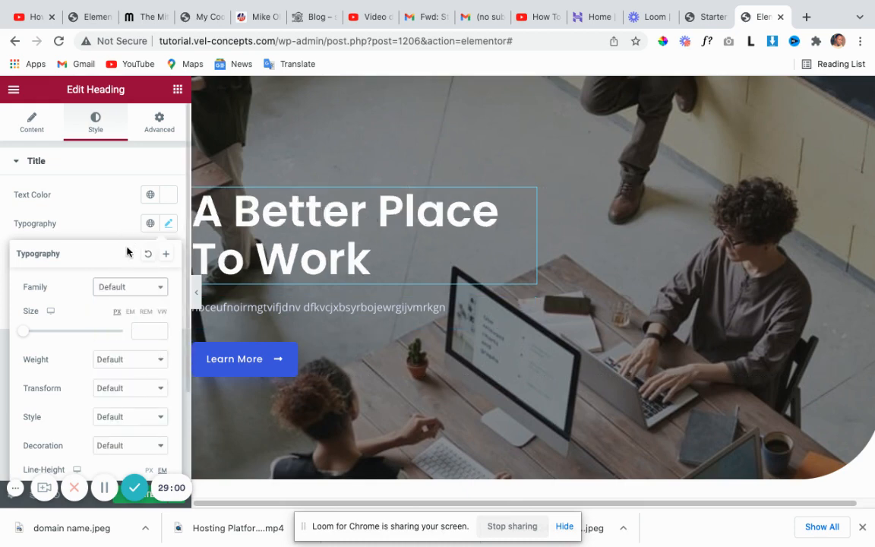
scroll(125, 338, "down", 1)
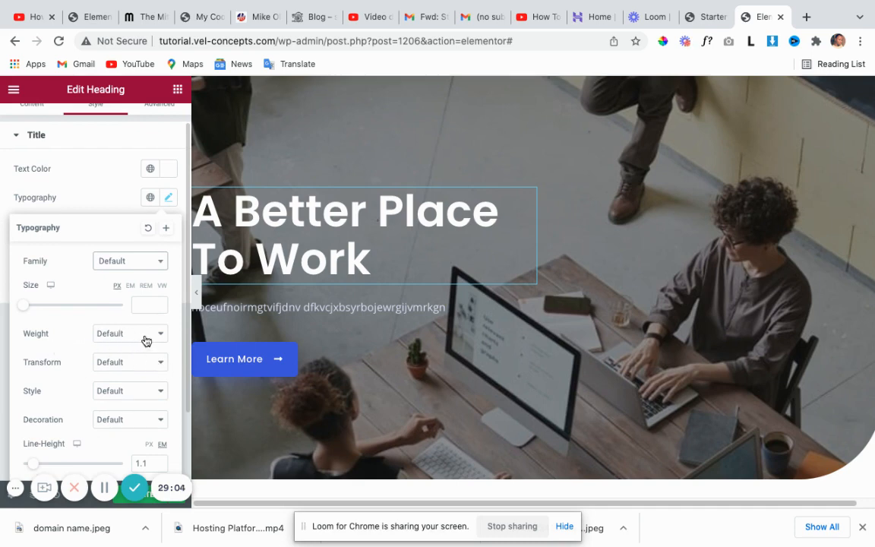
Set the heading's font weight to 900 after trying 800 and 200.
left_click(162, 336)
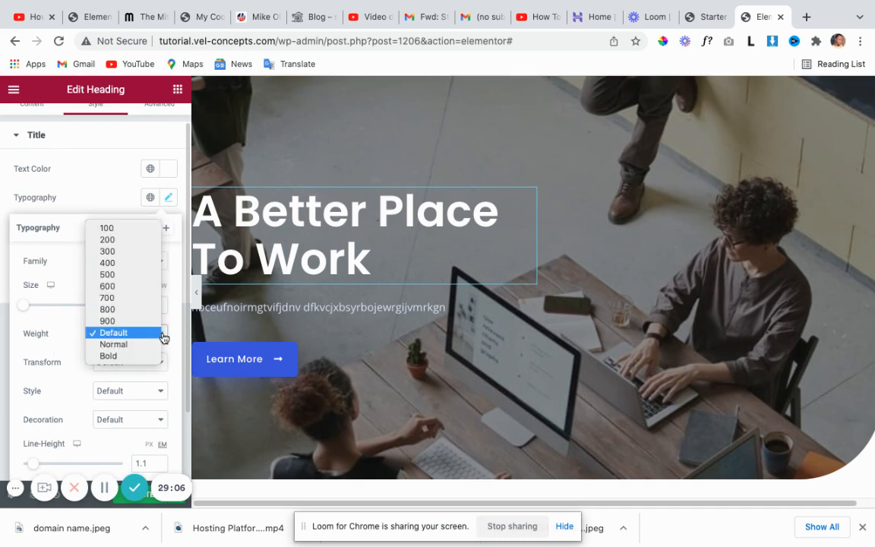
left_click(117, 311)
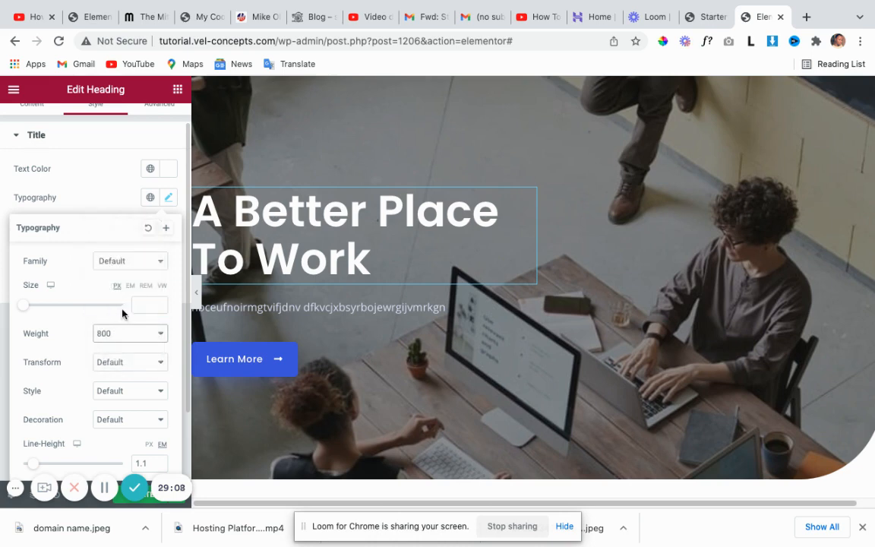
left_click(160, 336)
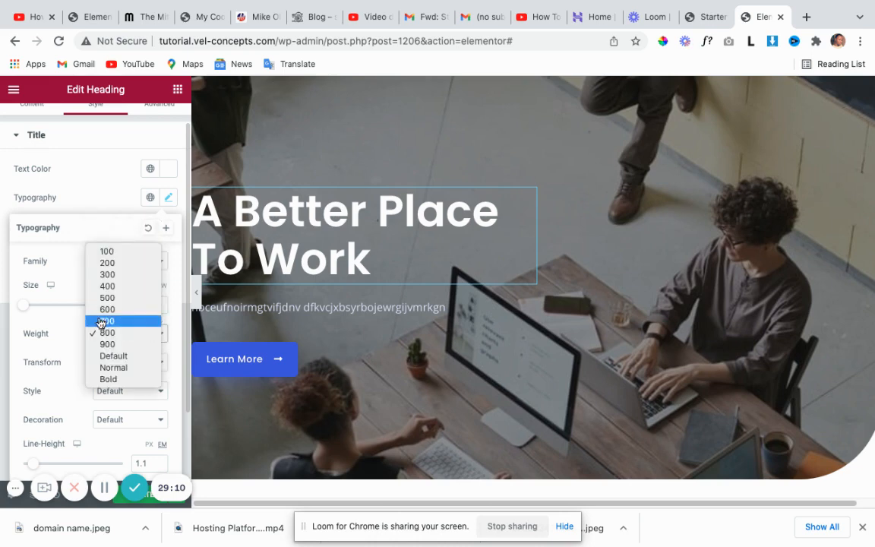
left_click(127, 263)
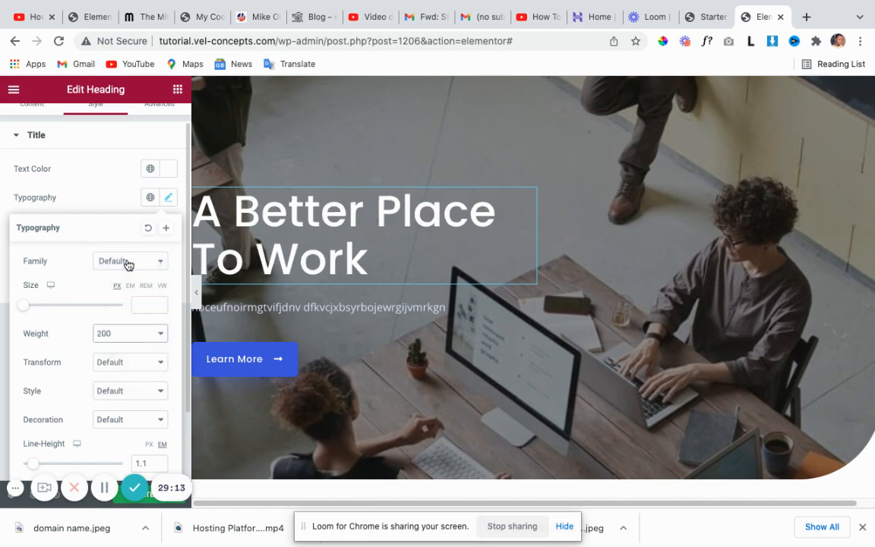
left_click(161, 336)
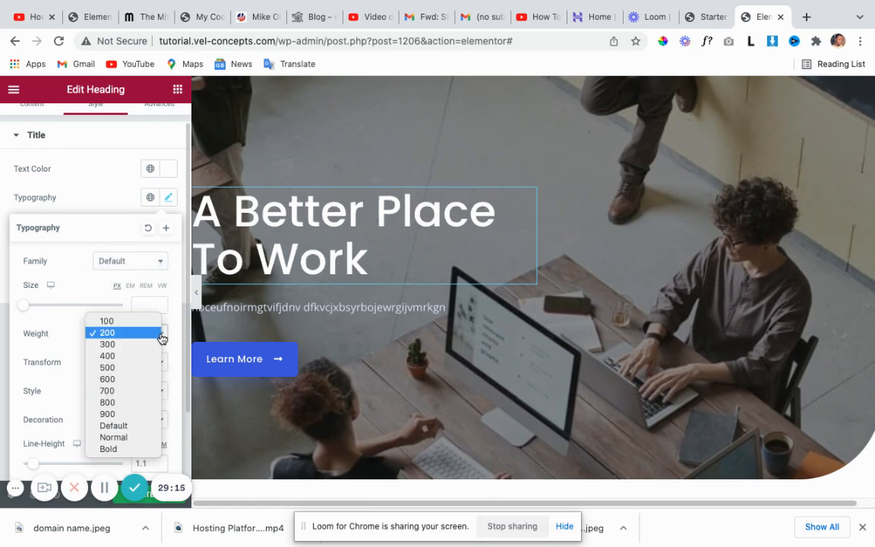
left_click(125, 416)
Try Uppercase, Lowercase and Capitalize transforms, then return the heading's transform to Default.
scroll(134, 385, "down", 1)
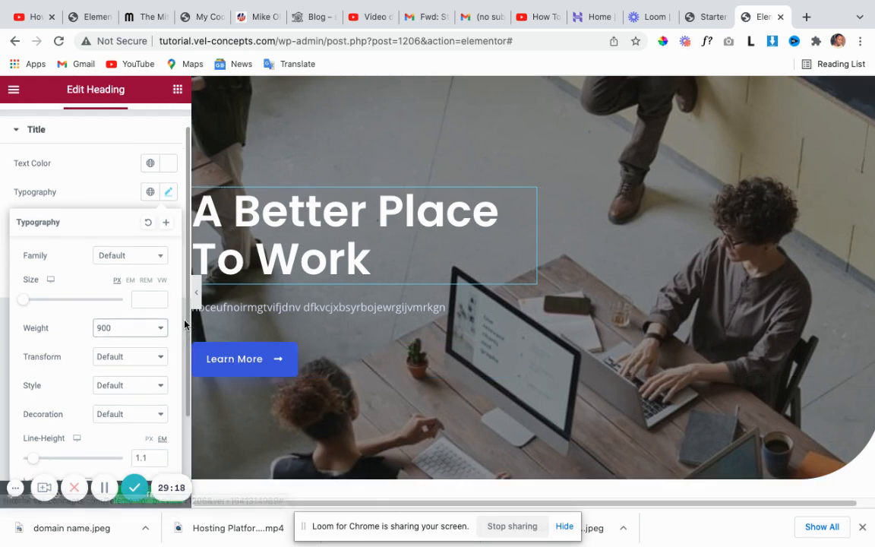
left_click(144, 348)
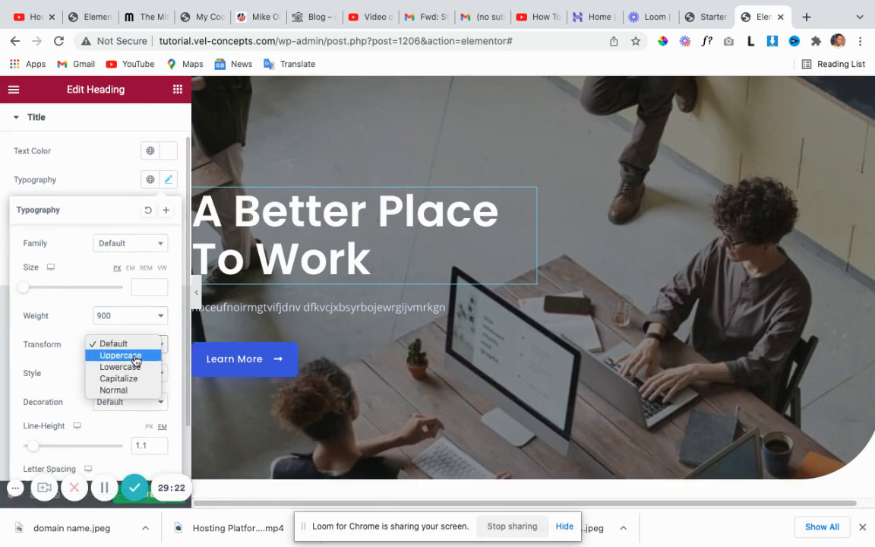
left_click(135, 355)
left_click(156, 349)
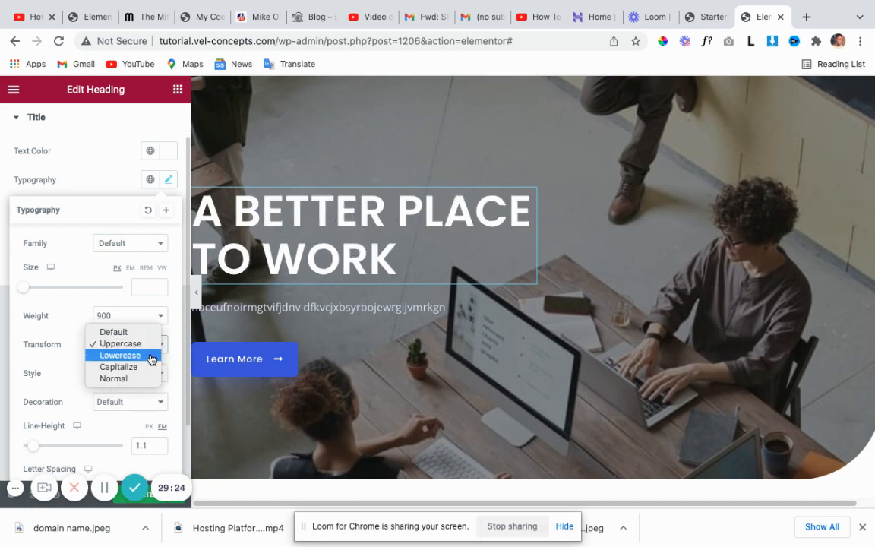
left_click(143, 357)
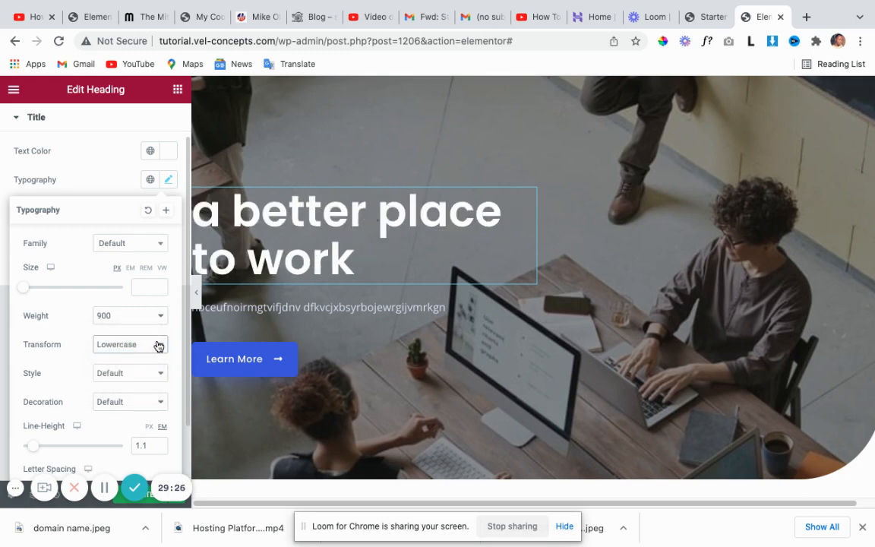
left_click(158, 346)
left_click(147, 355)
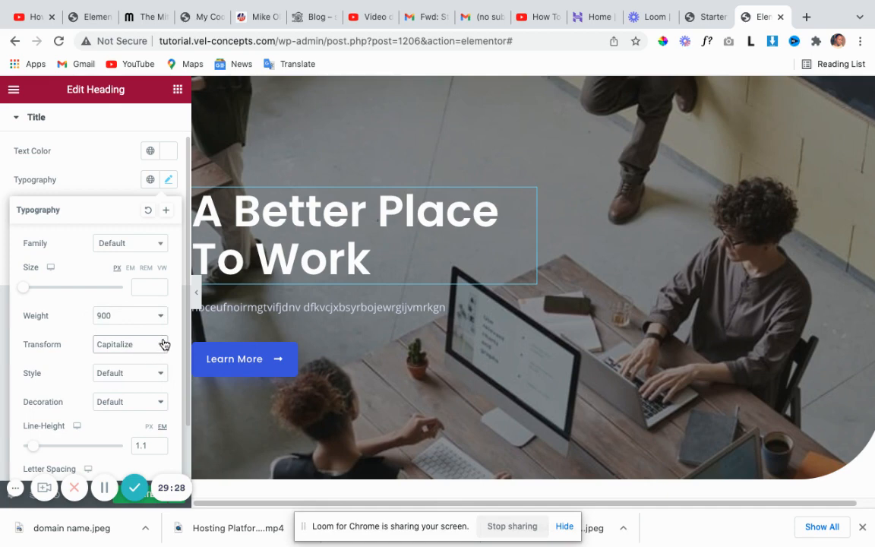
left_click(163, 344)
left_click(142, 310)
scroll(142, 342, "down", 1)
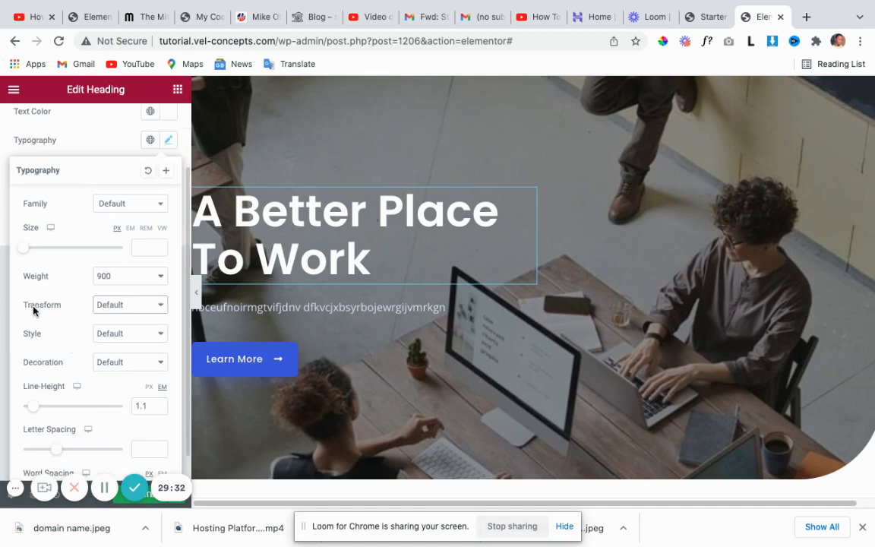
Keep the heading's font style at Default, nudge its line height, and close Typography.
left_click(158, 336)
left_click(102, 334)
scroll(76, 403, "down", 1)
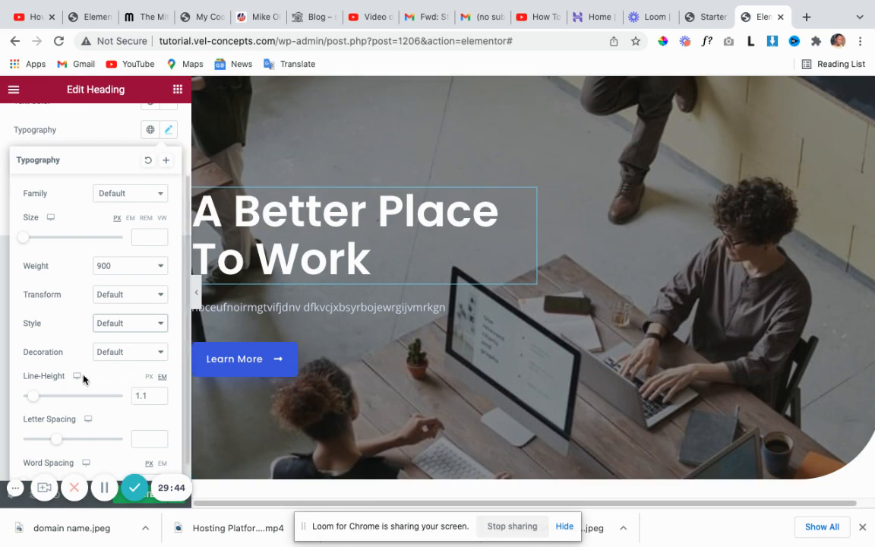
mouse_move(31, 396)
left_mouse_down()
mouse_move(51, 390)
mouse_move(32, 396)
left_mouse_up()
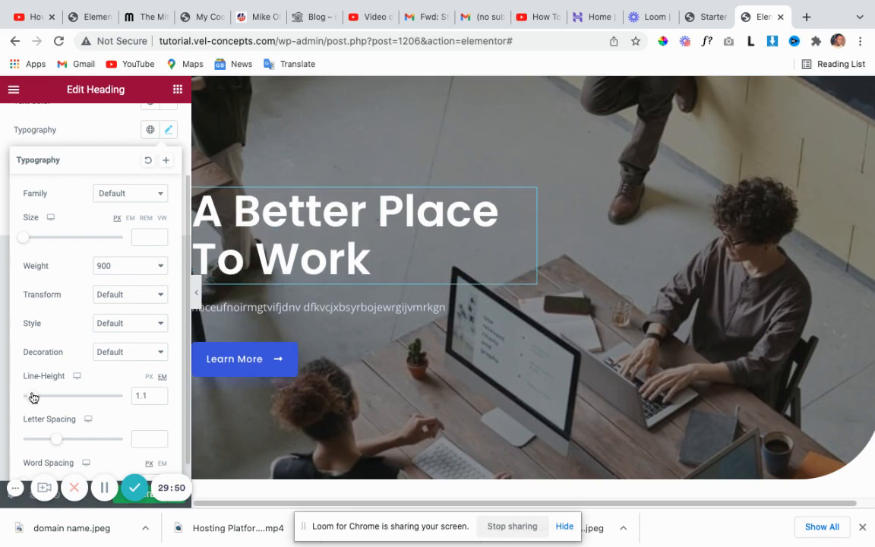
scroll(121, 336, "down", 1)
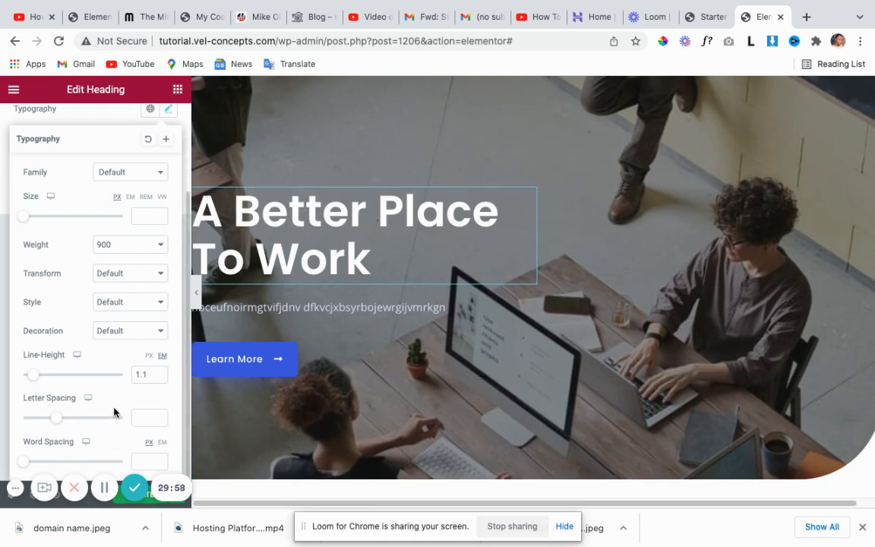
scroll(114, 414, "up", 3)
left_click(104, 222)
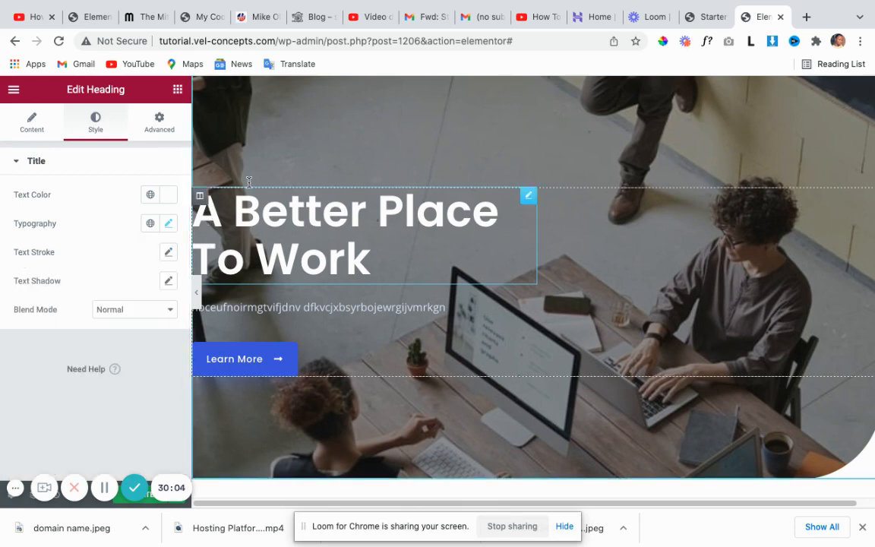
Give the heading a red #DF1A1A text stroke, try widths 3 and 1, then set width 0.
left_click(170, 255)
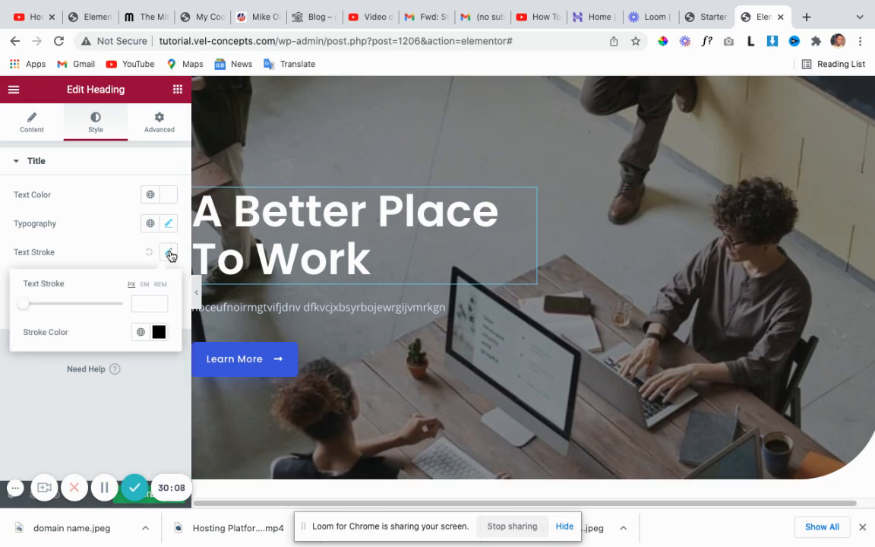
left_click(159, 334)
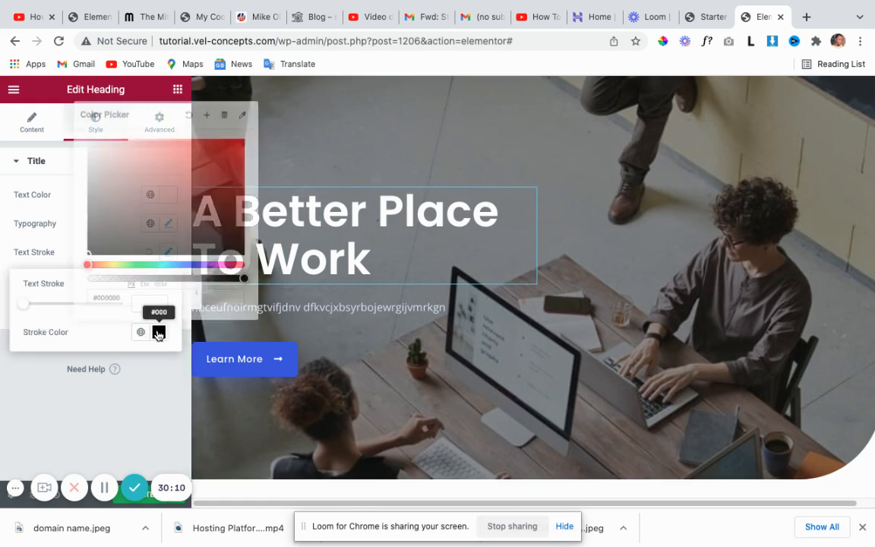
mouse_move(181, 249)
left_mouse_down()
mouse_move(201, 188)
mouse_move(227, 150)
left_mouse_up()
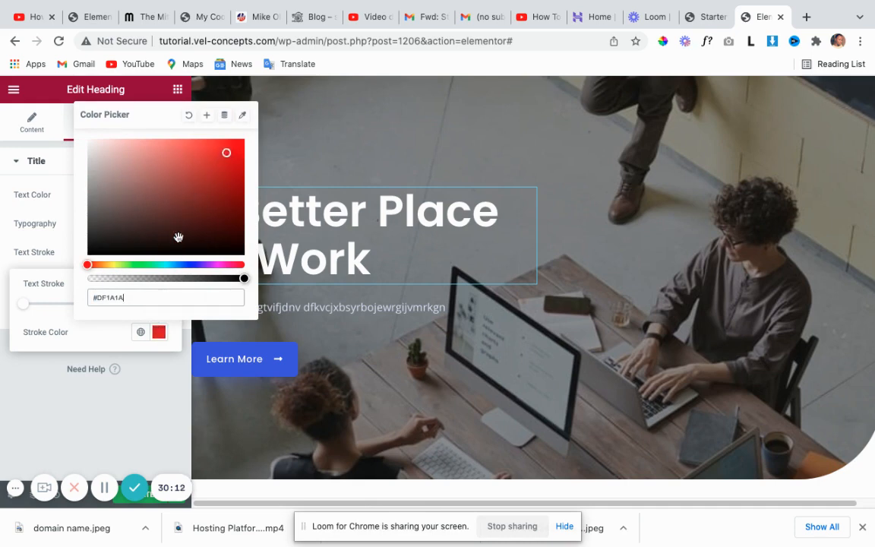
left_click(158, 332)
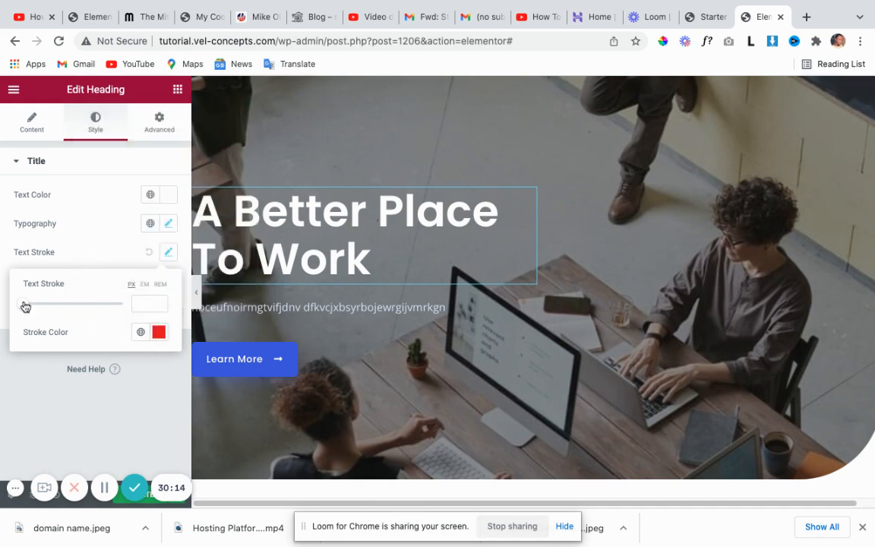
left_click_drag(24, 305, 52, 306)
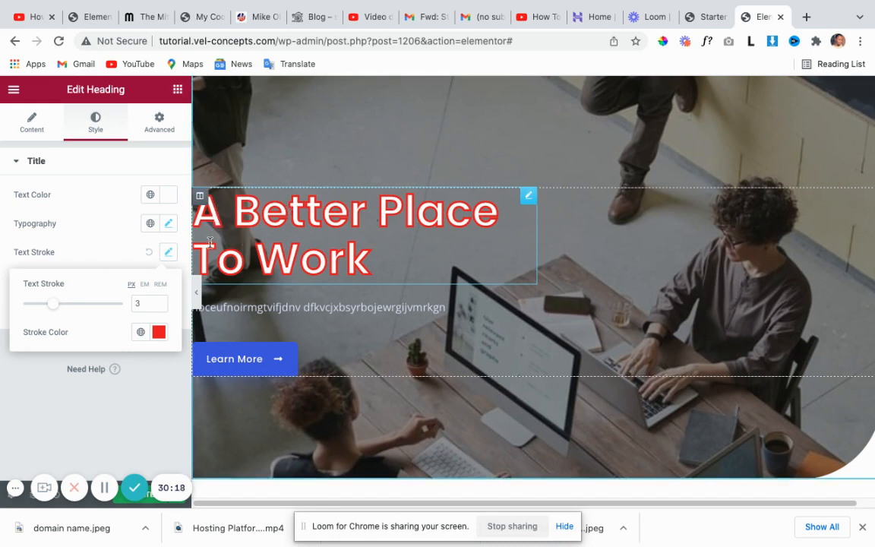
left_click_drag(53, 308, 33, 307)
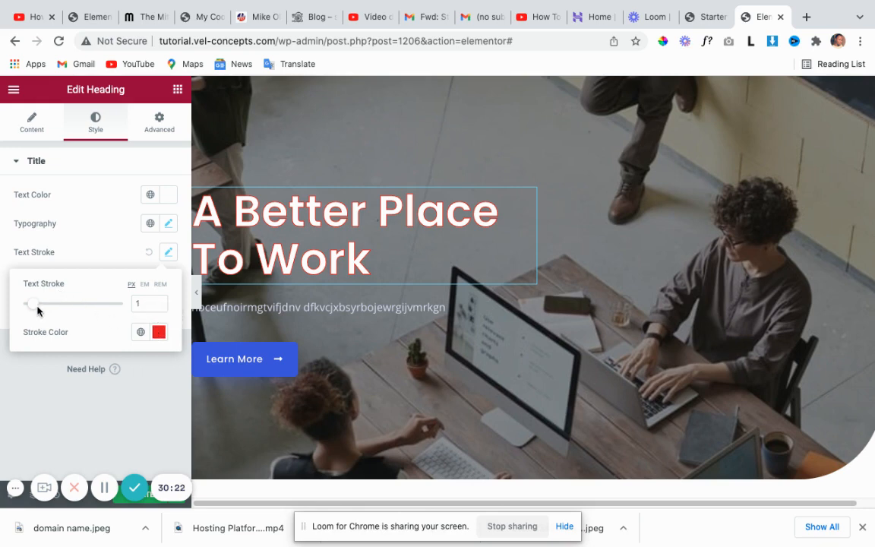
left_click_drag(38, 310, 27, 307)
left_click(95, 251)
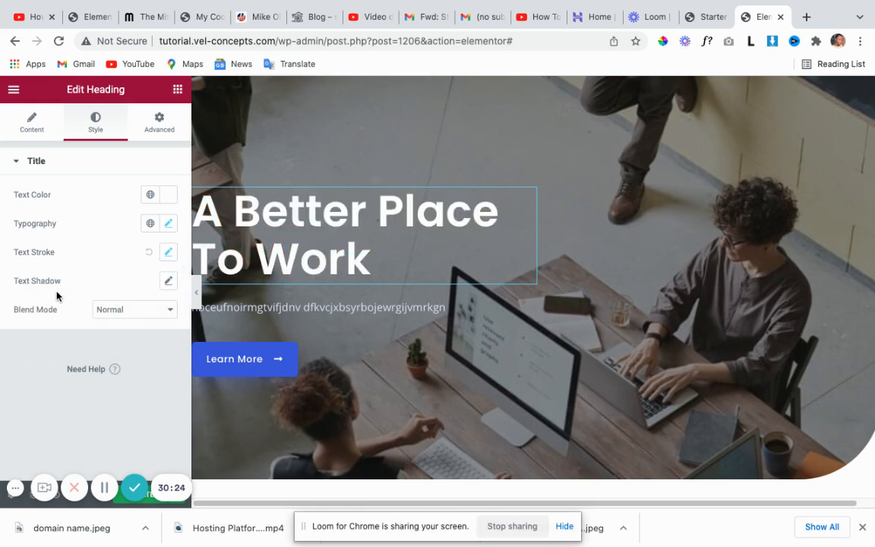
Try a dark text shadow on the heading with blur 33, adjusted transparency and 5 px offsets.
left_click(168, 281)
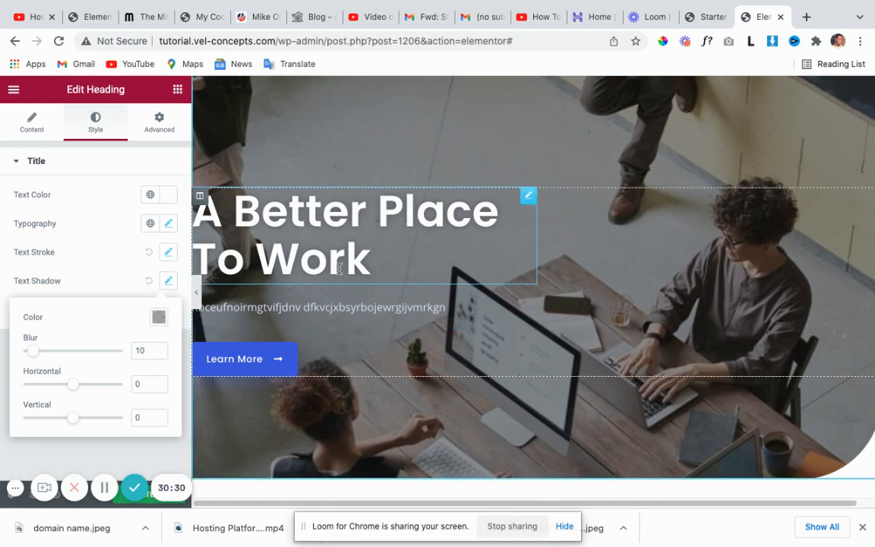
left_click_drag(34, 356, 99, 353)
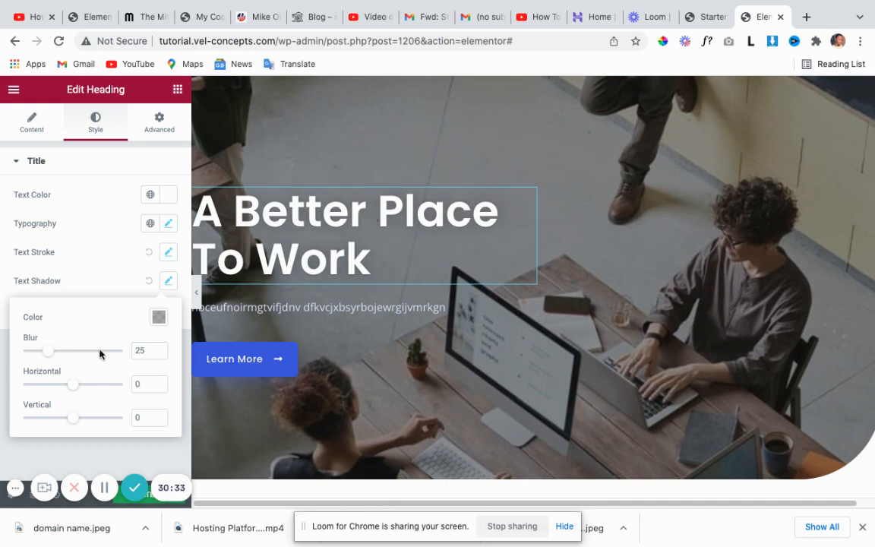
left_click(158, 318)
left_click_drag(134, 263, 212, 287)
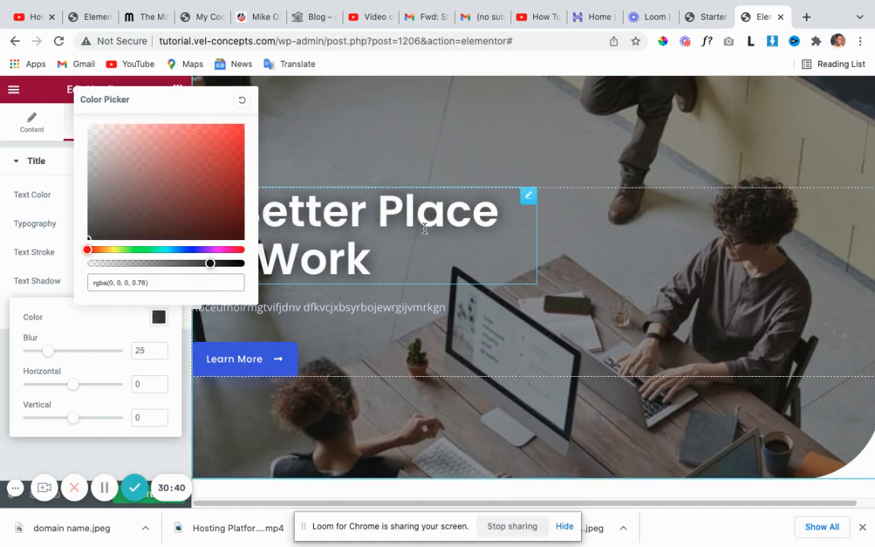
left_click_drag(51, 352, 55, 376)
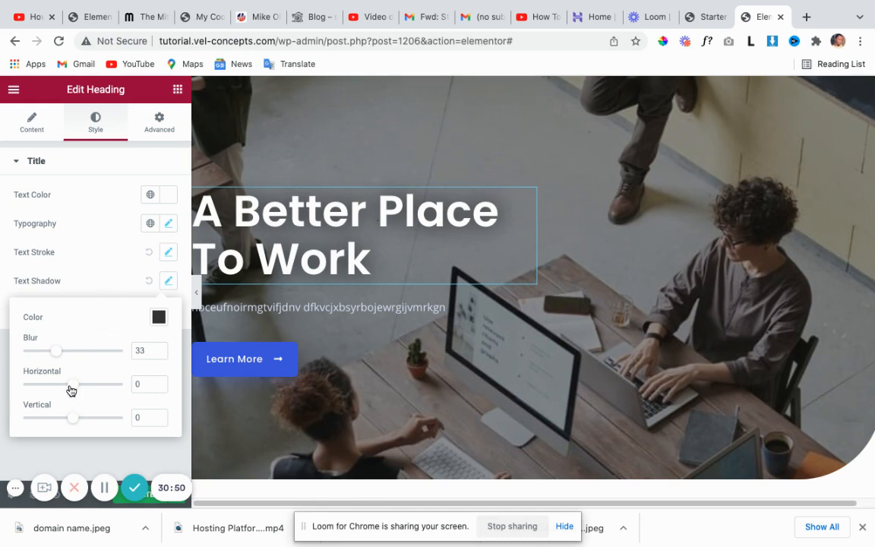
left_click_drag(70, 390, 76, 419)
Clear the shadow's vertical offset, horizontal offset and blur values, then close Text Shadow.
left_click_drag(142, 417, 121, 418)
key("BackSpace")
left_click(140, 385)
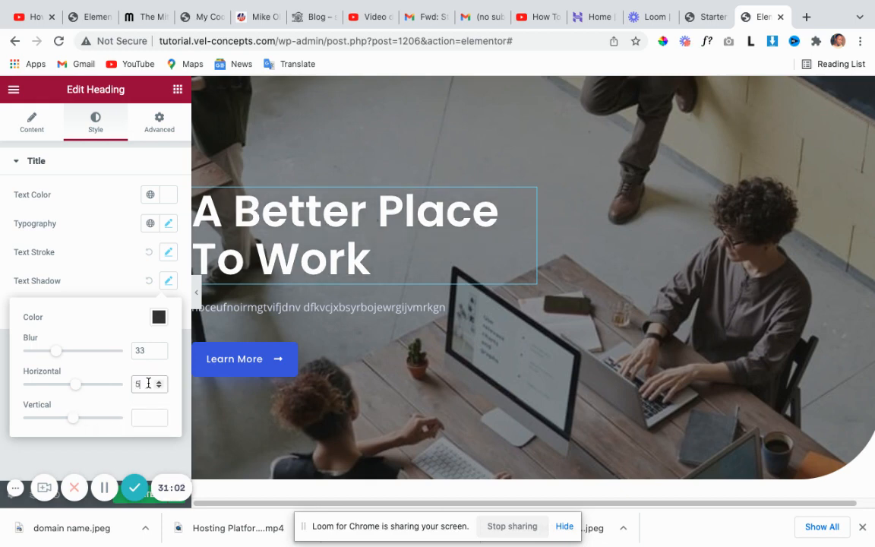
key("BackSpace")
left_click_drag(139, 351, 119, 355)
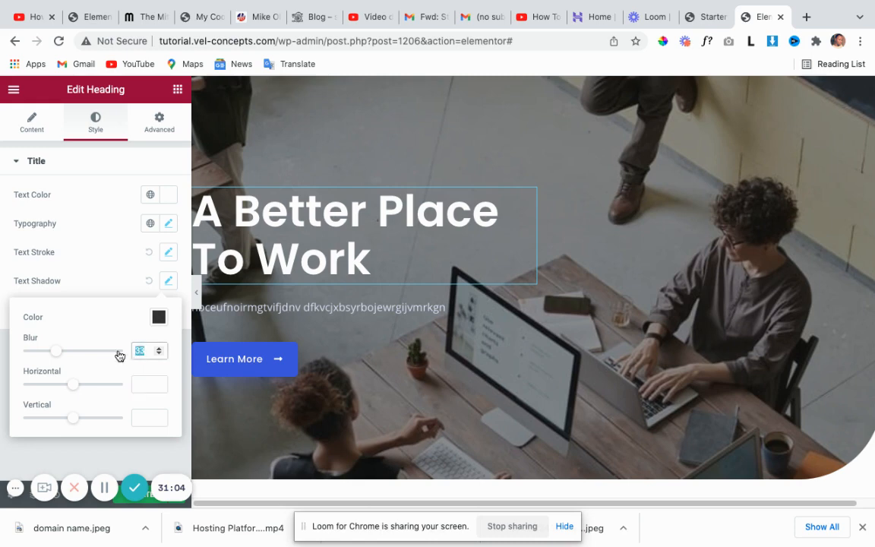
key("BackSpace")
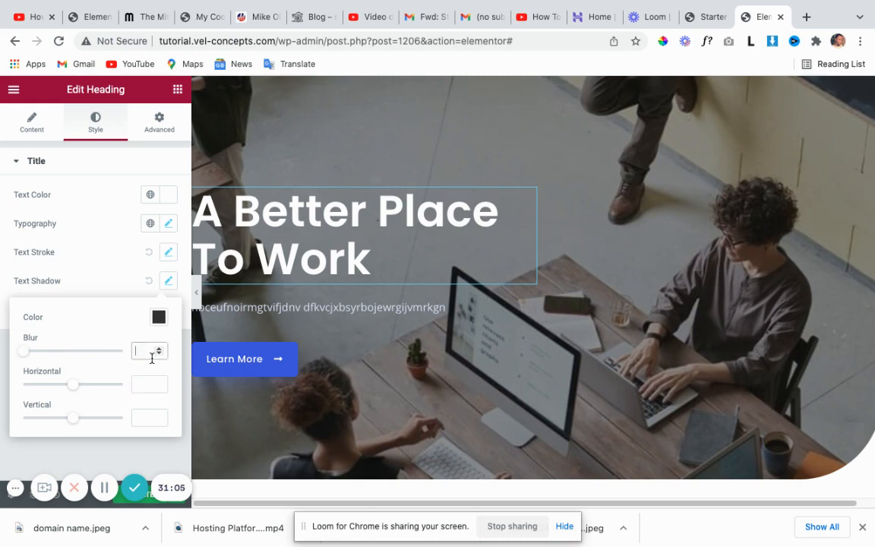
left_click(114, 282)
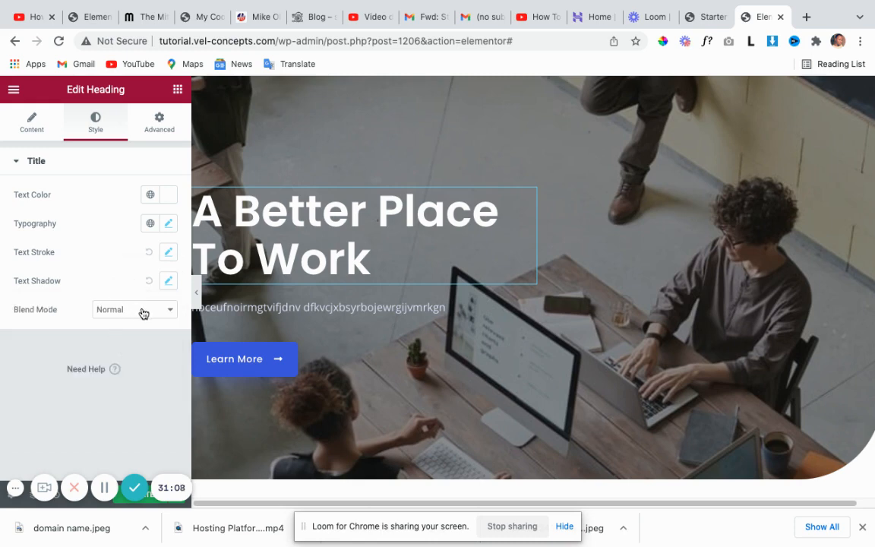
In the heading's Advanced tab, unlink Margin, raise Top to 27 as a trial, then reset it to 0.
left_click(160, 131)
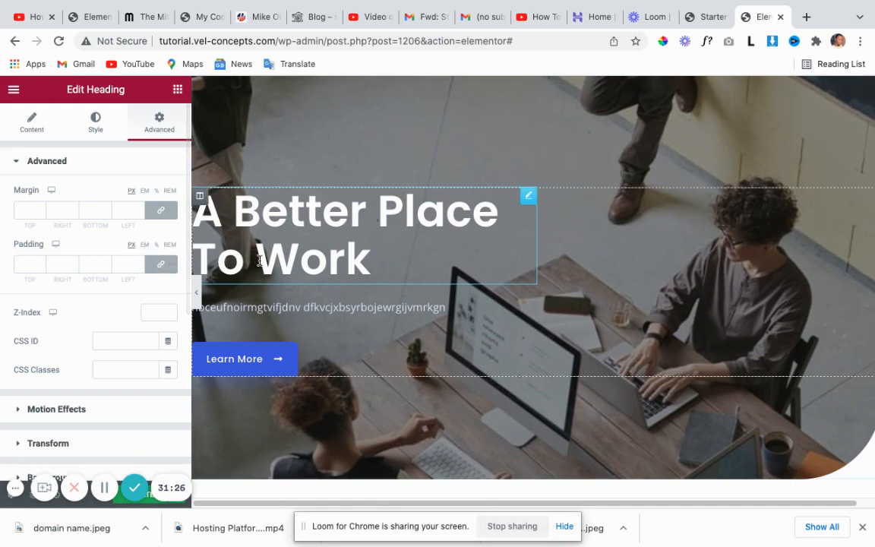
left_click(161, 212)
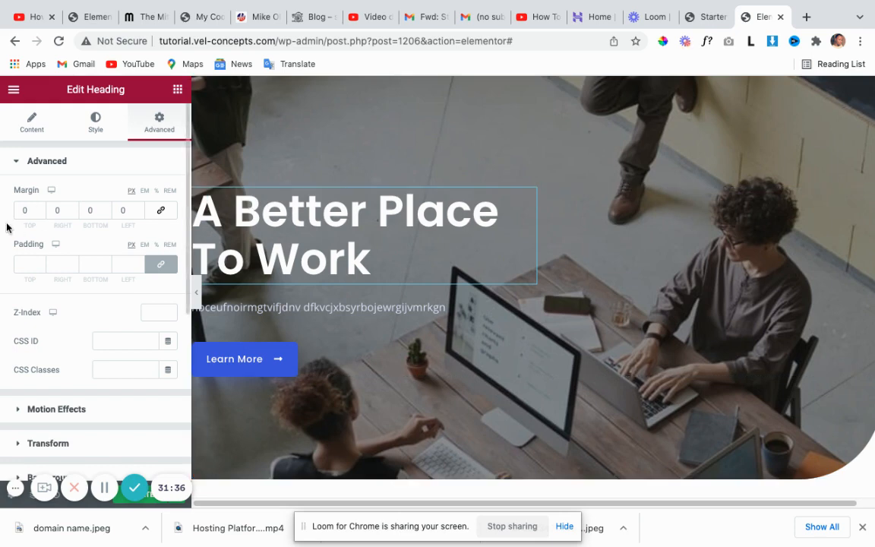
left_click(42, 207)
left_click(42, 207)
left_click(43, 207)
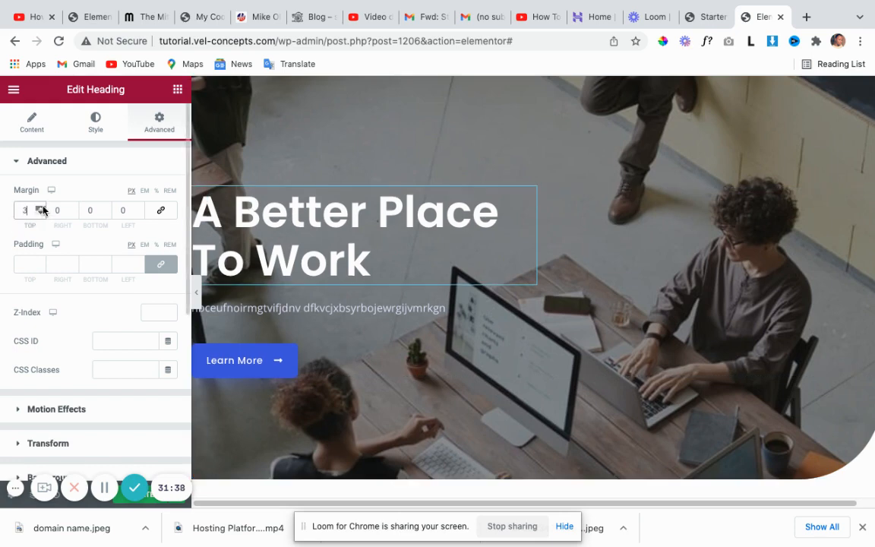
left_click(42, 207)
left_click(43, 207)
left_click(43, 207)
left_click(43, 208)
left_click(42, 208)
left_click(43, 207)
left_click(43, 207)
left_click(43, 208)
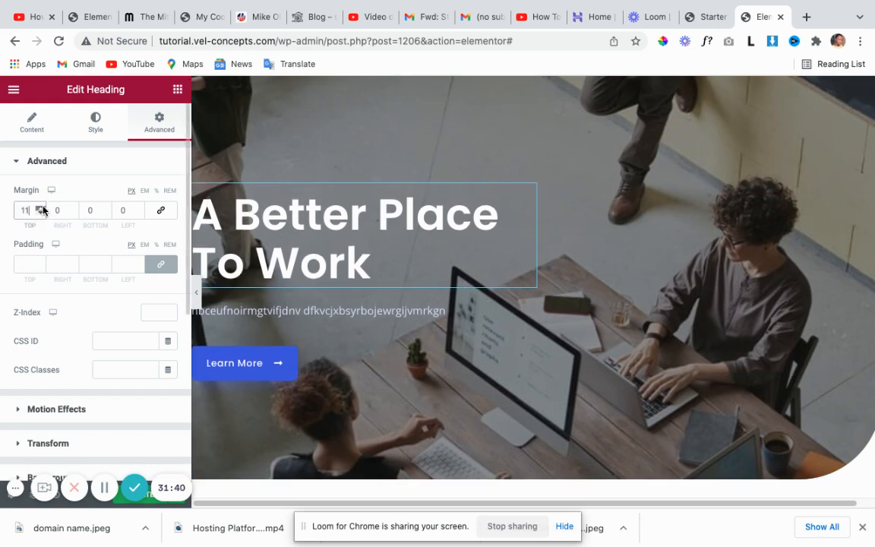
left_click(43, 207)
left_click(43, 207)
left_click(43, 207)
left_click(42, 207)
left_click(43, 207)
left_click(43, 208)
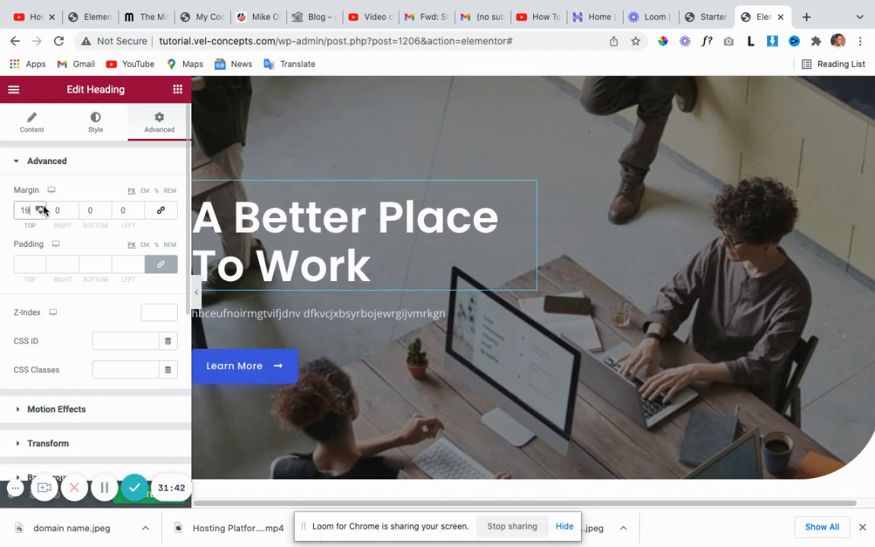
left_click(43, 207)
left_click(43, 208)
left_click(43, 208)
left_click(43, 207)
left_click(43, 207)
left_click(43, 207)
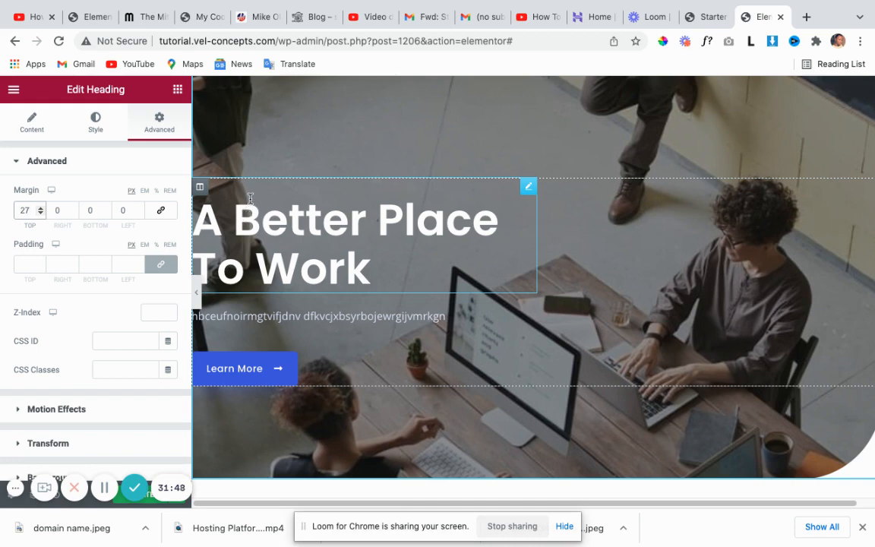
left_click(245, 211)
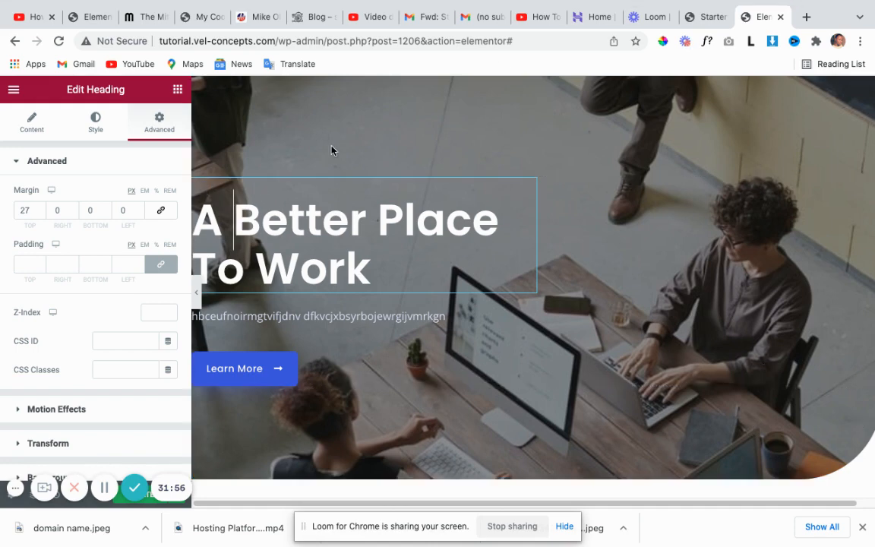
double_click(24, 210)
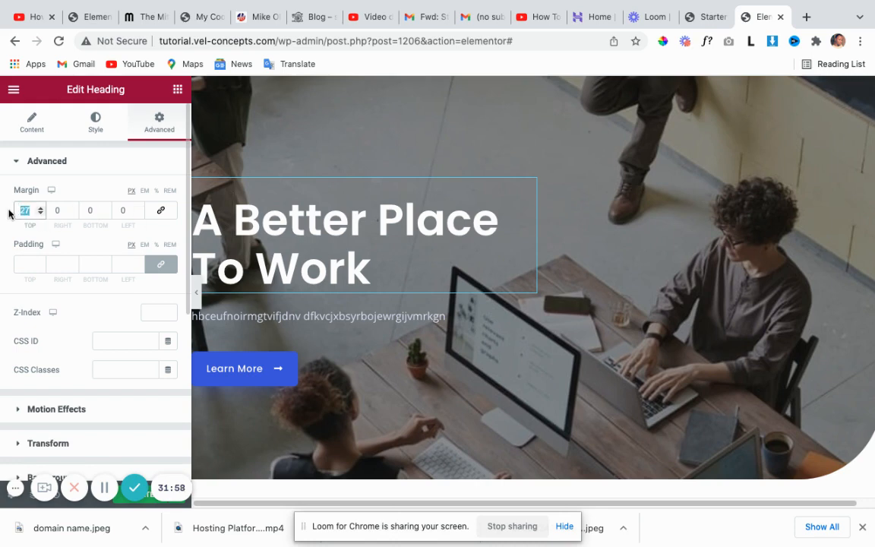
type("0")
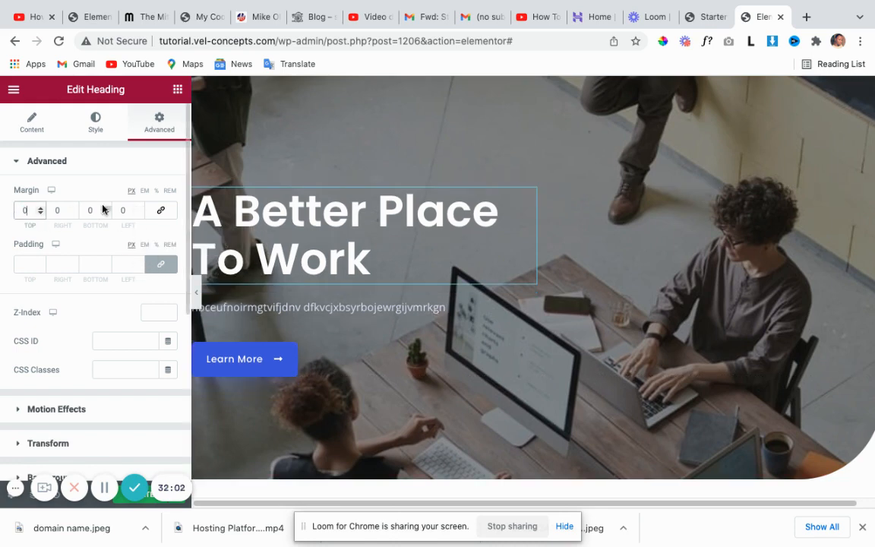
Try linked margins on all sides, clear them, then unlink and set the top margin back to 0.
left_click(158, 215)
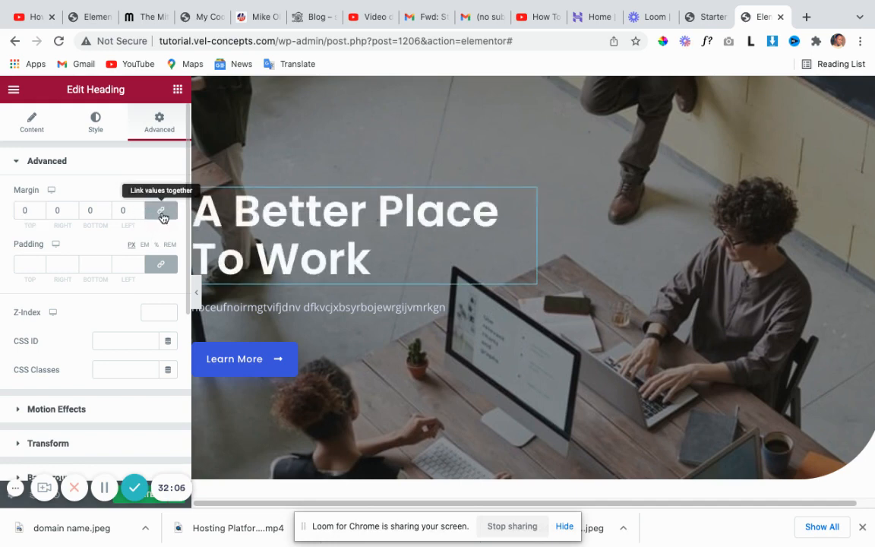
left_click(40, 208)
left_click(40, 207)
left_click(40, 208)
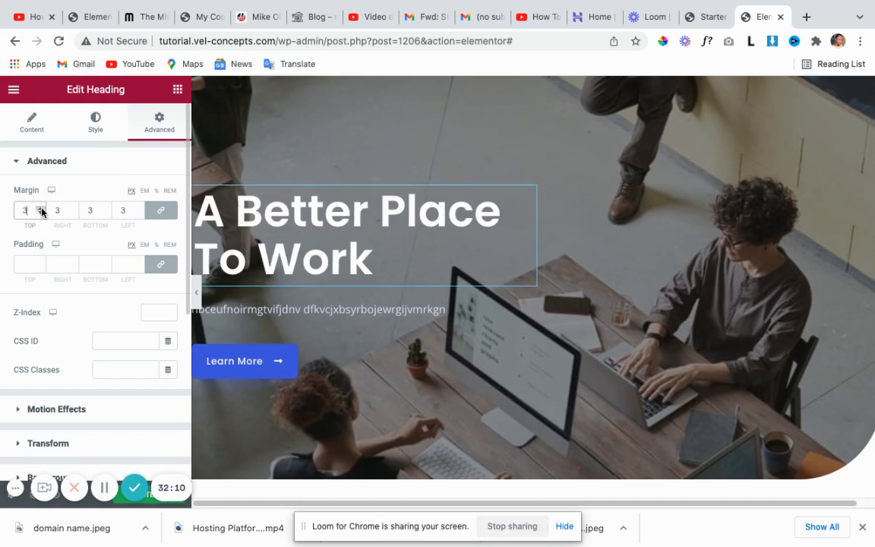
left_click(41, 207)
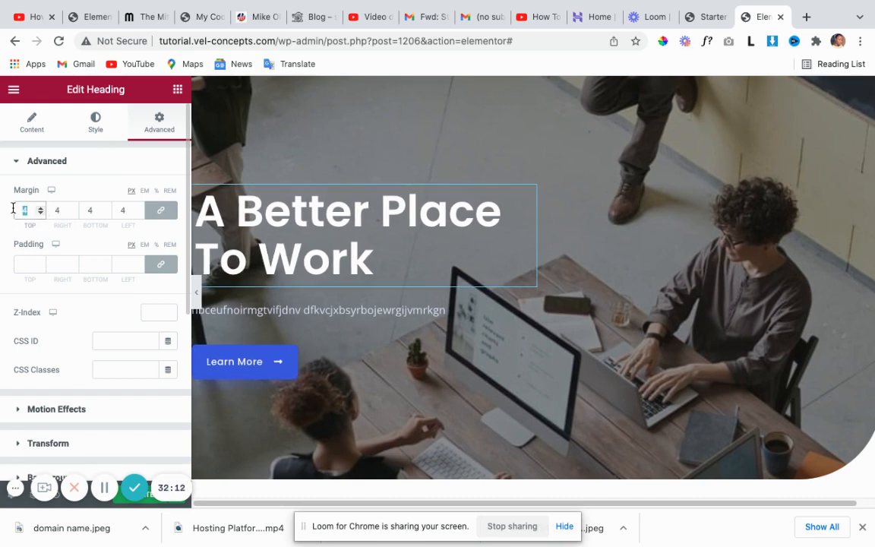
key("BackSpace")
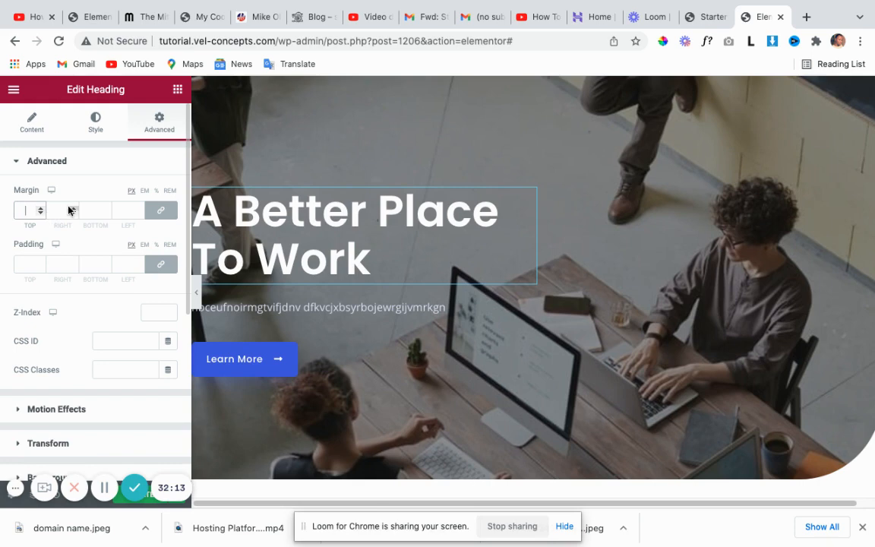
left_click(161, 214)
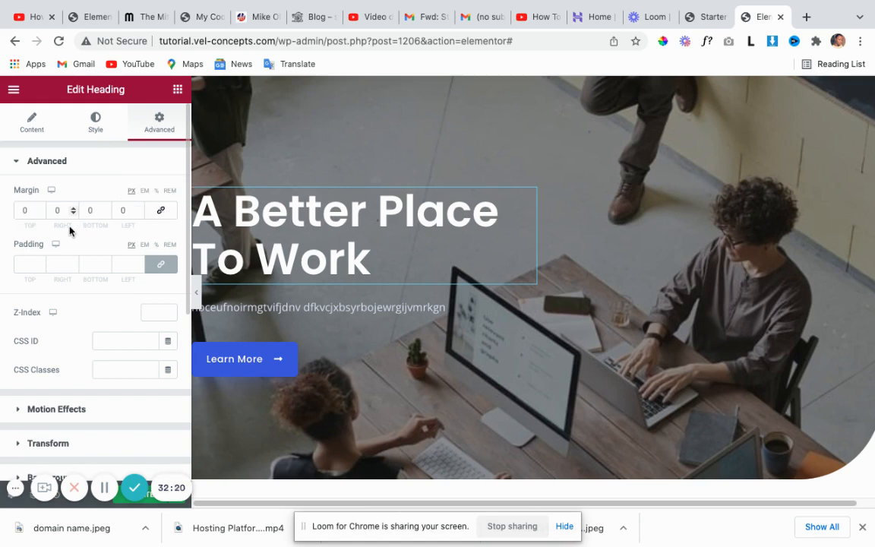
left_click(40, 208)
left_click(39, 208)
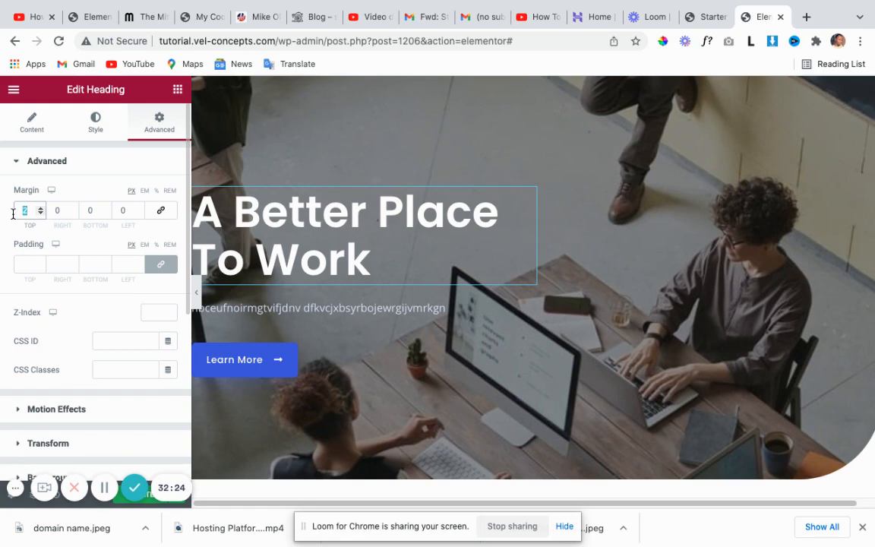
type("0")
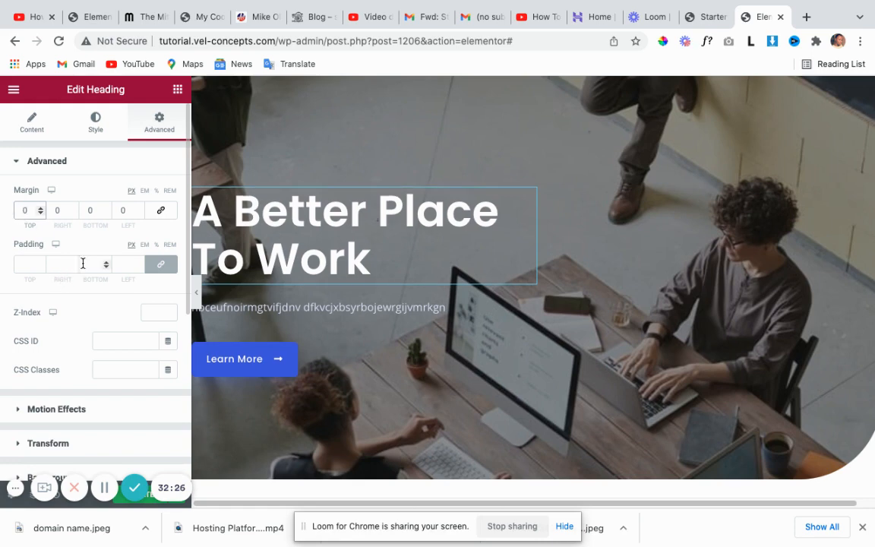
Unlink Padding, raise the heading's top padding to 29 px as a trial, then reset it to 0.
left_click(163, 266)
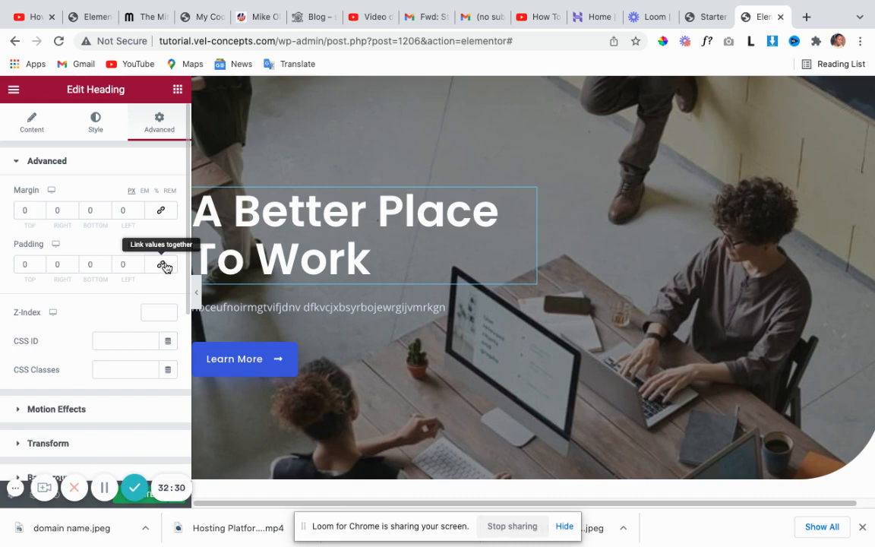
left_click(40, 263)
left_click(40, 263)
left_click(40, 263)
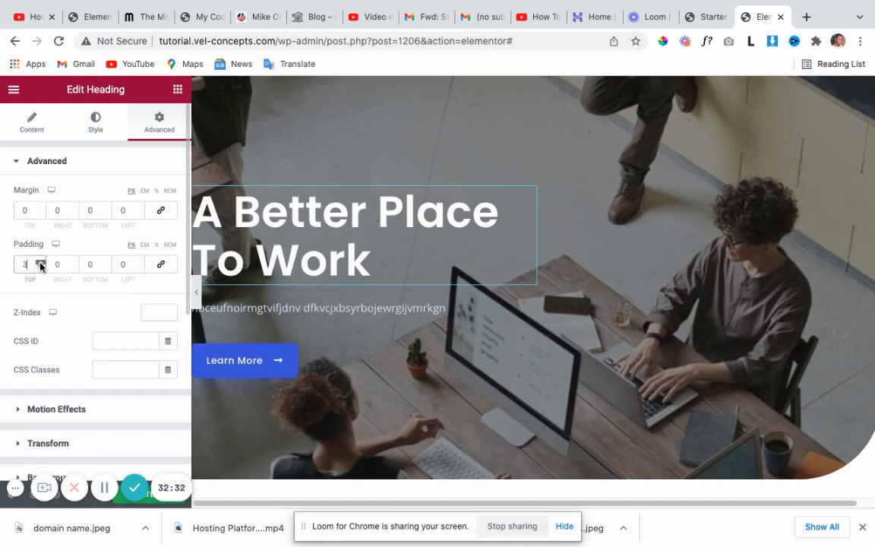
left_click(40, 264)
left_click(40, 264)
left_click(40, 264)
left_click(41, 263)
left_click(40, 263)
left_click(40, 264)
left_click(40, 264)
left_click(40, 263)
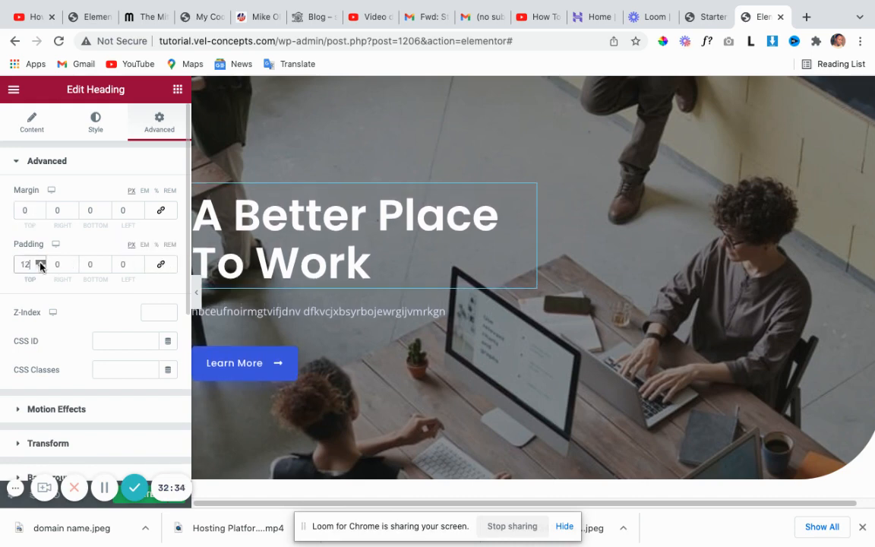
left_click(40, 263)
left_click(40, 264)
left_click(40, 264)
left_click(40, 264)
left_click(41, 264)
left_click(40, 264)
left_click(40, 263)
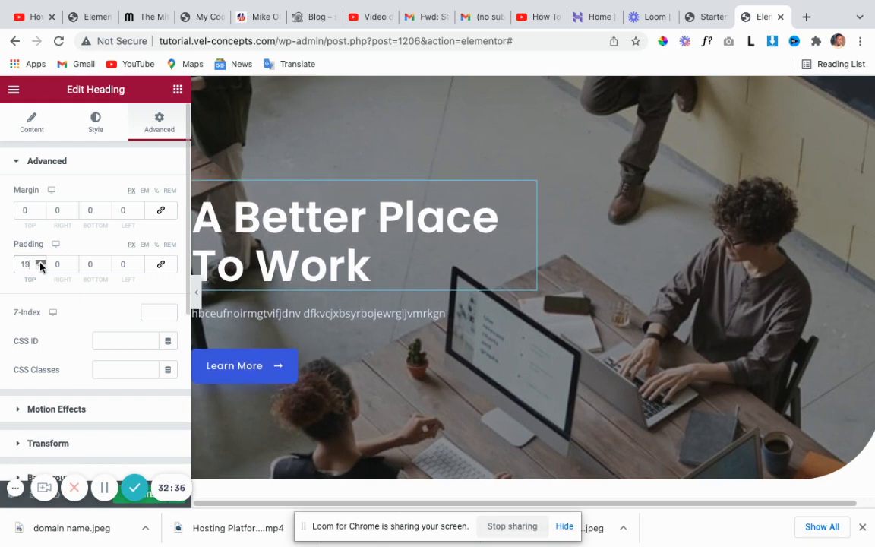
left_click(40, 264)
left_click(40, 263)
left_click(40, 263)
left_click(41, 264)
left_click(41, 263)
left_click(40, 262)
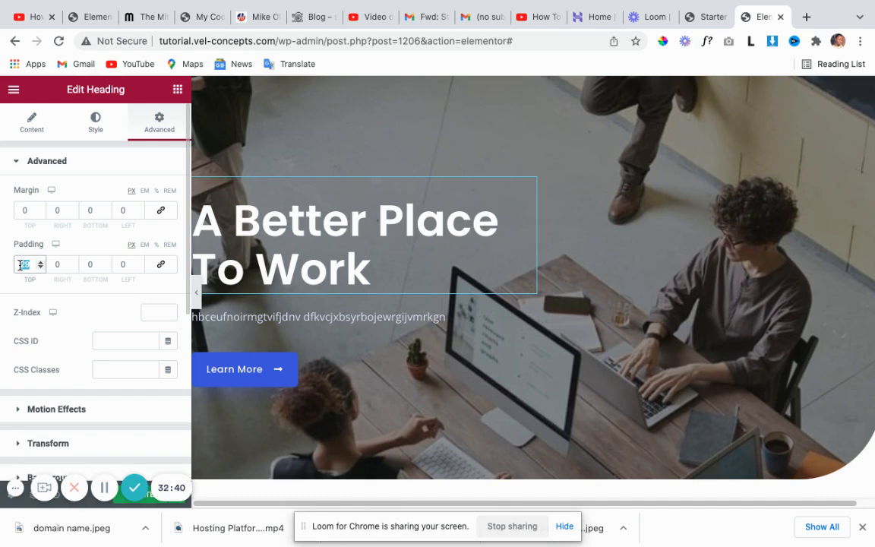
type("0")
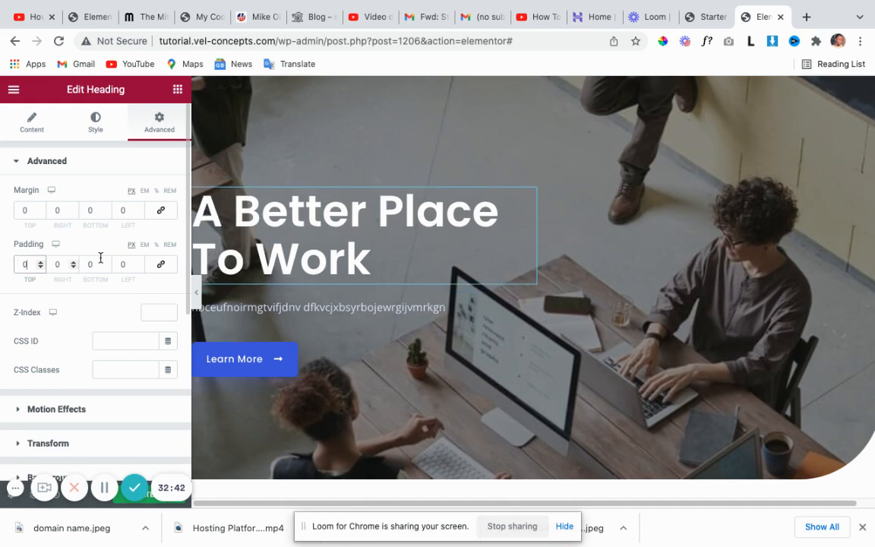
scroll(312, 256, "up", 1)
scroll(311, 256, "up", 1)
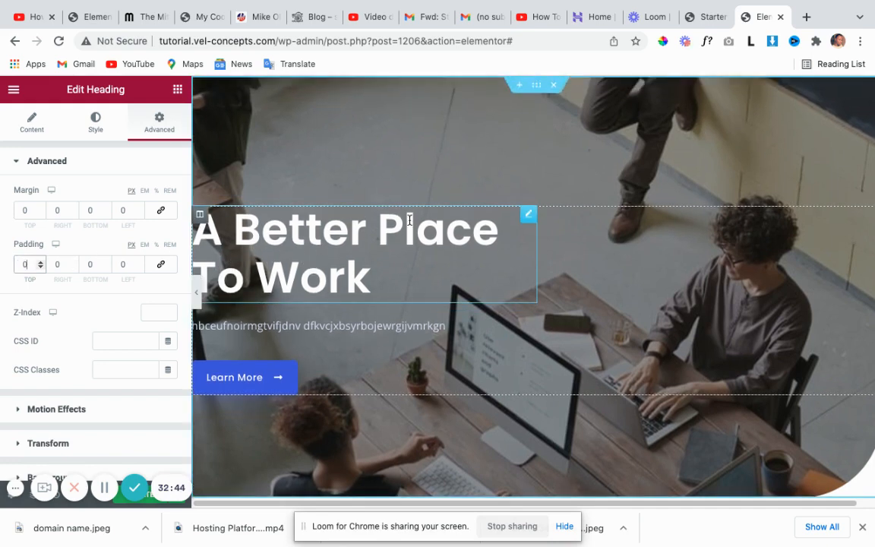
Select the hero section, unlink its margins, trial a larger top margin, then set Top to 0.
left_click(535, 85)
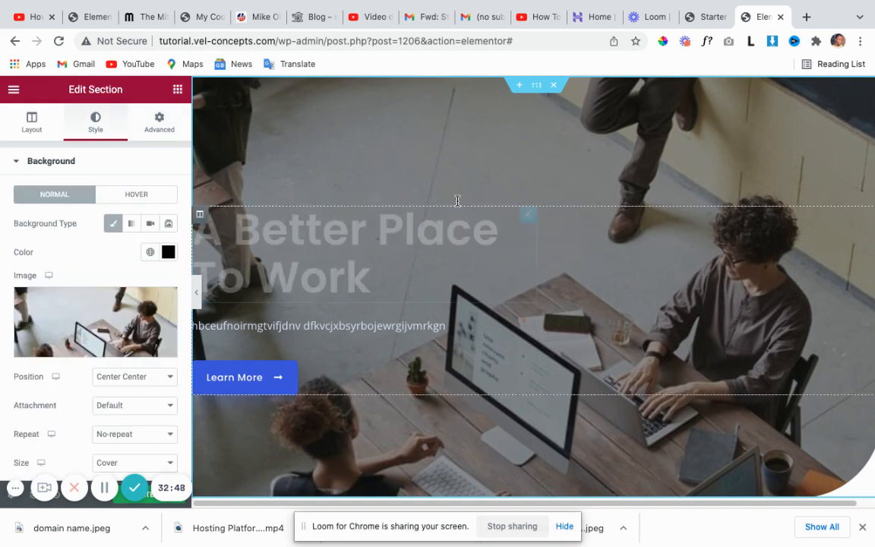
left_click(161, 121)
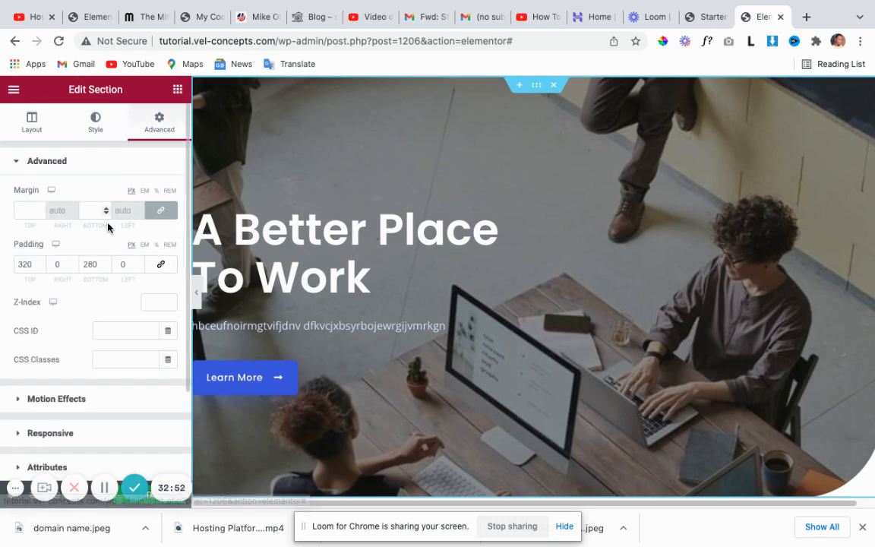
left_click(159, 211)
left_click(41, 208)
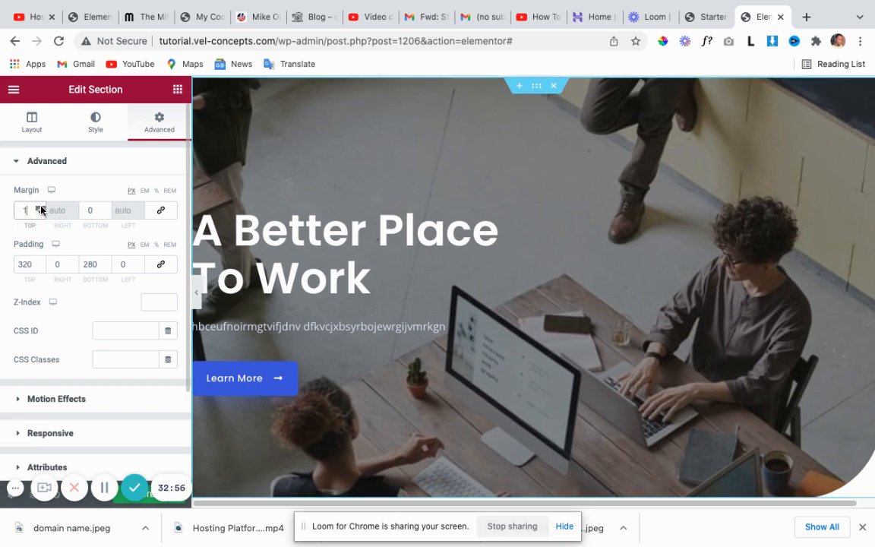
left_click(40, 208)
left_click(40, 208)
left_click(40, 208)
left_click(40, 208)
left_click(41, 208)
left_click(40, 208)
left_click(40, 208)
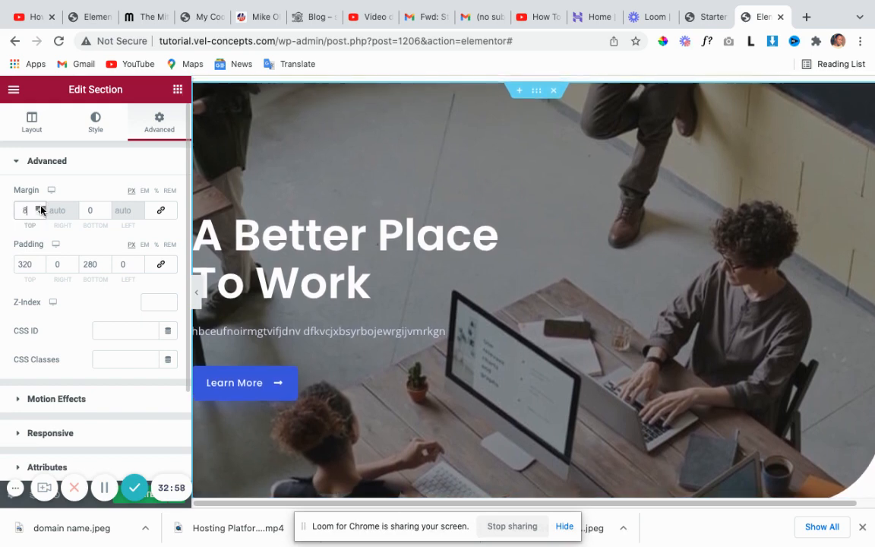
left_click(40, 208)
left_click(40, 208)
left_click(40, 208)
left_click(41, 208)
left_click(40, 209)
left_click(41, 208)
left_click(40, 208)
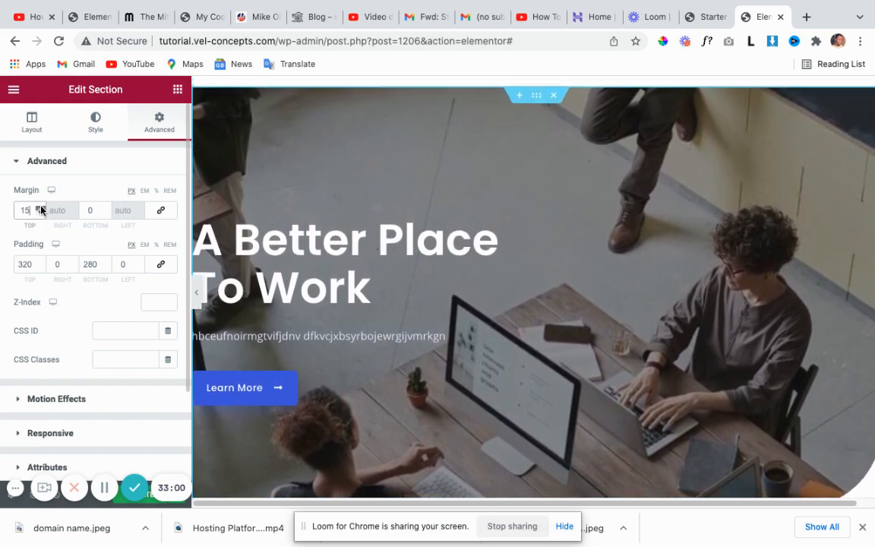
left_click(40, 208)
left_click(40, 208)
left_click(40, 208)
left_click(41, 208)
left_click(41, 208)
left_click(41, 208)
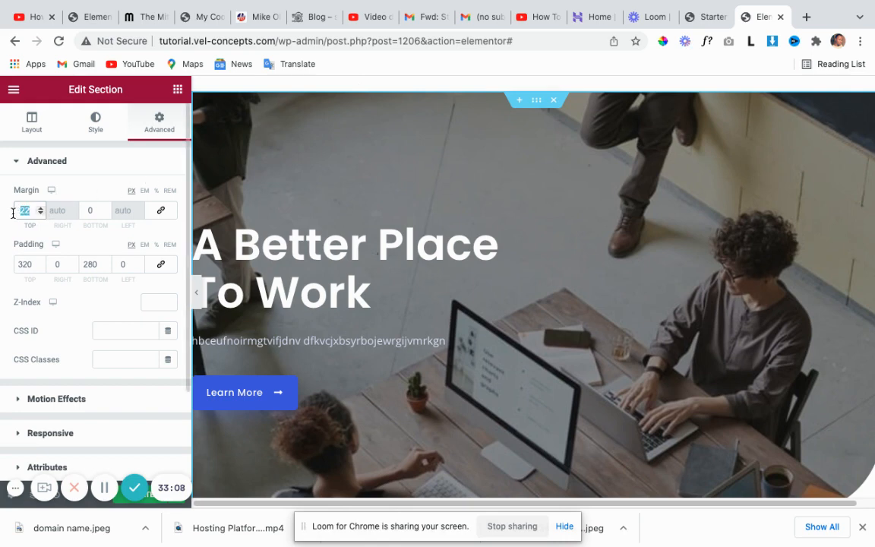
type("0")
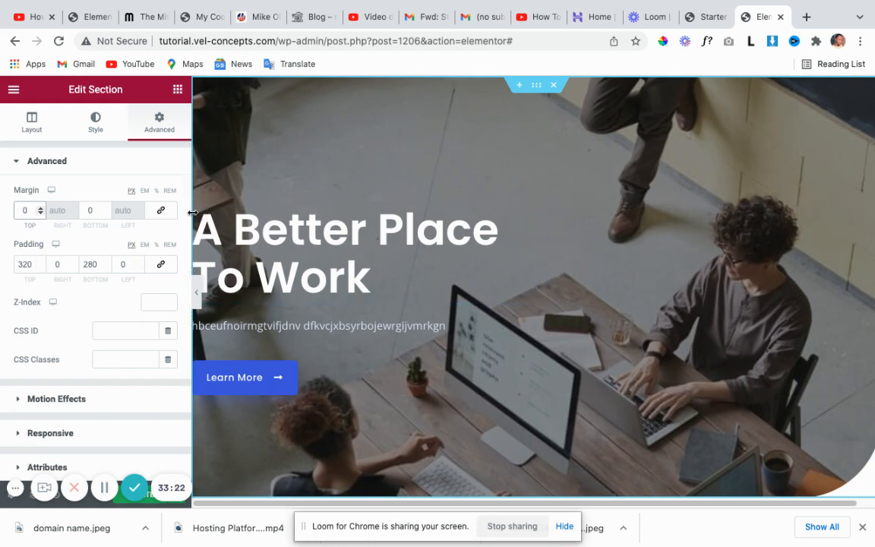
Set the hero section's padding to 320 px top and 280 px bottom.
double_click(33, 263)
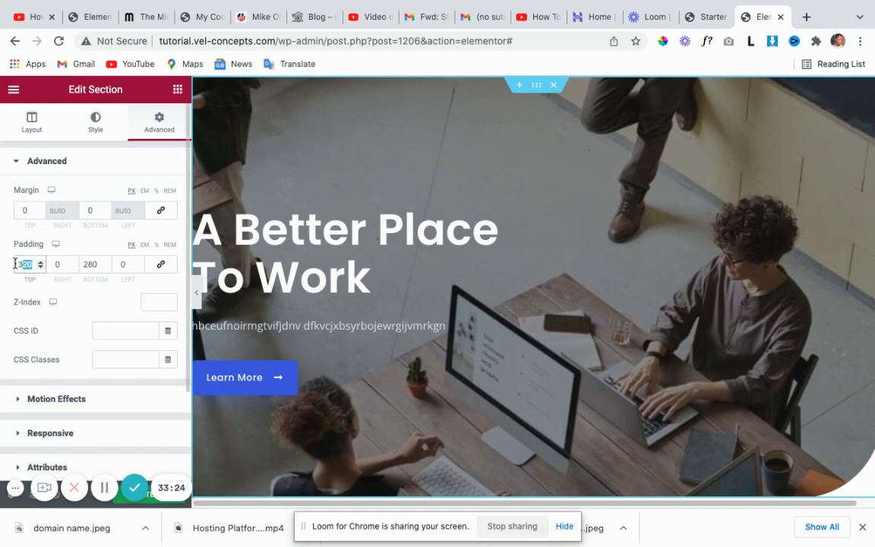
type("0")
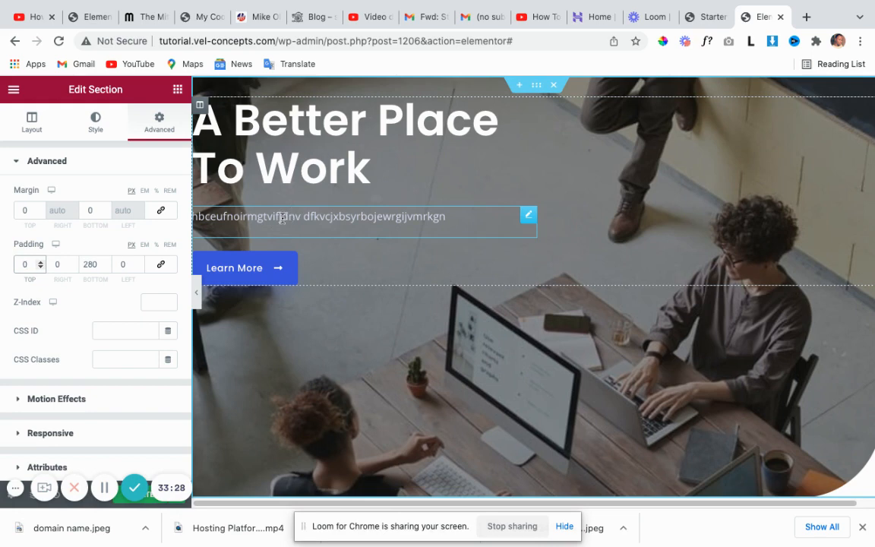
left_click(98, 263)
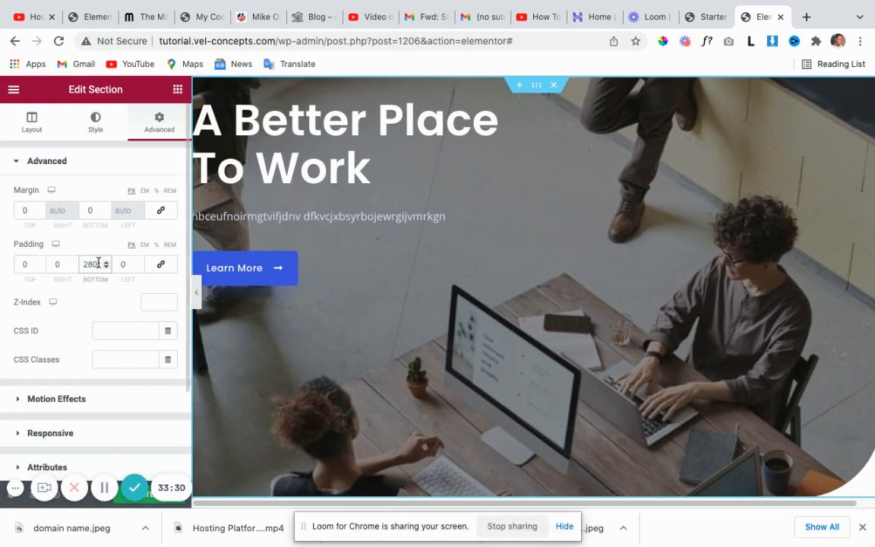
left_click_drag(98, 262, 80, 263)
type("0")
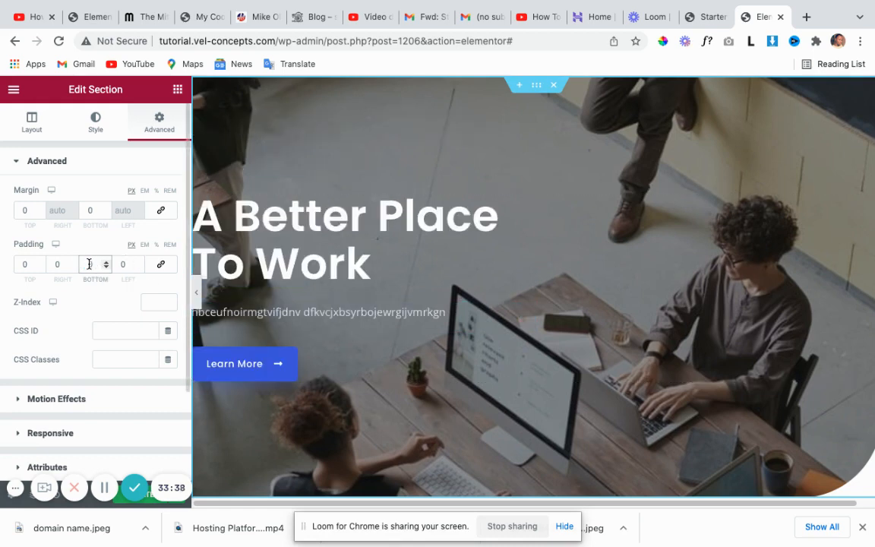
type("280")
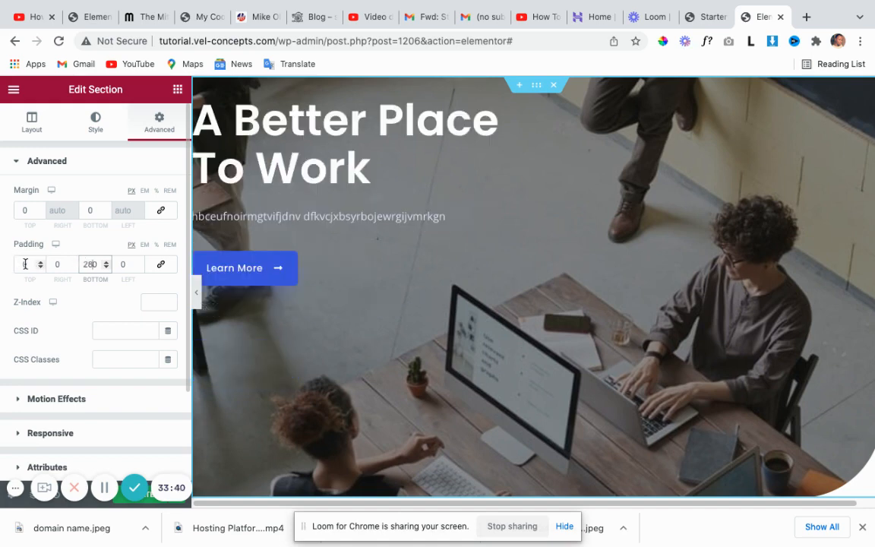
left_click(24, 264)
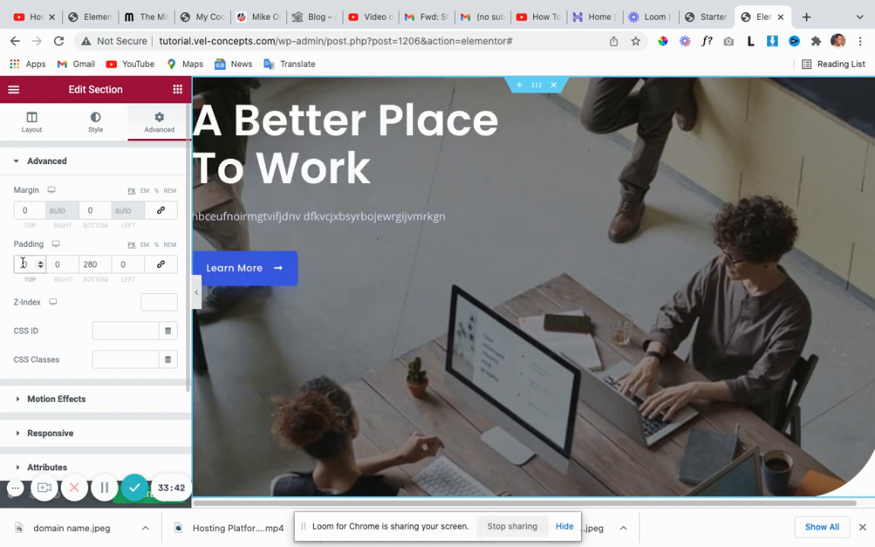
type("320")
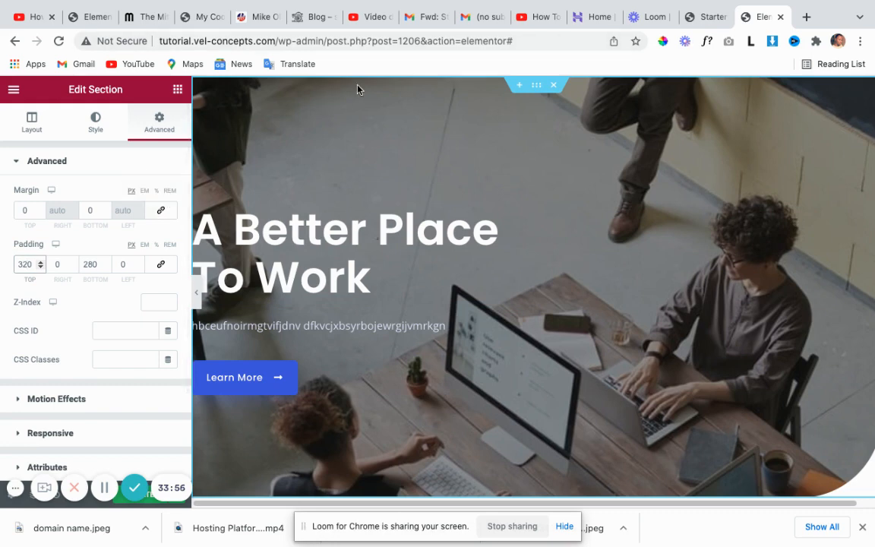
scroll(440, 254, "down", 2)
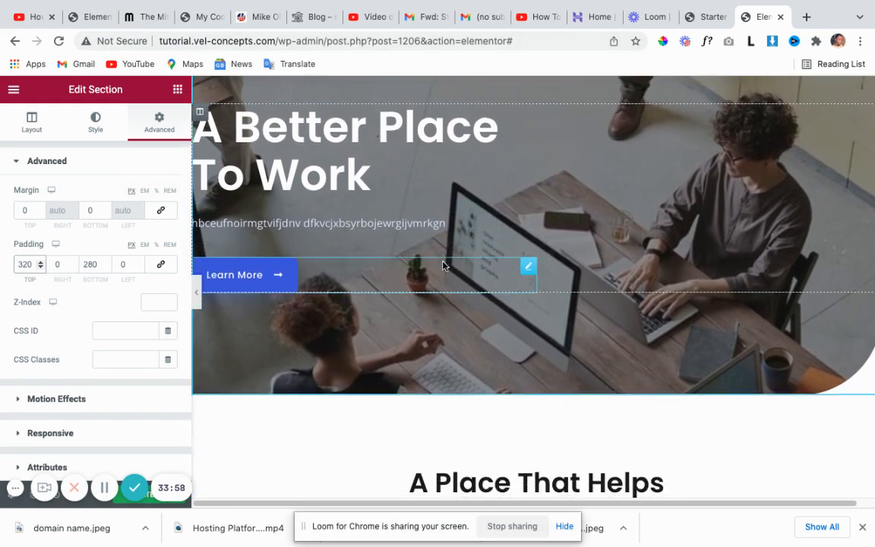
scroll(436, 261, "down", 3)
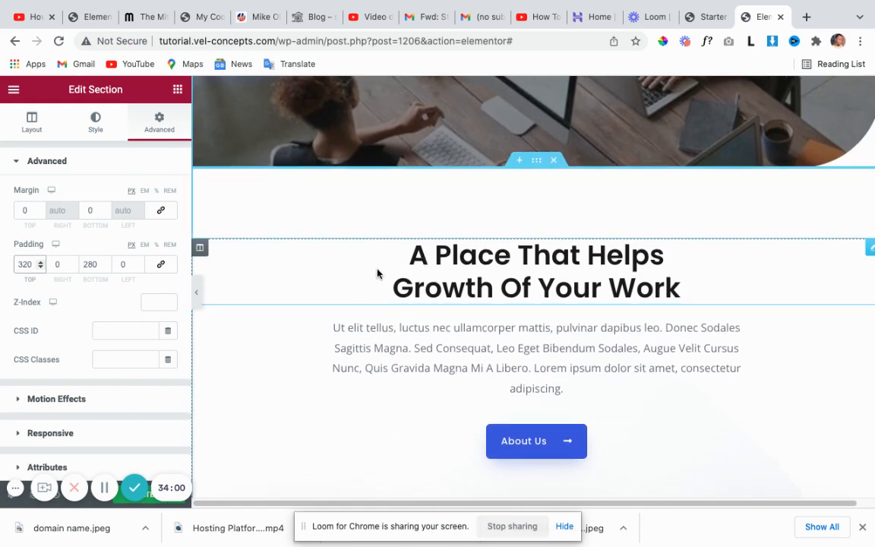
scroll(387, 353, "up", 3)
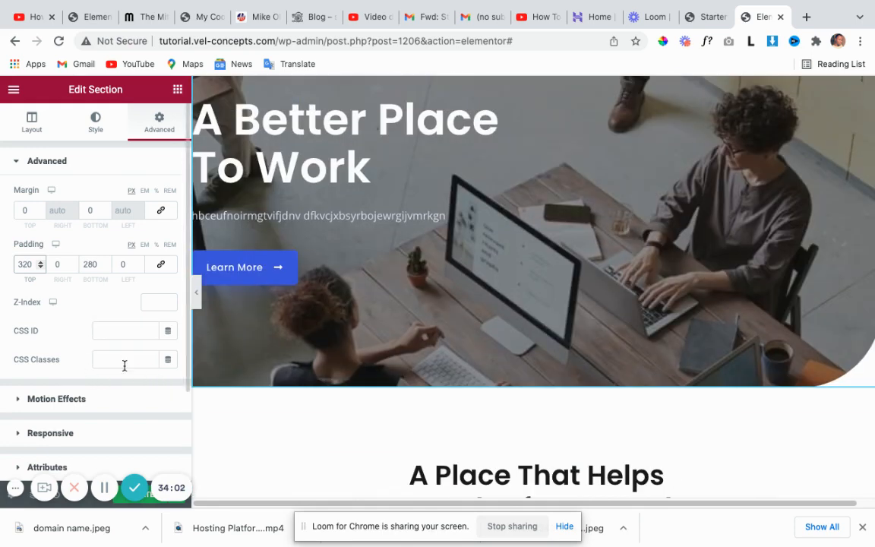
scroll(91, 364, "down", 1)
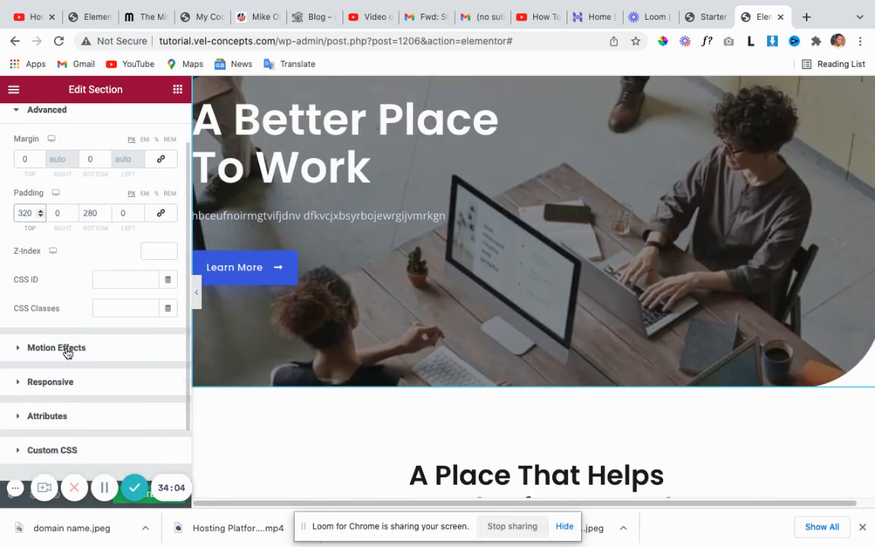
Change the A Better Place To Work heading's entrance animation from Fade In to Fade In Right.
left_click(17, 350)
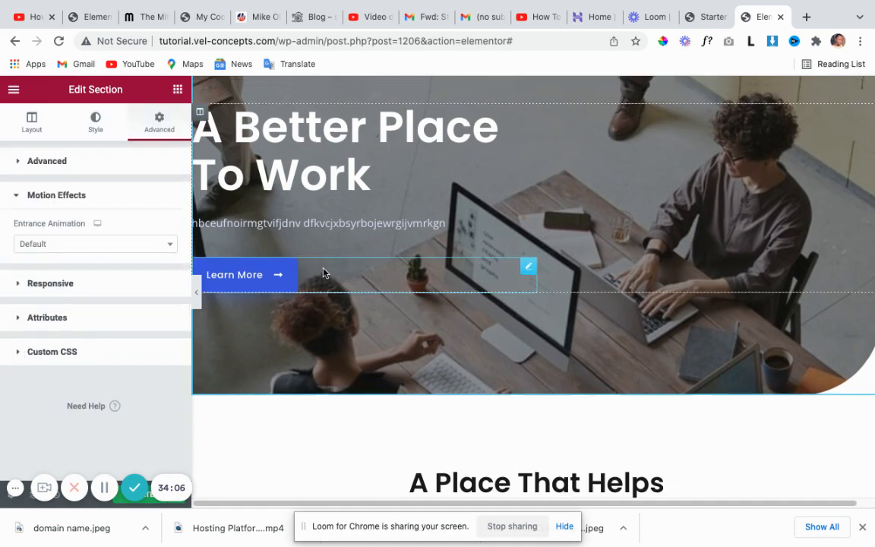
left_click(528, 121)
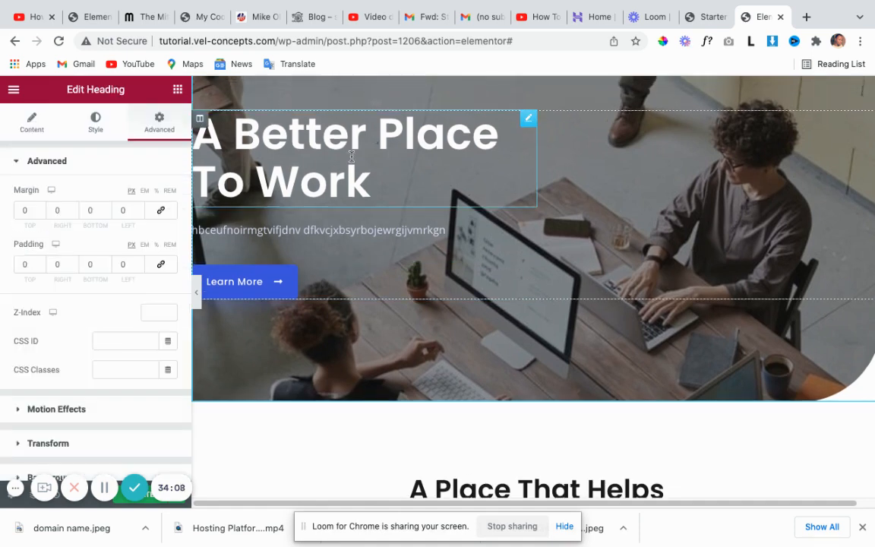
scroll(68, 331, "down", 1)
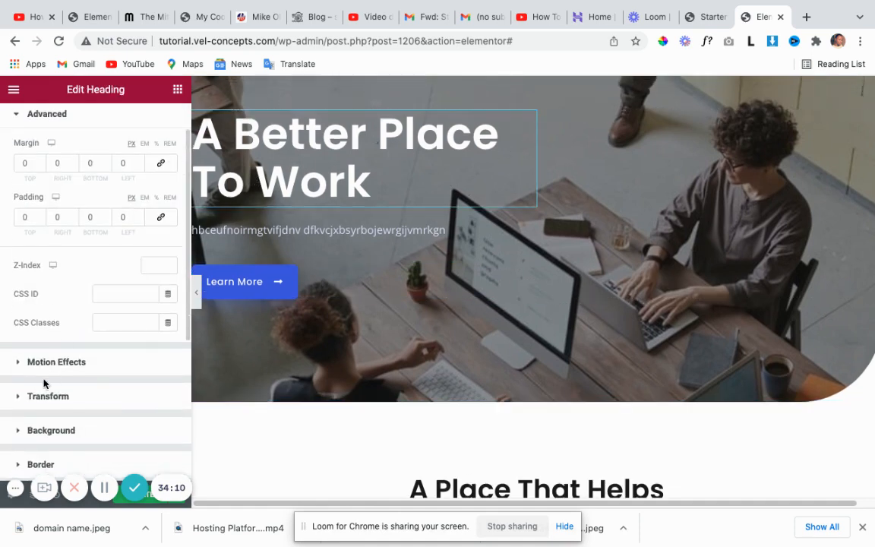
left_click(18, 368)
scroll(59, 357, "down", 2)
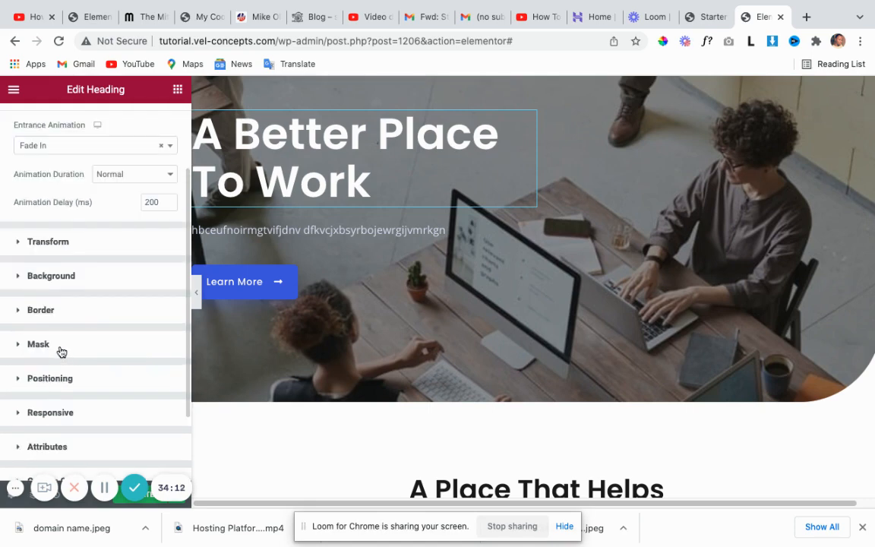
scroll(61, 352, "up", 1)
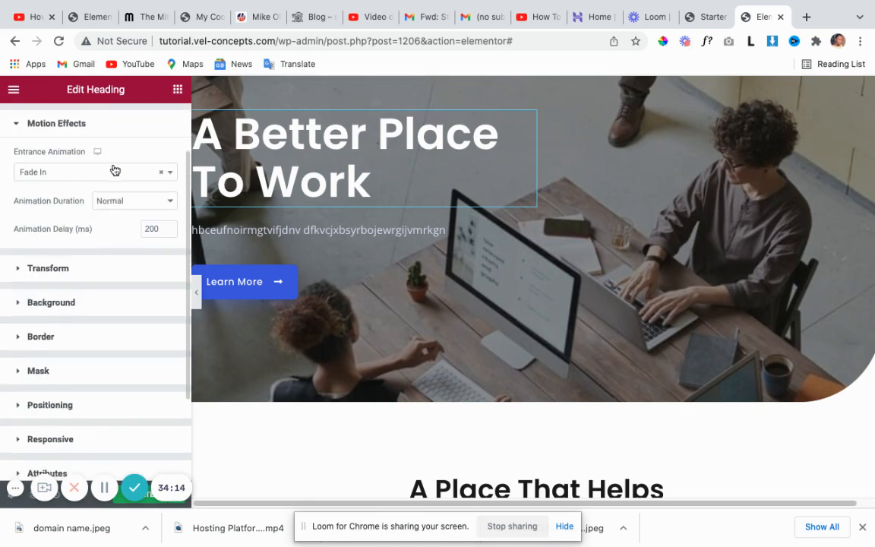
left_click(173, 176)
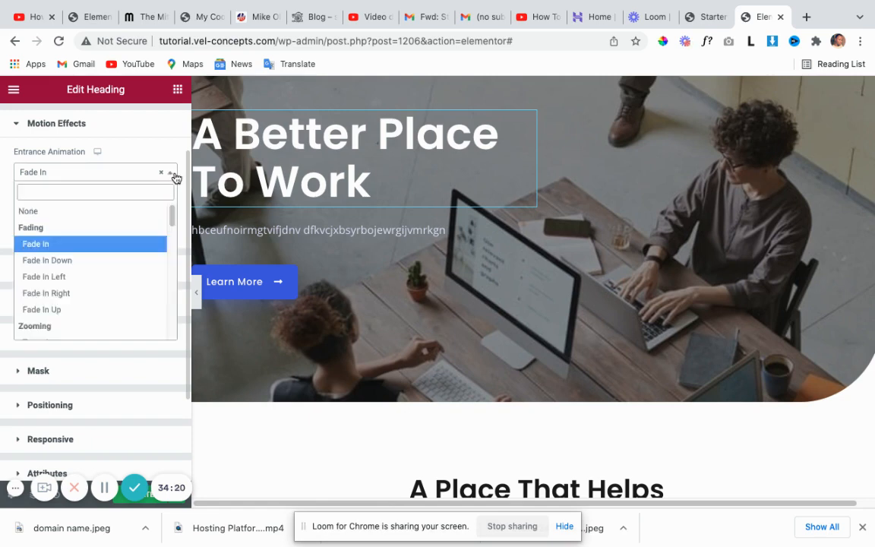
left_click(55, 277)
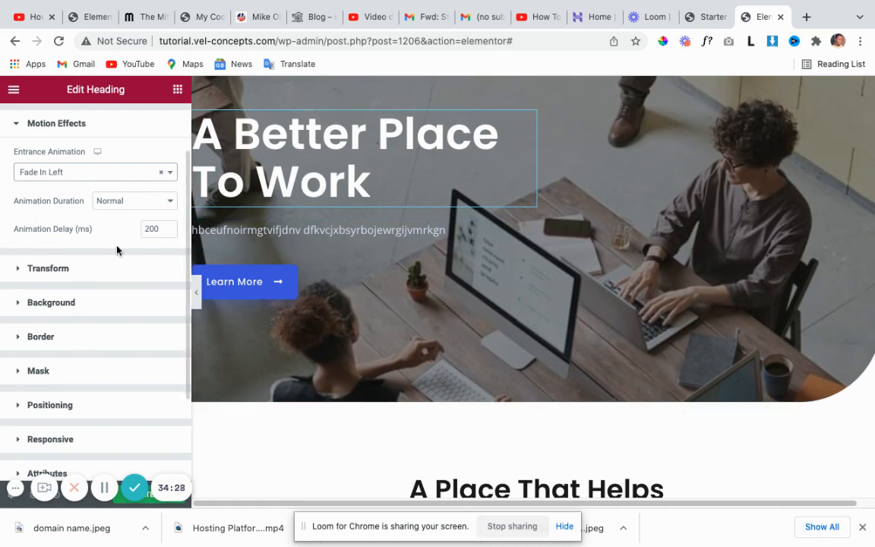
left_click(170, 174)
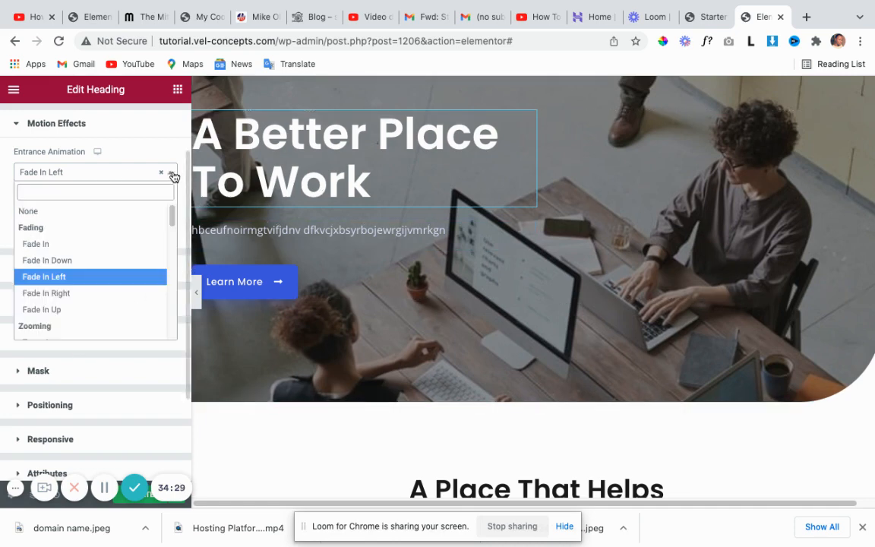
left_click(70, 293)
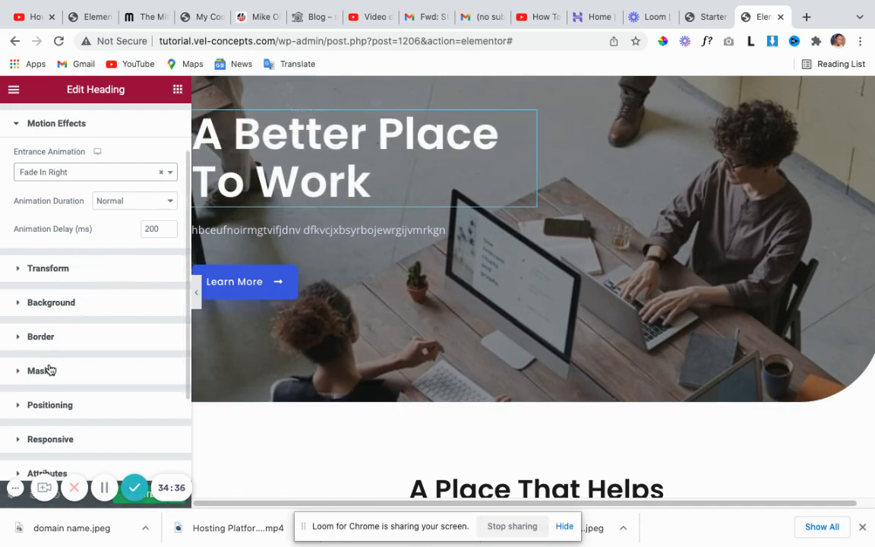
scroll(51, 369, "down", 1)
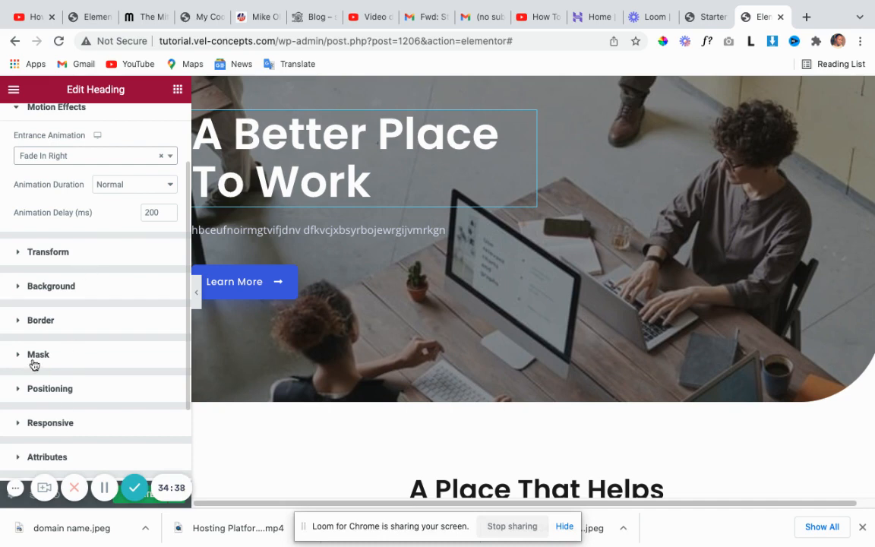
left_click(72, 285)
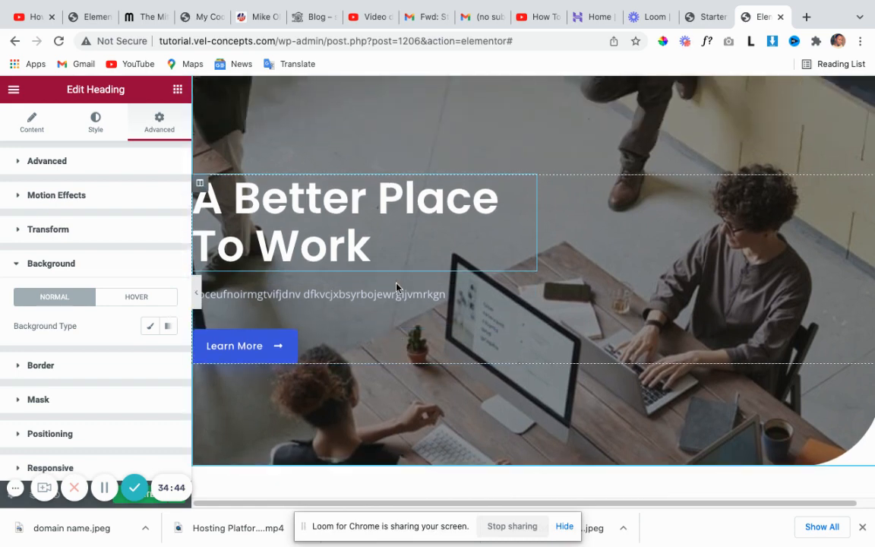
scroll(420, 326, "down", 4)
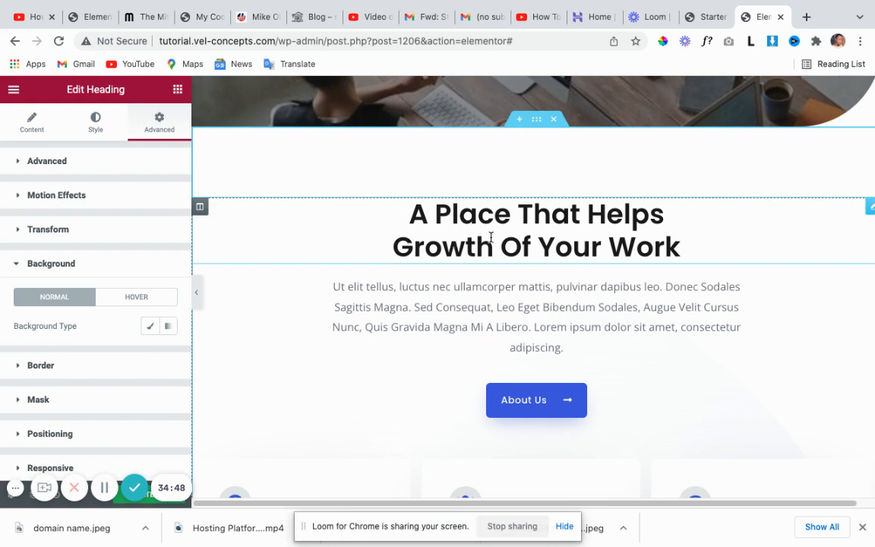
scroll(523, 306, "down", 2)
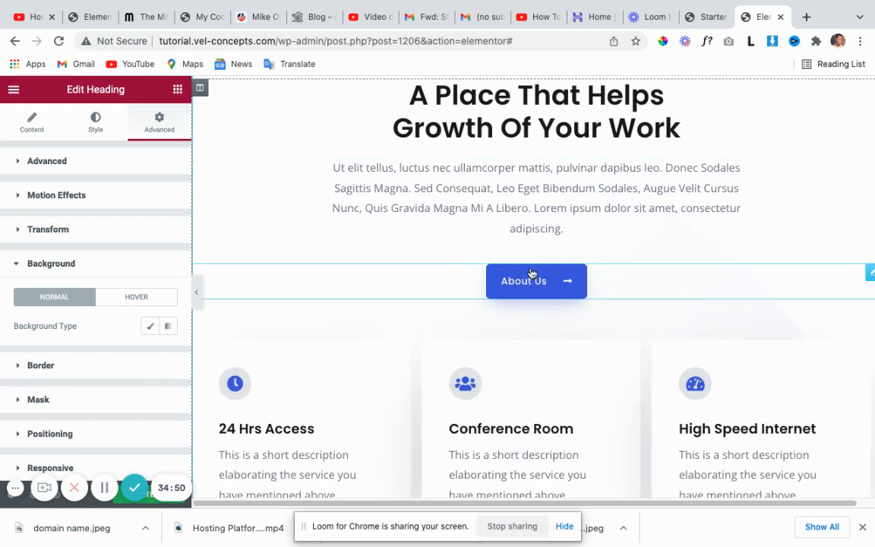
scroll(653, 266, "up", 4)
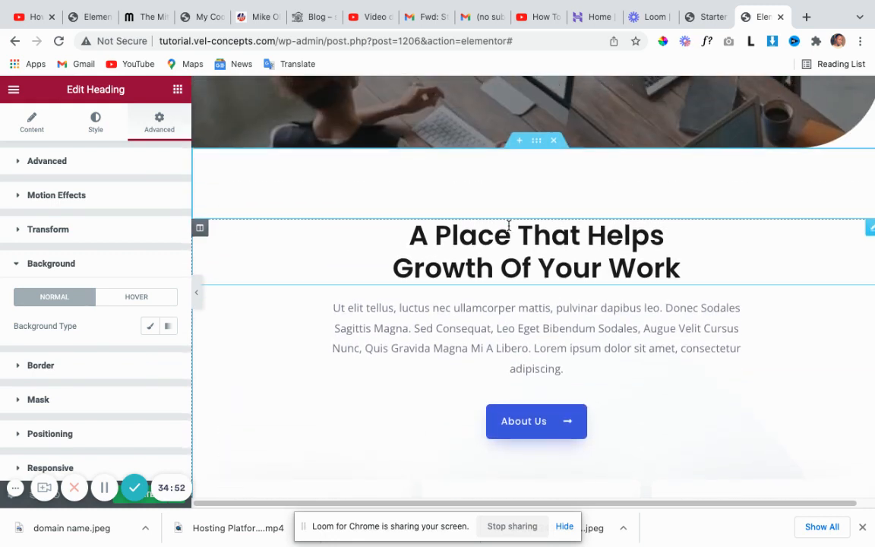
scroll(395, 224, "up", 2)
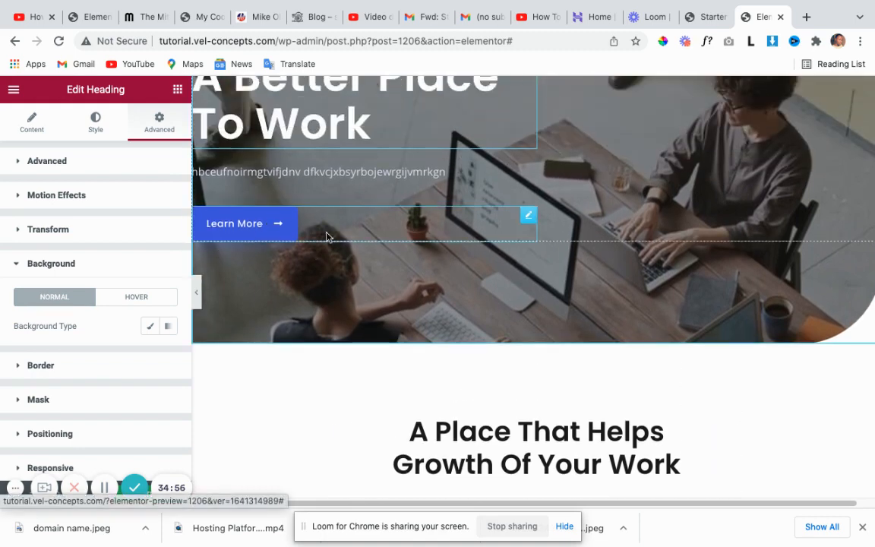
Replace the hero button's 'Learn More' text with 'About Us', keeping the Default button type.
left_click(529, 217)
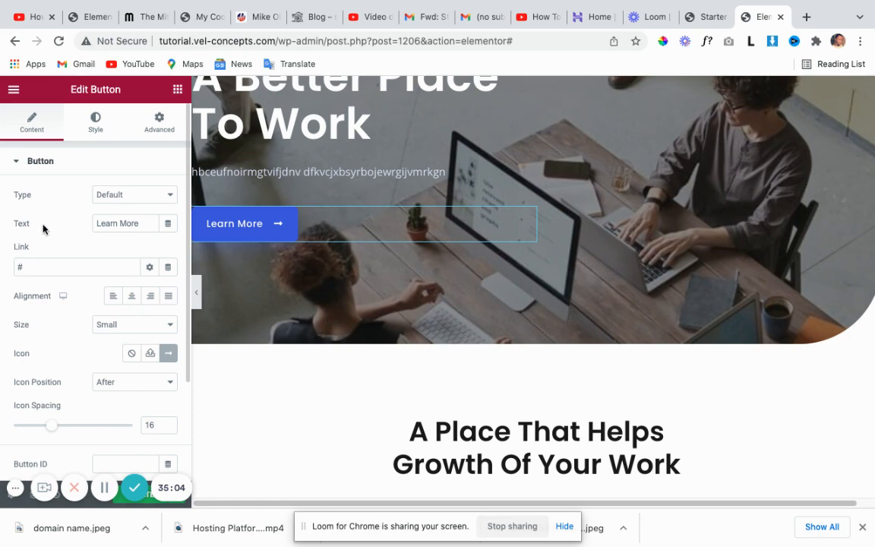
left_click(170, 197)
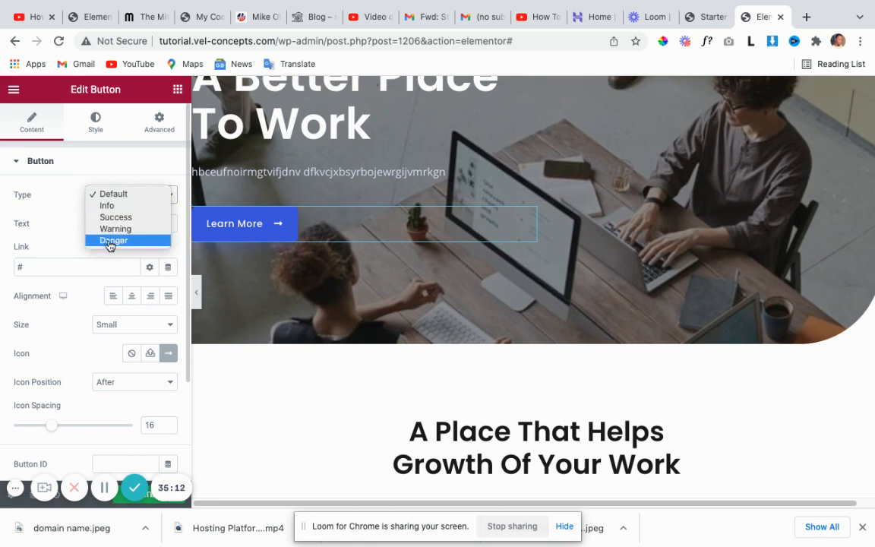
left_click(84, 220)
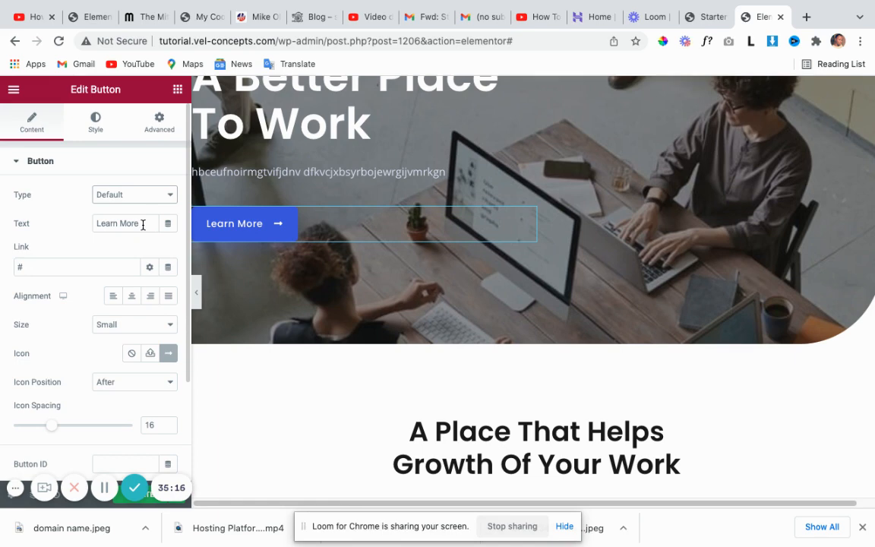
left_click_drag(143, 223, 59, 226)
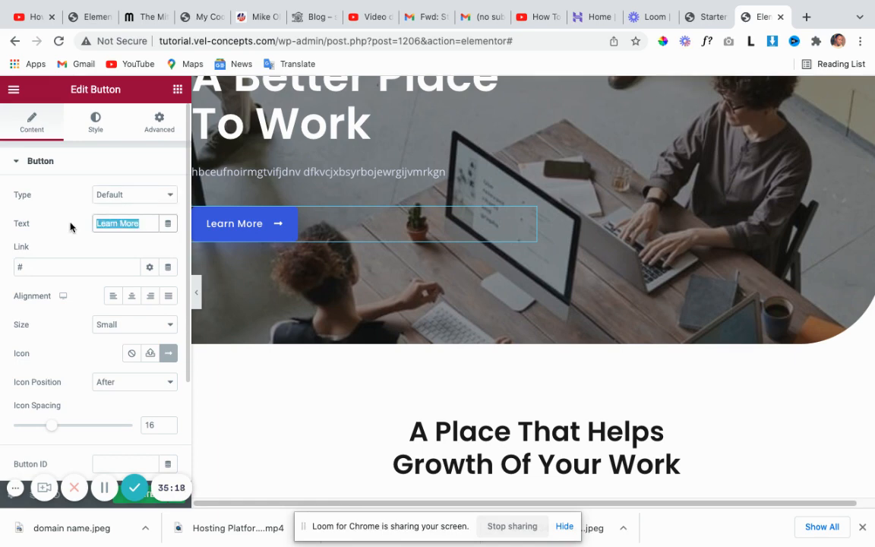
type("Abou")
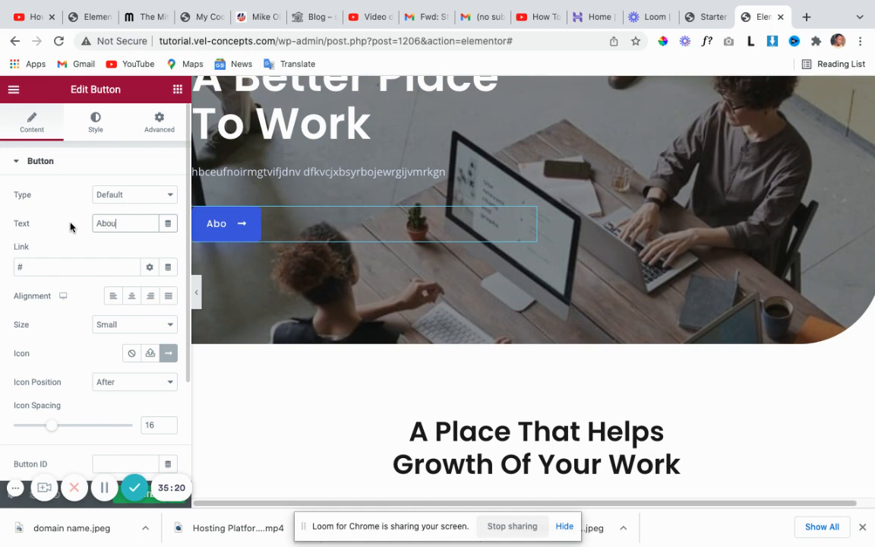
type("t Us")
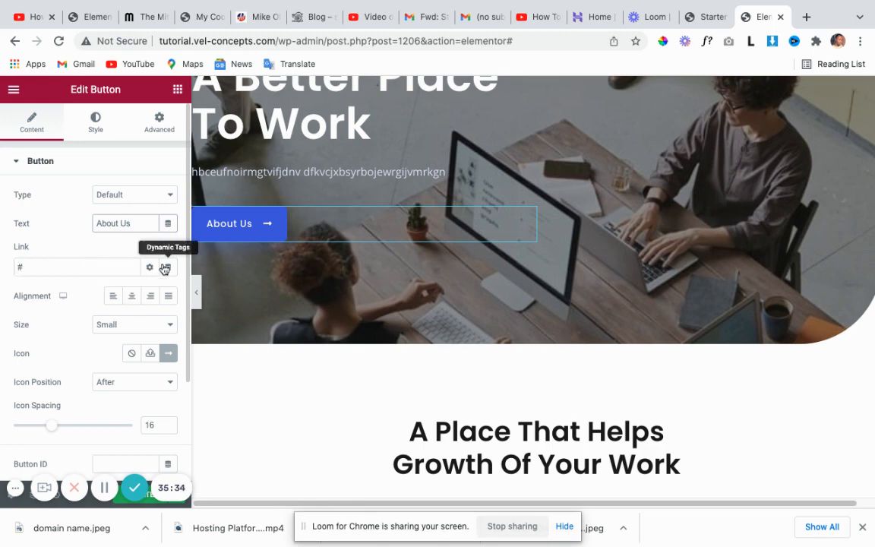
scroll(314, 221, "up", 1)
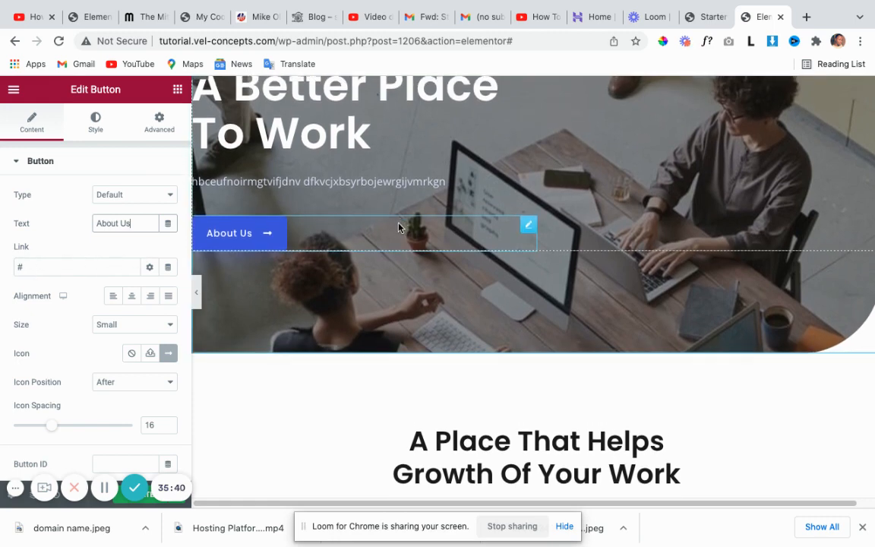
scroll(400, 225, "up", 3)
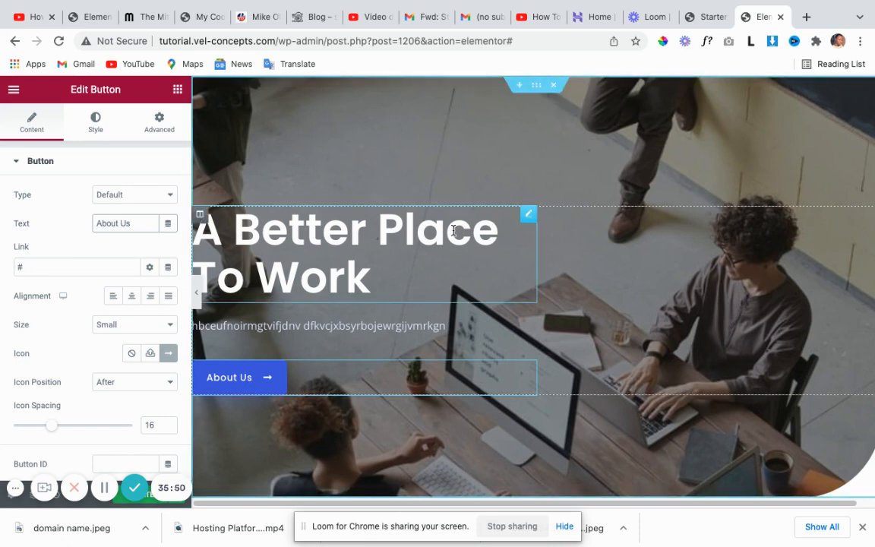
scroll(455, 225, "down", 1)
scroll(455, 230, "down", 1)
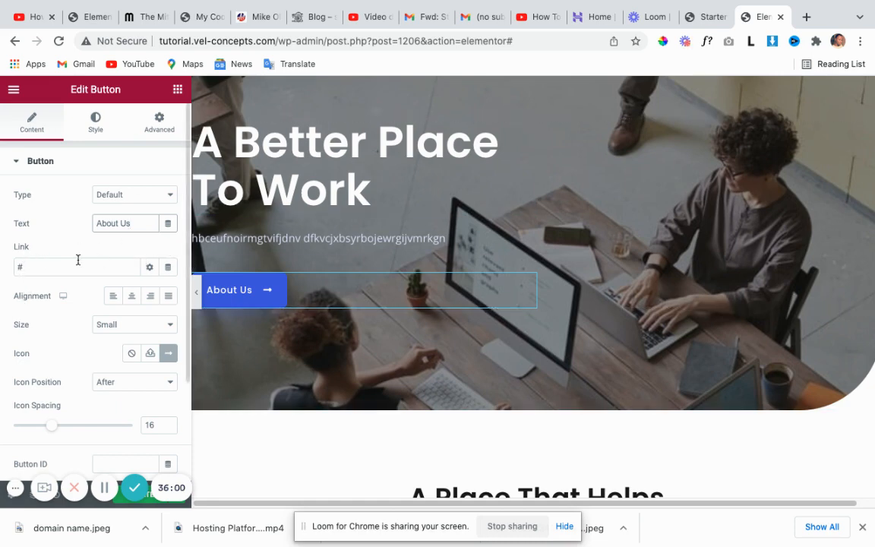
Replace the button's '#' link with the site's About Us page (/about-us/).
left_click_drag(25, 268, 12, 267)
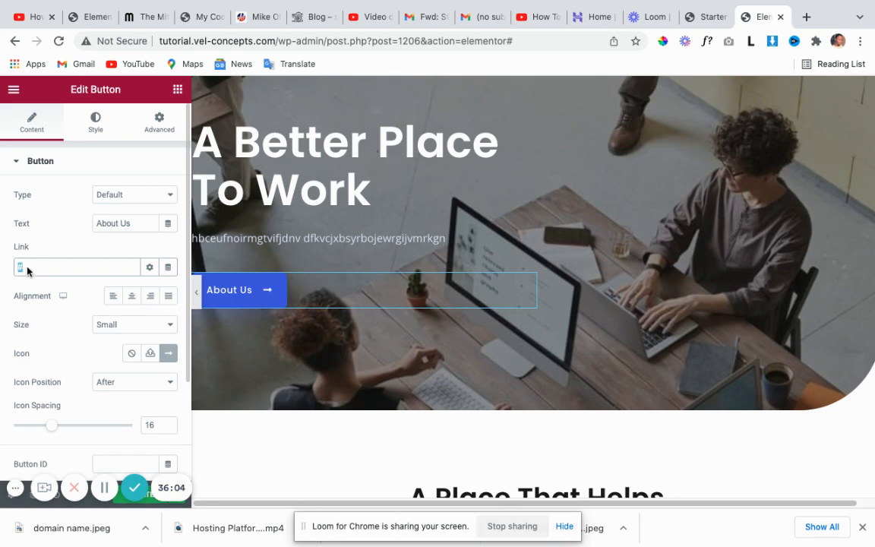
right_click(26, 267)
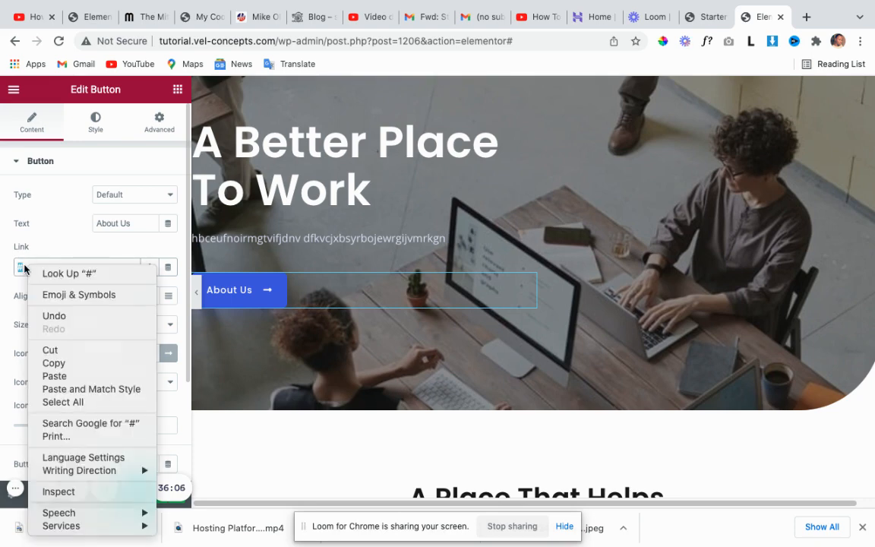
key("Escape")
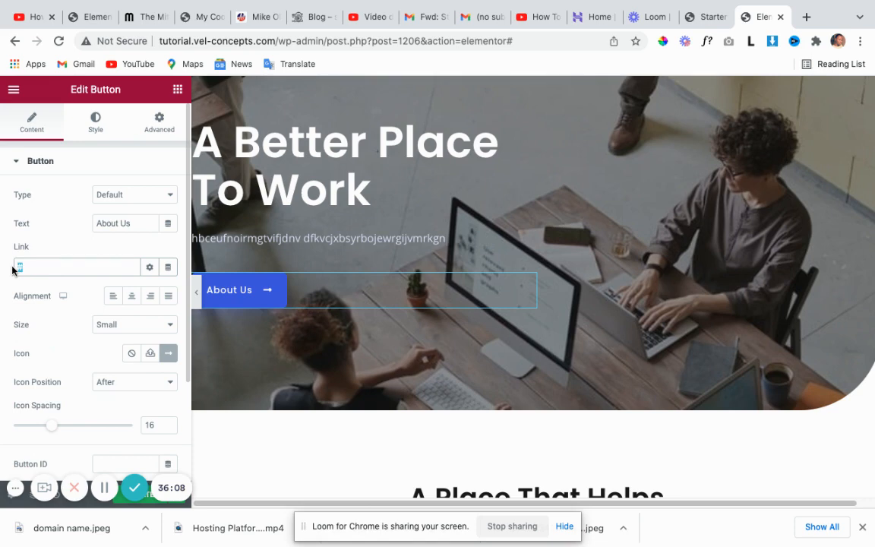
type("about us")
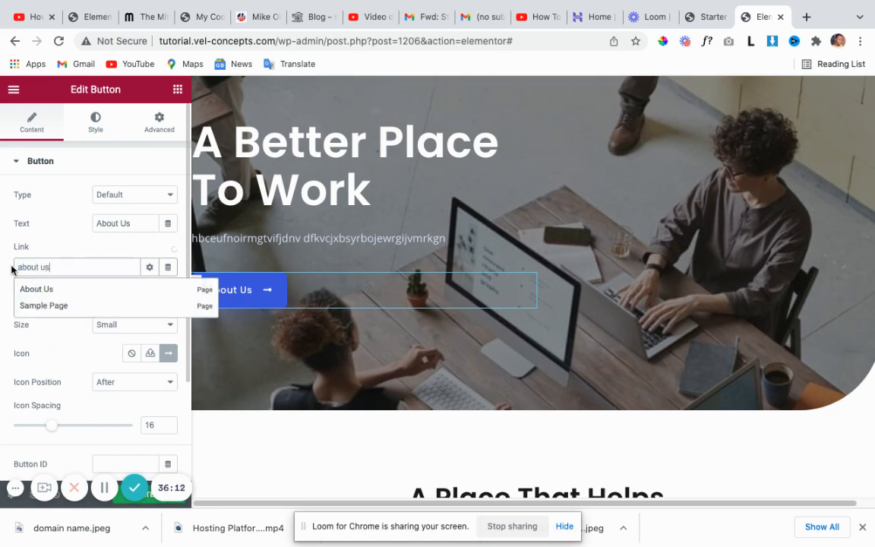
left_click(44, 289)
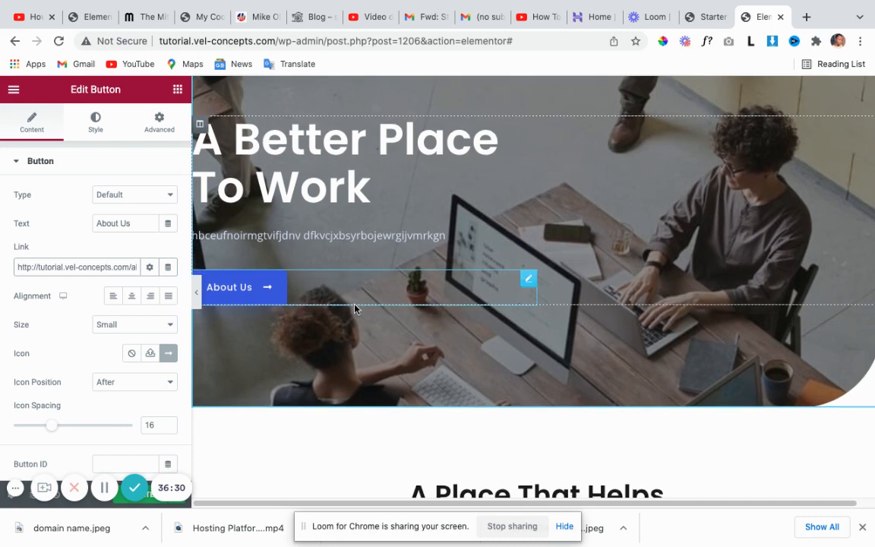
scroll(352, 308, "down", 1)
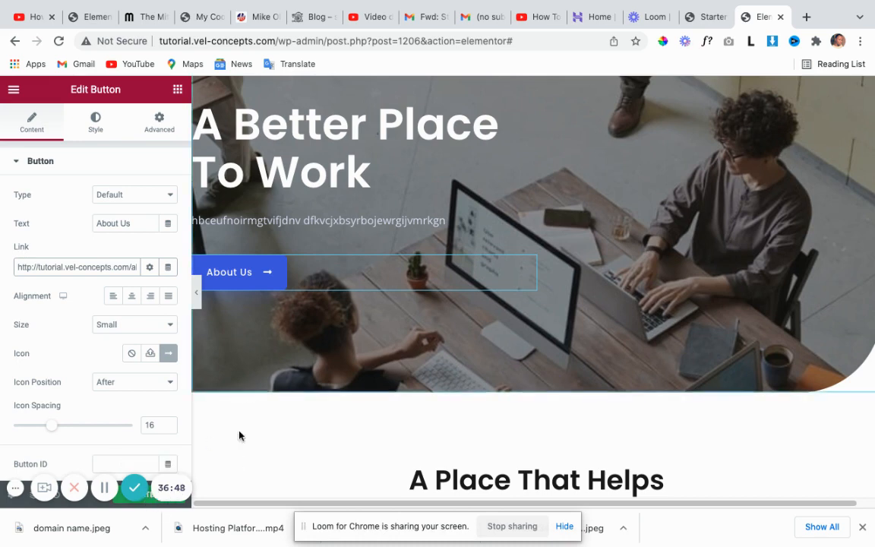
scroll(354, 371, "up", 1)
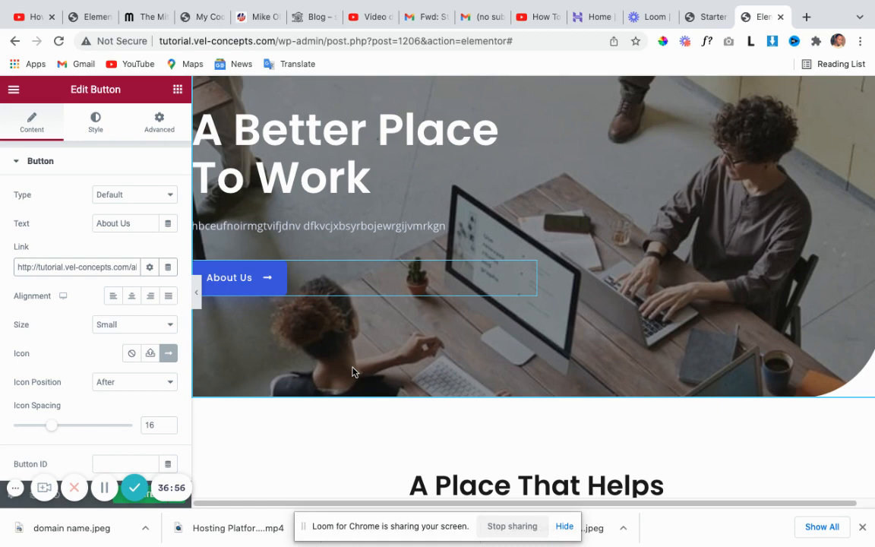
left_click(113, 297)
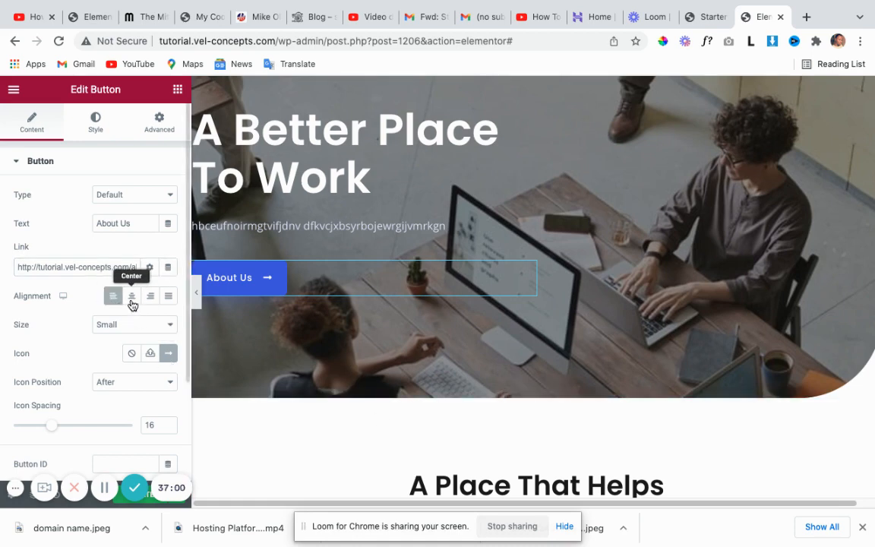
left_click(131, 302)
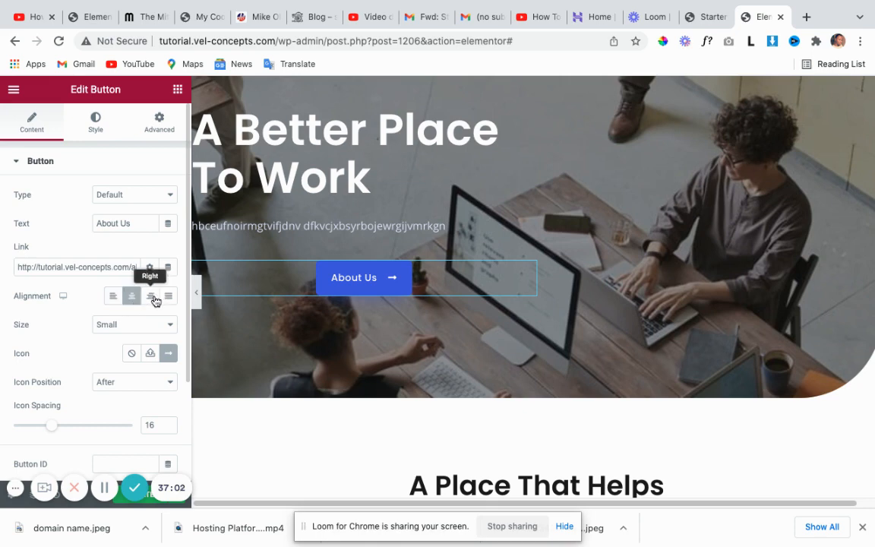
left_click(155, 302)
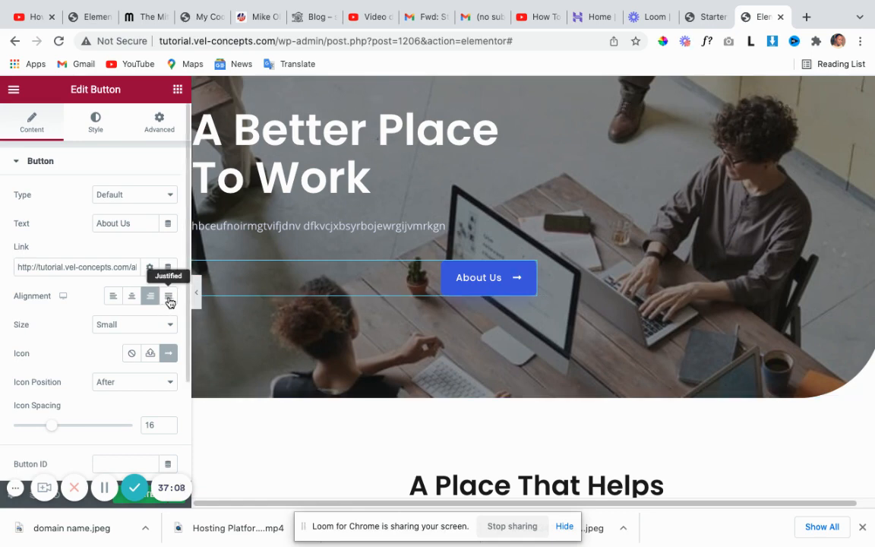
left_click(169, 299)
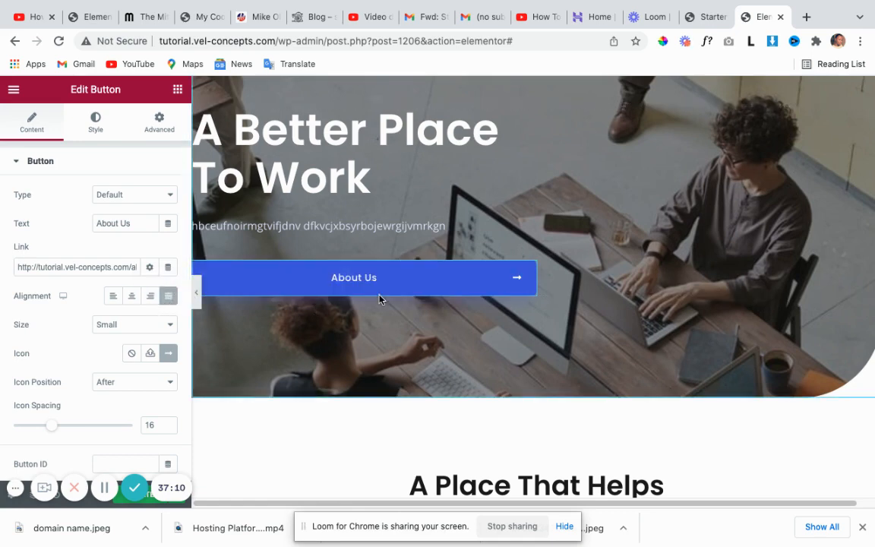
left_click(113, 296)
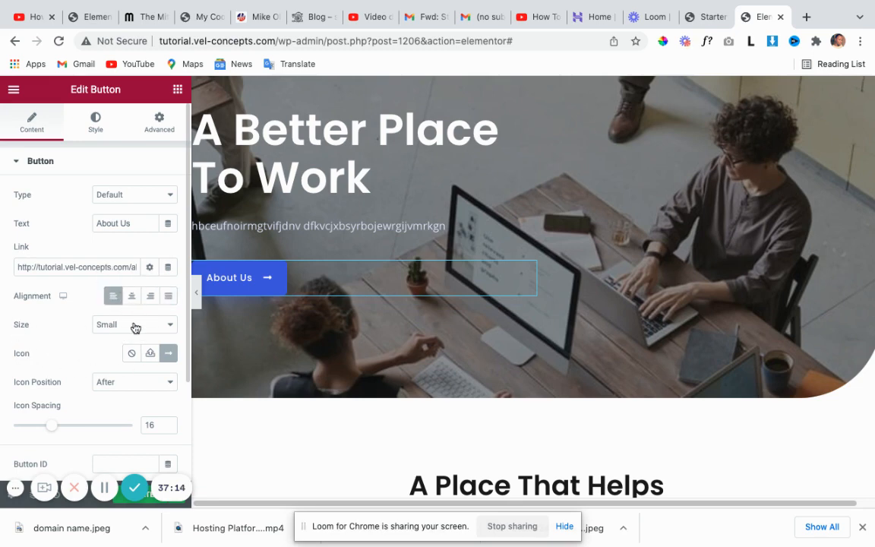
left_click(171, 325)
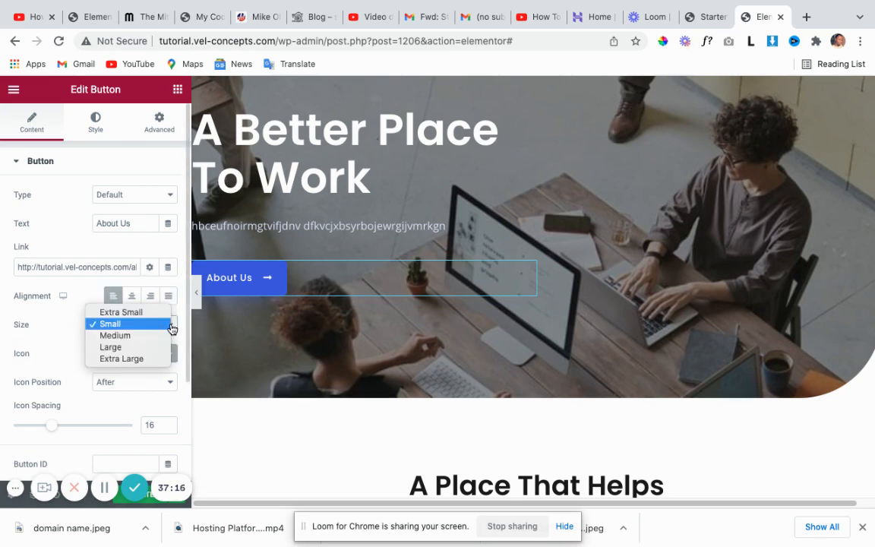
left_click(172, 327)
left_click(172, 329)
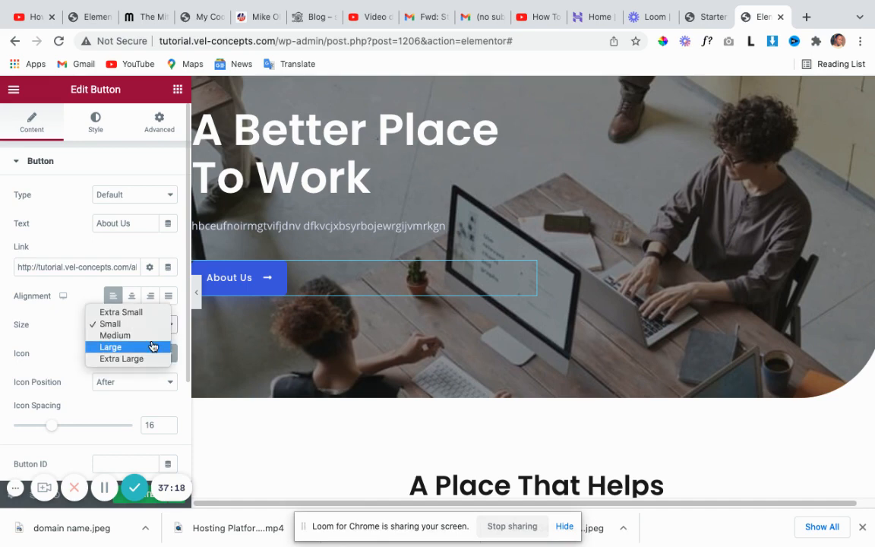
left_click(152, 346)
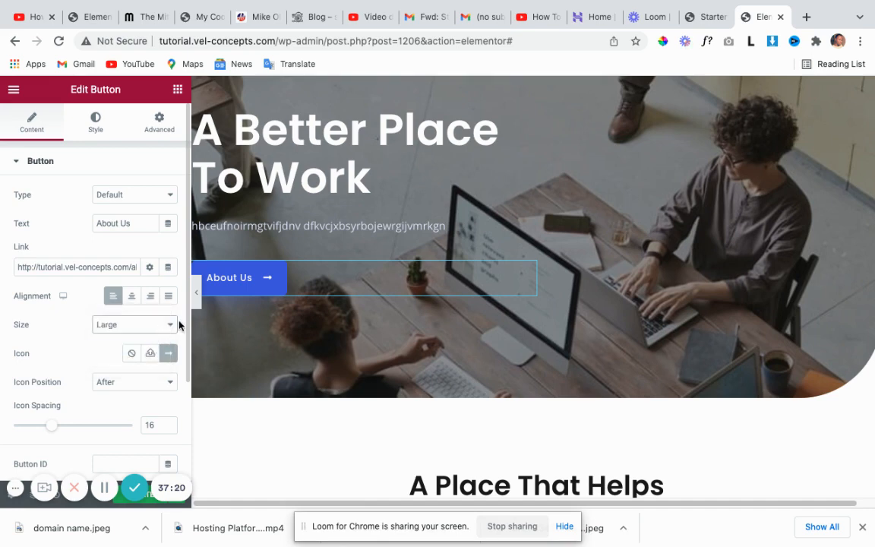
left_click(173, 326)
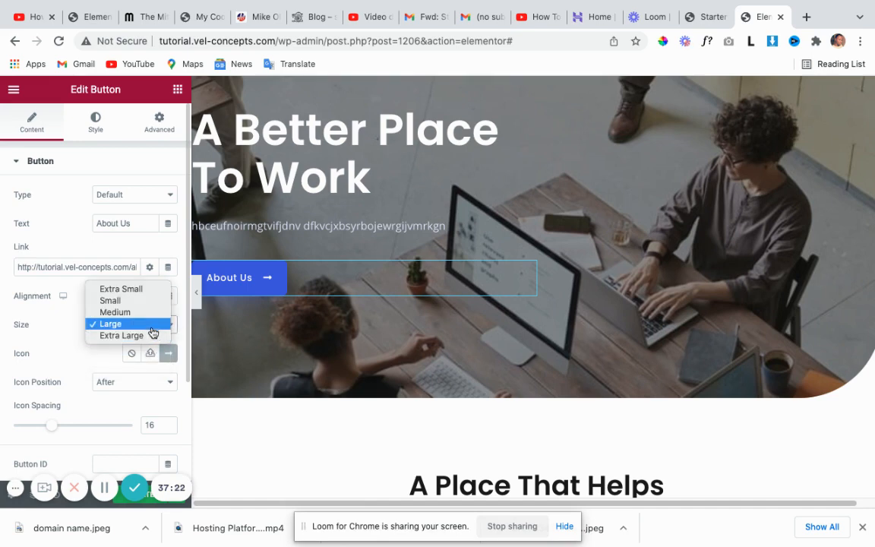
left_click(148, 335)
left_click(171, 326)
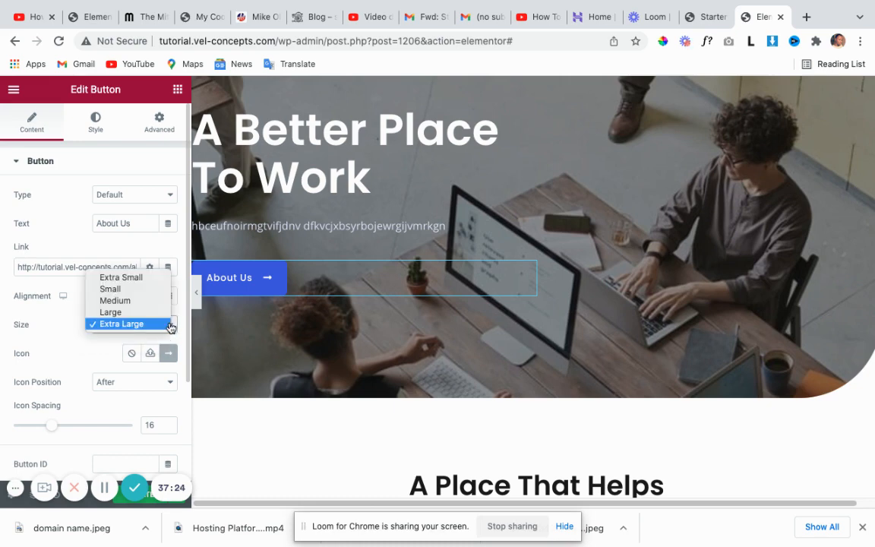
left_click(140, 301)
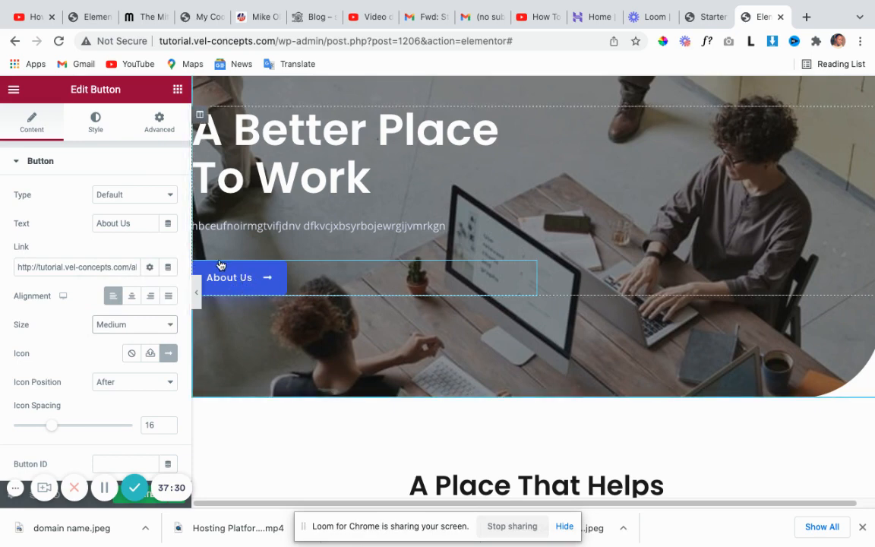
scroll(254, 278, "down", 1)
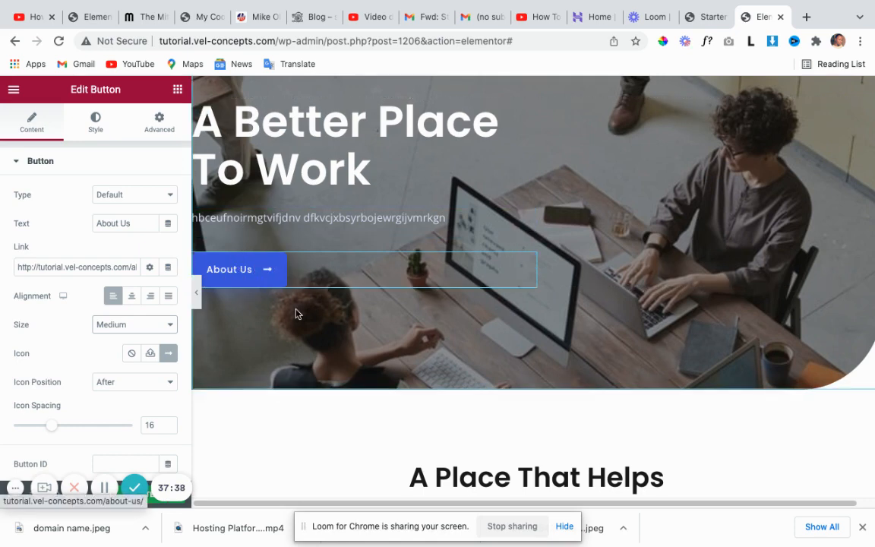
scroll(298, 311, "down", 1)
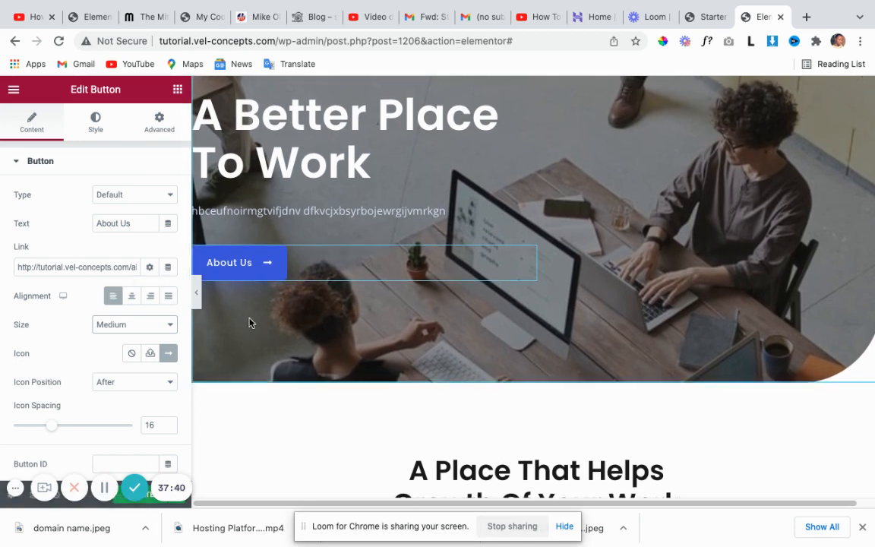
scroll(248, 322, "down", 1)
scroll(220, 305, "up", 1)
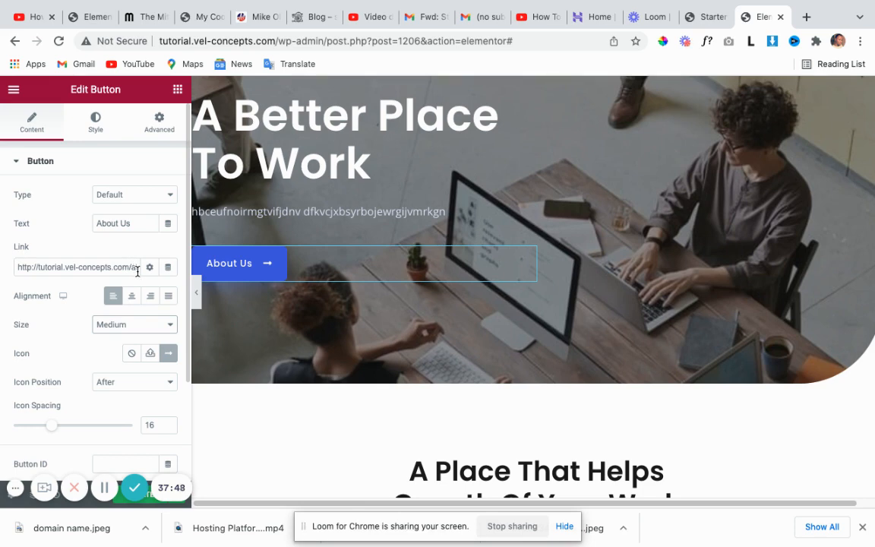
scroll(70, 336, "down", 3)
scroll(70, 336, "down", 1)
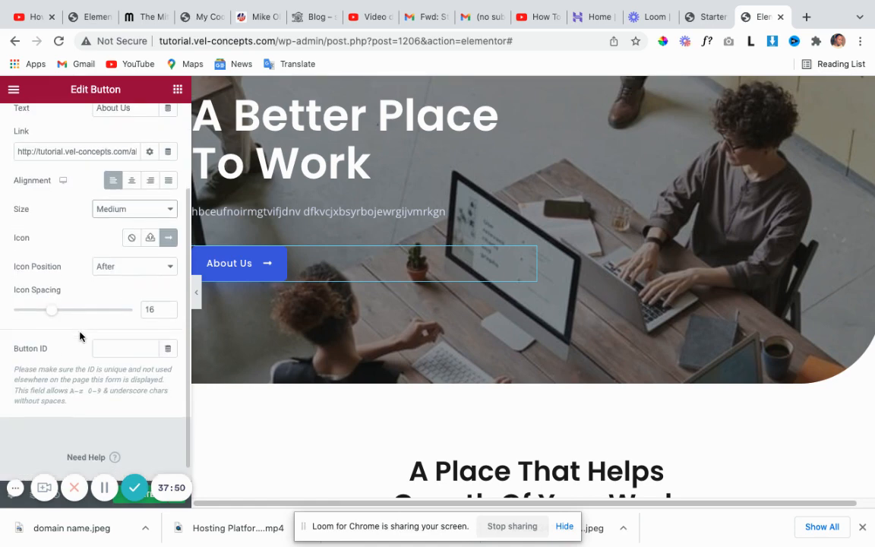
scroll(70, 341, "up", 4)
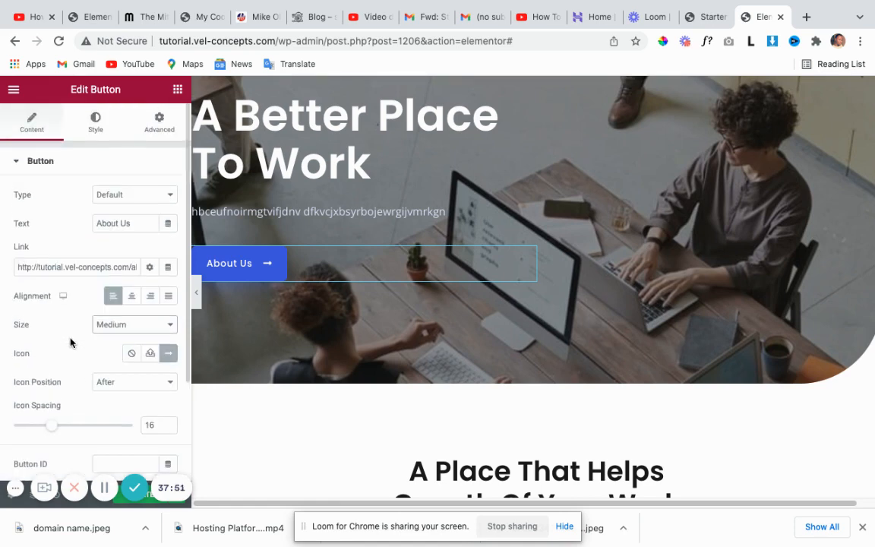
Set the About Us button's typography family to Montserrat and clear the size back to default.
left_click(94, 126)
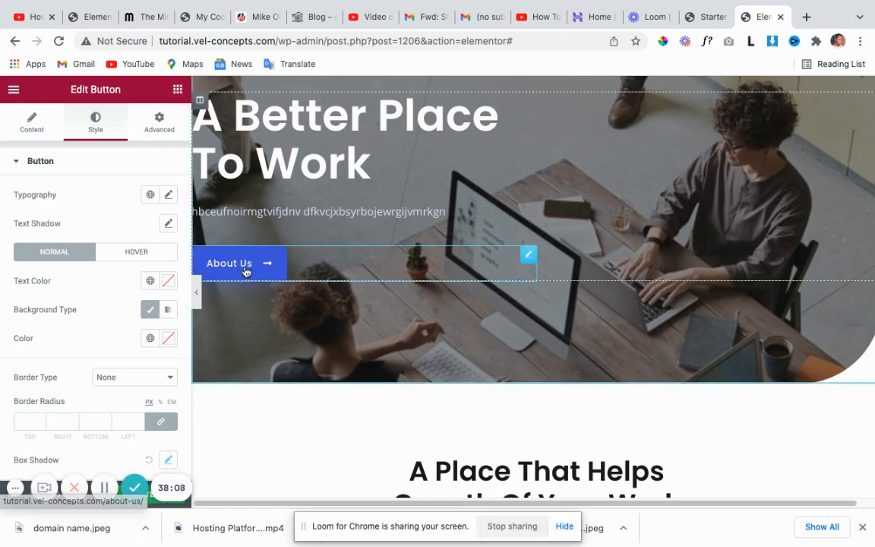
left_click(168, 196)
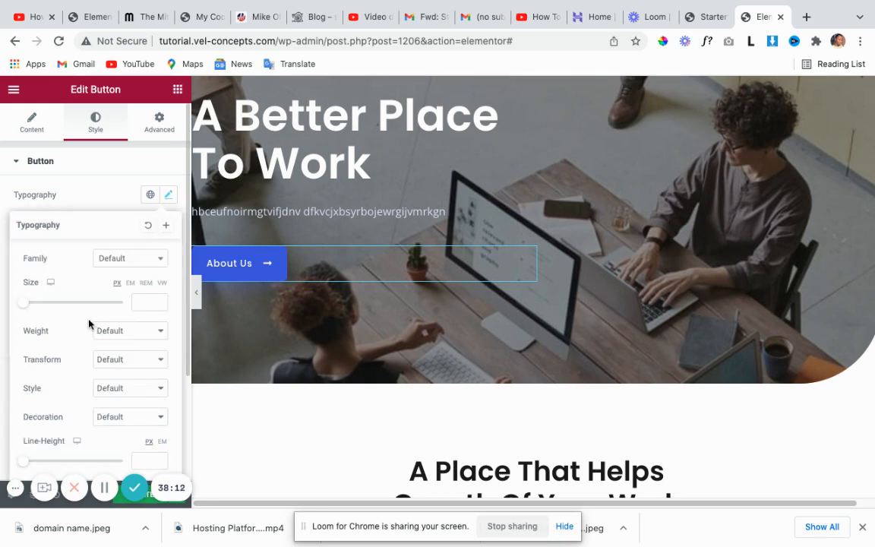
left_click(154, 262)
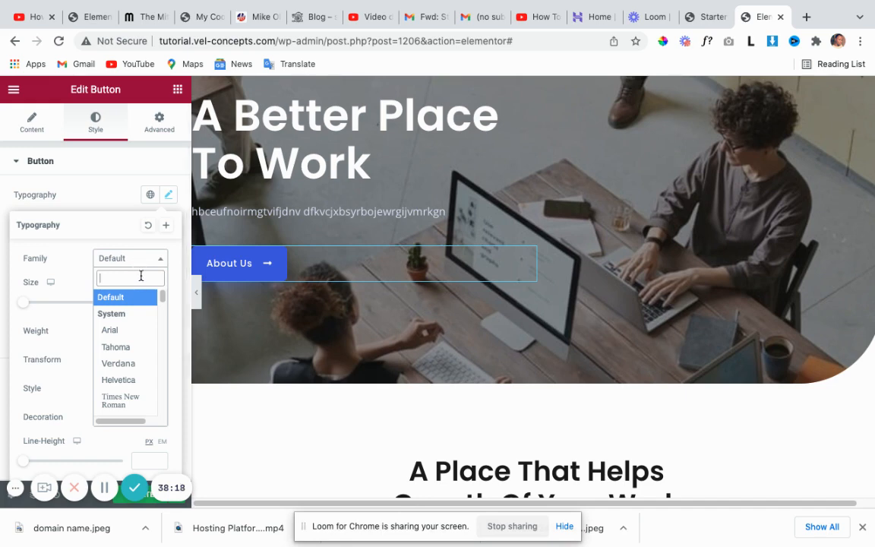
type("mont")
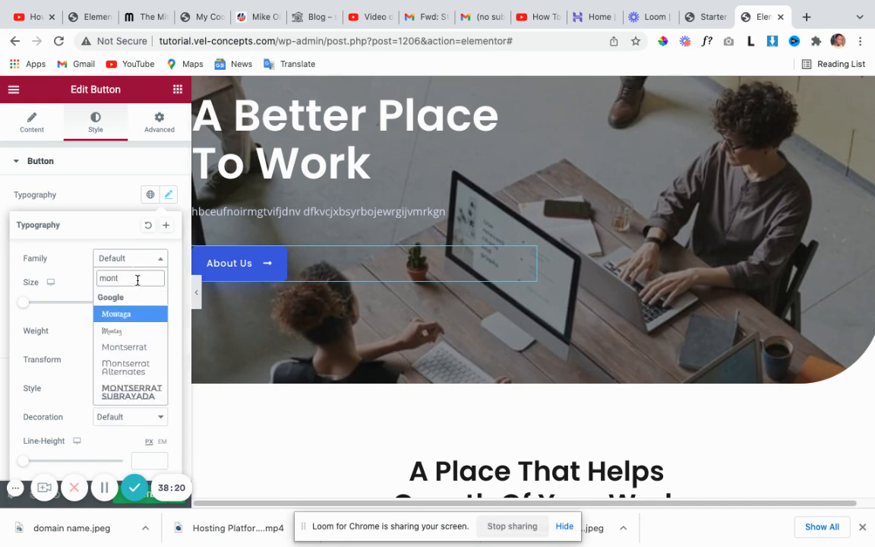
left_click(128, 346)
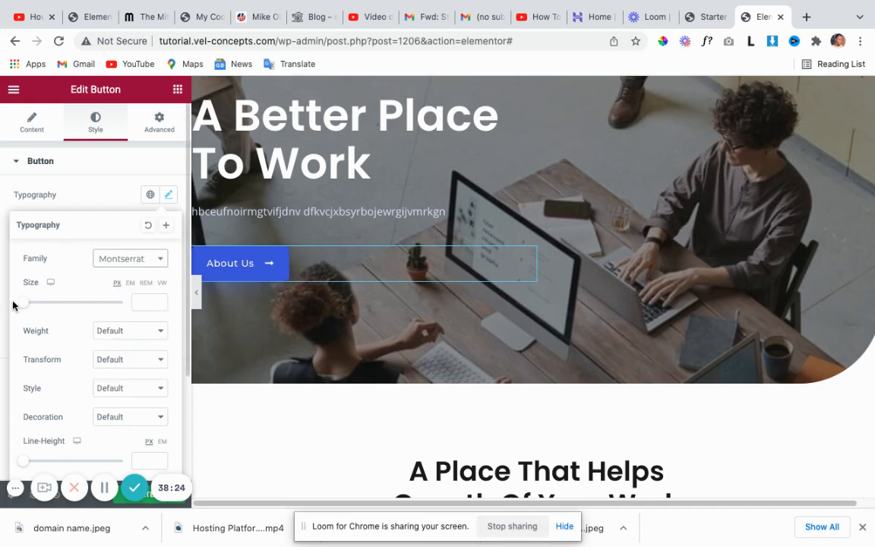
left_click_drag(24, 303, 37, 287)
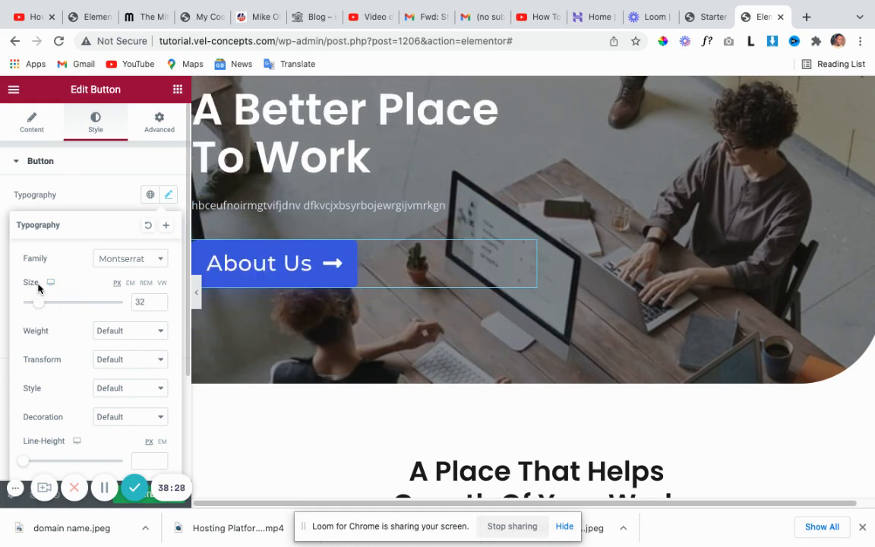
left_click_drag(146, 302, 137, 303)
key("BackSpace")
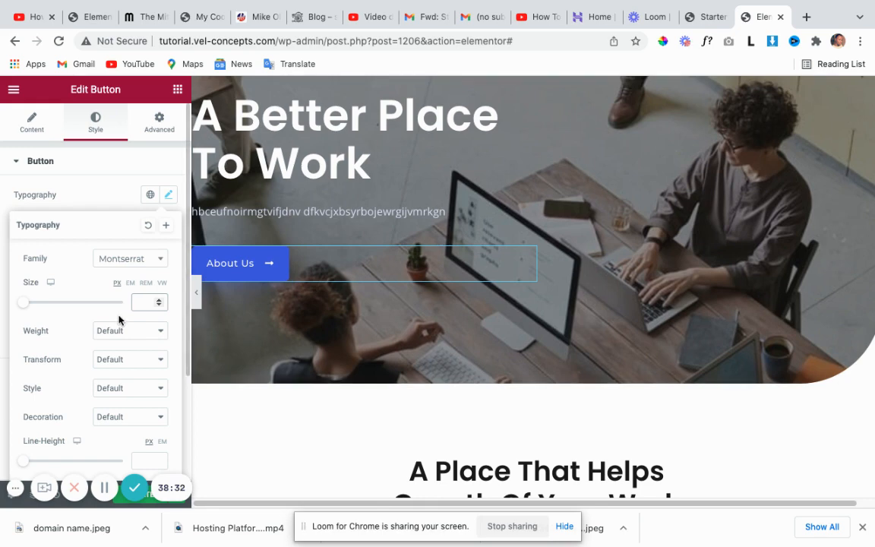
scroll(119, 320, "down", 1)
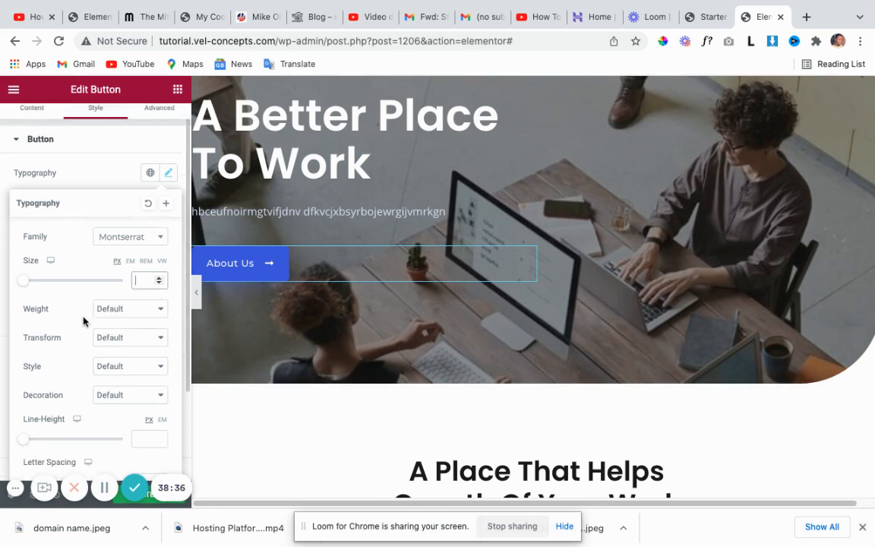
Set the button text weight to 600 after trying 500, 700 and 900.
left_click(161, 310)
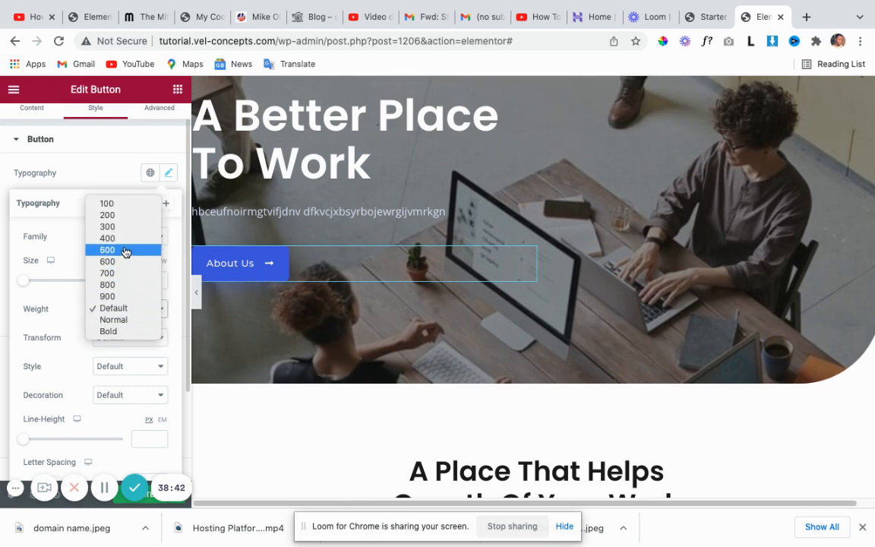
left_click(125, 250)
left_click(156, 311)
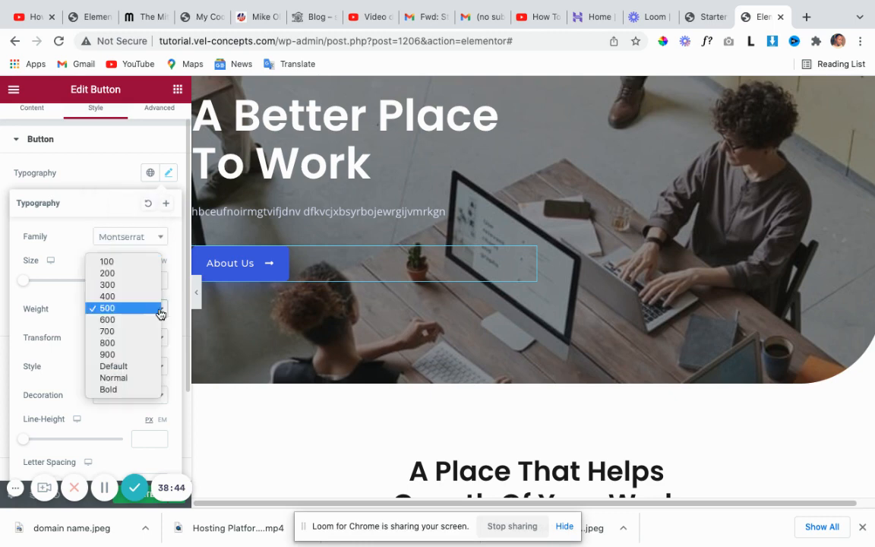
left_click(121, 333)
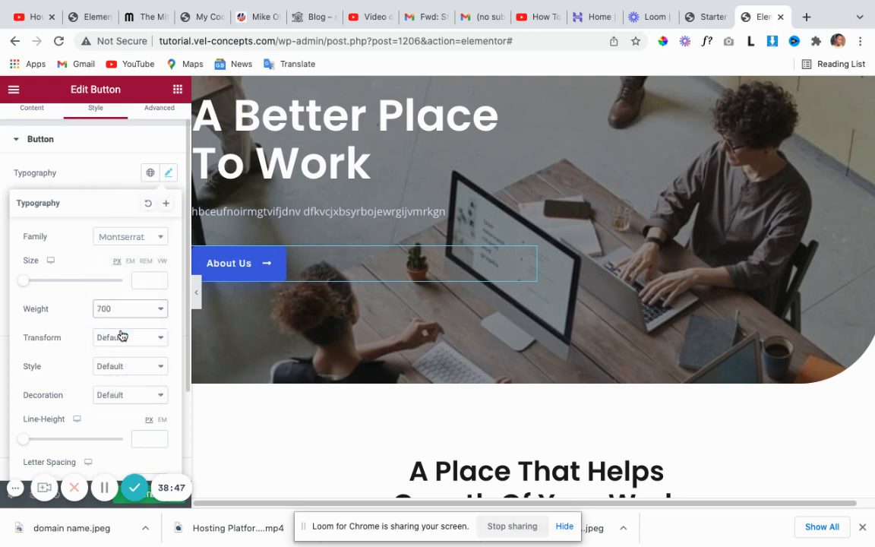
left_click(163, 310)
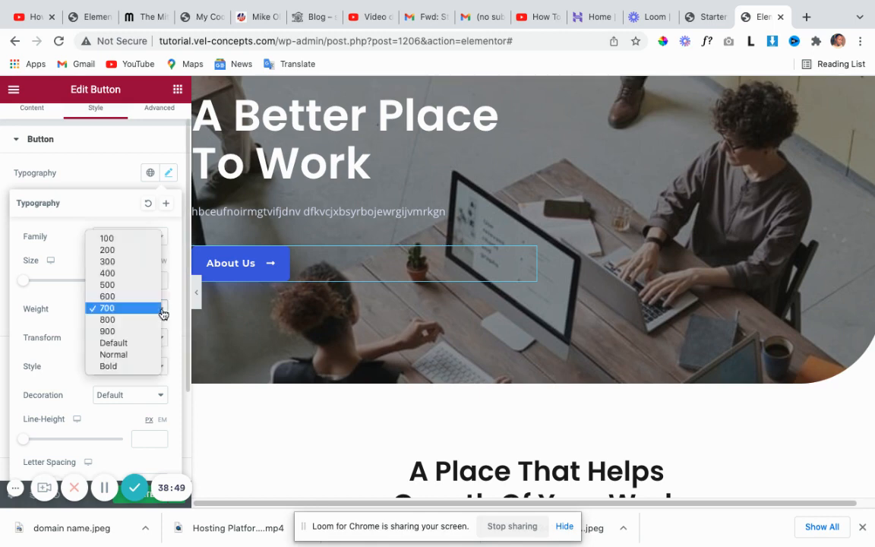
left_click(135, 332)
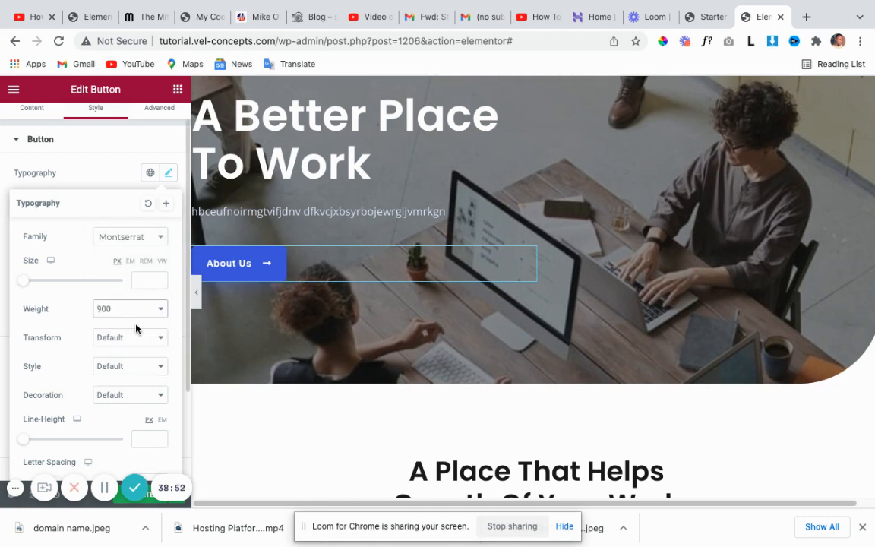
left_click(162, 311)
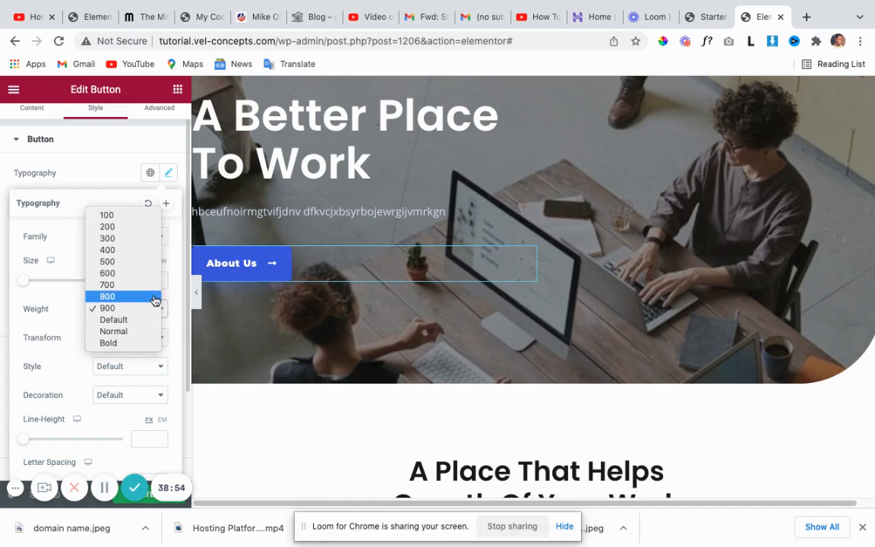
left_click(126, 261)
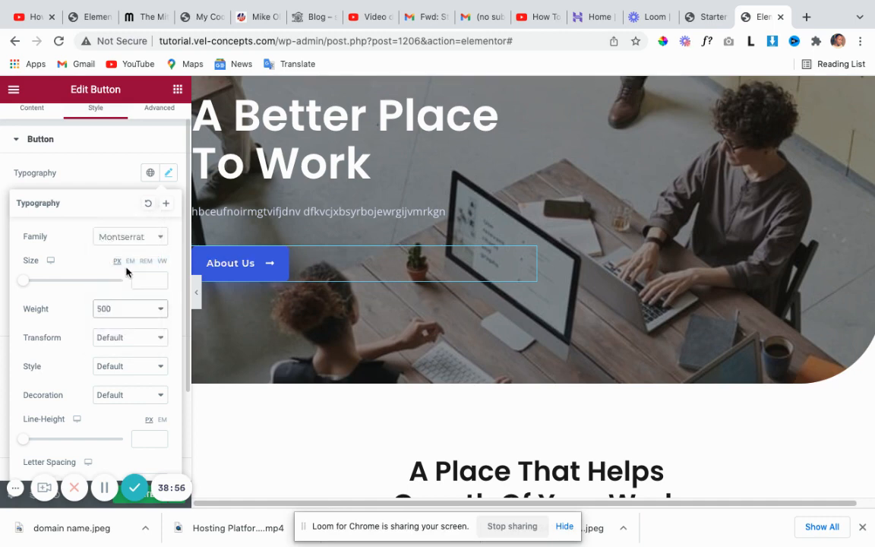
left_click(160, 307)
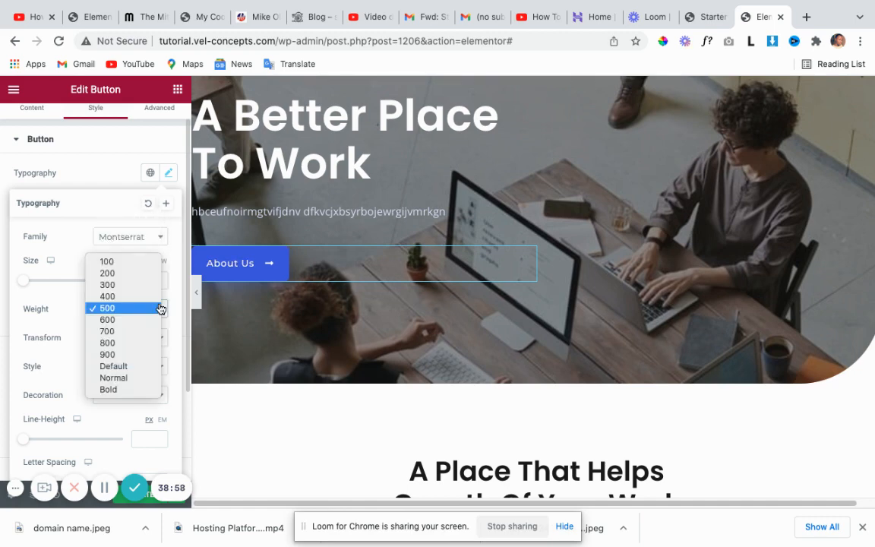
left_click(132, 320)
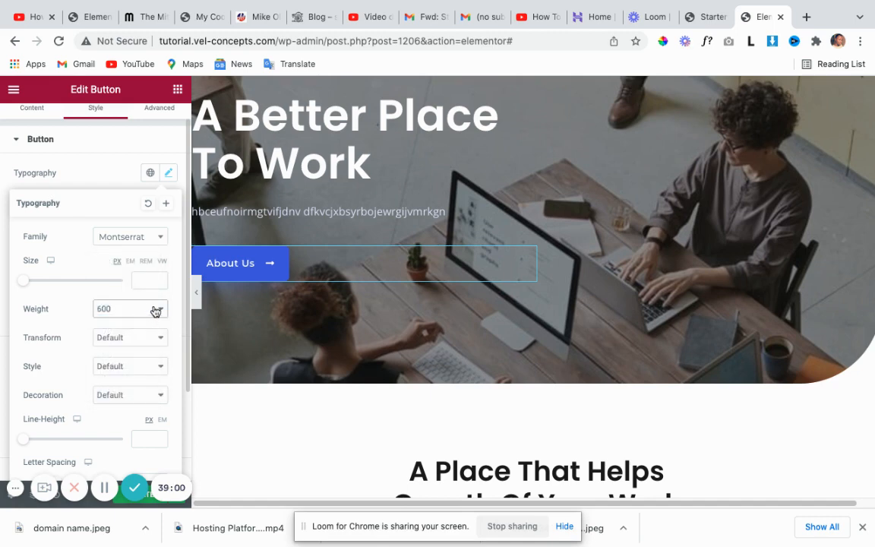
scroll(202, 263, "down", 1)
scroll(132, 326, "down", 1)
scroll(131, 326, "down", 1)
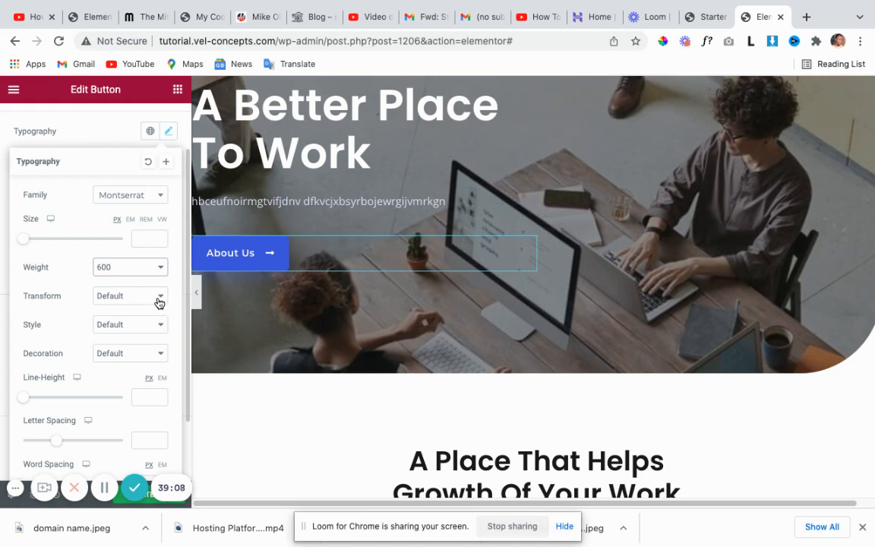
Set the button text transform to Uppercase so it reads ABOUT US.
left_click(158, 301)
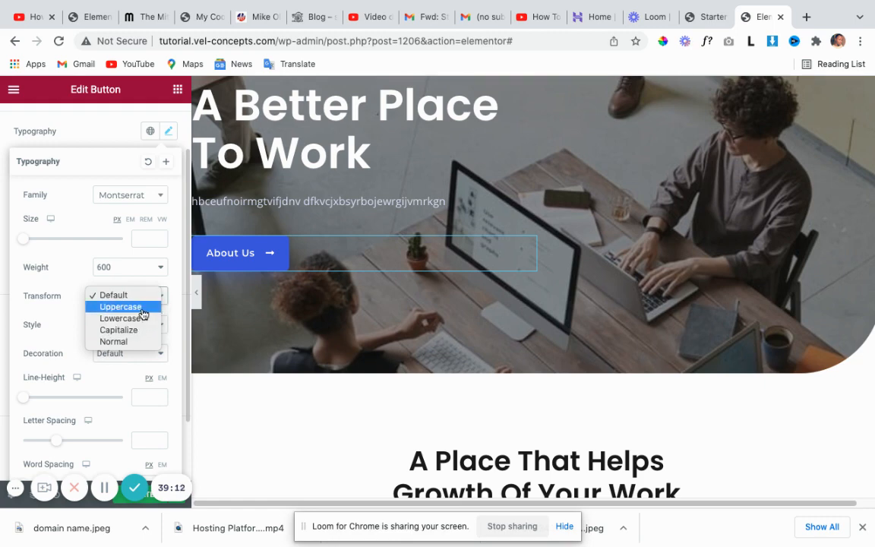
left_click(141, 307)
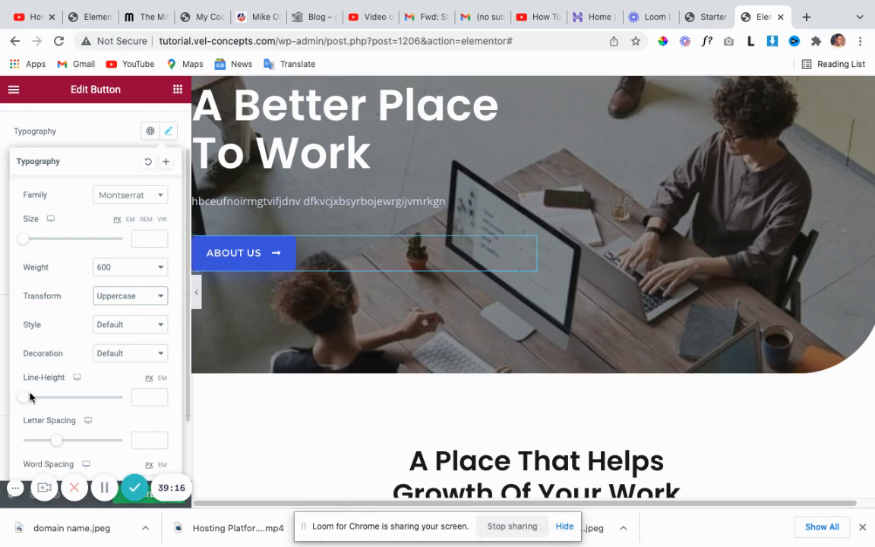
scroll(45, 384, "down", 1)
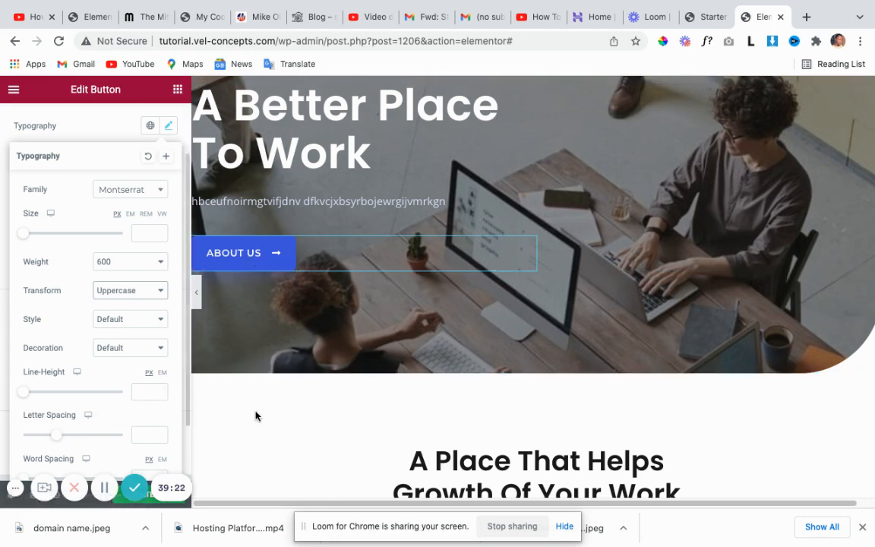
scroll(325, 387, "down", 2)
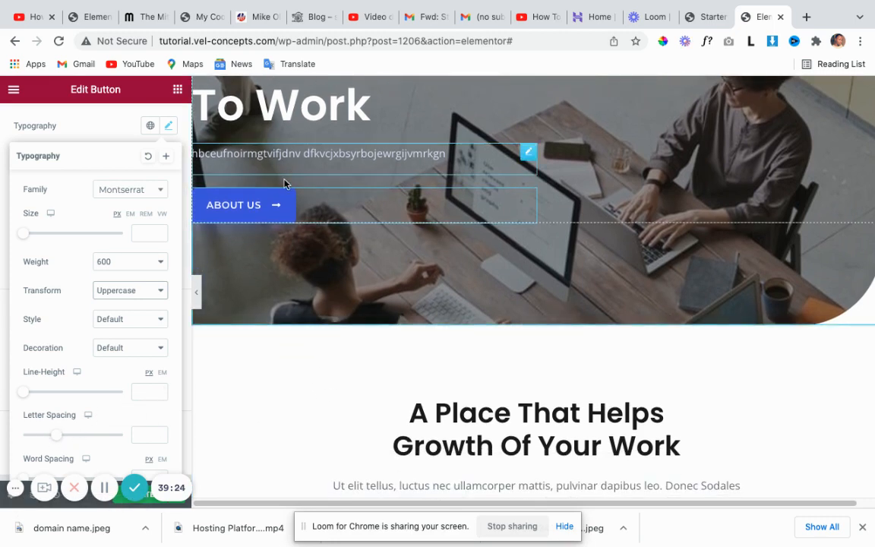
scroll(271, 161, "up", 4)
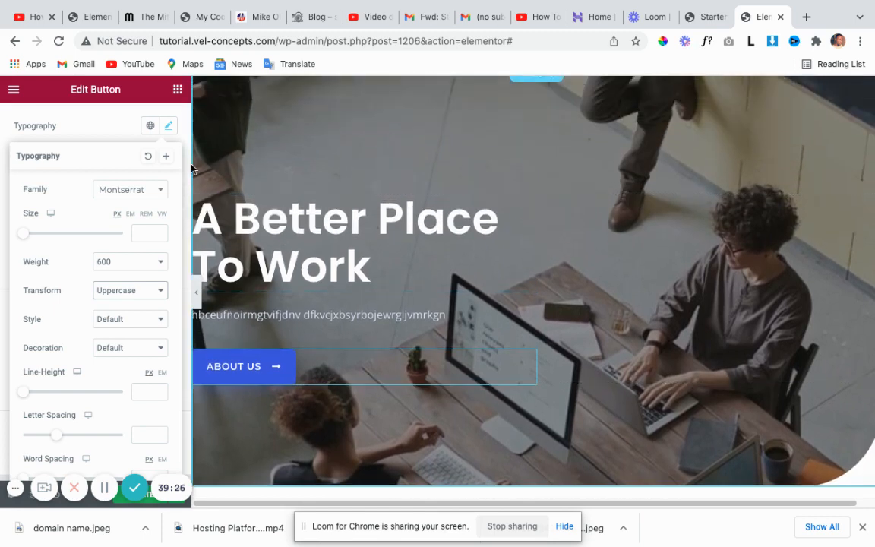
scroll(83, 125, "up", 2)
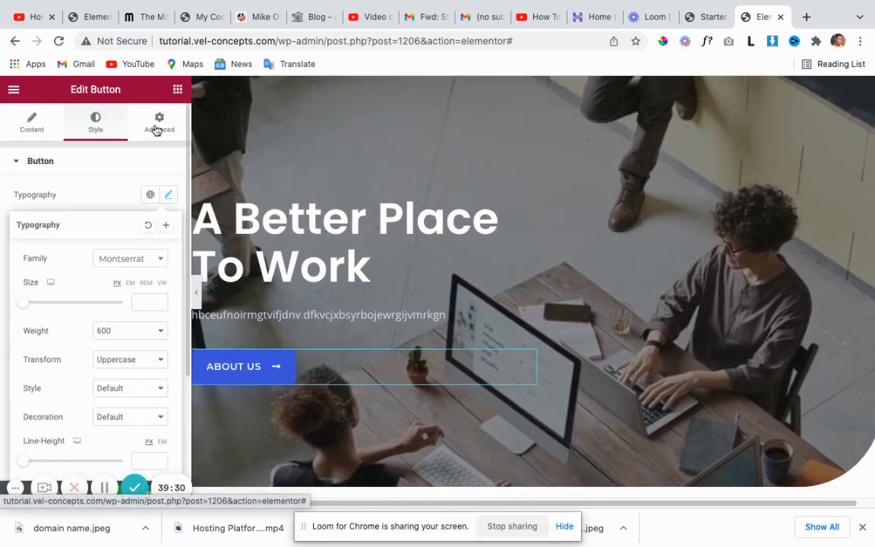
Return the About Us button's top margin to 0 after raising it to 16.
left_click(157, 129)
scroll(300, 222, "down", 2)
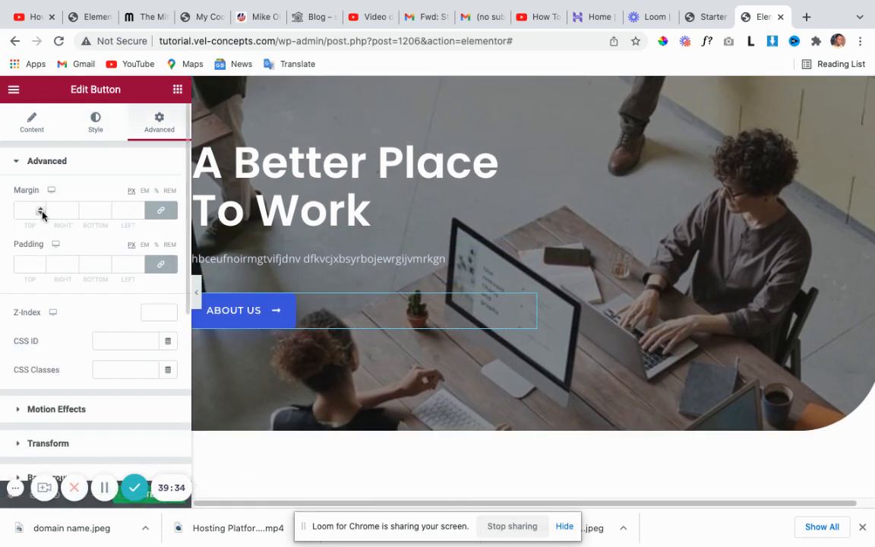
left_click(161, 212)
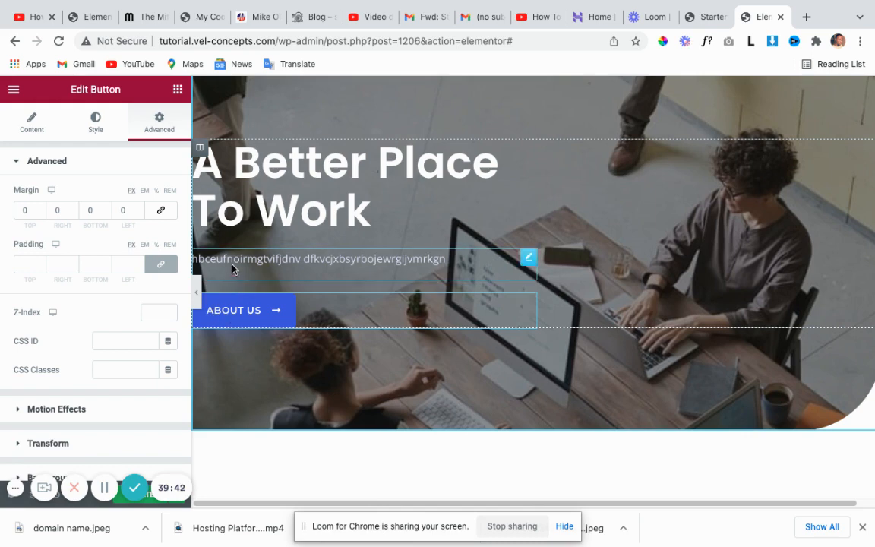
left_click(39, 208)
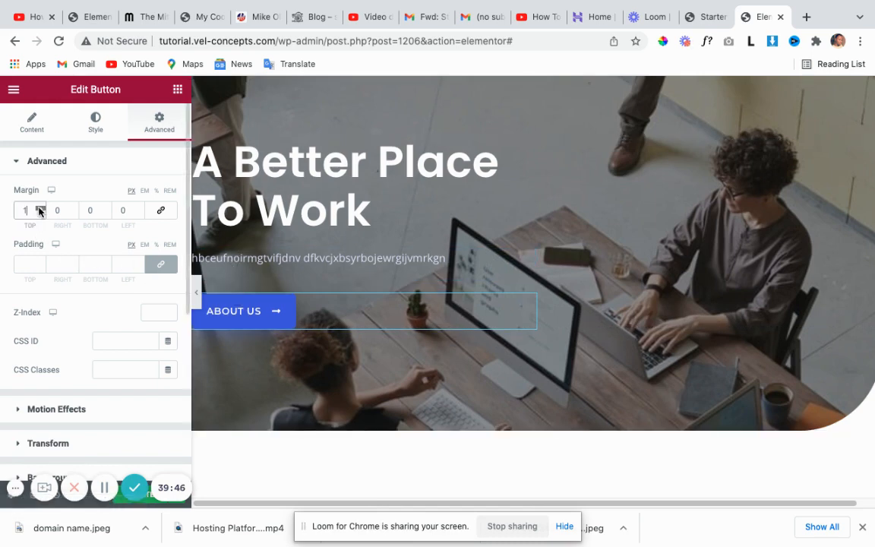
left_click(39, 208)
left_click(39, 208)
left_click(39, 209)
left_click(40, 208)
left_click(39, 208)
left_click(39, 208)
left_click(39, 208)
left_click(40, 208)
left_click(39, 209)
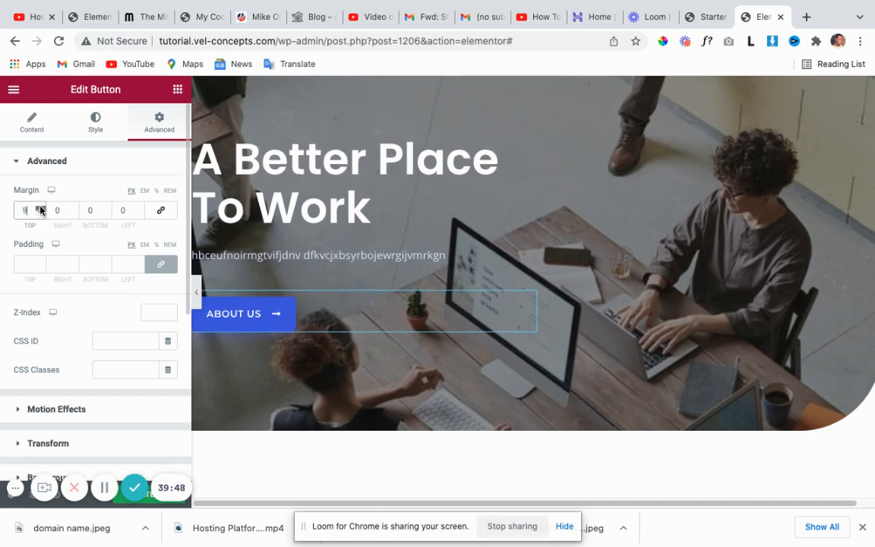
left_click(39, 208)
left_click(39, 208)
left_click(40, 208)
left_click(39, 208)
left_click(39, 208)
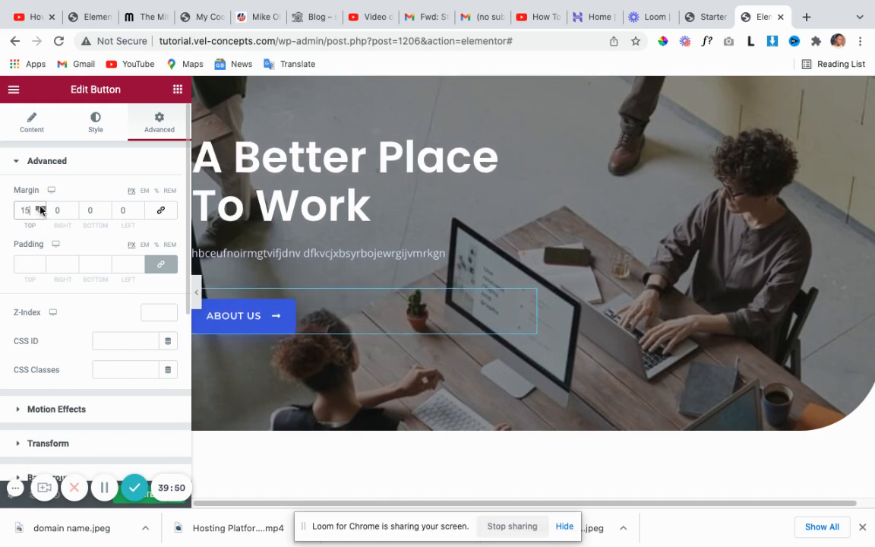
left_click(40, 208)
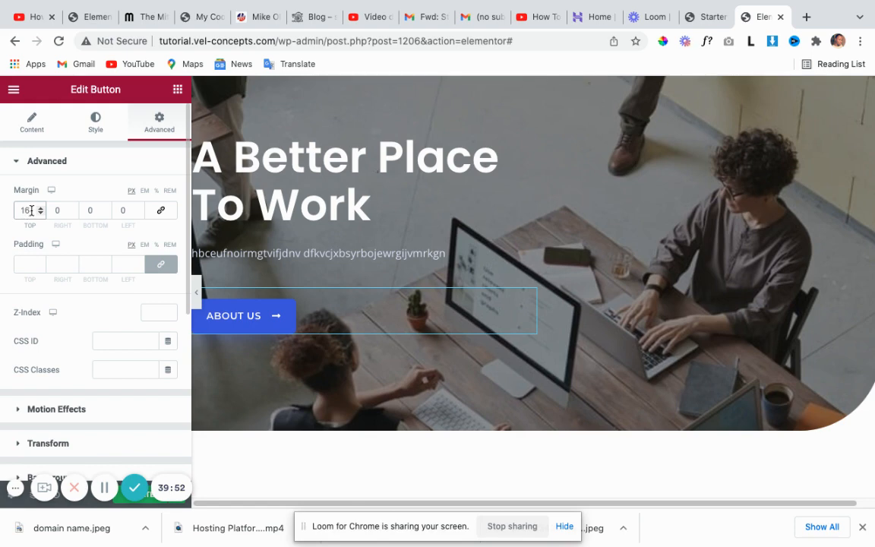
type("0")
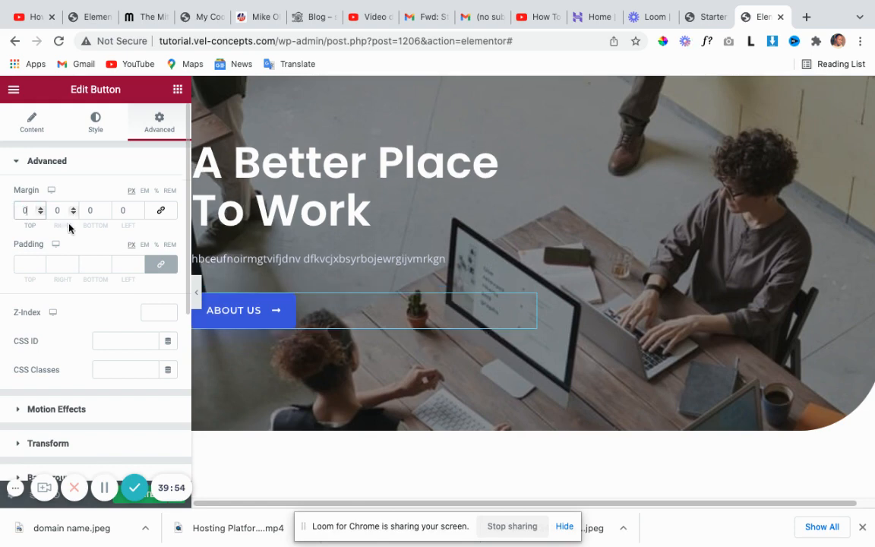
Set the button's padding to 0 on all sides after briefly trying 30 on top.
left_click(161, 265)
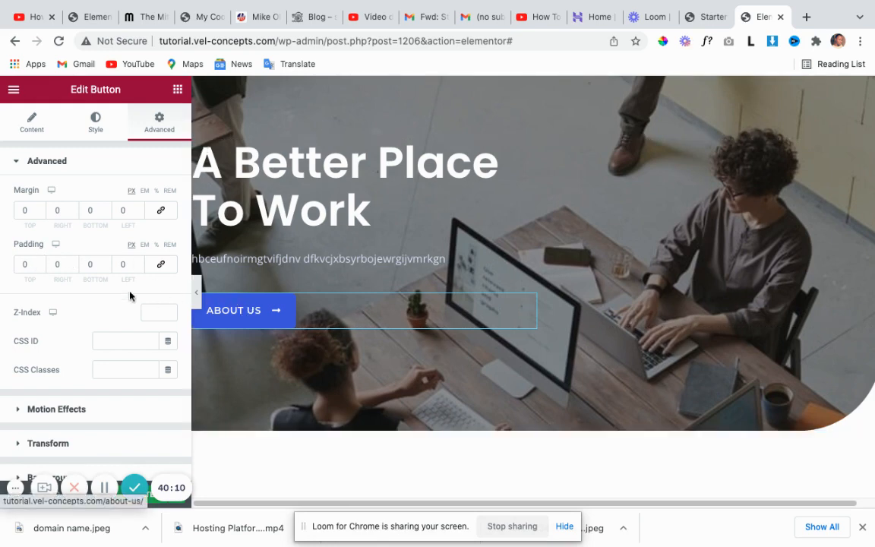
left_click_drag(30, 263, 11, 262)
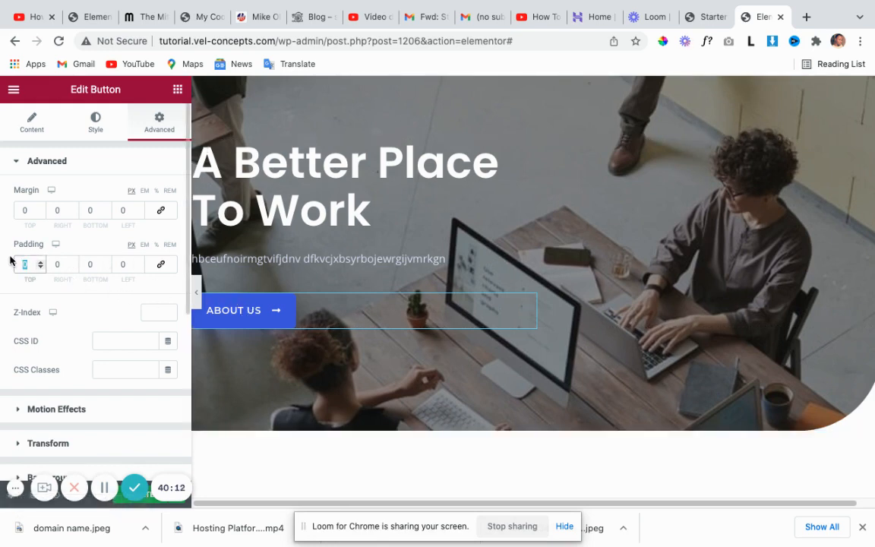
type("30")
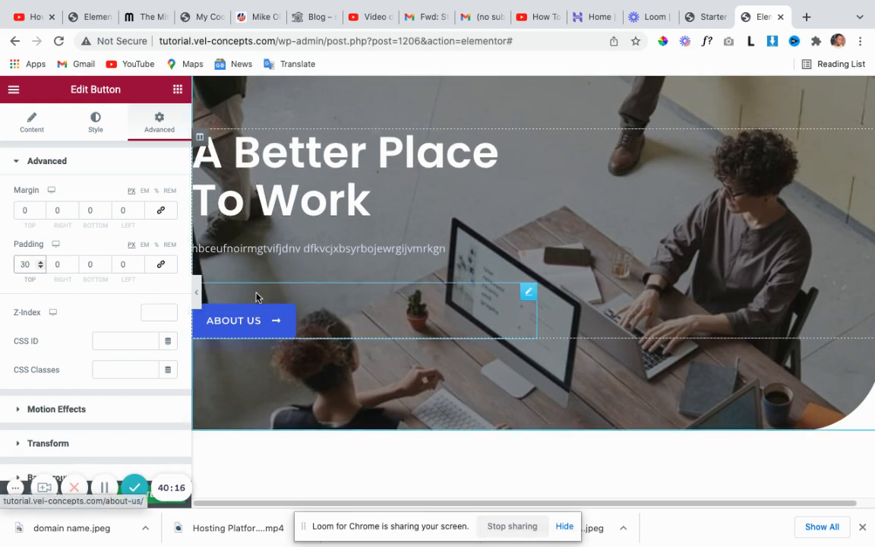
double_click(25, 262)
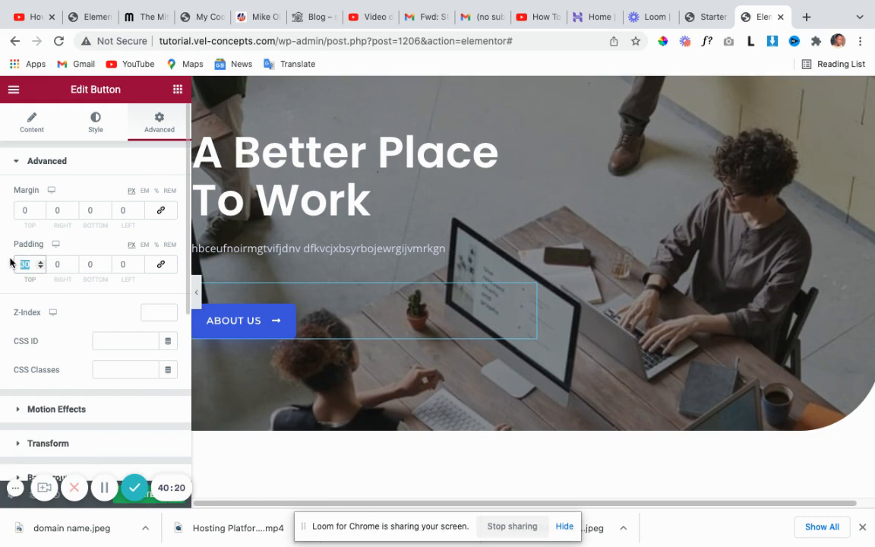
type("0")
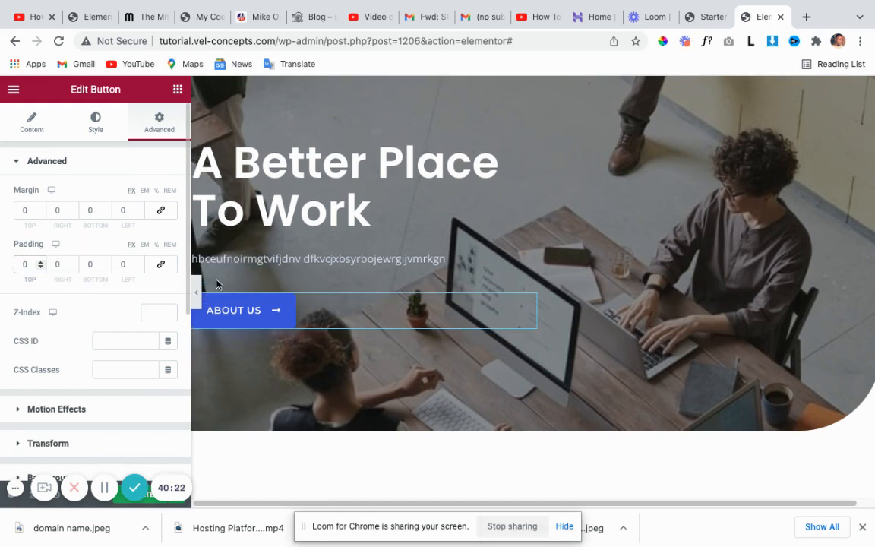
scroll(302, 309, "down", 7)
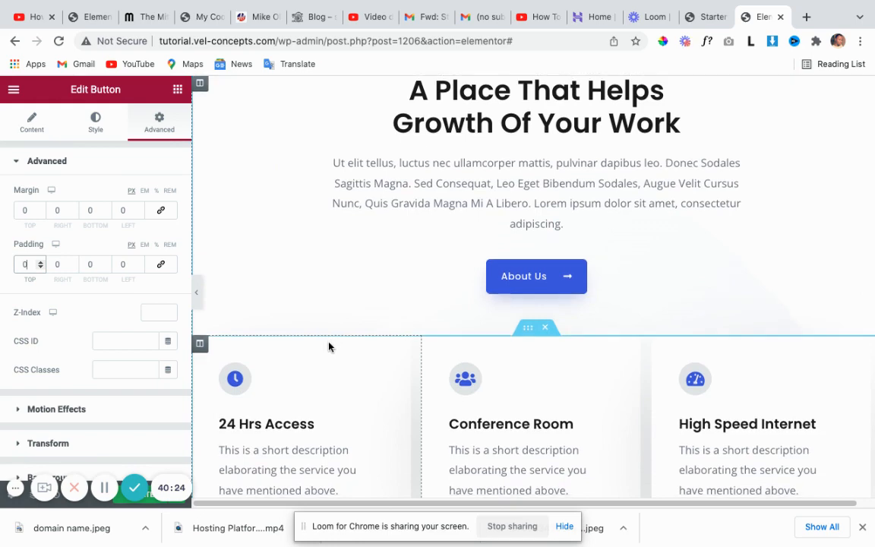
scroll(325, 335, "up", 8)
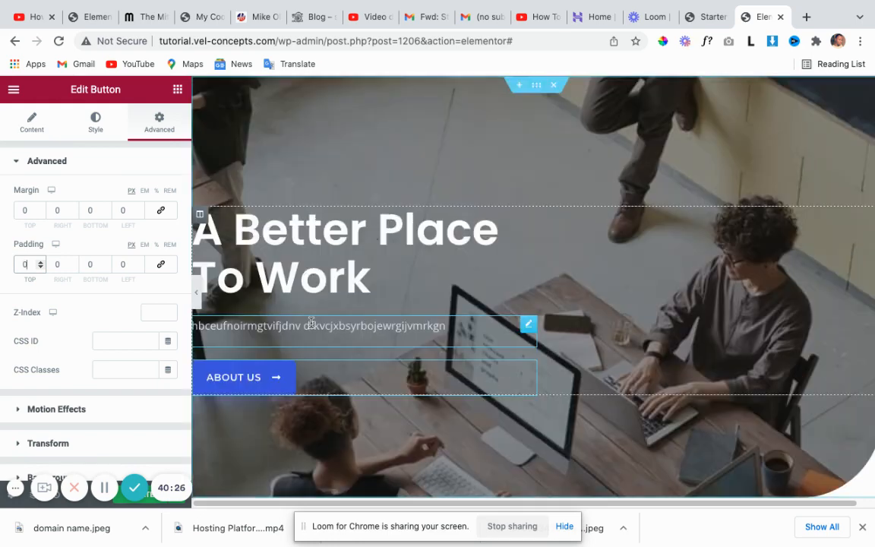
scroll(369, 395, "down", 4)
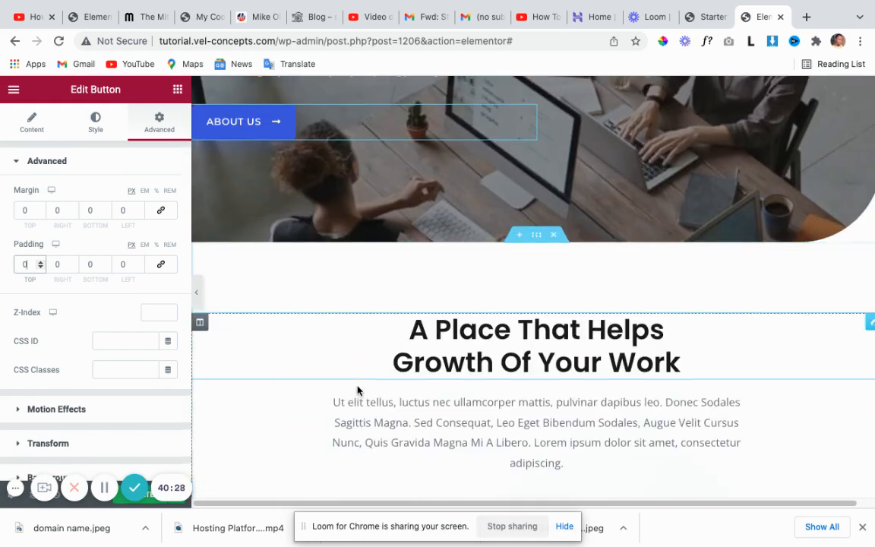
scroll(356, 391, "down", 5)
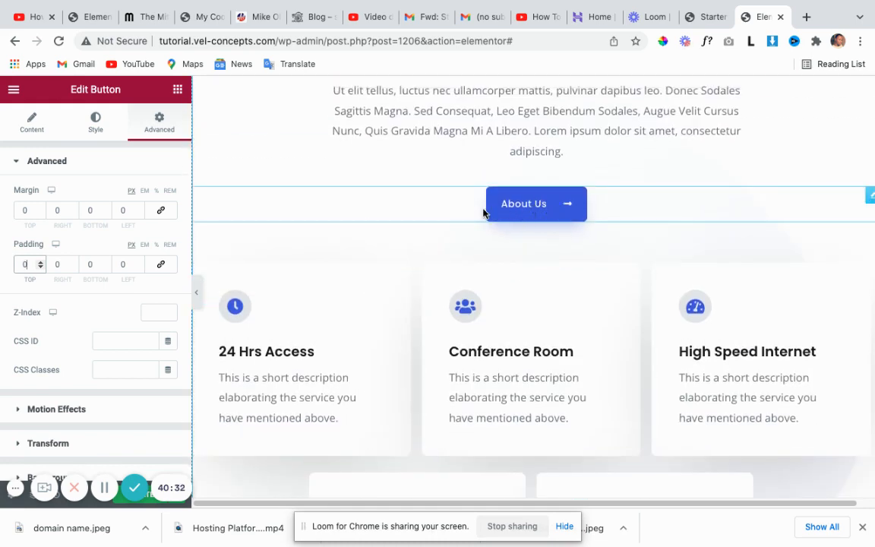
Select the About section's centred About Us button to show its Content settings.
left_click(870, 196)
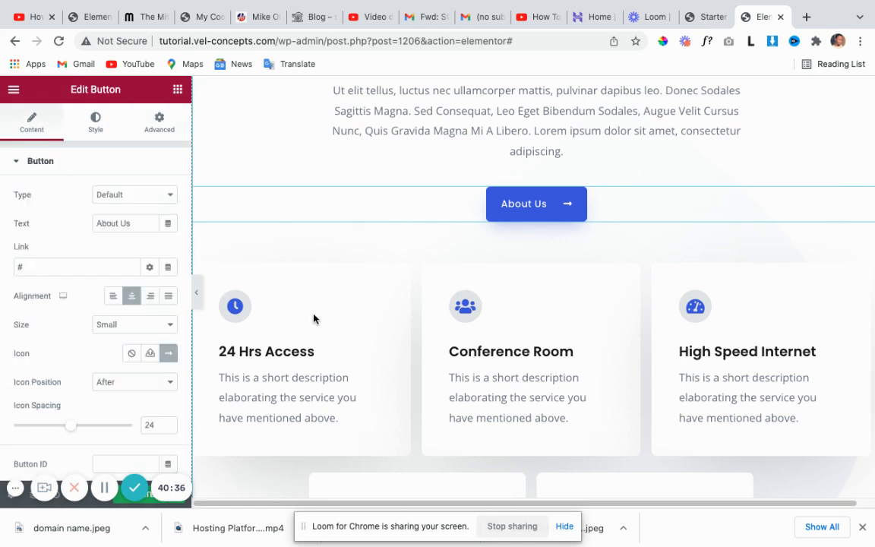
scroll(52, 273, "down", 1)
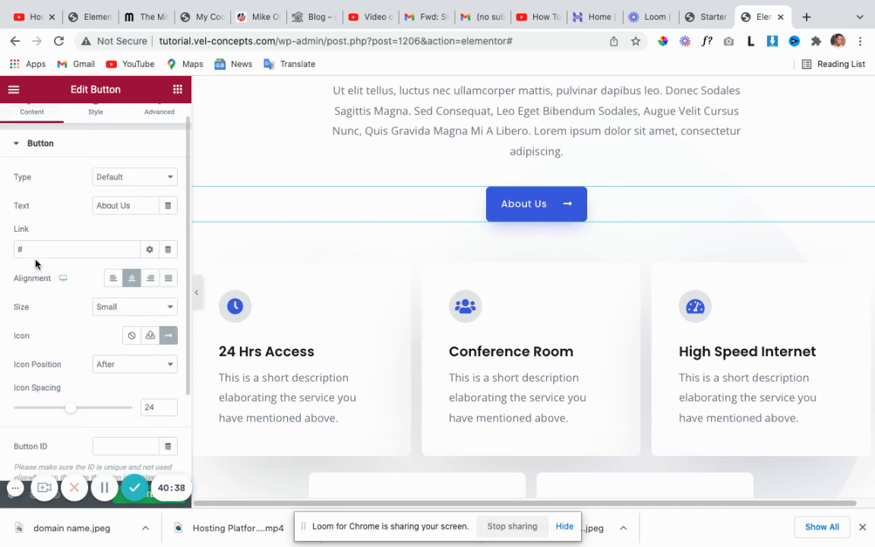
scroll(66, 241, "down", 4)
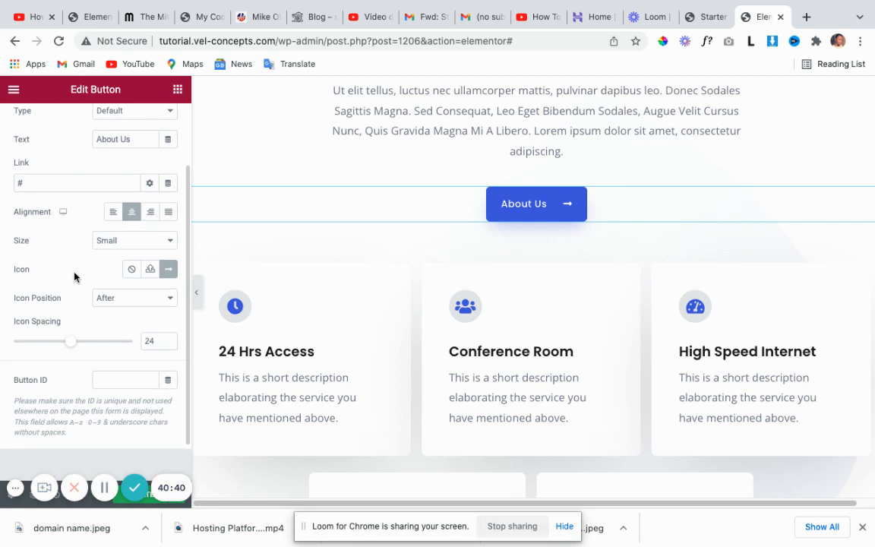
scroll(76, 287, "up", 5)
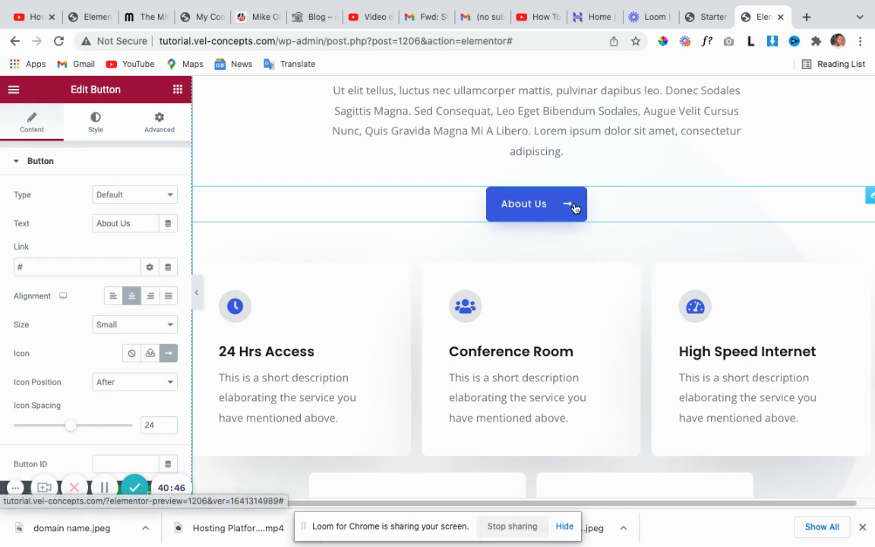
Insert the Arrow circle right icon from the icon library on the second About Us button.
left_click(168, 356)
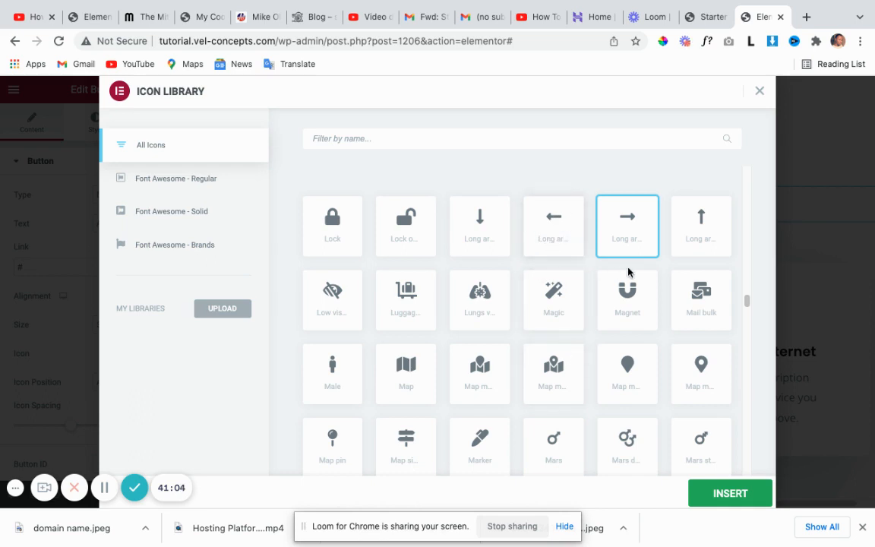
scroll(494, 315, "down", 4)
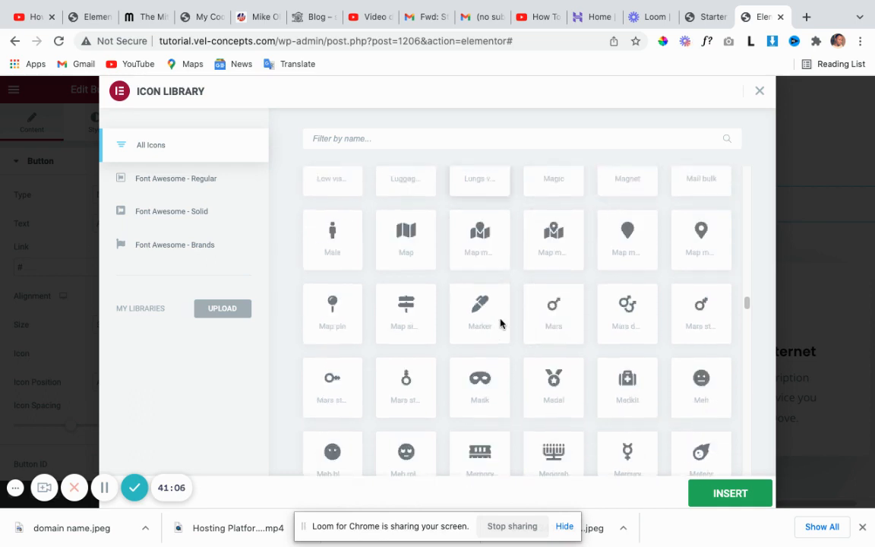
scroll(503, 324, "down", 5)
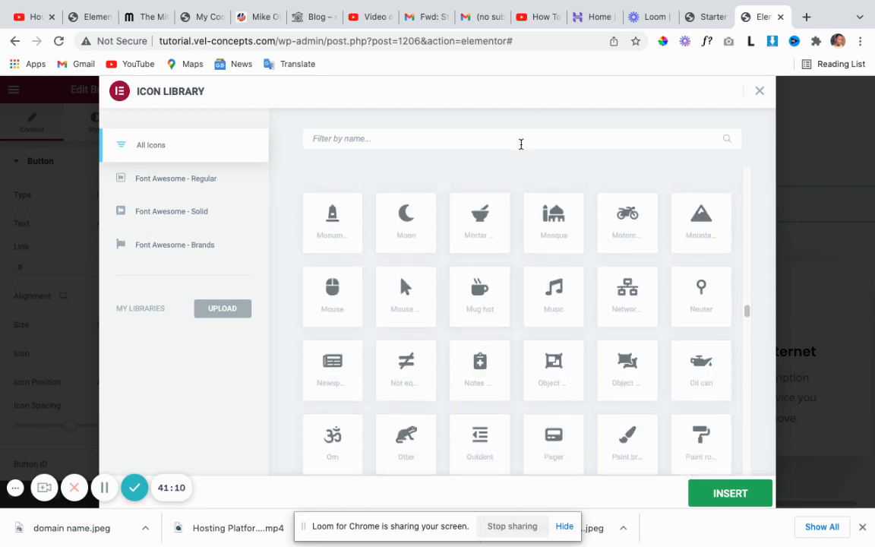
left_click(520, 143)
type("arro")
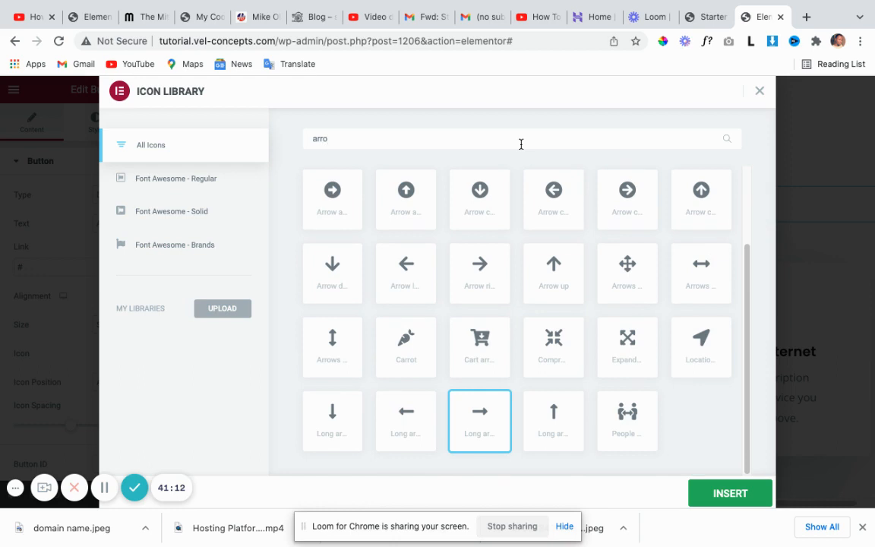
left_click(628, 198)
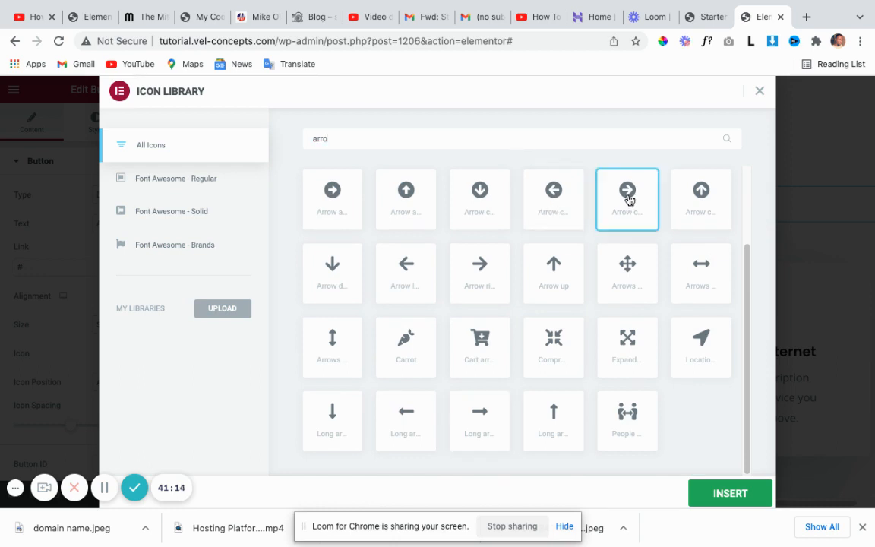
left_click(740, 500)
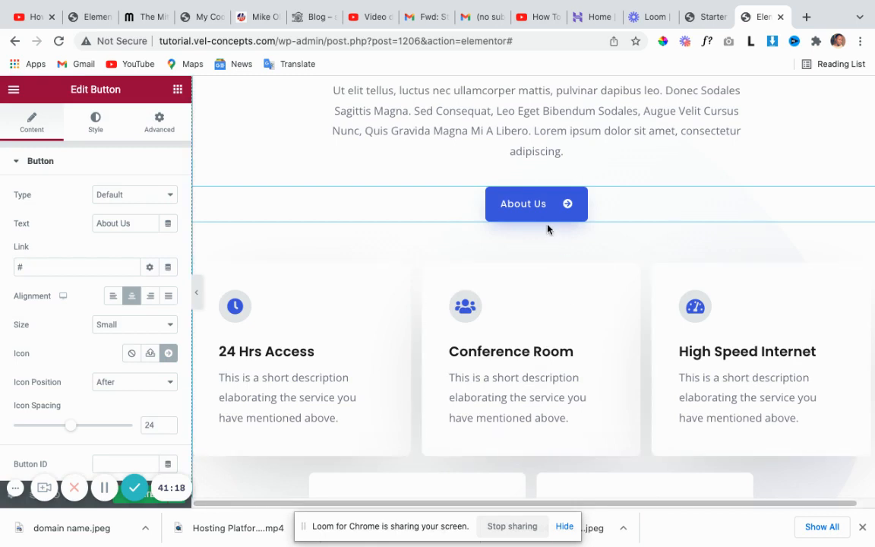
Select the section containing the A Place That Helps heading above the service cards.
scroll(523, 308, "down", 1)
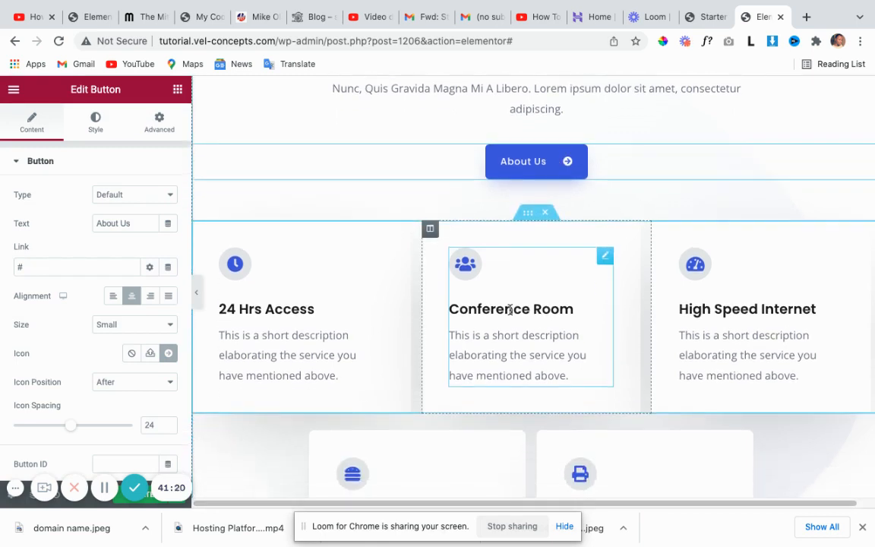
scroll(403, 356, "down", 1)
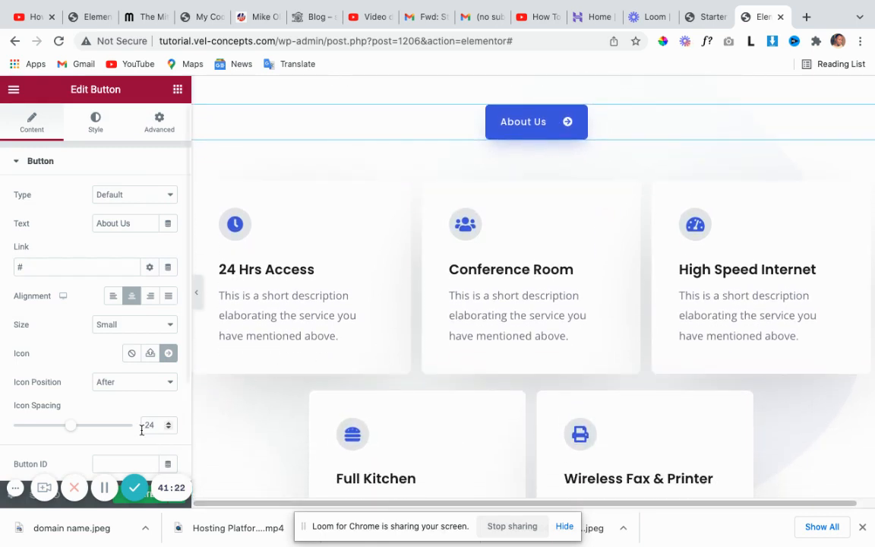
left_click(104, 488)
left_click(104, 488)
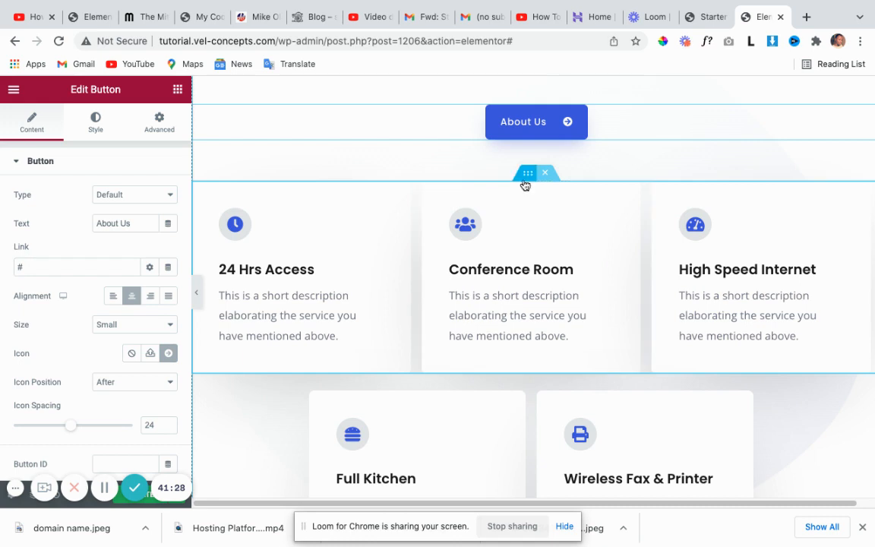
scroll(528, 177, "up", 5)
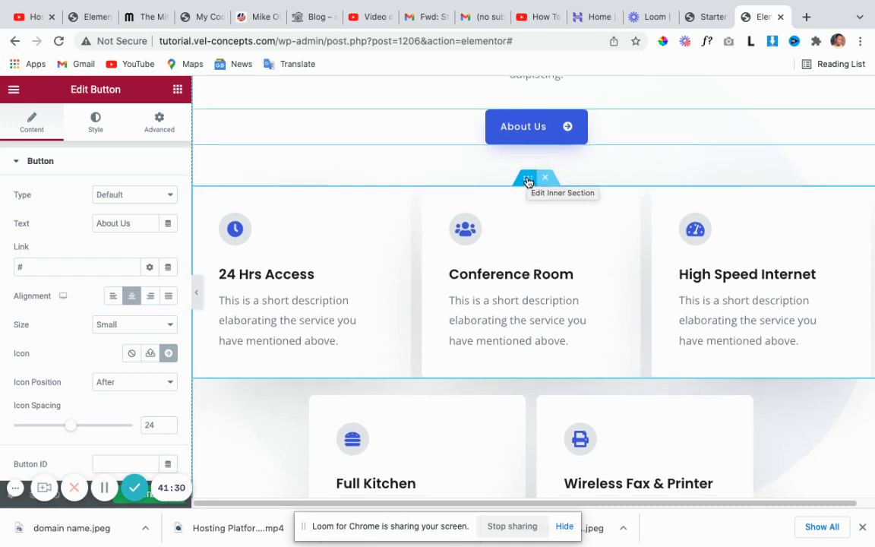
scroll(520, 205, "up", 2)
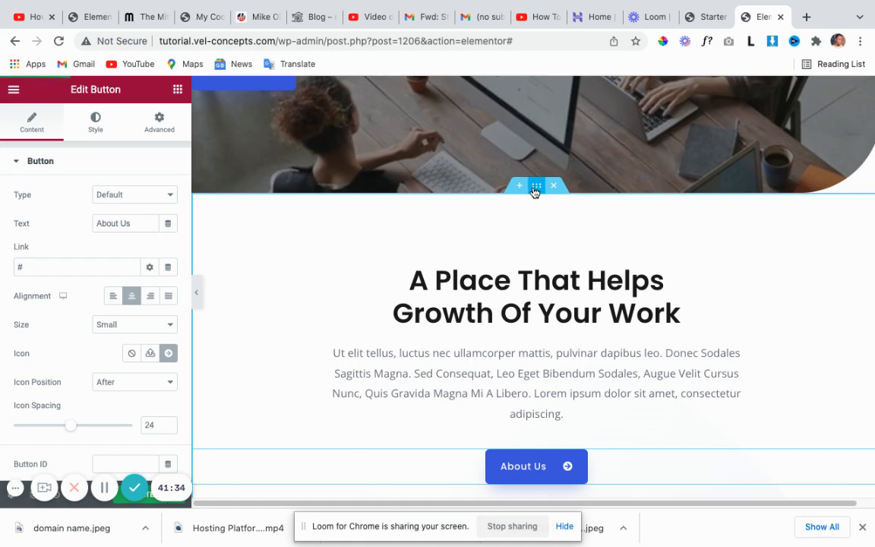
left_click(534, 191)
scroll(495, 258, "down", 1)
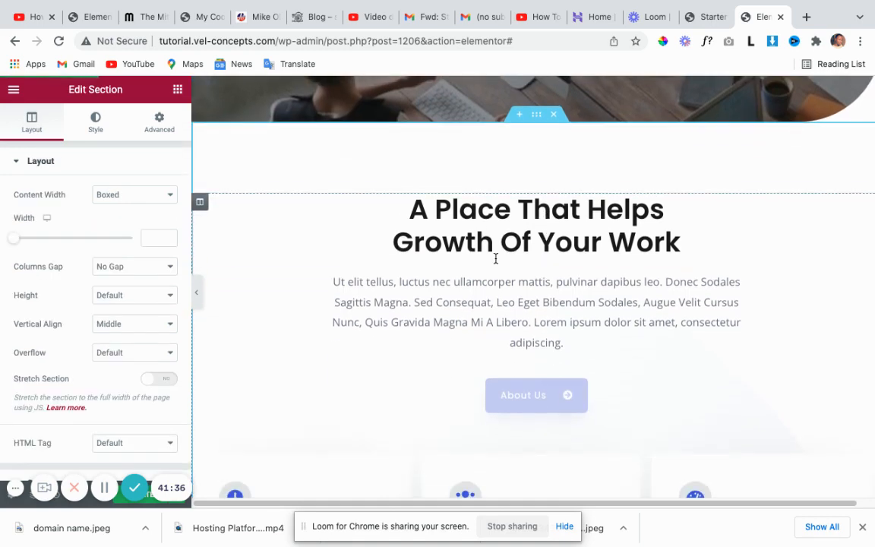
scroll(299, 331, "down", 5)
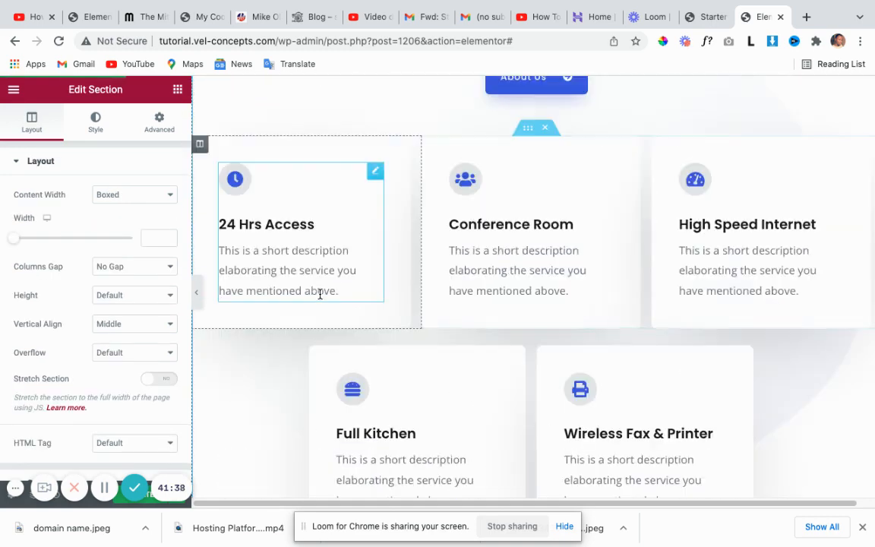
scroll(320, 296, "down", 4)
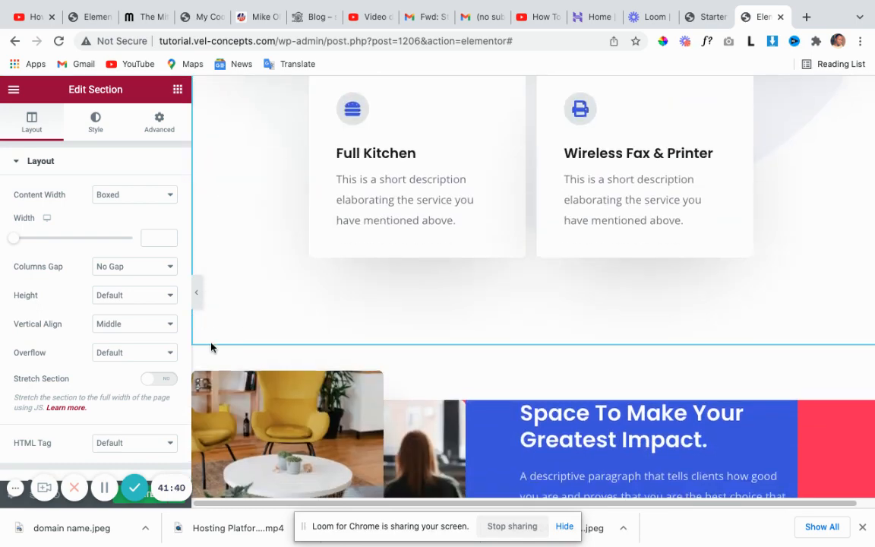
scroll(465, 339, "up", 5)
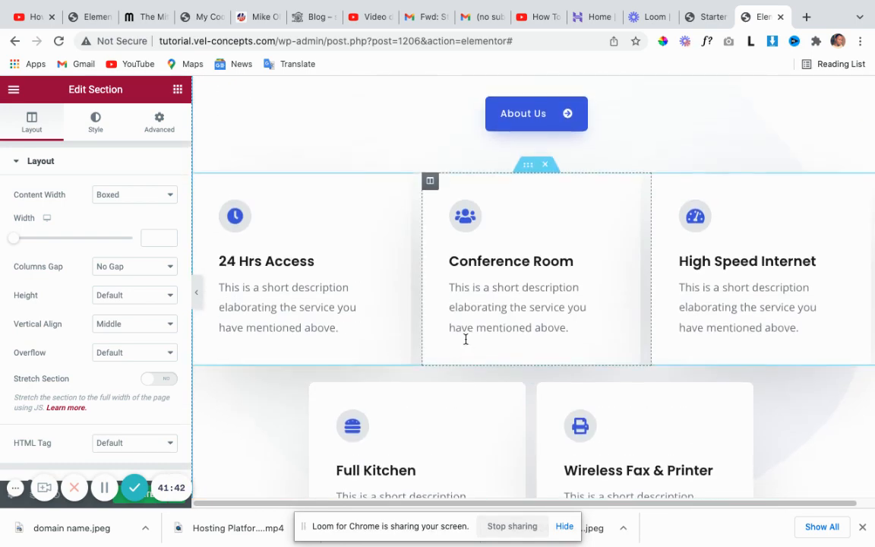
scroll(465, 339, "up", 3)
scroll(464, 342, "down", 3)
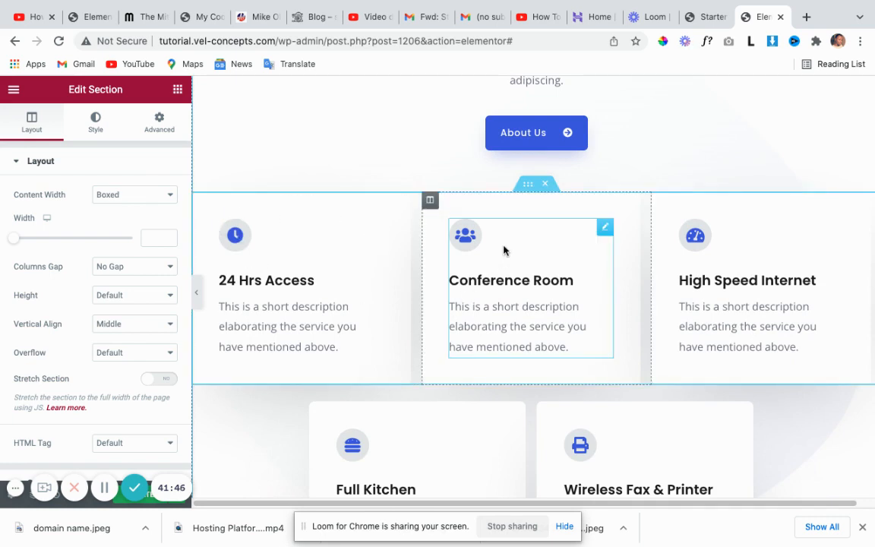
Select the inner section holding the 24 Hrs Access, Conference Room and High Speed Internet cards.
left_click(528, 186)
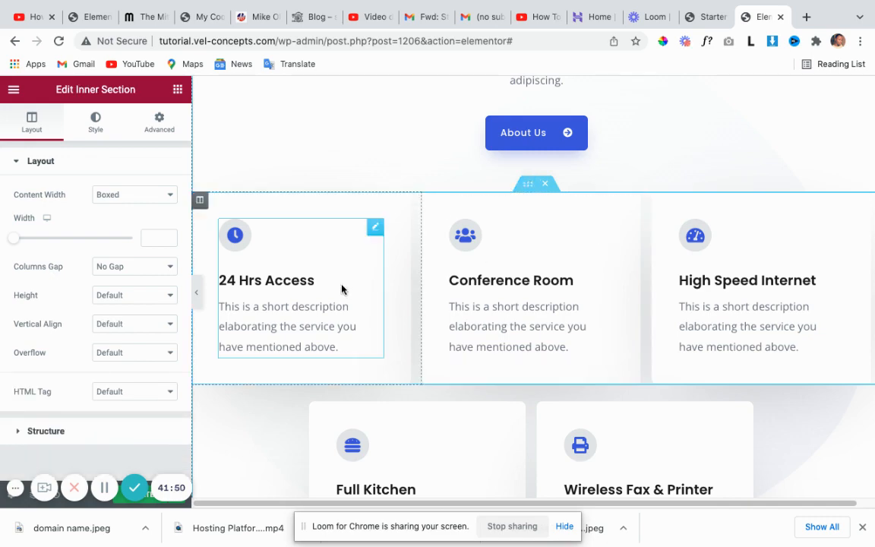
scroll(416, 243, "up", 3)
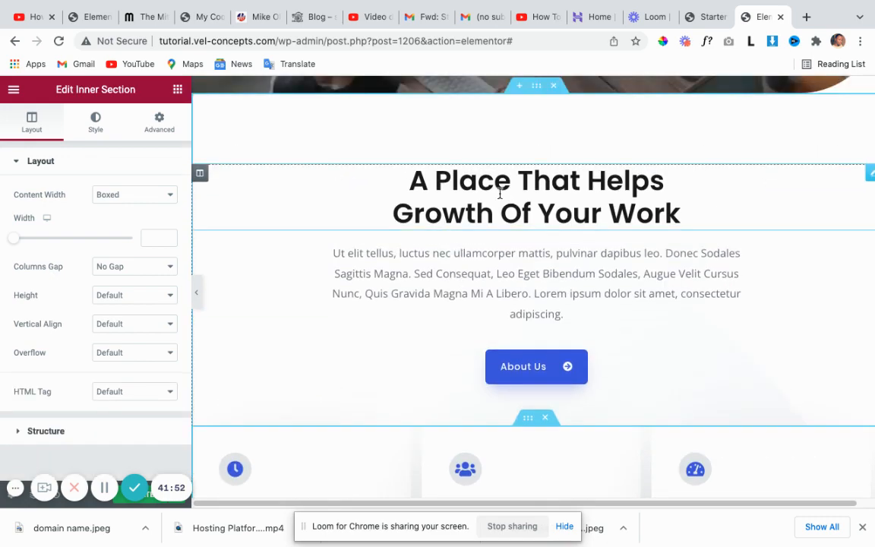
scroll(531, 365, "down", 2)
scroll(533, 324, "down", 2)
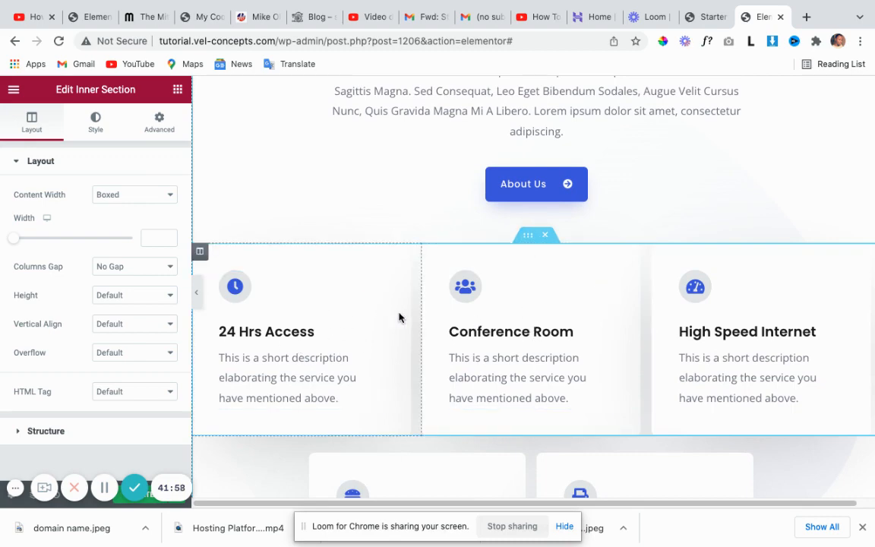
scroll(397, 312, "up", 2)
scroll(421, 349, "down", 5)
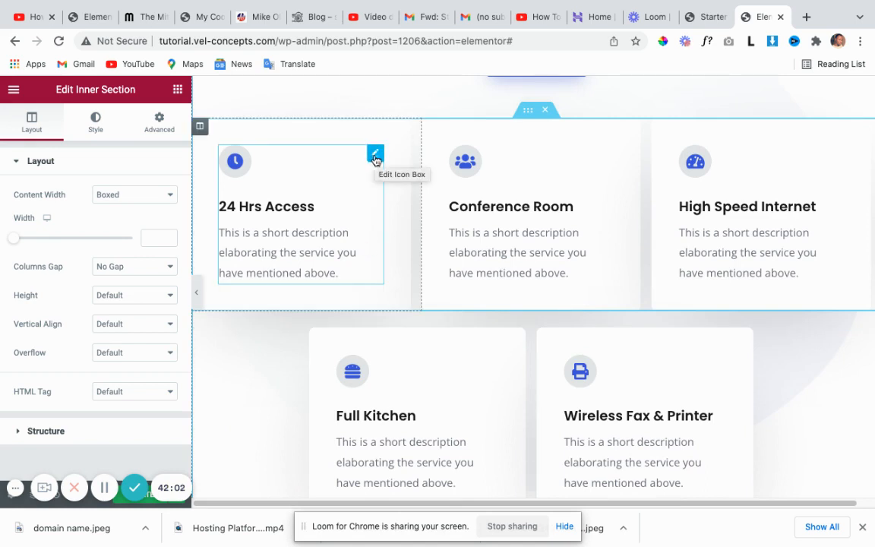
Open the 24 Hrs Access icon box's content settings showing its clock icon.
left_click(375, 158)
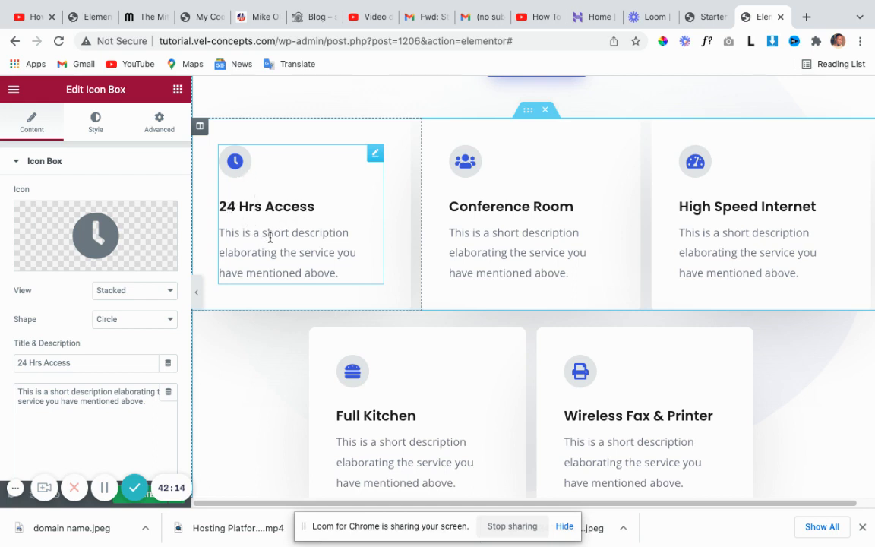
mouse_move(96, 211)
mouse_move(143, 242)
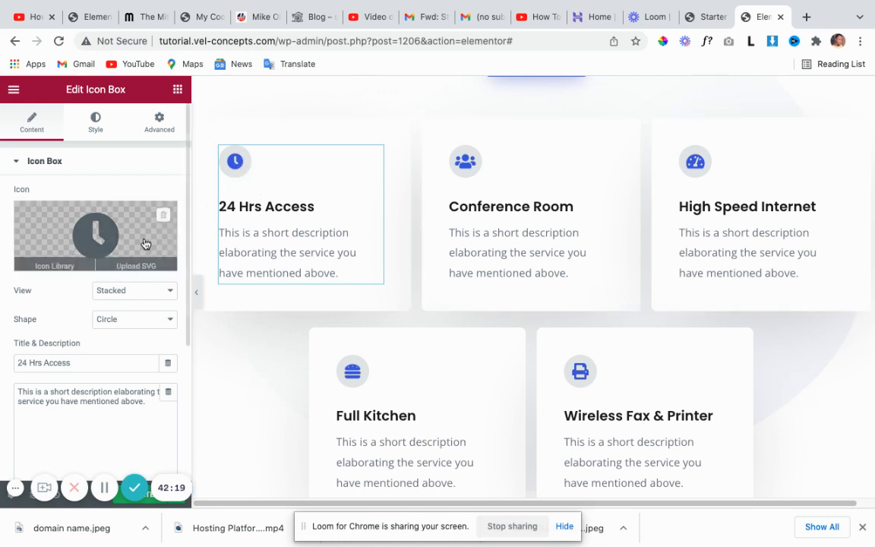
Swap the 24 Hrs Access card's clock icon for the Cogs icon from the Icon Library.
left_click(105, 234)
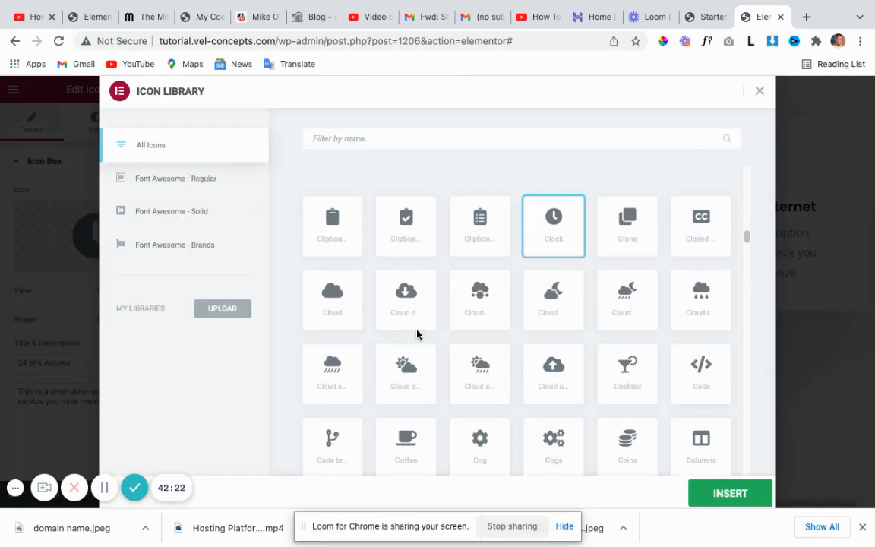
scroll(539, 370, "down", 1)
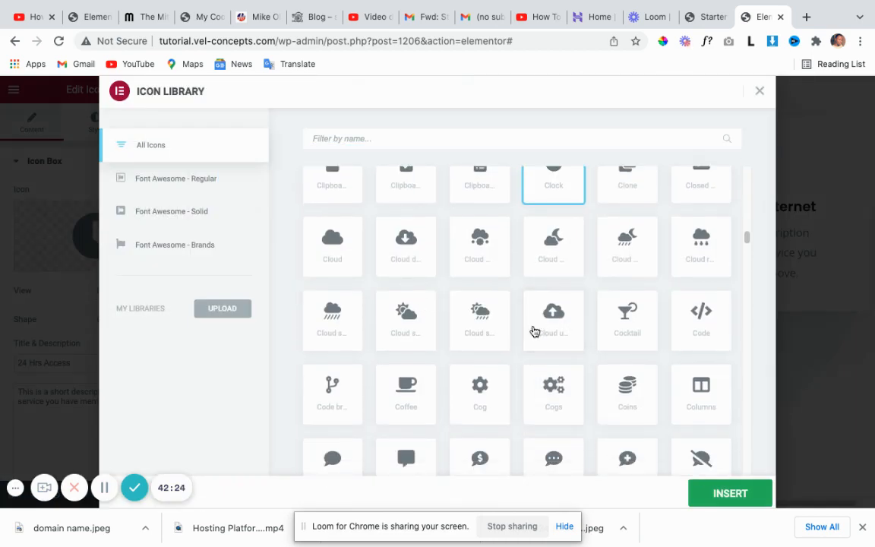
left_click(552, 398)
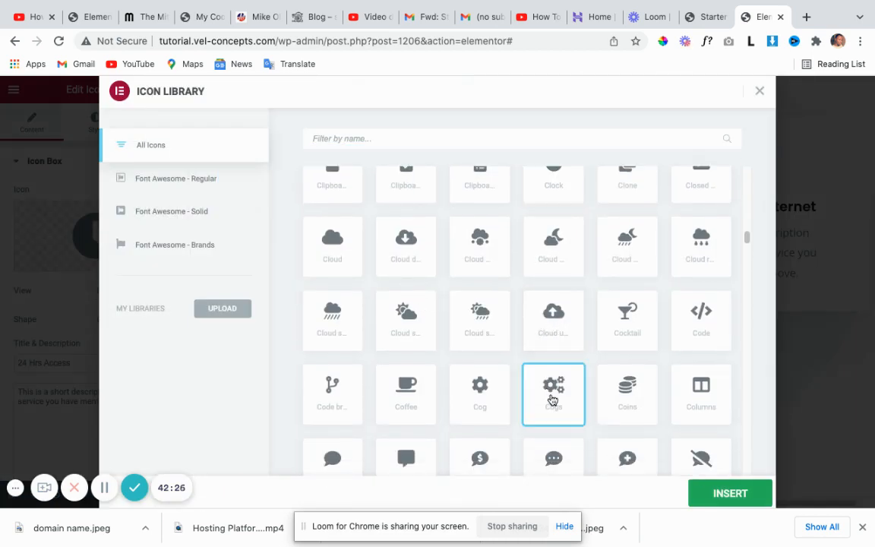
left_click(698, 497)
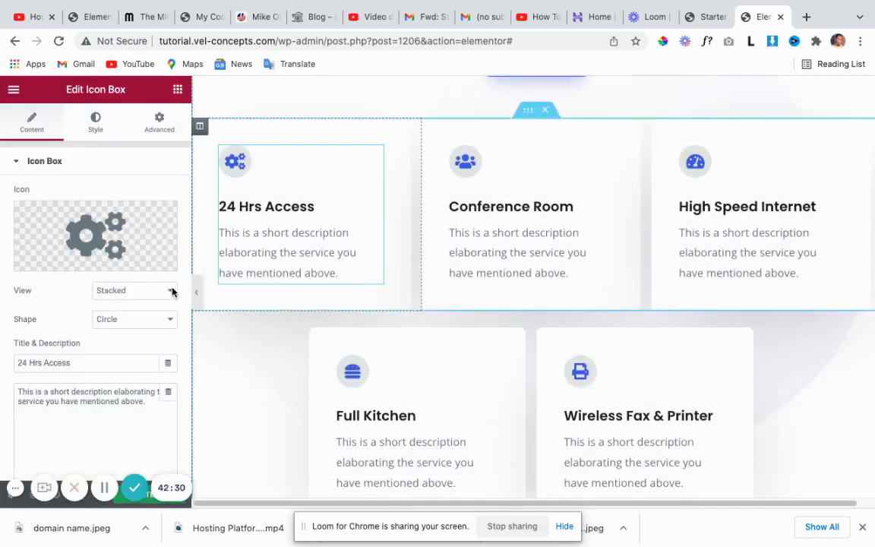
Show the 24 Hrs Access icon styling: spacing 16, size 24, padding 12, rotate 0.
scroll(110, 295, "down", 1)
scroll(110, 294, "up", 1)
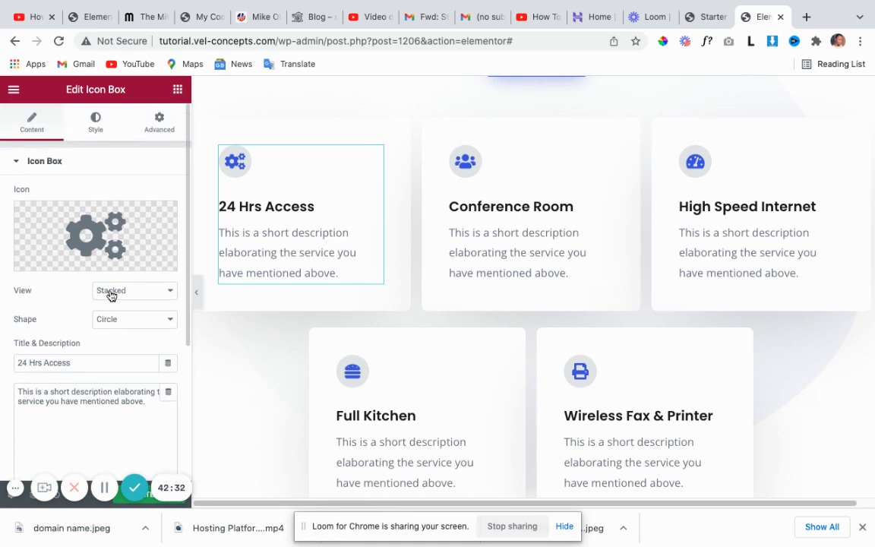
scroll(112, 295, "down", 3)
scroll(99, 251, "up", 3)
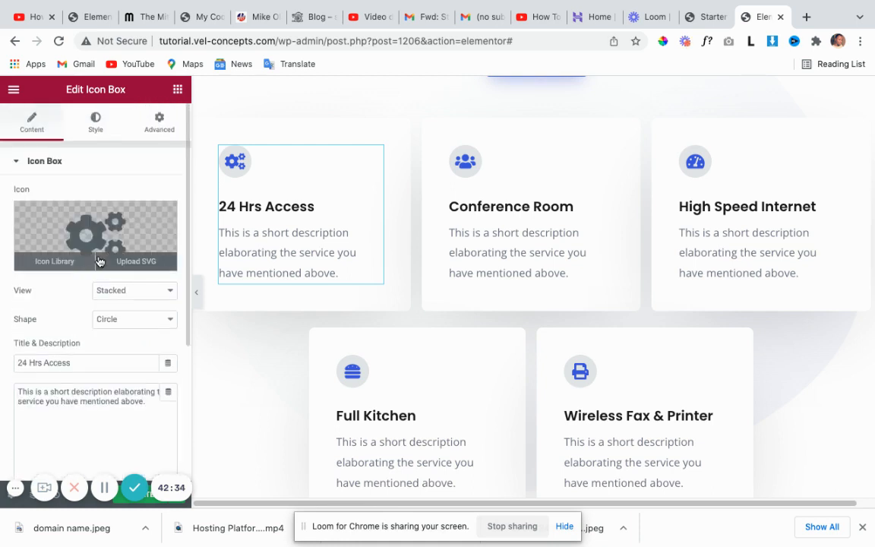
left_click(97, 129)
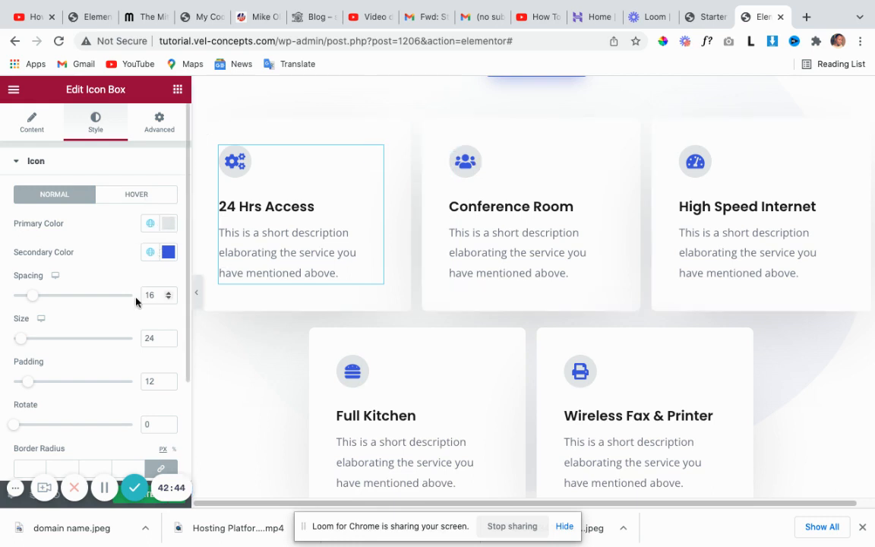
Expand the Content style section to review the 24 Hrs Access title and description controls.
scroll(140, 309, "down", 1)
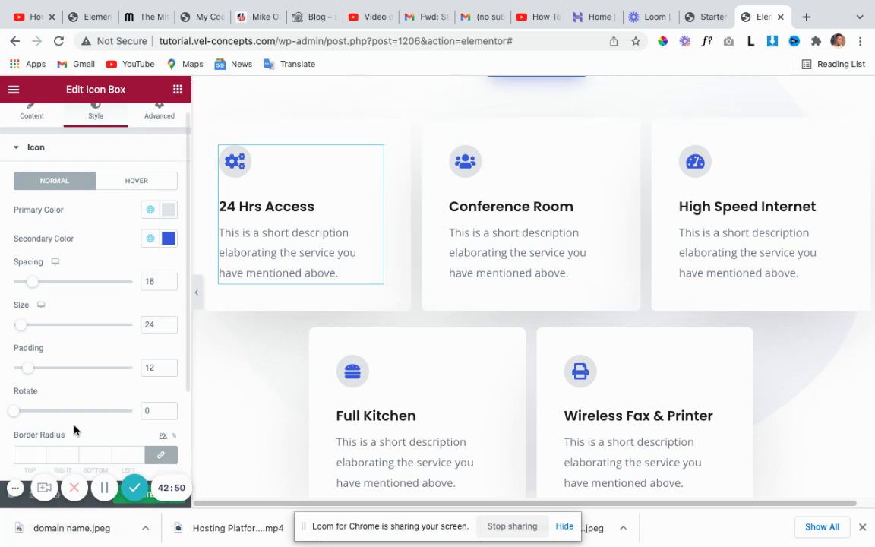
scroll(107, 394, "down", 5)
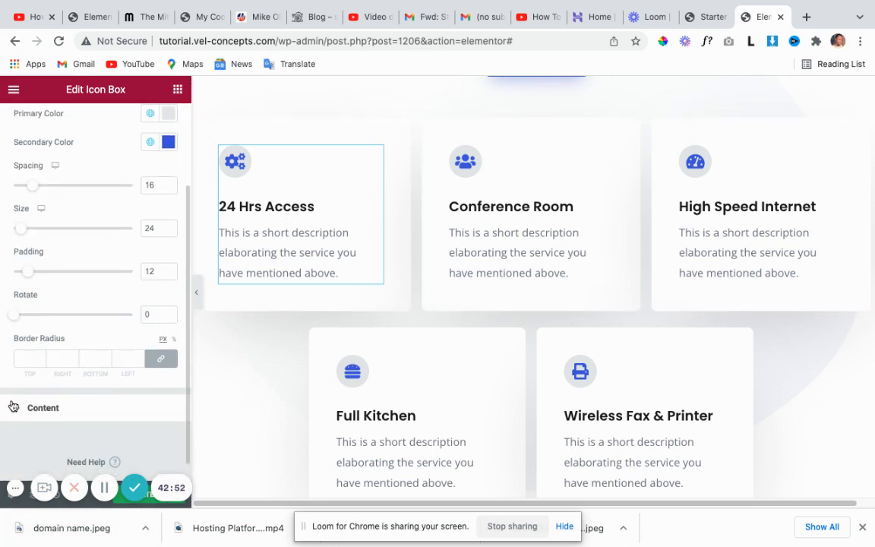
left_click(46, 409)
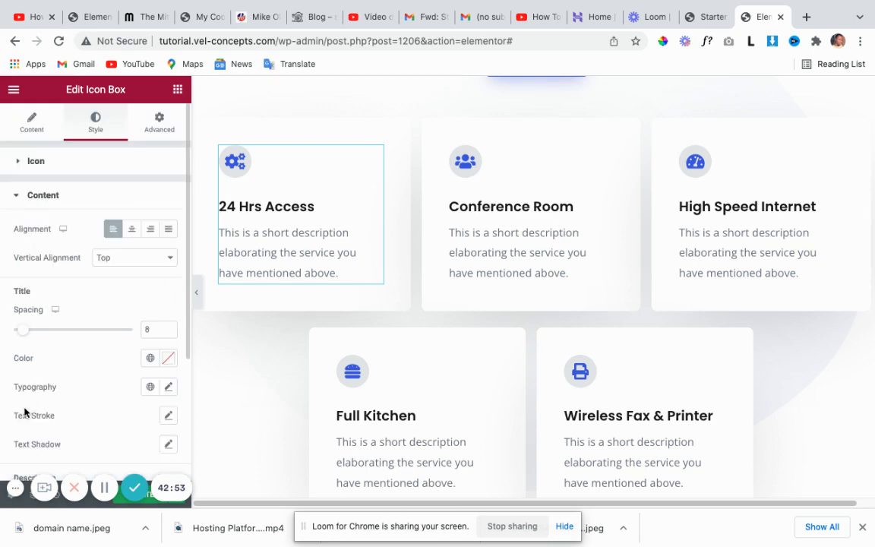
scroll(107, 356, "down", 1)
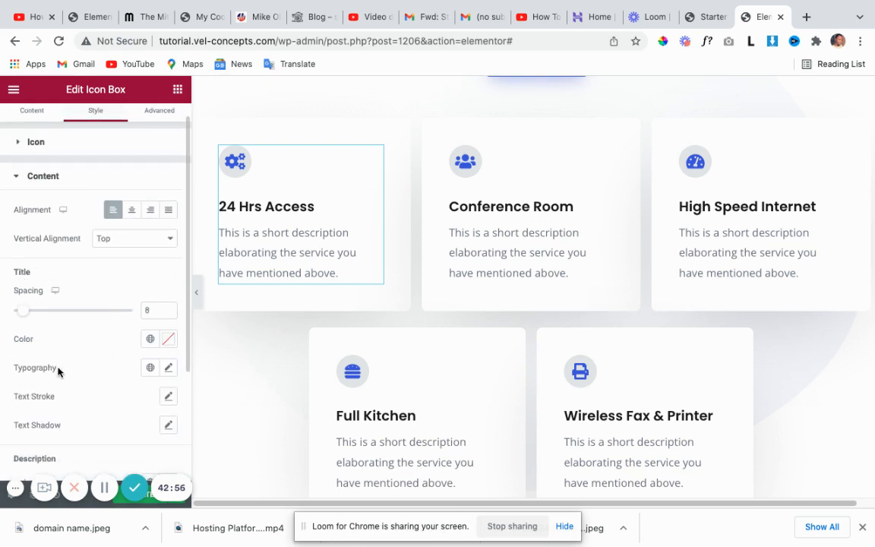
scroll(58, 370, "down", 5)
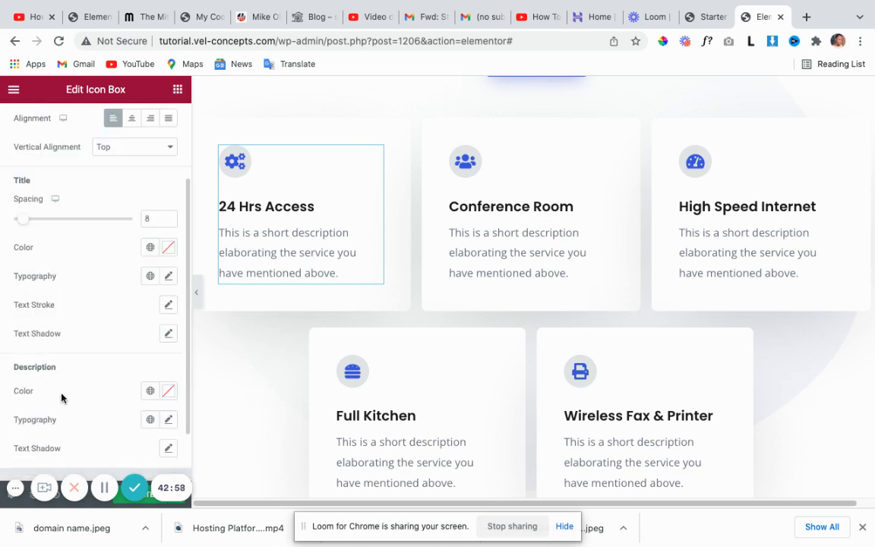
scroll(61, 394, "down", 3)
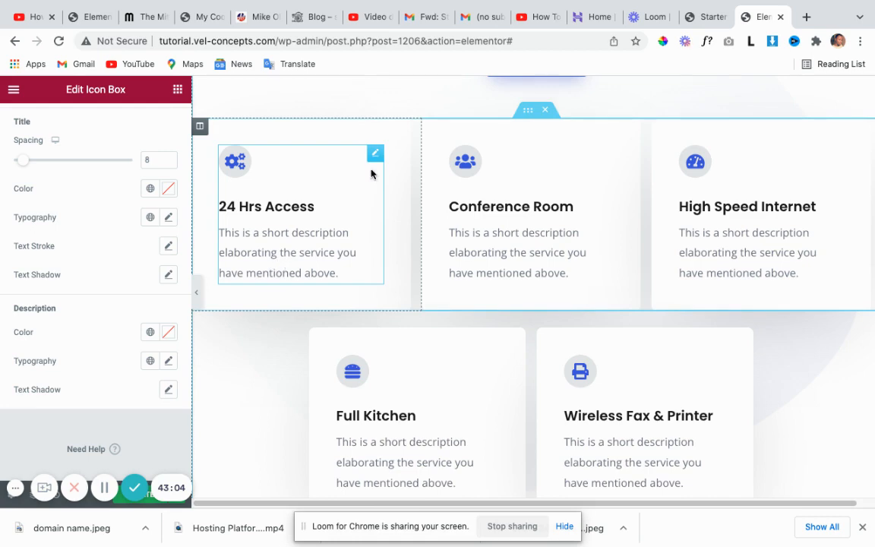
scroll(361, 198, "up", 5)
scroll(494, 263, "down", 3)
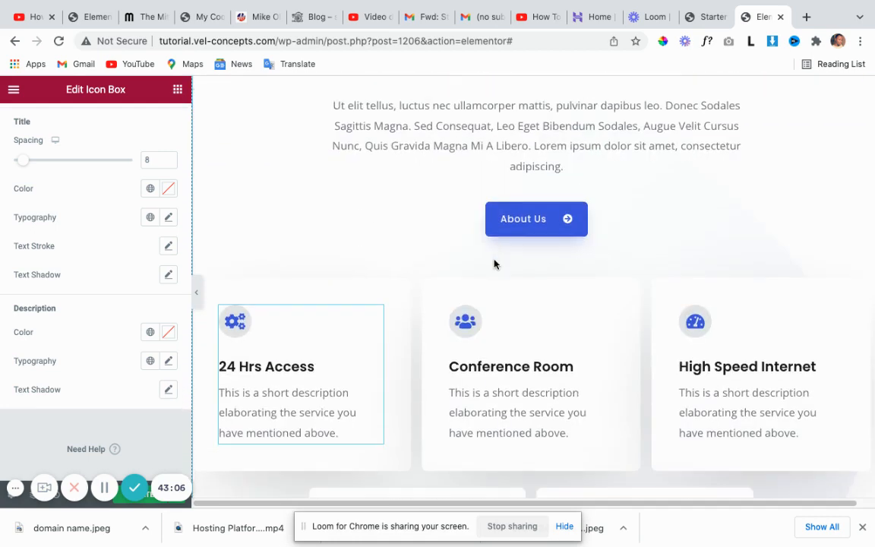
scroll(493, 264, "down", 3)
scroll(490, 266, "up", 1)
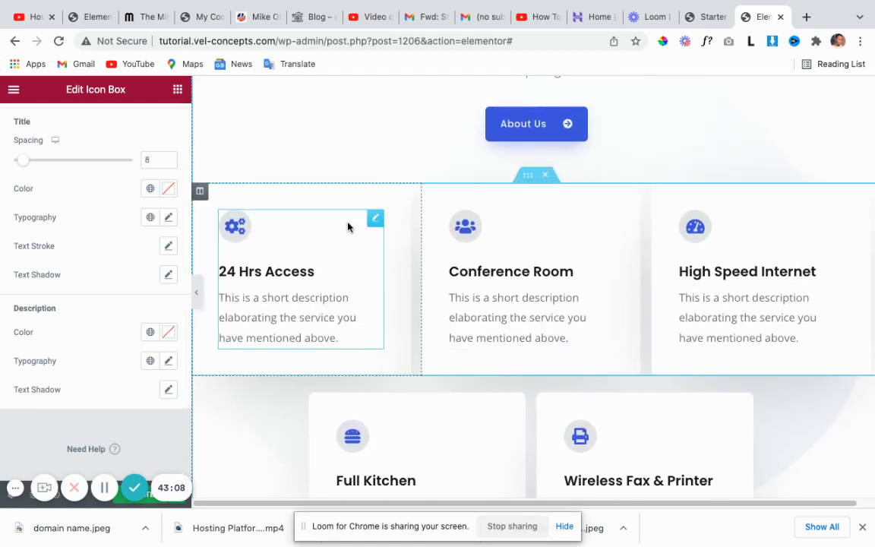
scroll(480, 285, "down", 1)
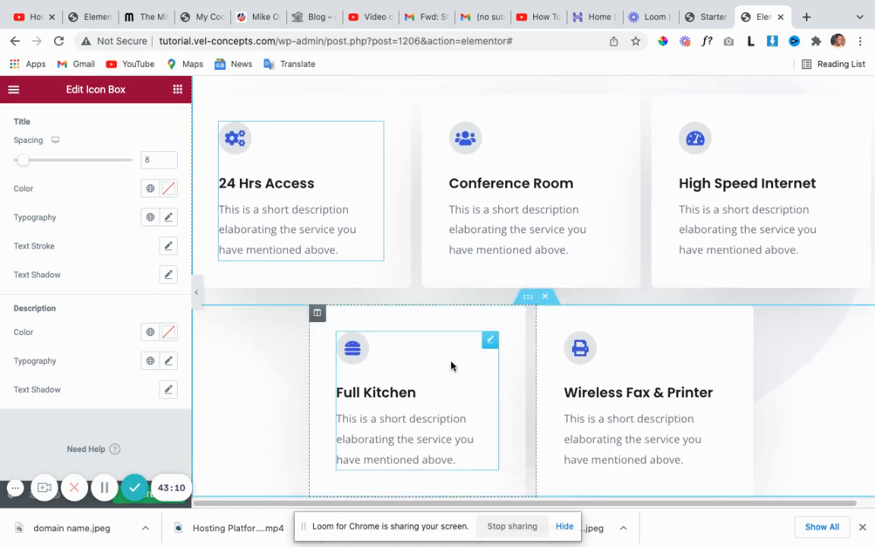
scroll(451, 366, "down", 2)
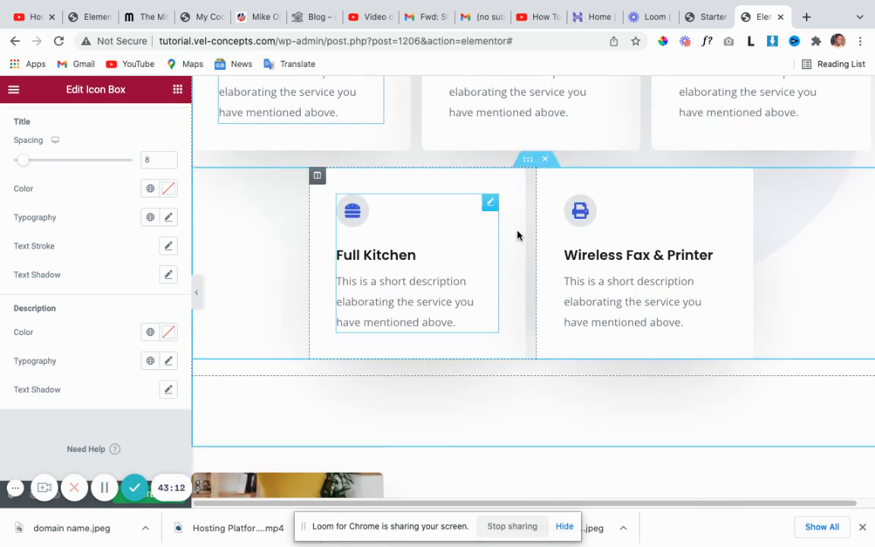
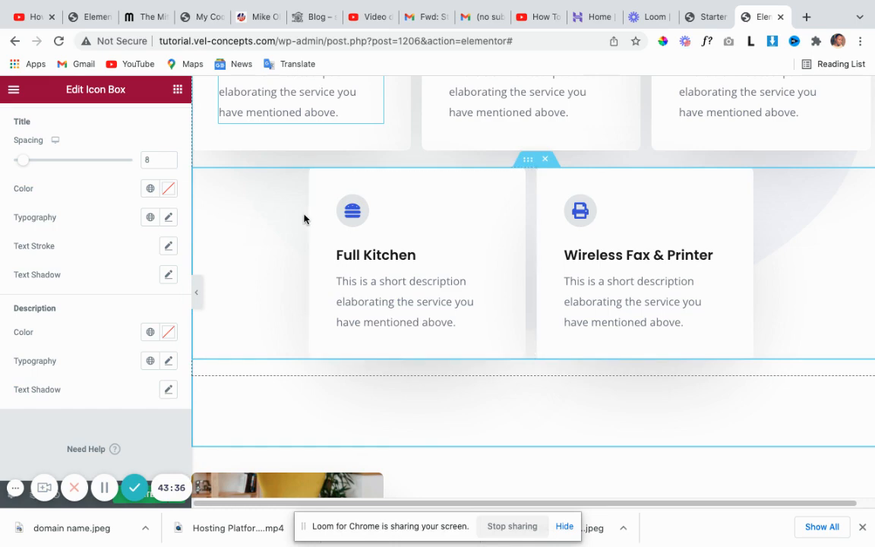
Select the About Us button widget and open its Style settings.
scroll(498, 312, "down", 4)
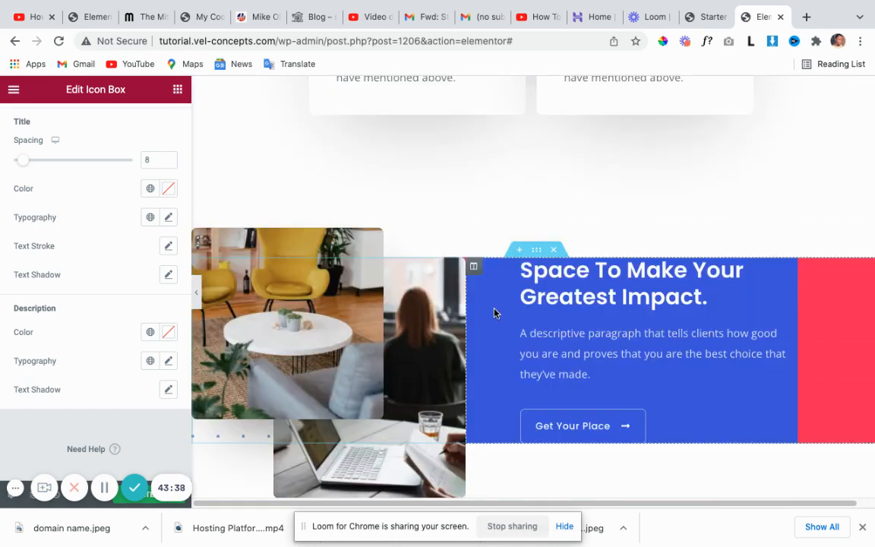
scroll(494, 312, "up", 8)
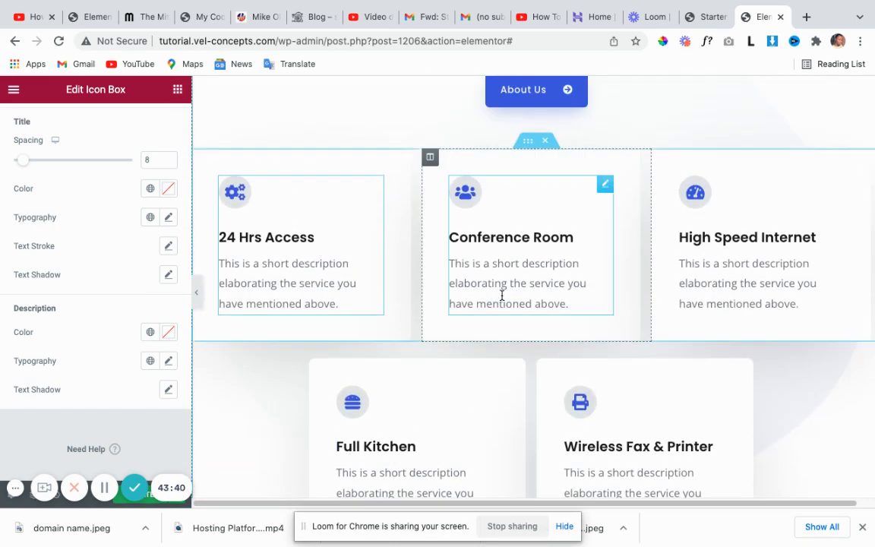
scroll(501, 296, "up", 2)
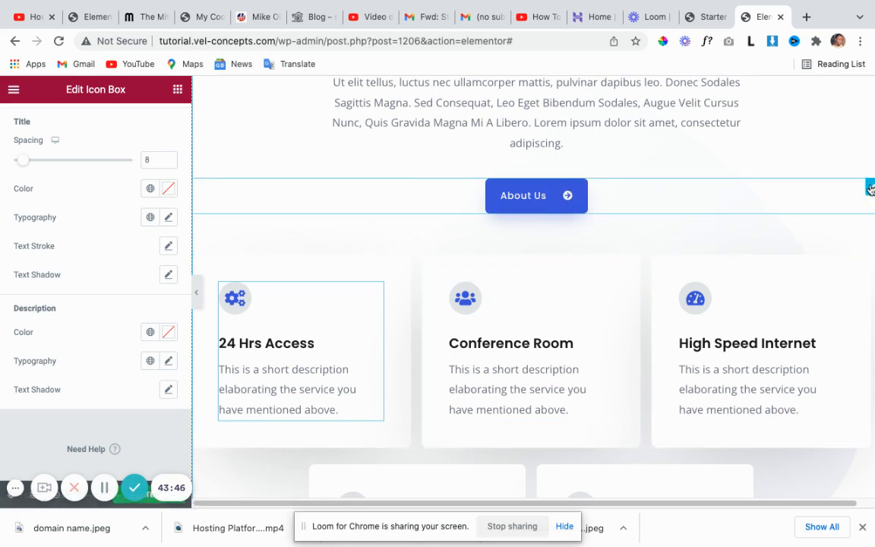
left_click(869, 188)
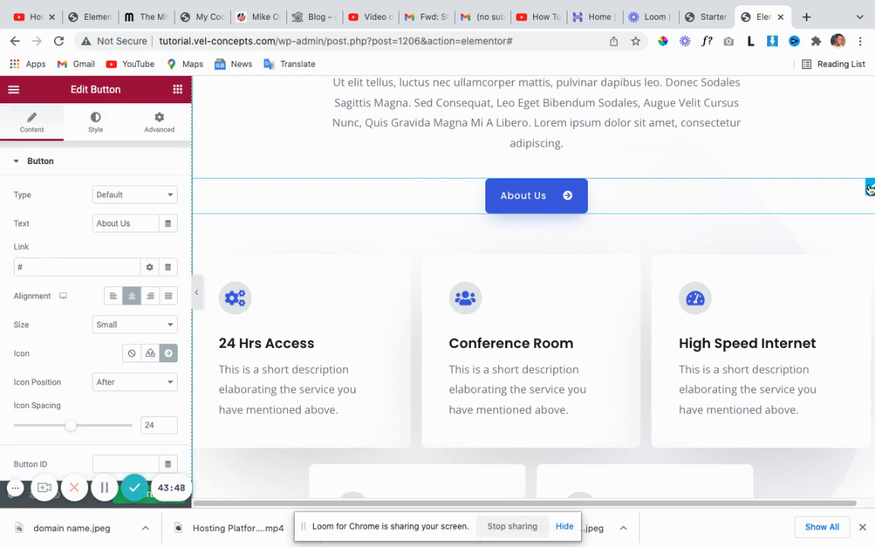
left_click(95, 125)
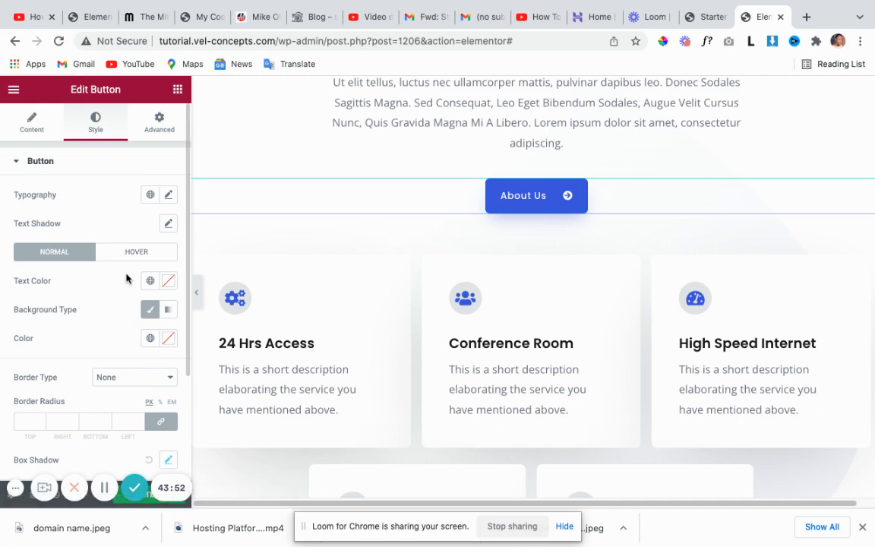
scroll(126, 279, "down", 1)
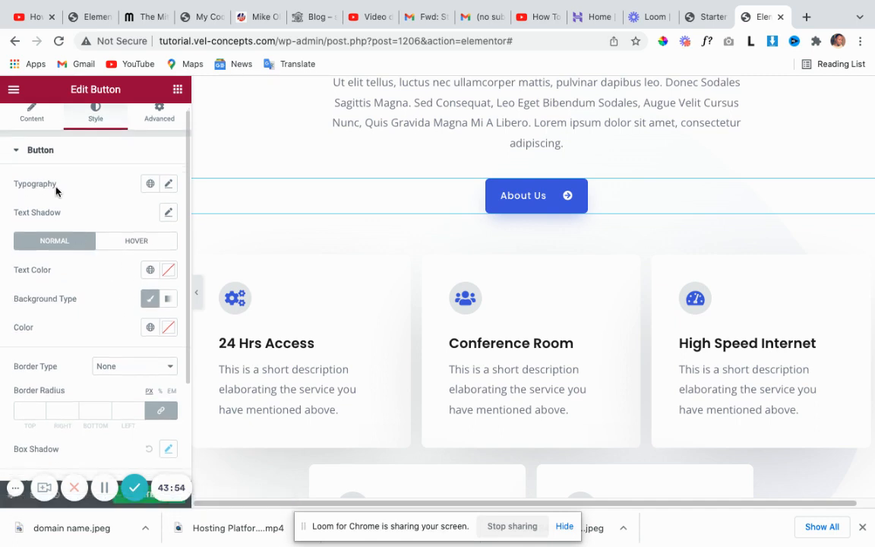
scroll(45, 282, "down", 2)
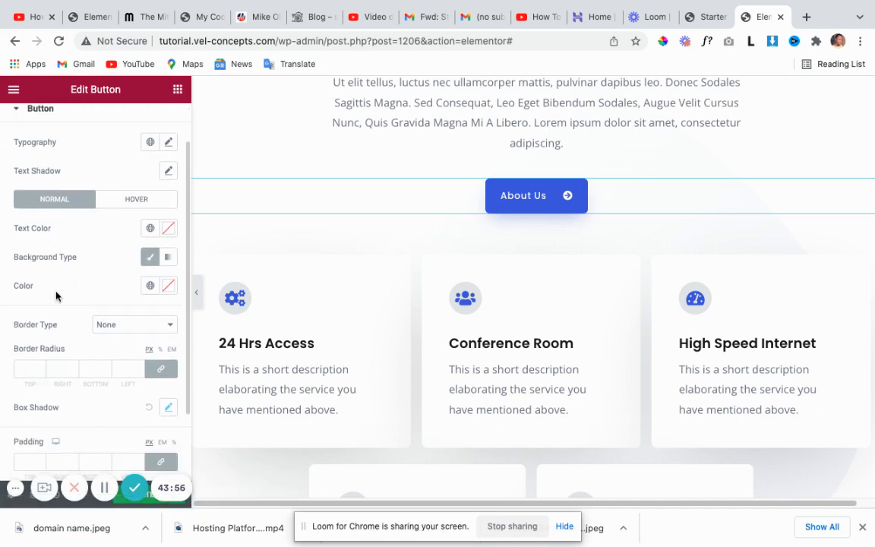
scroll(57, 296, "up", 3)
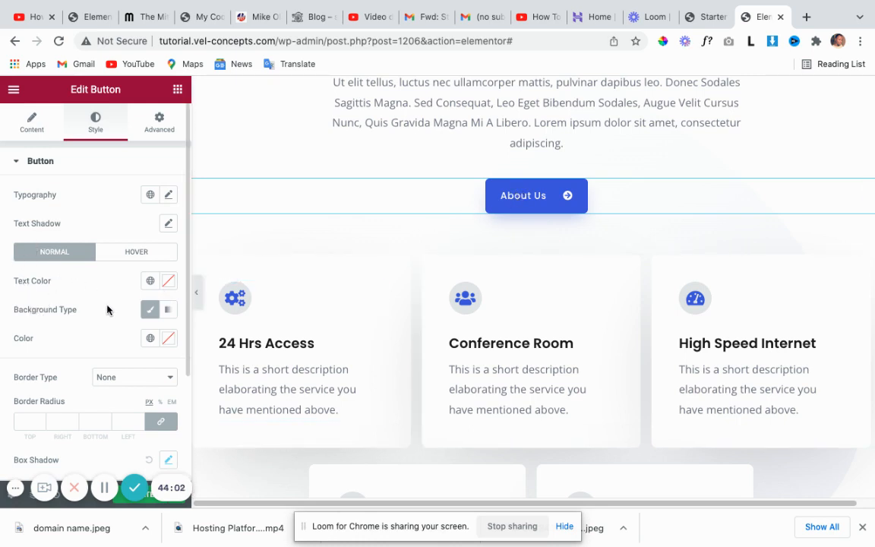
scroll(107, 308, "down", 1)
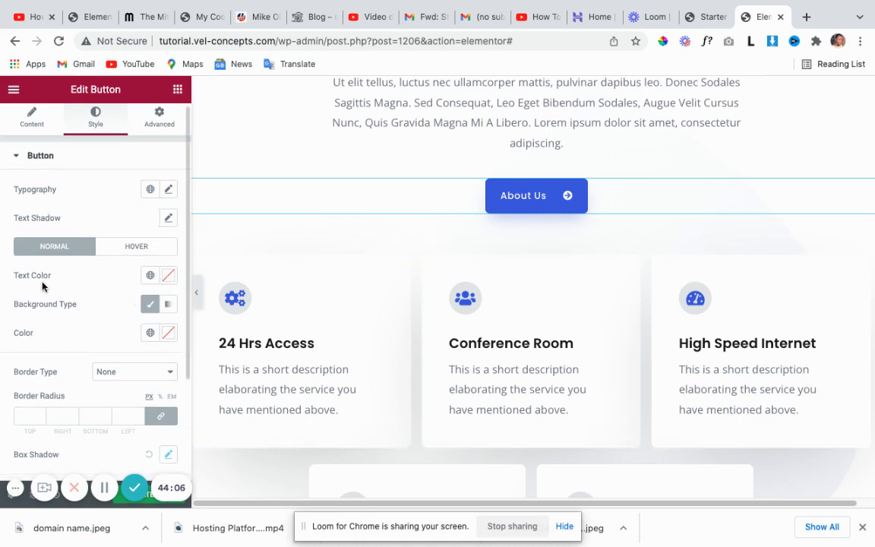
Try red and yellow in the Text Color picker, leaving the button text white.
left_click(169, 277)
mouse_move(168, 406)
left_mouse_down()
mouse_move(238, 363)
mouse_move(205, 372)
mouse_move(129, 362)
mouse_move(107, 377)
mouse_move(123, 398)
left_mouse_up()
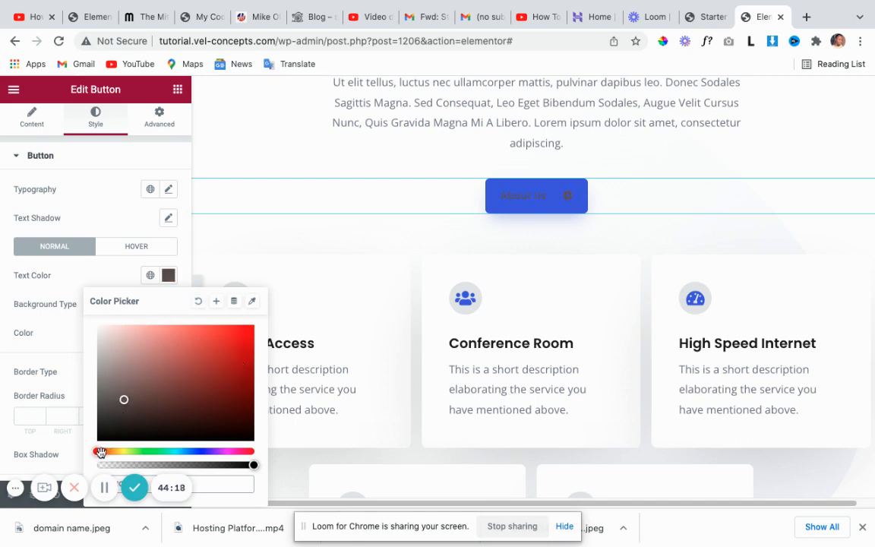
left_click_drag(101, 452, 119, 452)
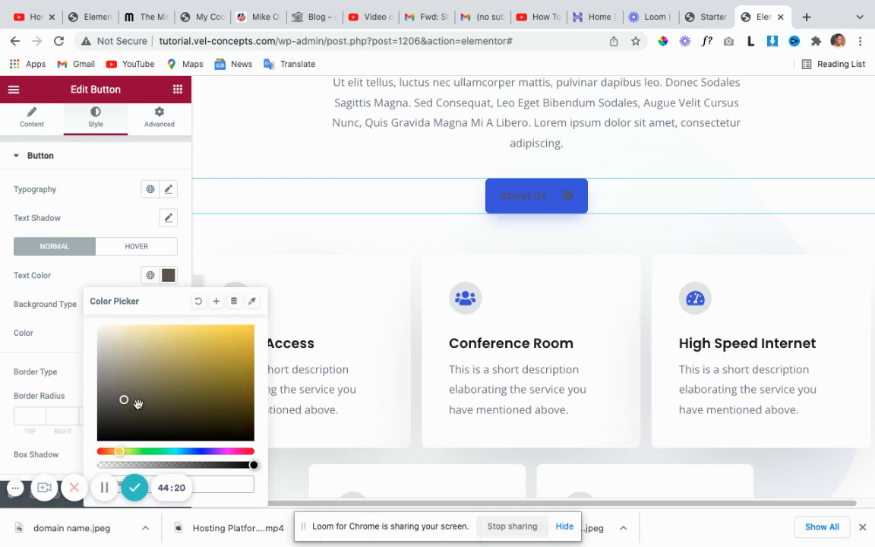
mouse_move(138, 403)
left_mouse_down()
mouse_move(154, 387)
mouse_move(246, 353)
mouse_move(238, 330)
mouse_move(91, 332)
left_mouse_up()
left_click(74, 296)
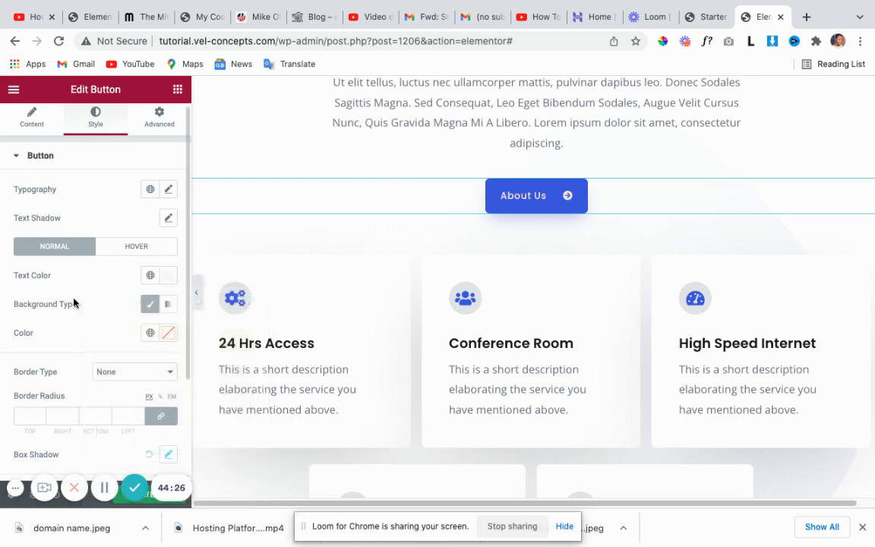
Try a Gradient background for the button, from red to near-white.
left_click(168, 308)
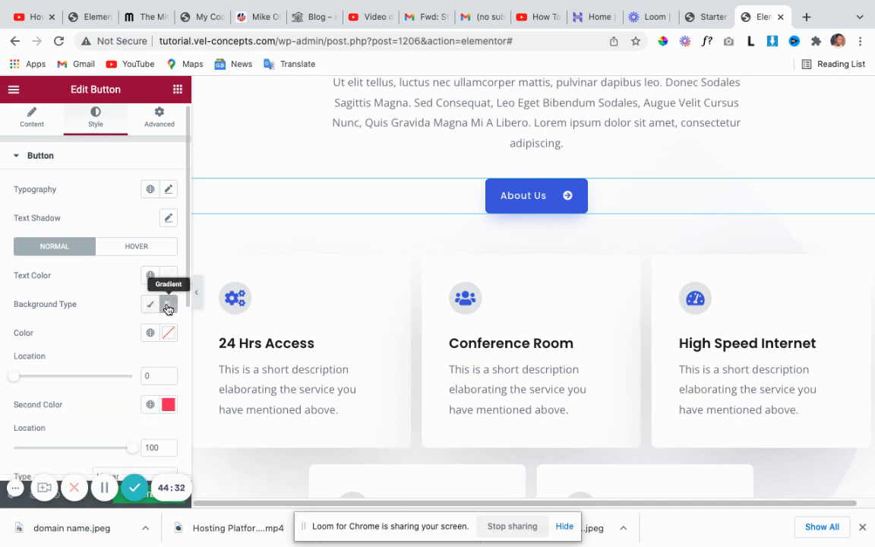
left_click(169, 337)
left_click_drag(174, 242, 227, 162)
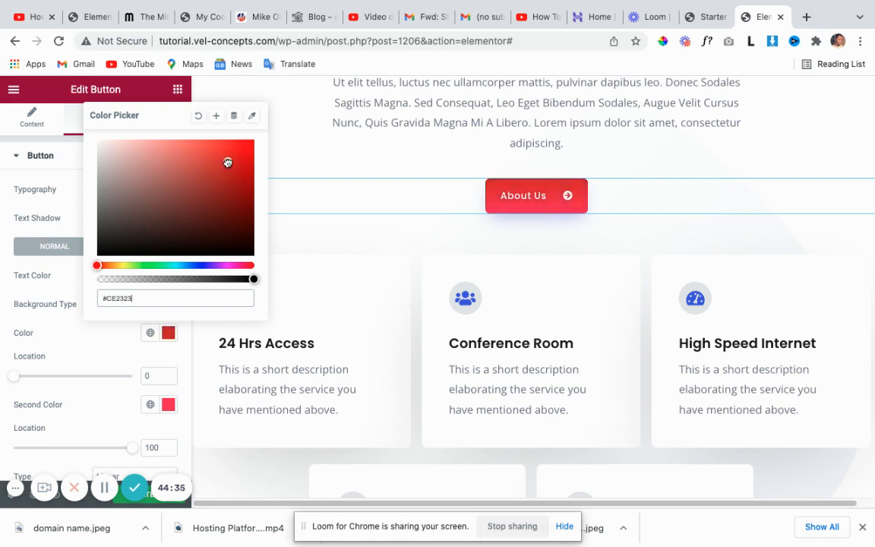
left_click(168, 404)
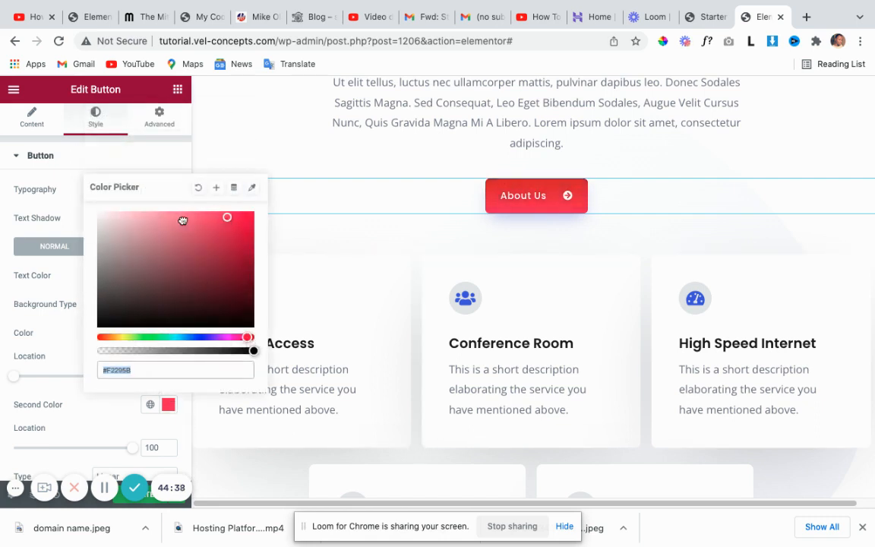
left_click_drag(180, 219, 100, 222)
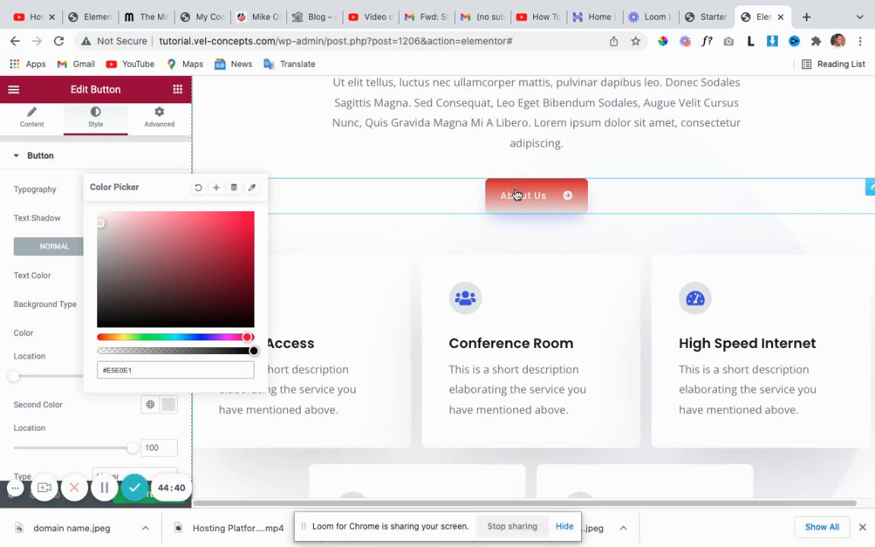
left_click(67, 293)
Switch the background back to Classic and set its colour to near-black #050101.
left_click(152, 304)
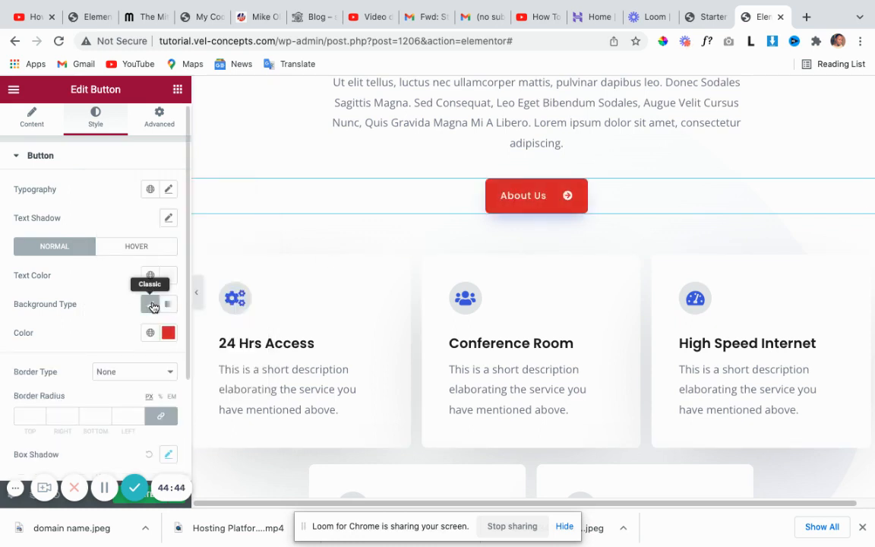
left_click(167, 333)
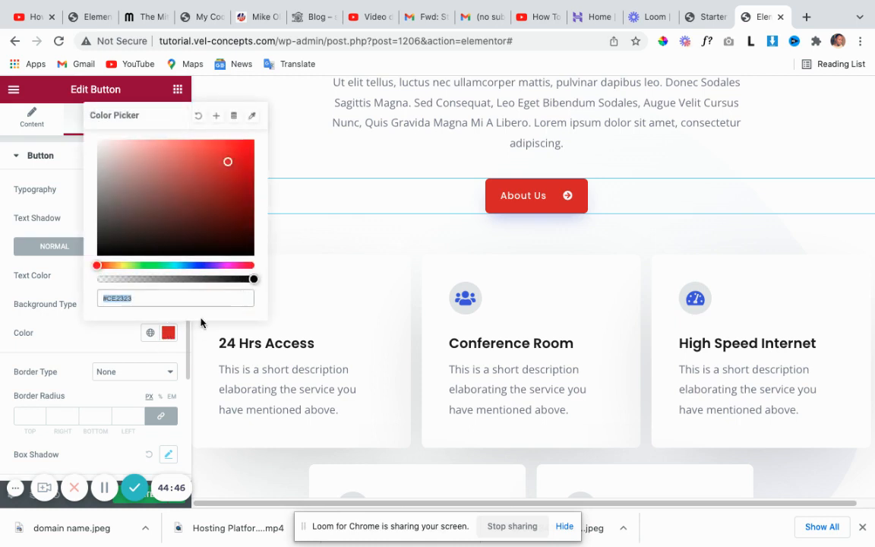
left_click(228, 234)
left_click_drag(229, 237, 235, 254)
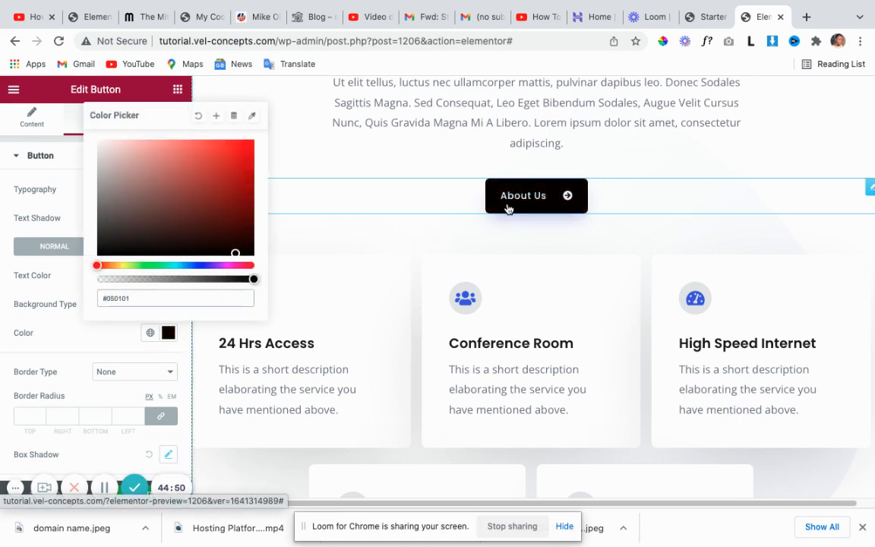
left_click(65, 283)
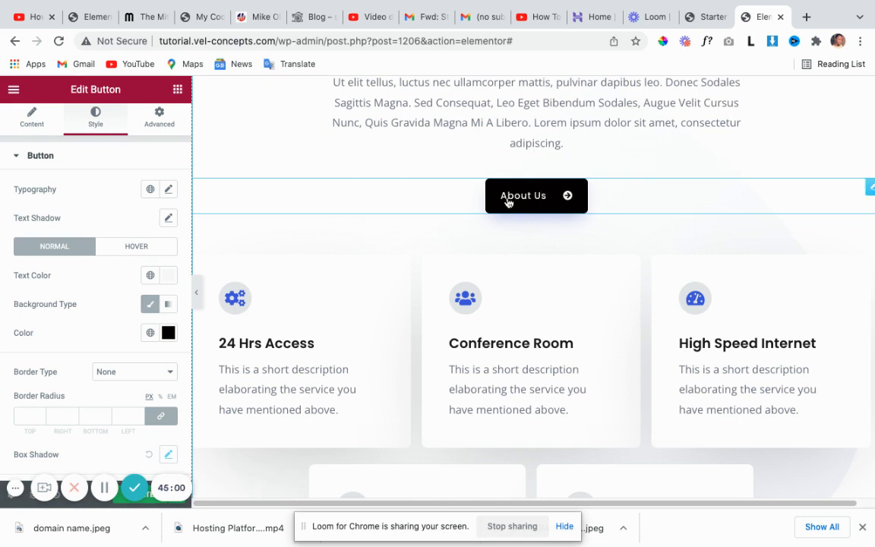
Switch to the Hover state and try red as the hover text colour.
left_click(133, 247)
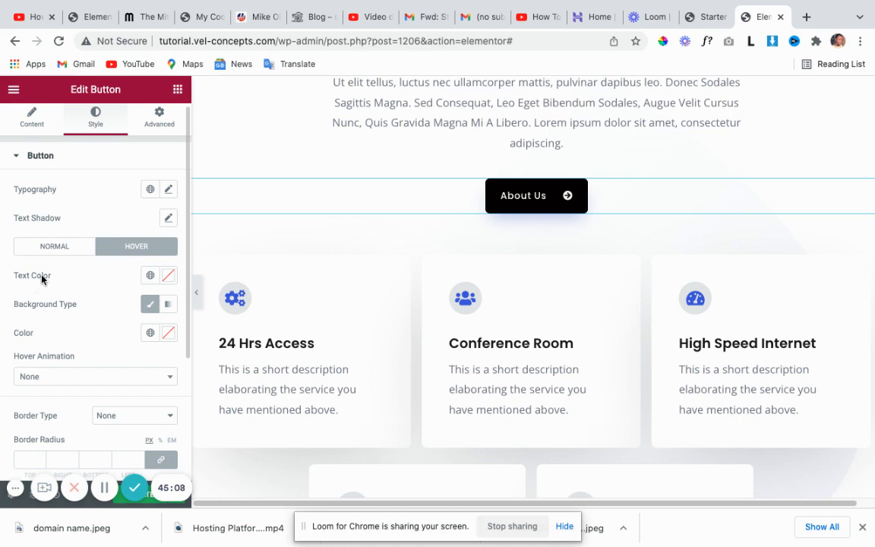
left_click(167, 278)
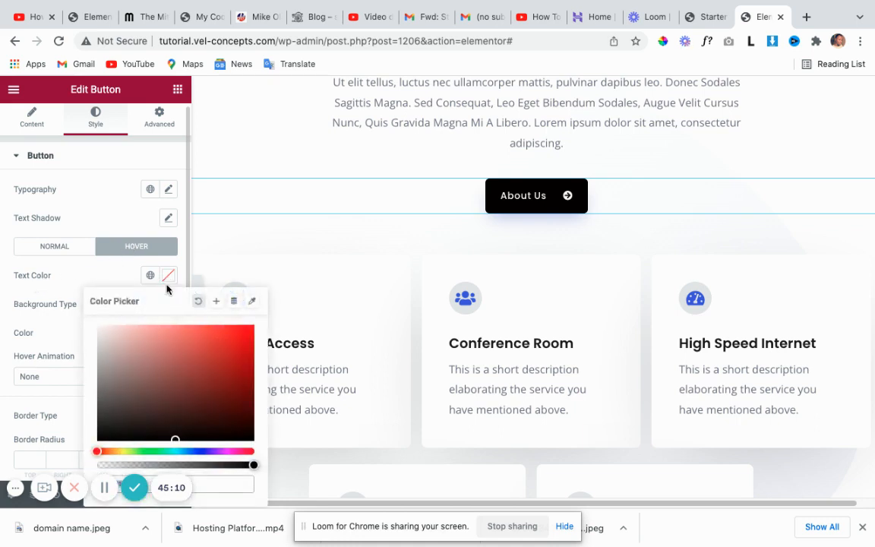
left_click(193, 344)
left_click(216, 330)
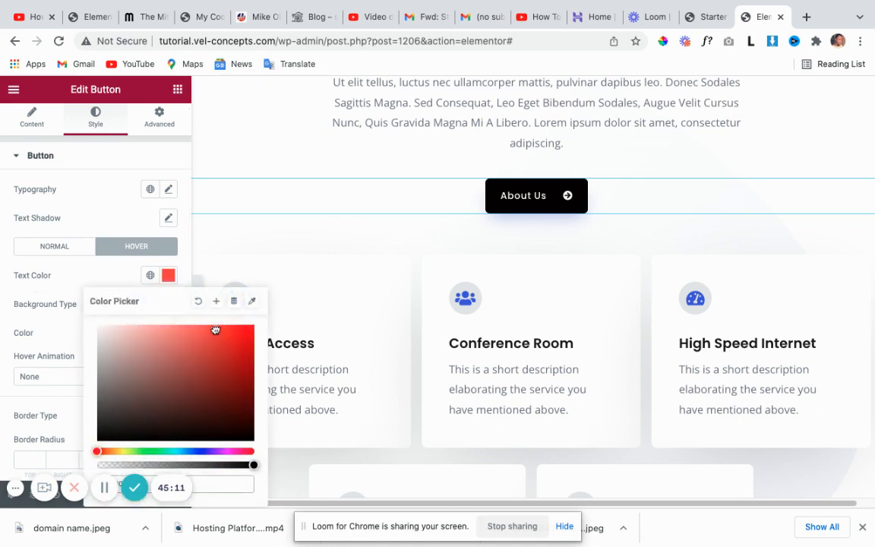
left_click(167, 276)
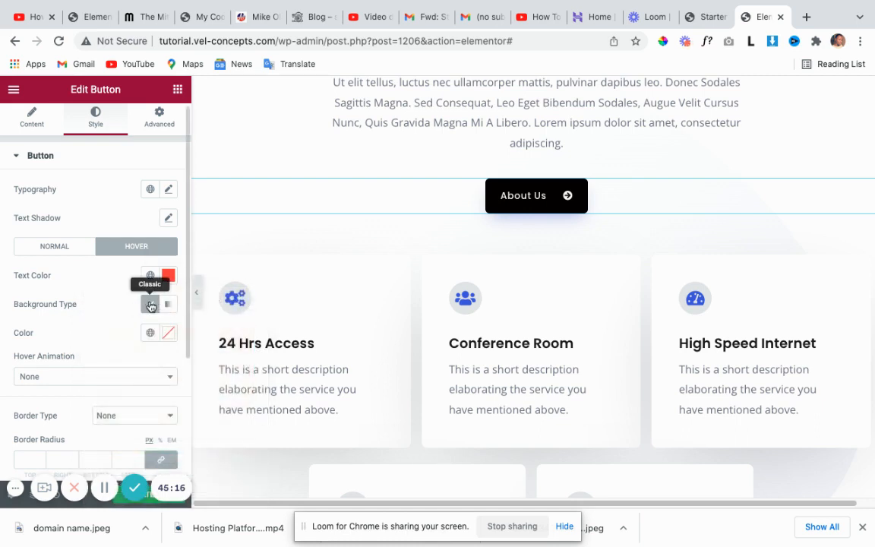
Set the button's hover background colour to deep blue #0100AD.
left_click(168, 333)
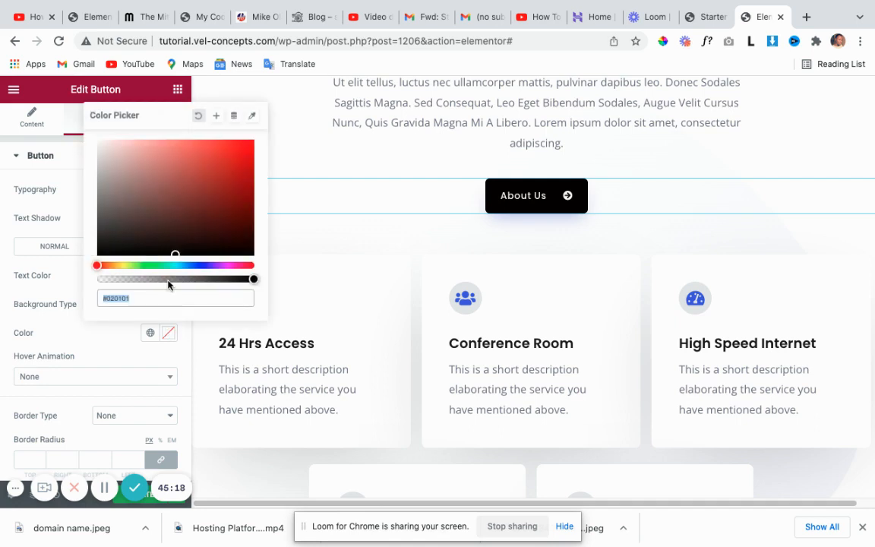
left_click_drag(175, 255, 157, 210)
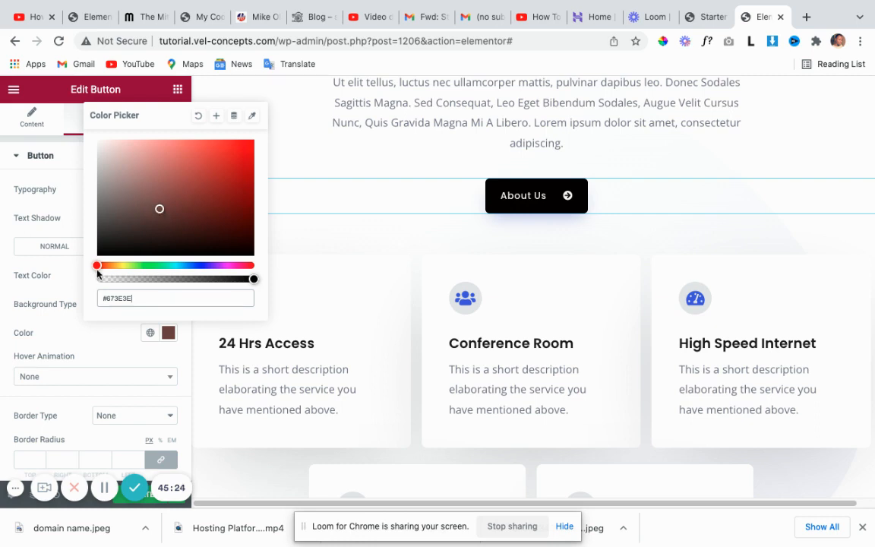
left_click_drag(97, 266, 201, 266)
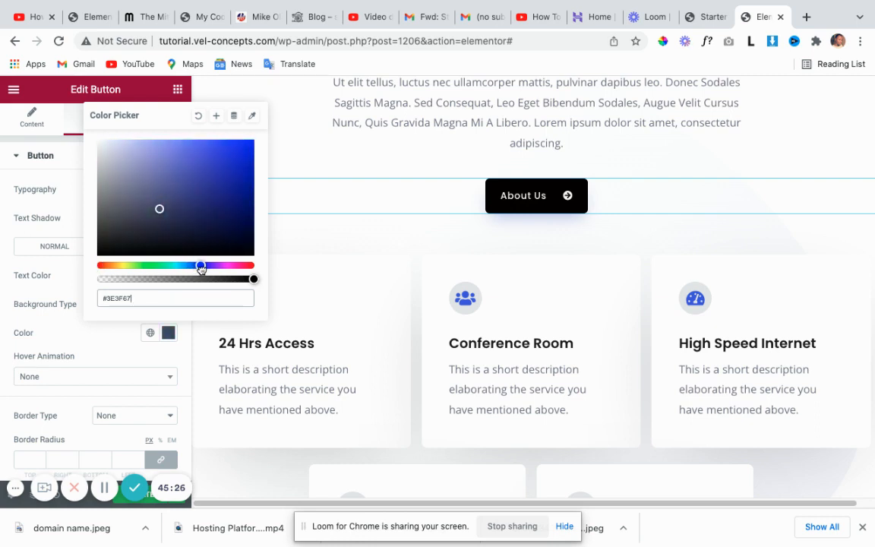
left_click_drag(159, 206, 249, 177)
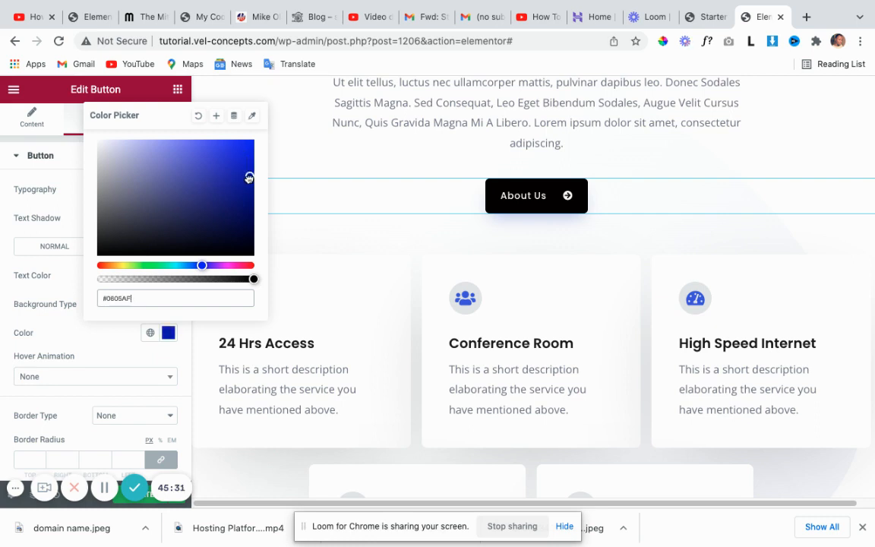
left_click(169, 333)
Change the hover text colour to pure white.
left_click(168, 276)
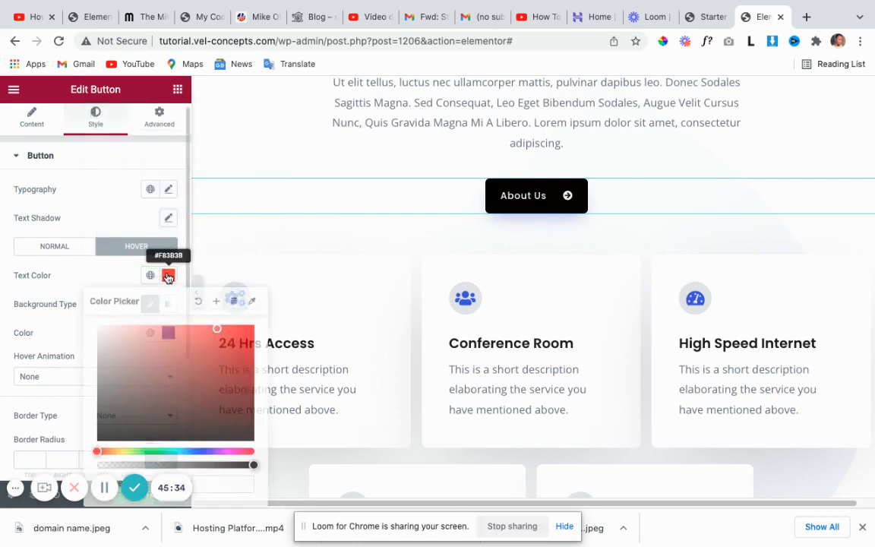
left_click_drag(167, 329, 122, 247)
left_click_drag(92, 279, 86, 283)
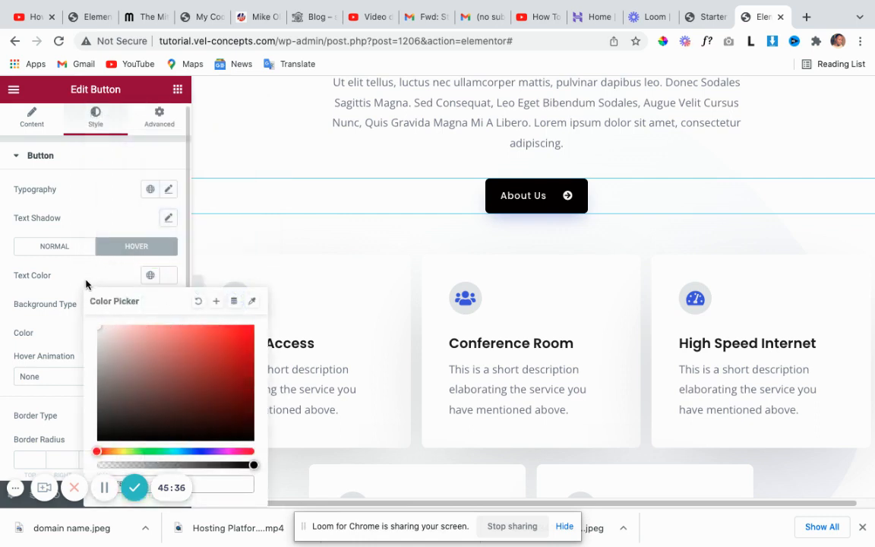
left_click(167, 275)
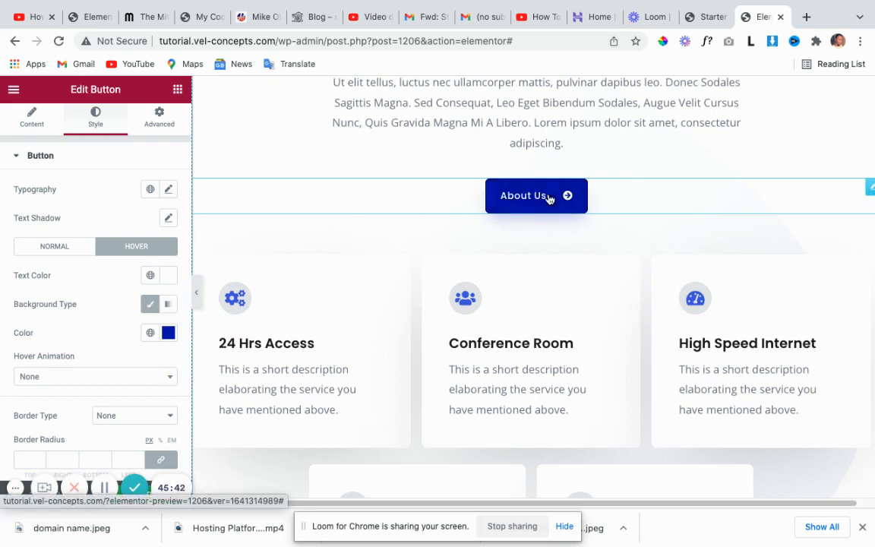
Set the About Us button's Hover Animation to Shrink.
scroll(90, 323, "down", 1)
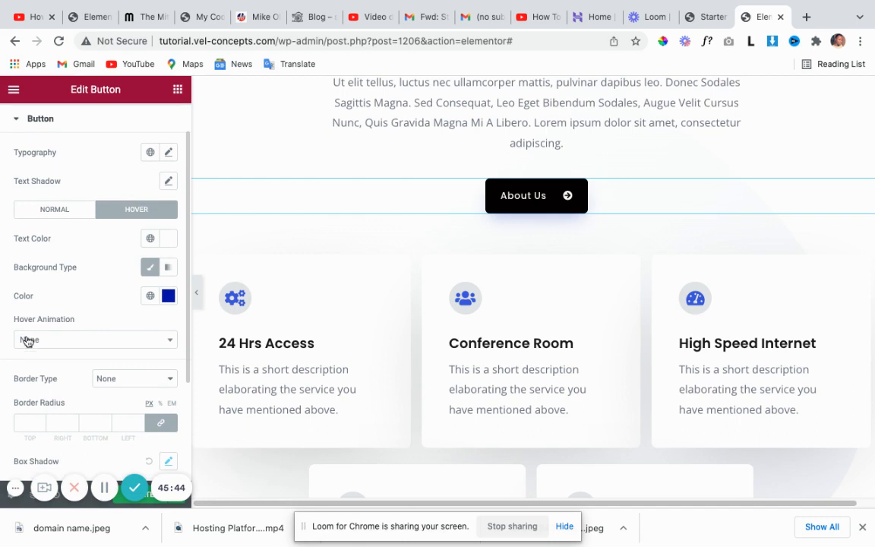
scroll(97, 347, "down", 1)
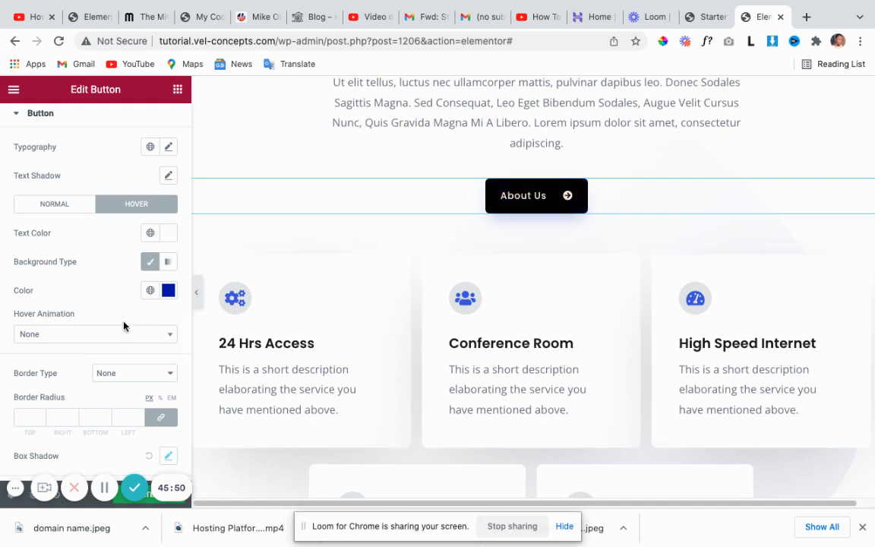
left_click(170, 335)
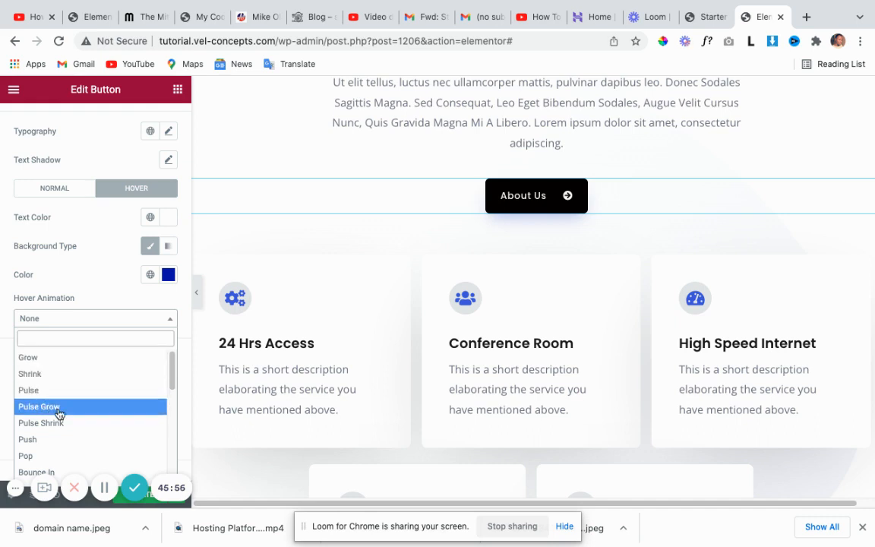
left_click(31, 374)
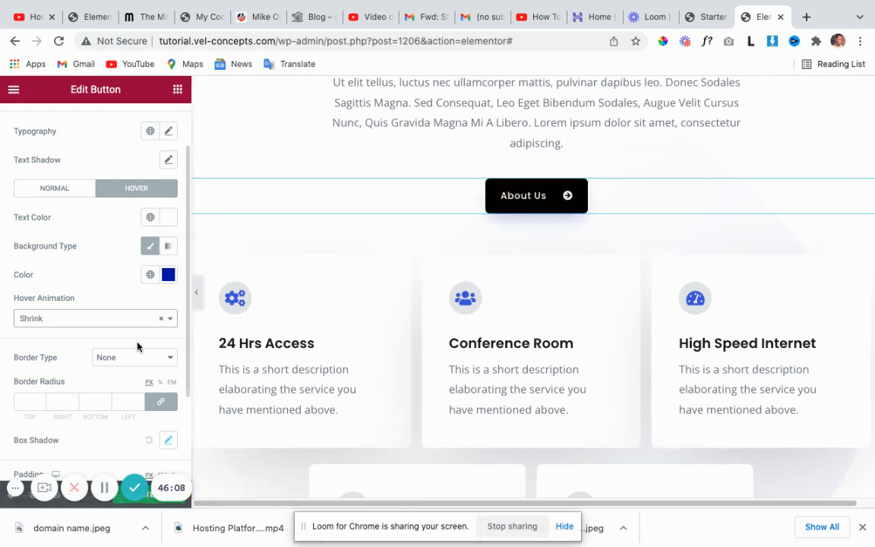
scroll(137, 347, "down", 1)
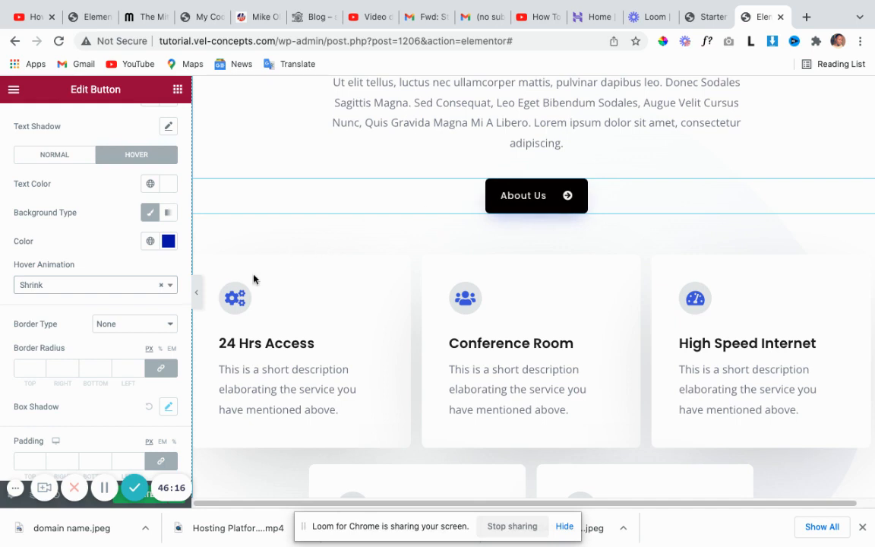
left_click(170, 330)
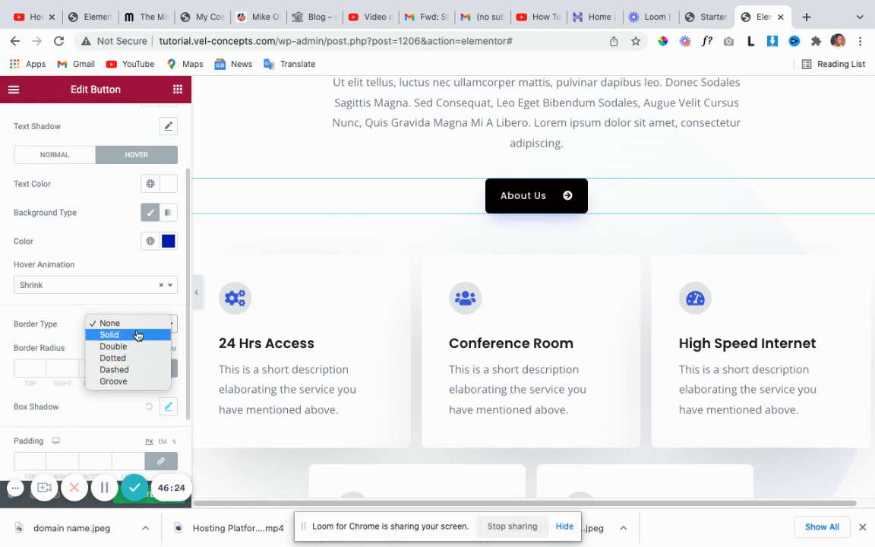
left_click(138, 335)
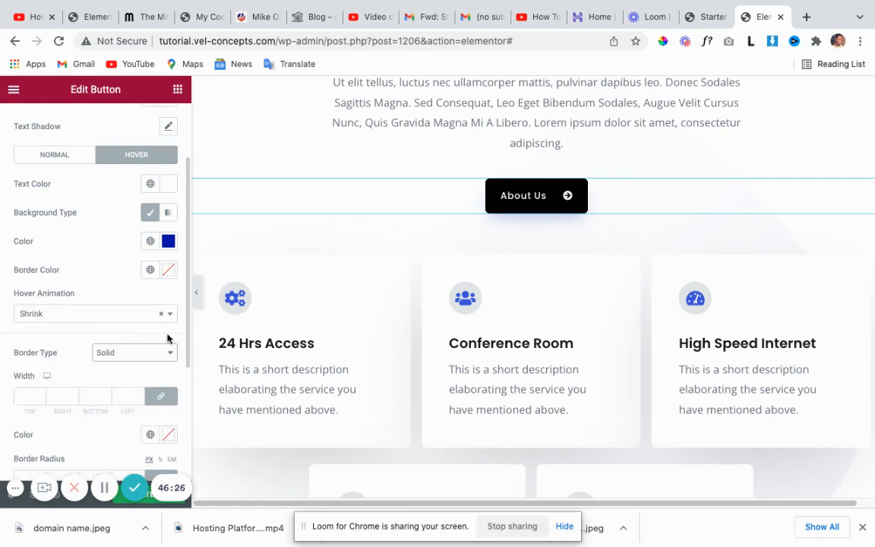
scroll(143, 357, "down", 1)
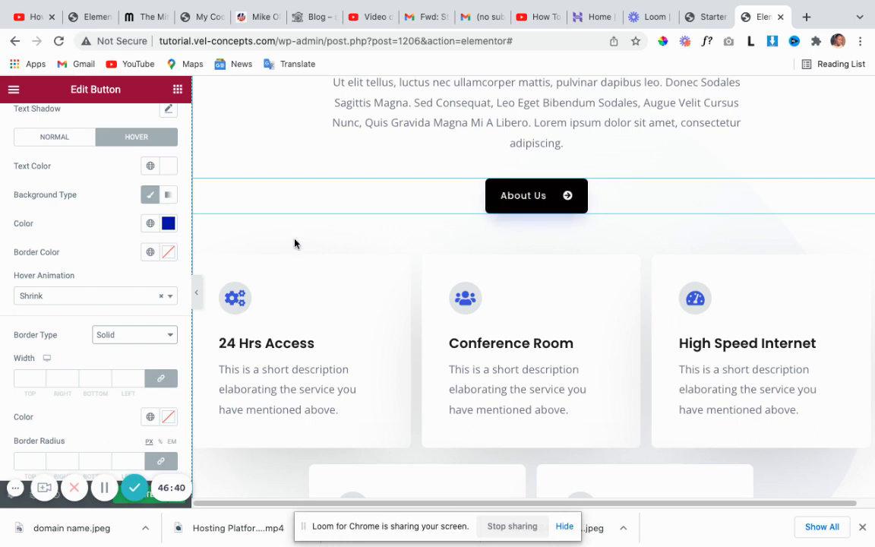
left_click(41, 379)
type("1")
left_click(41, 376)
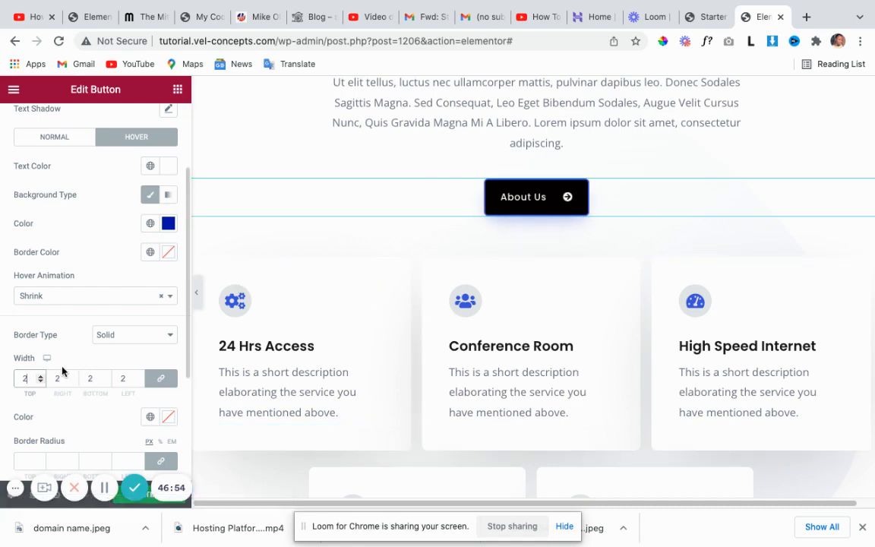
left_click_drag(28, 377, 13, 379)
type("1")
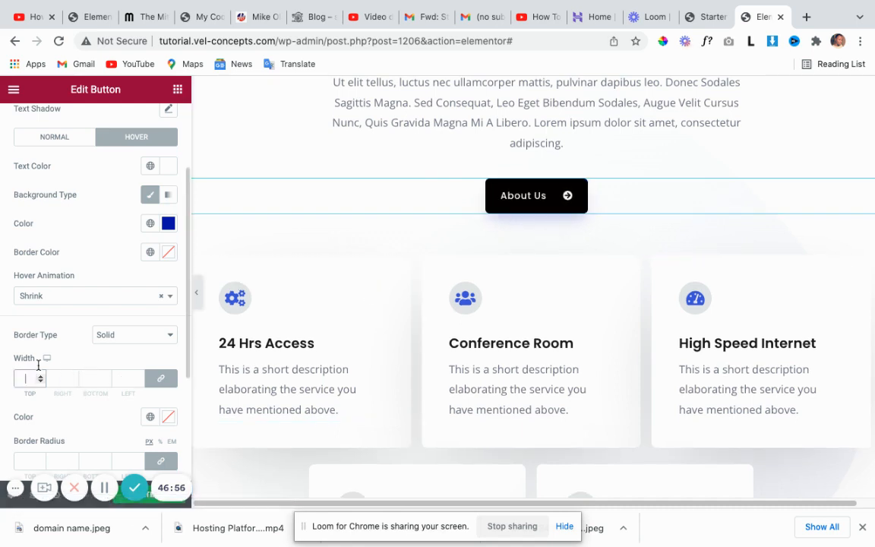
left_click(154, 334)
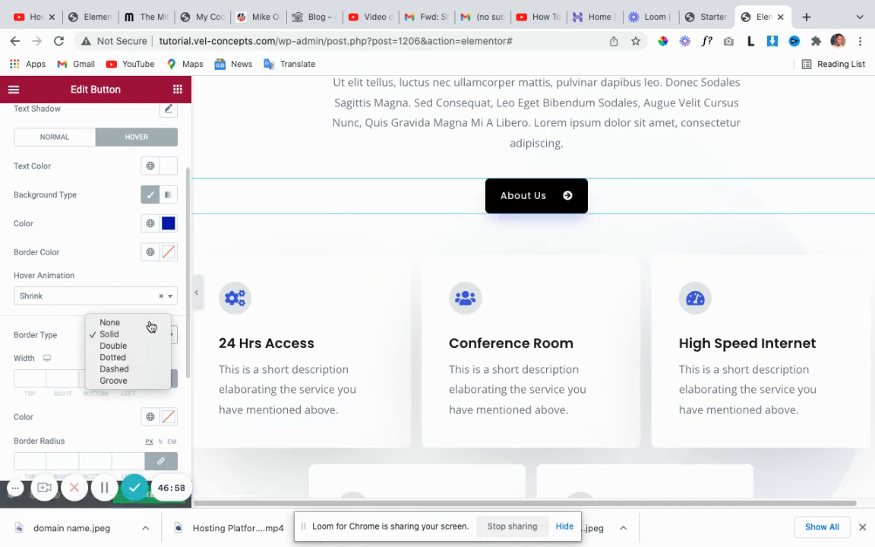
left_click(150, 323)
scroll(141, 372, "down", 1)
scroll(141, 372, "down", 2)
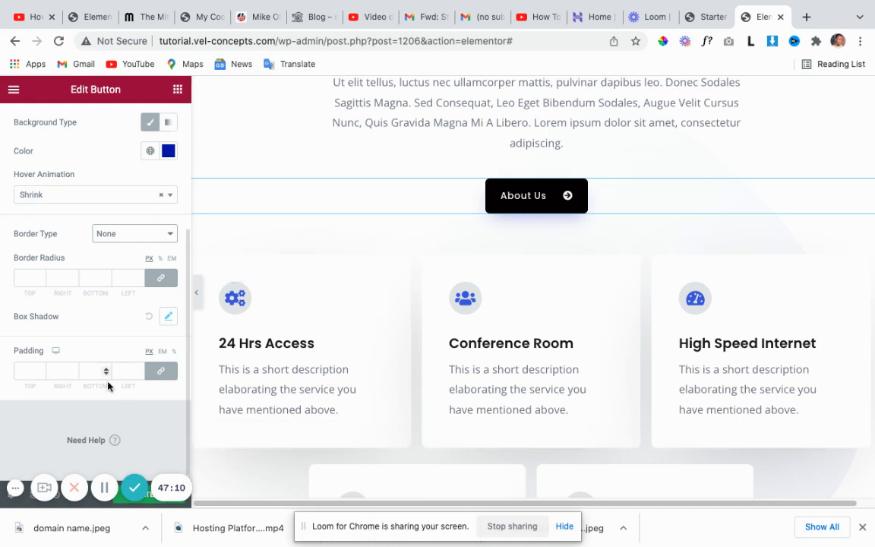
Unlink the button padding and enter top 8, bottom 8, right 15, left 15.
left_click(162, 375)
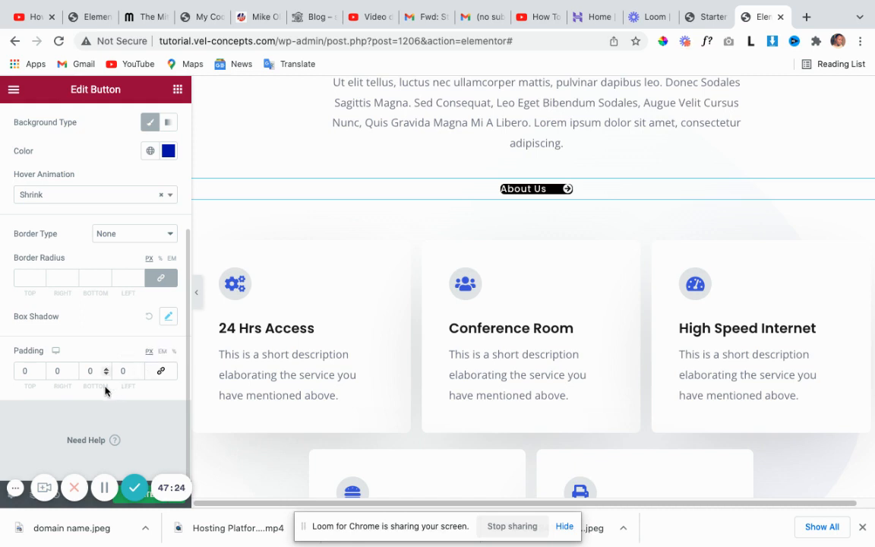
left_click(161, 372)
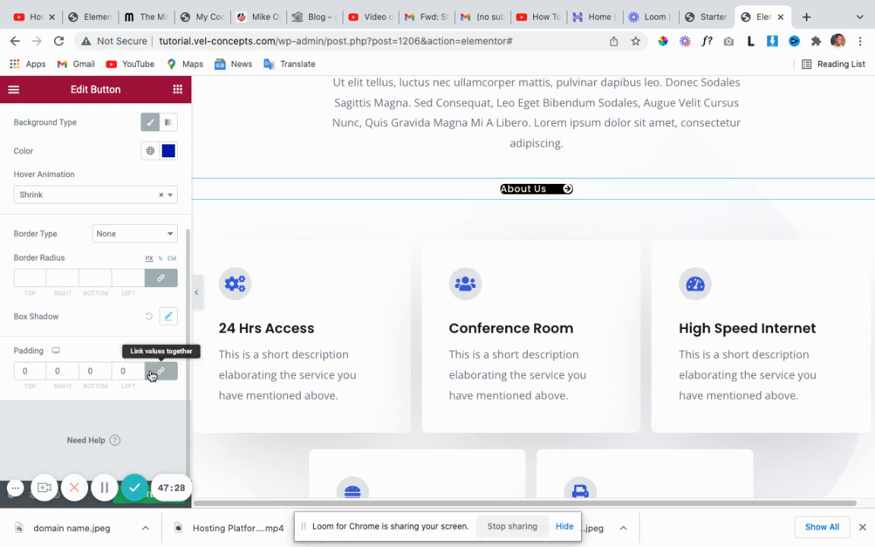
left_click(156, 372)
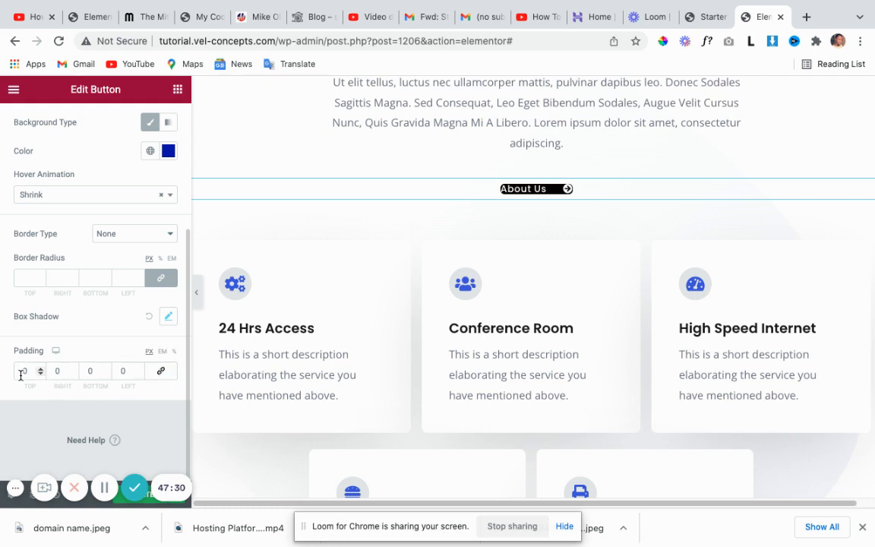
left_click_drag(32, 370, 7, 375)
type("8")
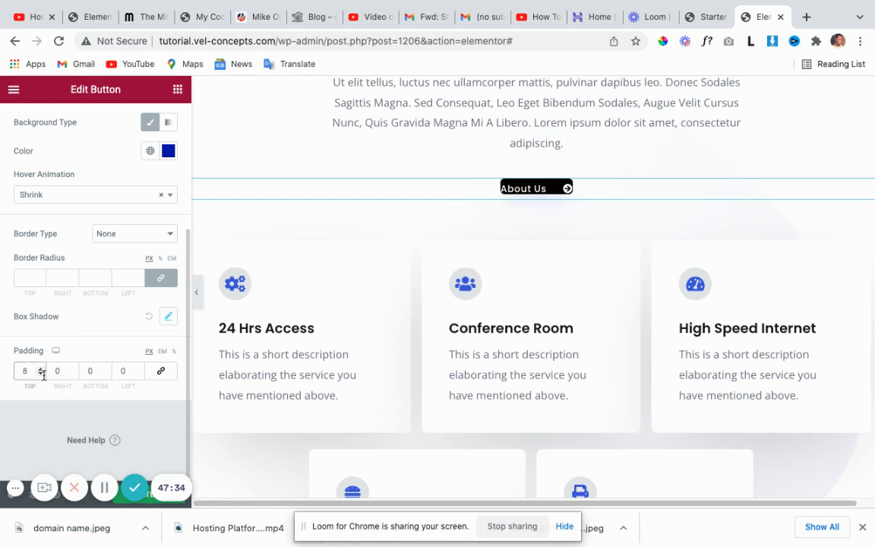
left_click(88, 369)
type("8")
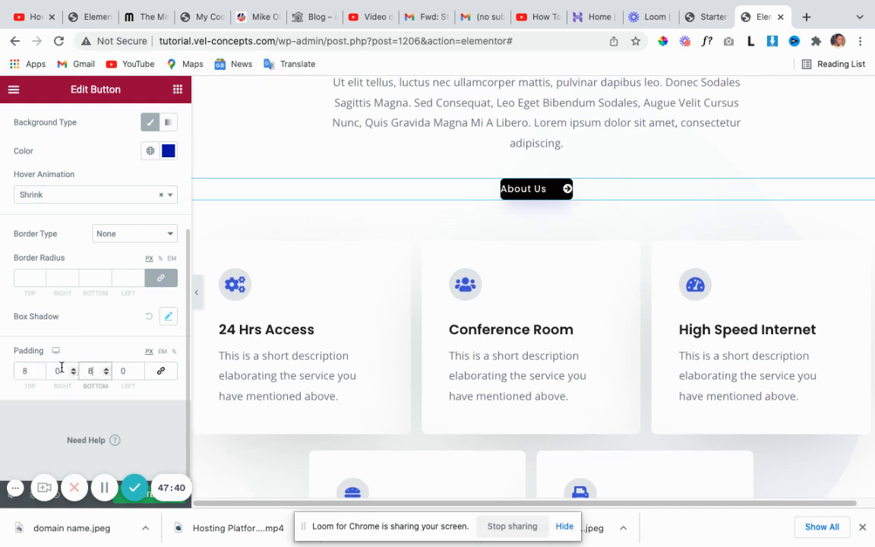
left_click(58, 370)
type("1")
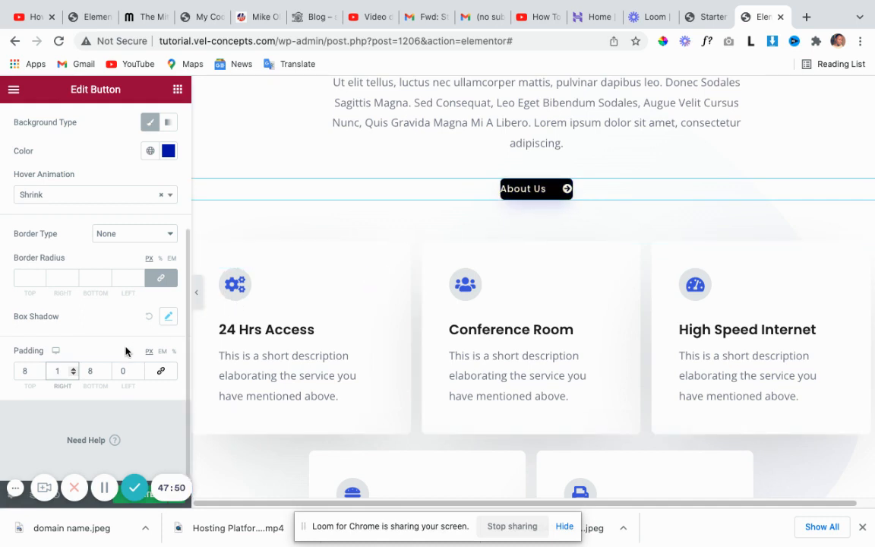
type("5")
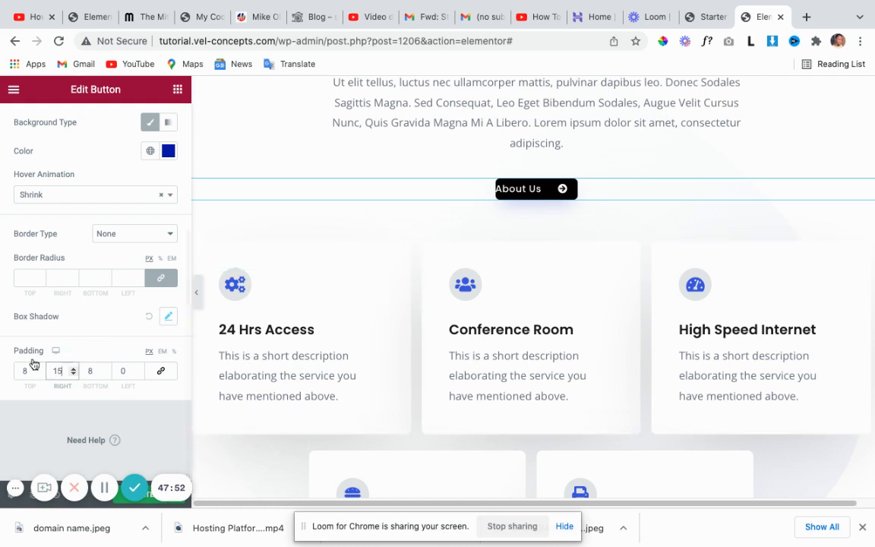
left_click(123, 371)
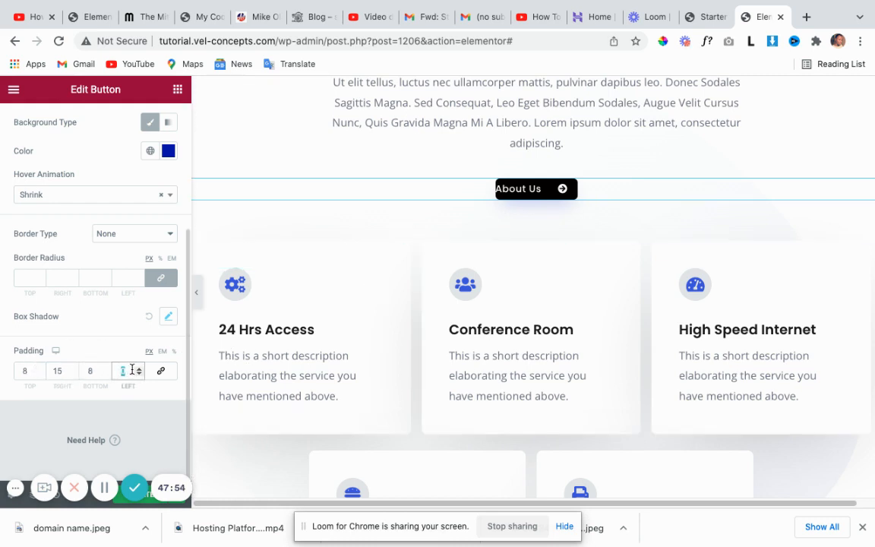
type("15")
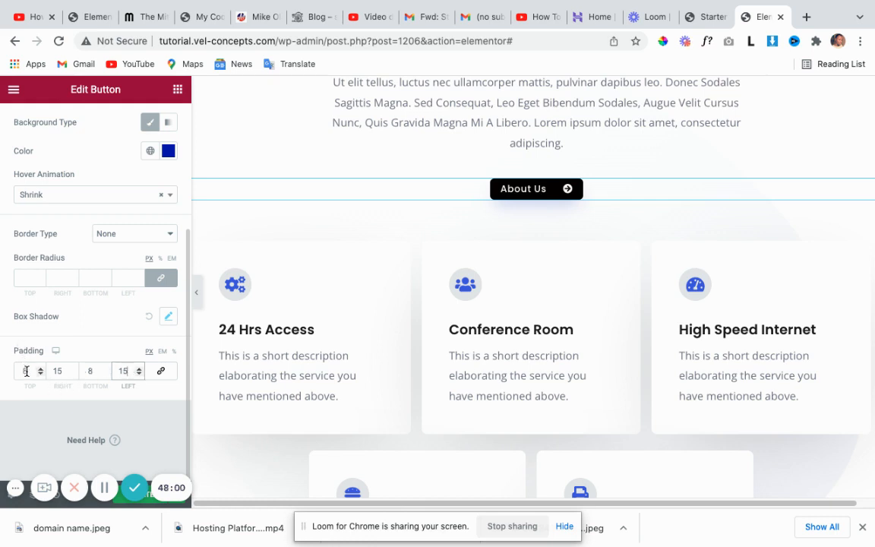
Change the top and bottom padding to 10, then settle on 12.
left_click_drag(25, 371, 13, 372)
type("1")
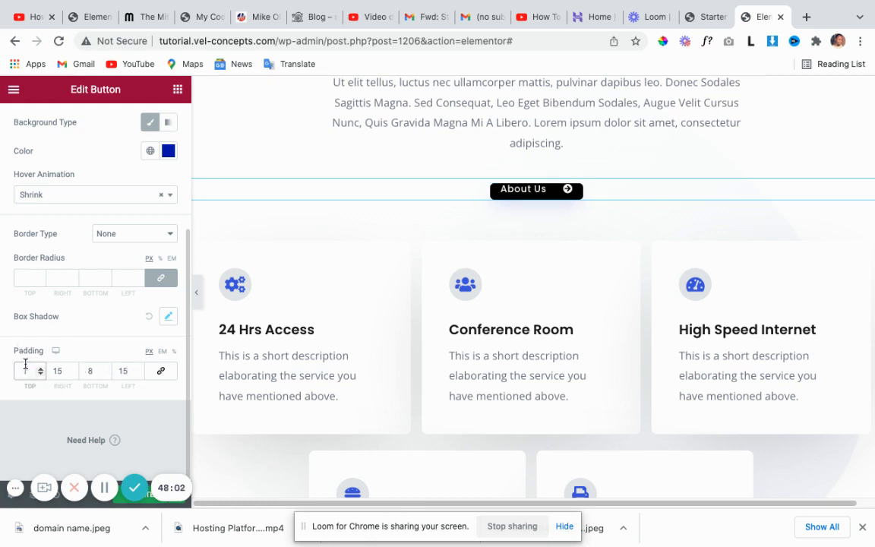
type("0")
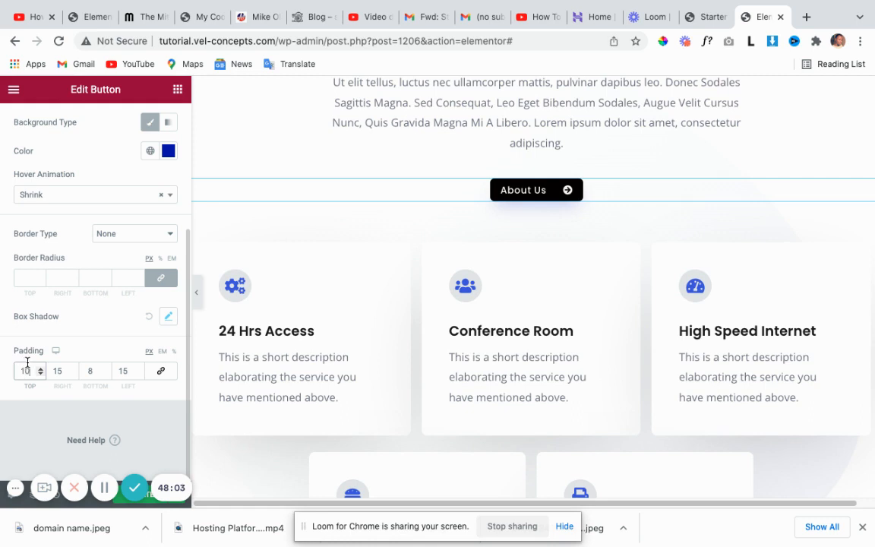
left_click(93, 370)
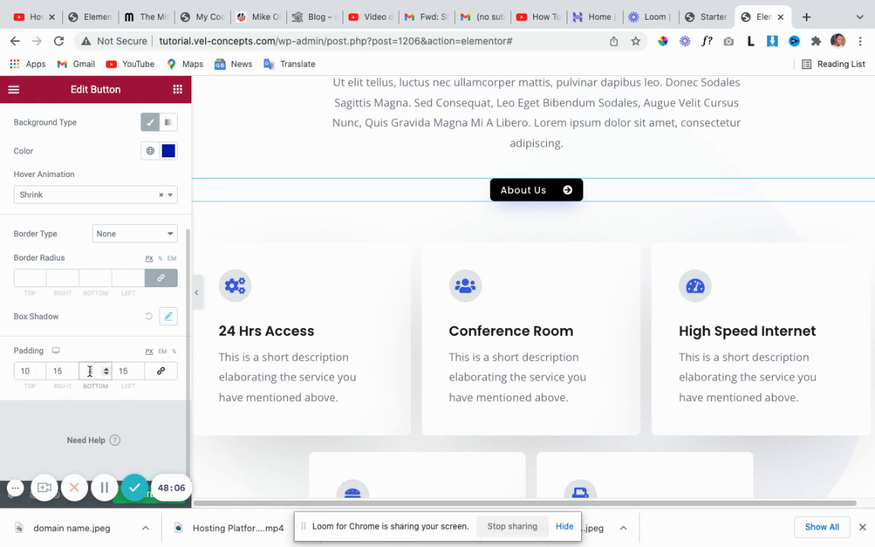
type("1")
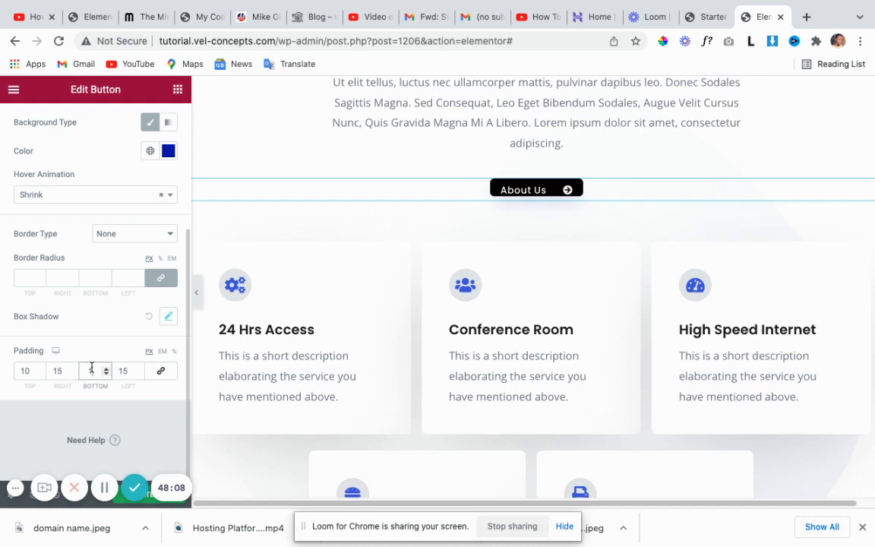
type("0")
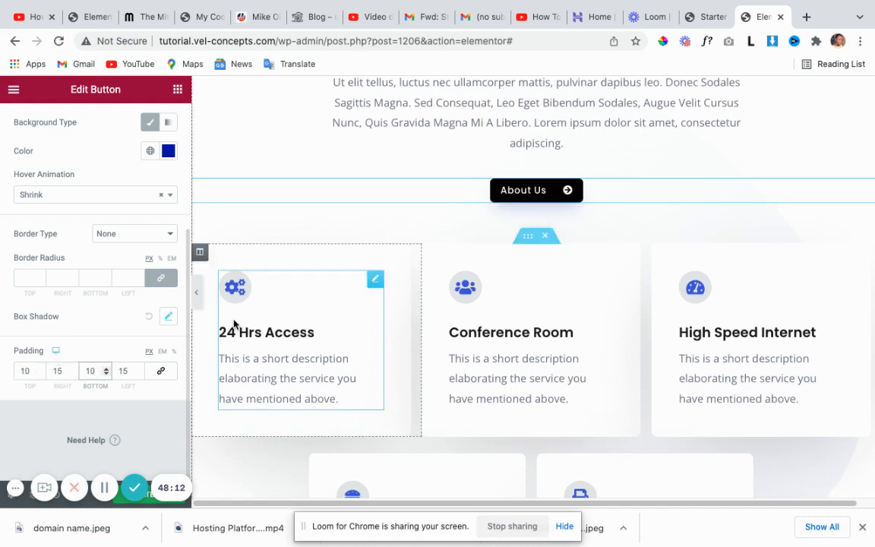
double_click(25, 370)
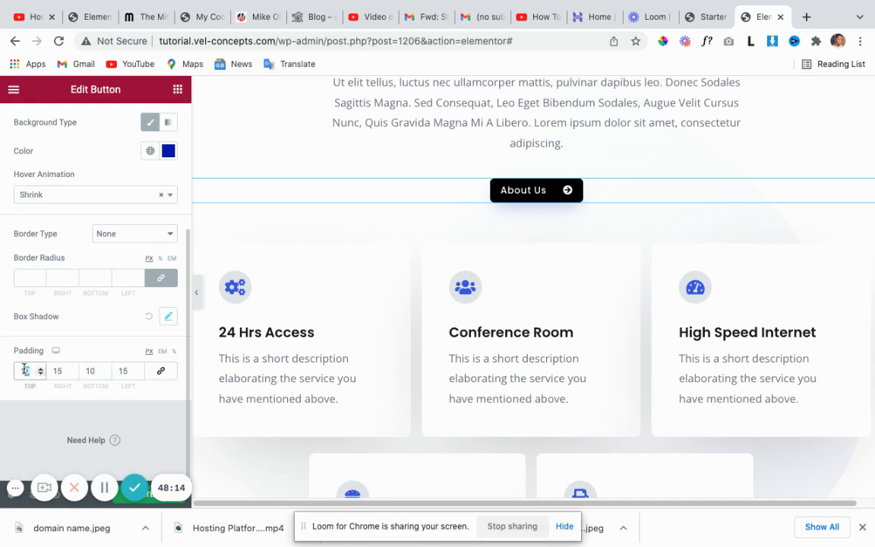
type("12")
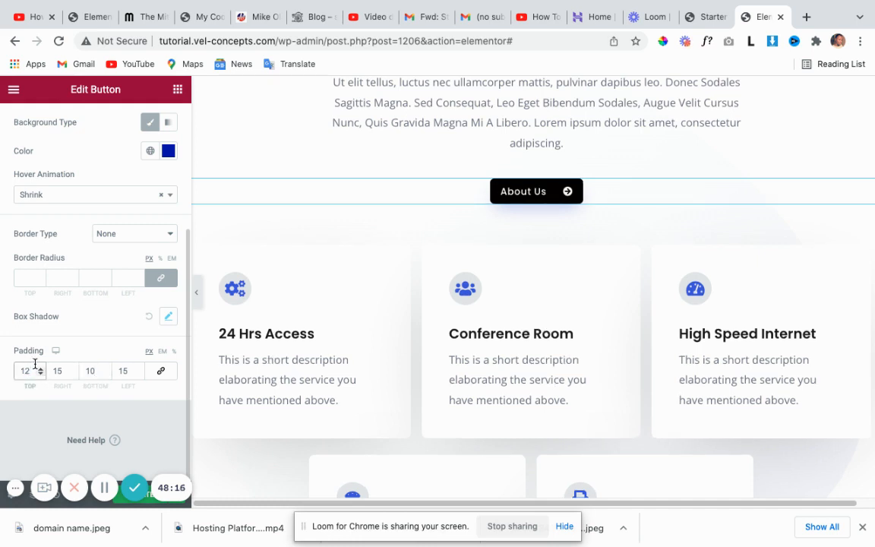
left_click(92, 370)
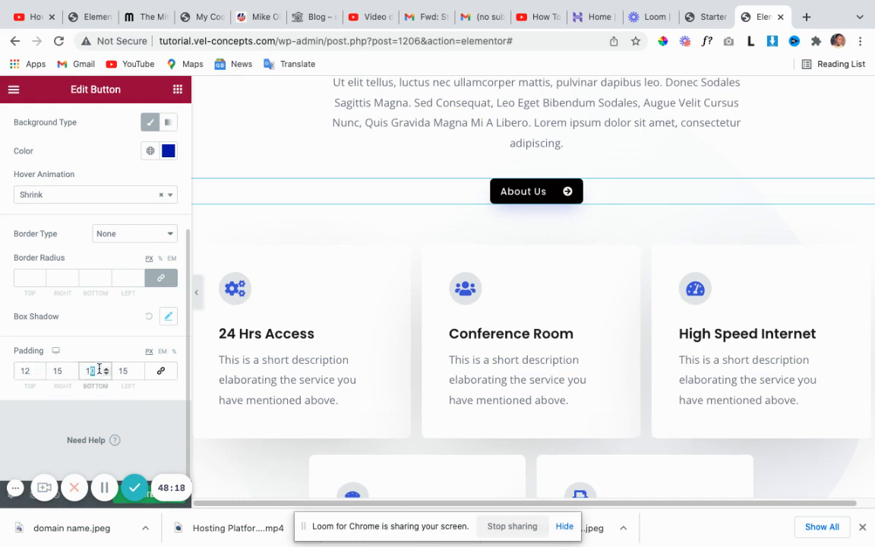
type("2")
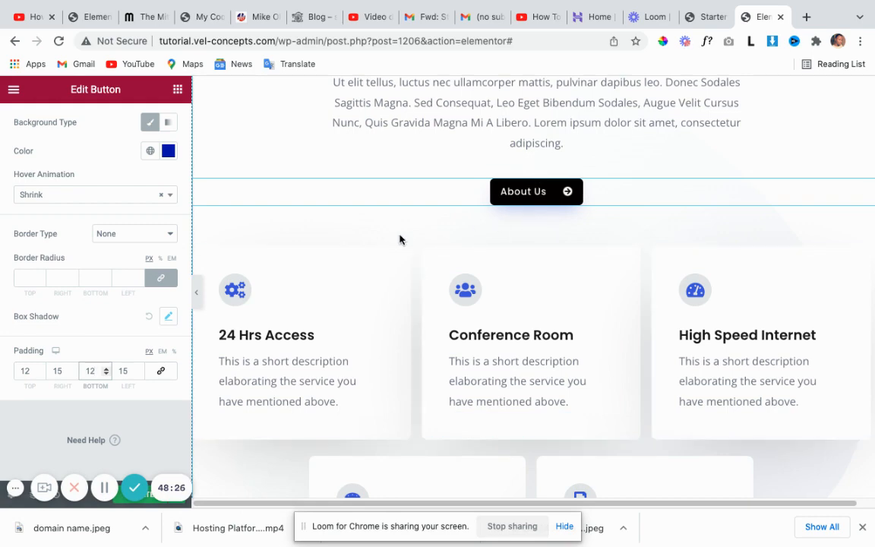
Select the blue Space To Make Your Greatest Impact section and view its Advanced margins (80 top/bottom).
scroll(157, 250, "up", 1)
scroll(514, 355, "down", 6)
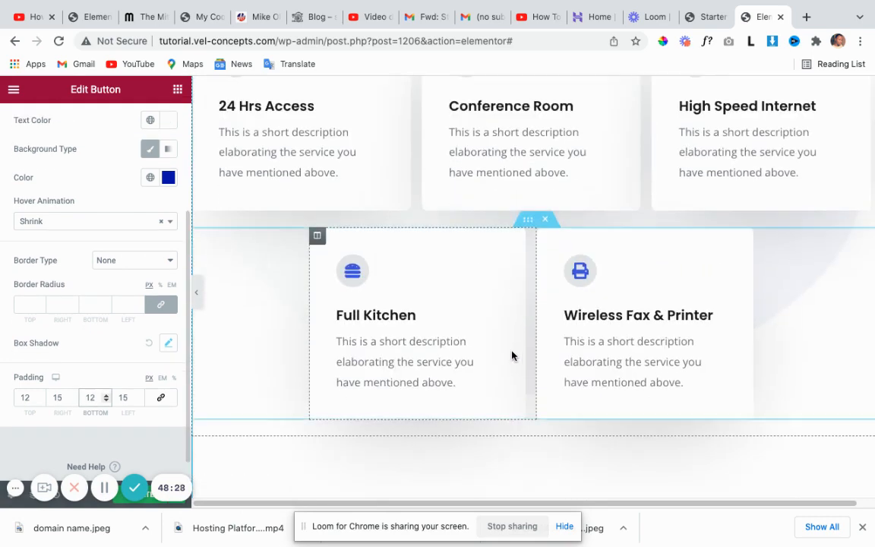
scroll(514, 346, "down", 1)
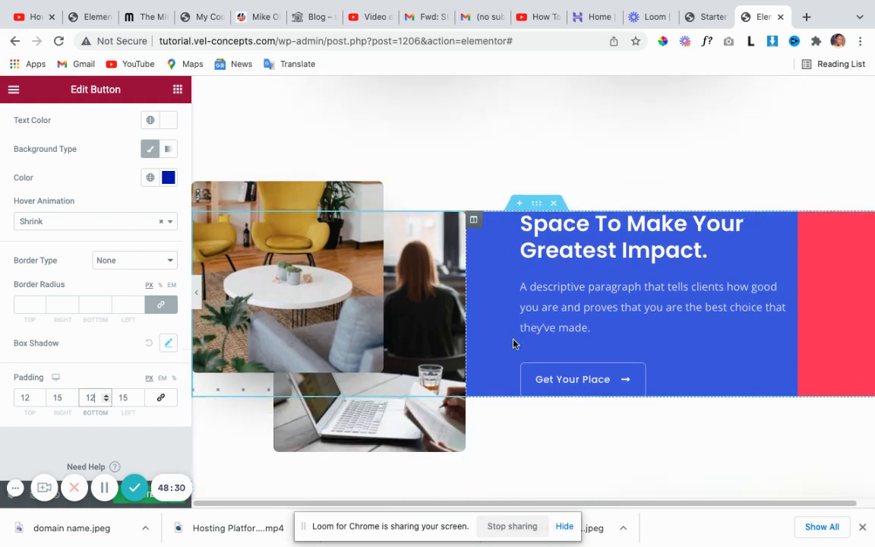
left_click(536, 205)
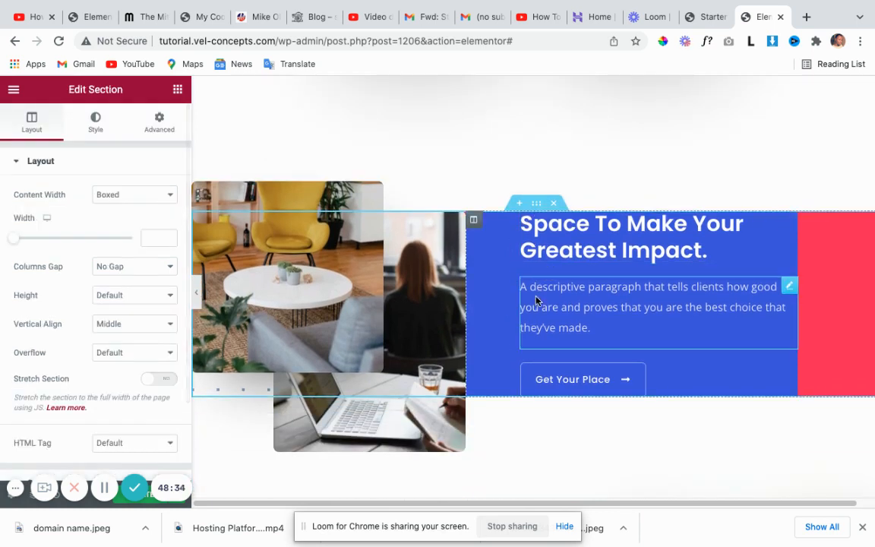
scroll(536, 292, "down", 1)
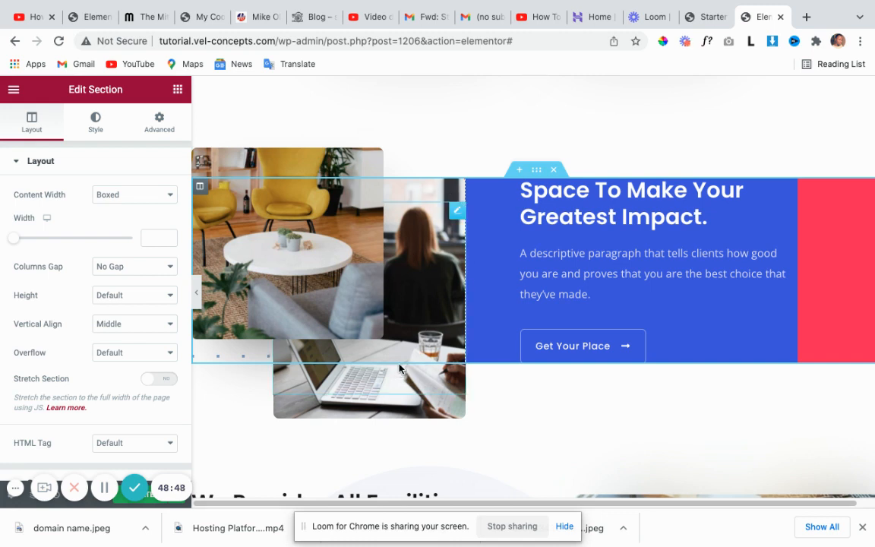
scroll(394, 372, "up", 1)
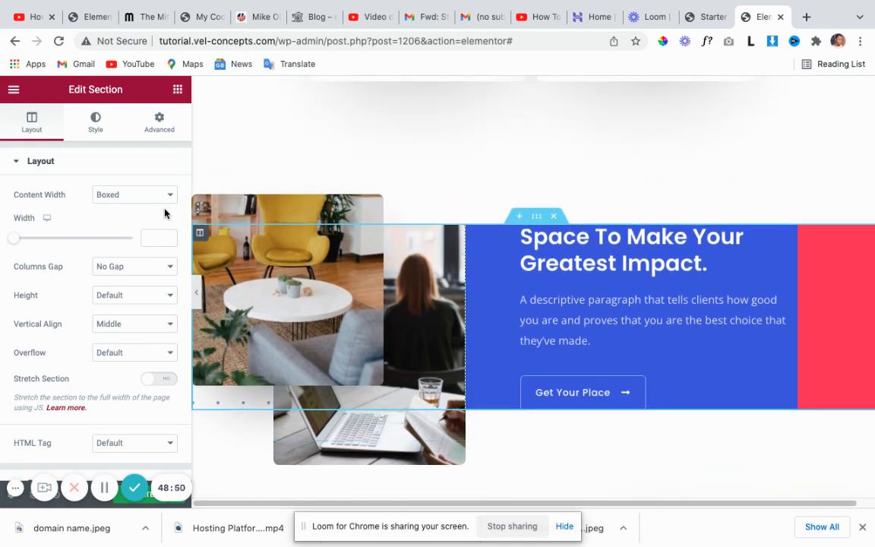
left_click(161, 125)
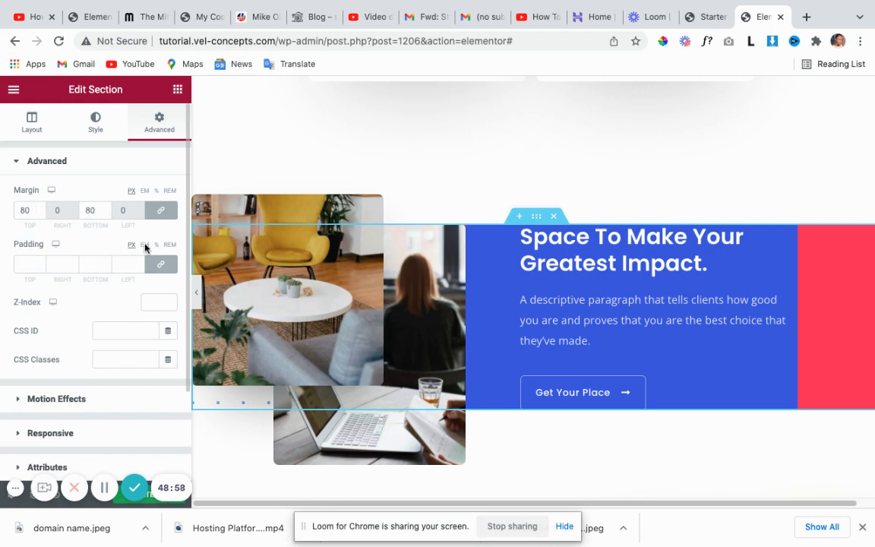
scroll(304, 327, "down", 1)
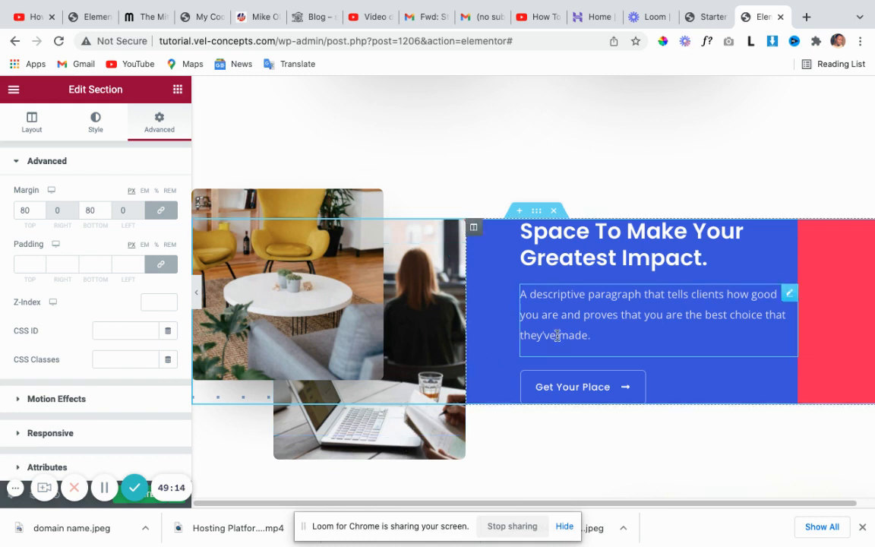
scroll(557, 335, "down", 1)
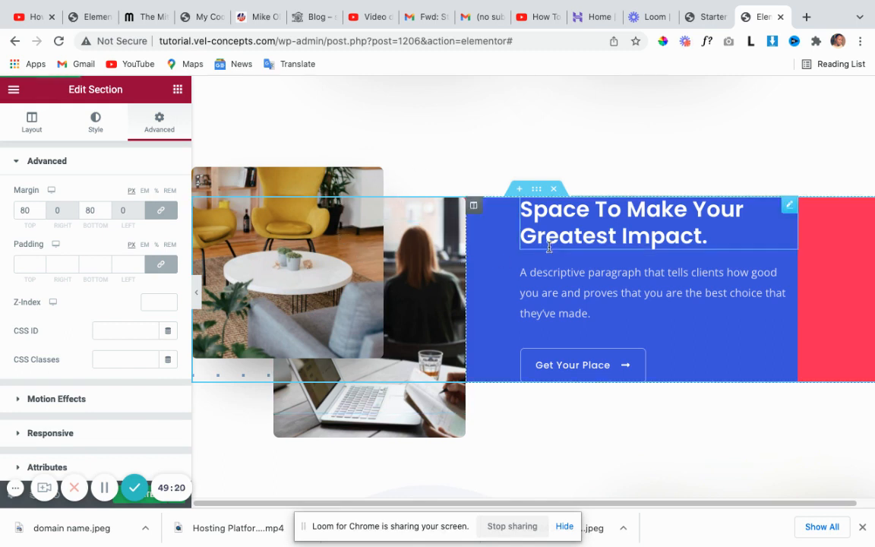
Open the Navigator from the section's right-click menu and select the first Column's office photo Image.
right_click(538, 195)
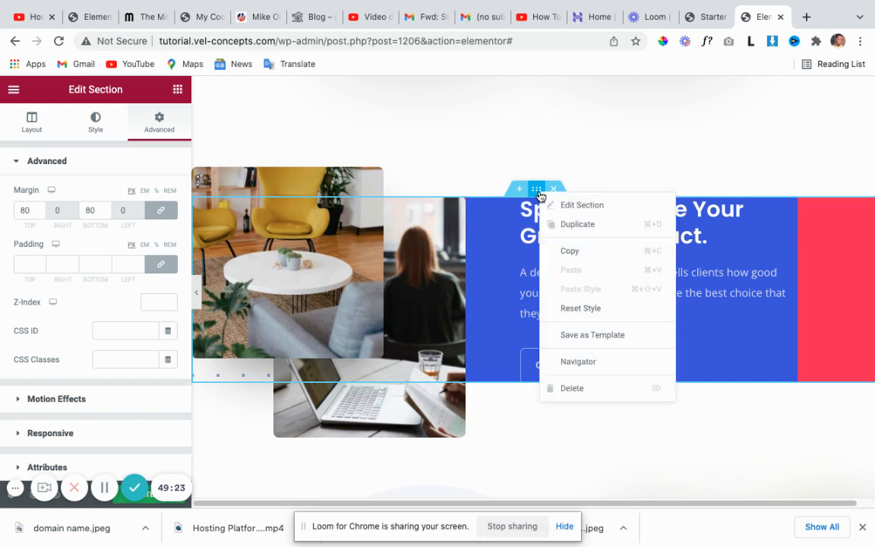
left_click(574, 363)
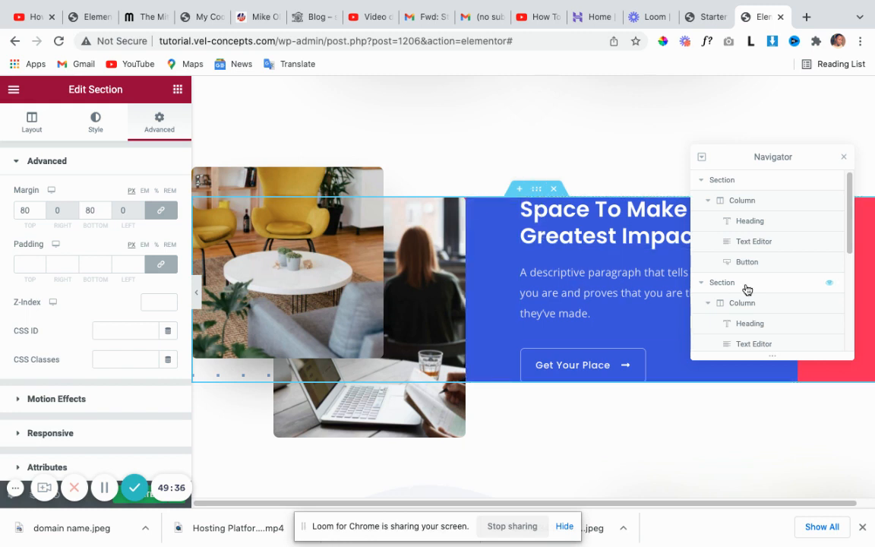
scroll(744, 289, "down", 5)
scroll(747, 293, "up", 1)
scroll(745, 293, "down", 1)
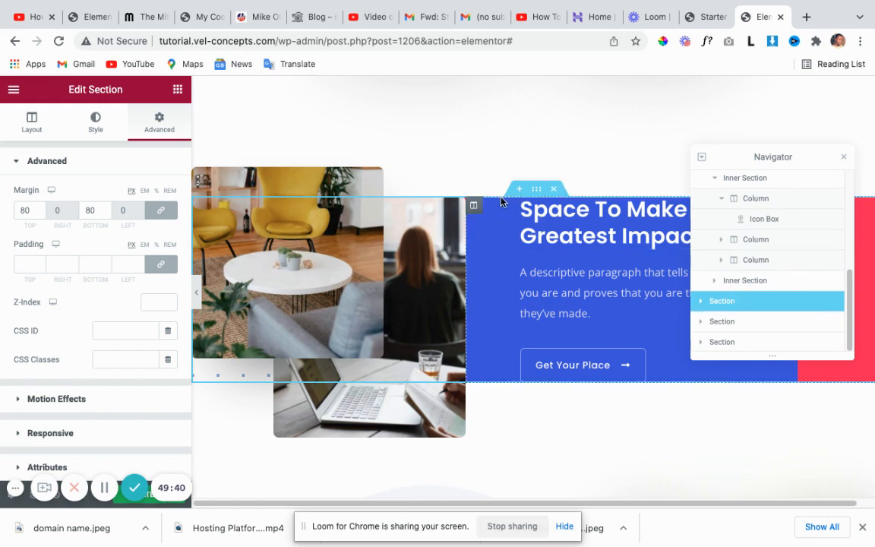
left_click(536, 192)
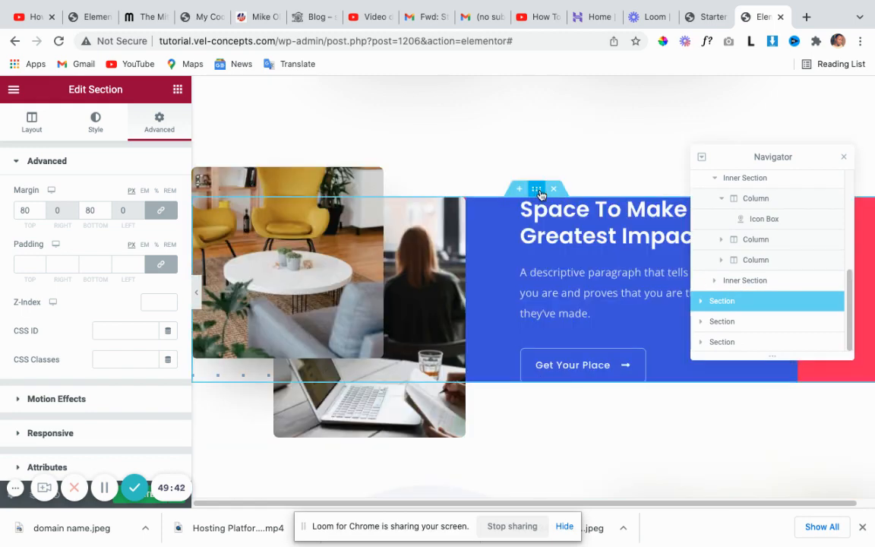
left_click(721, 301)
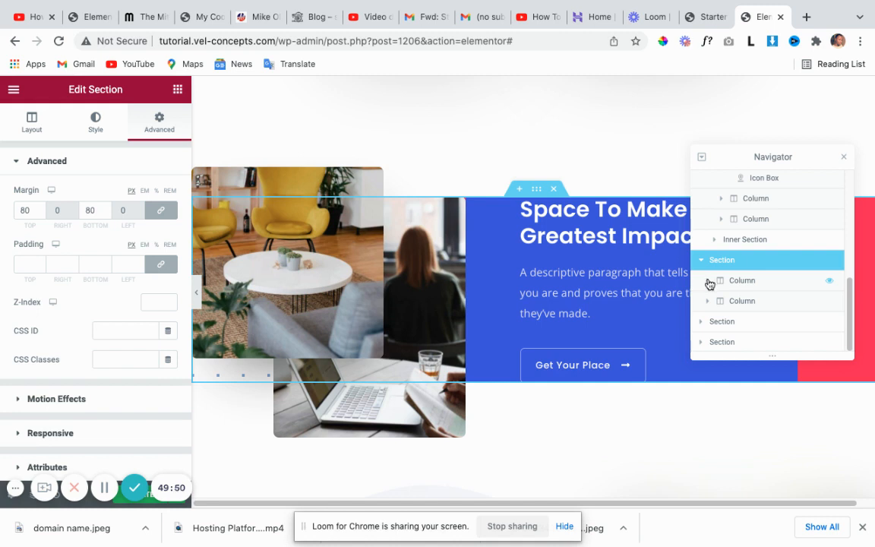
left_click(708, 281)
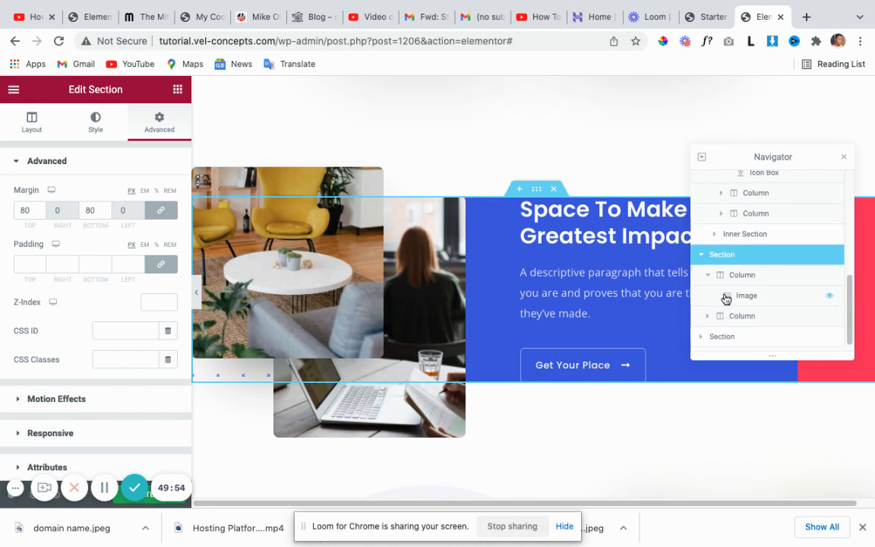
left_click(726, 297)
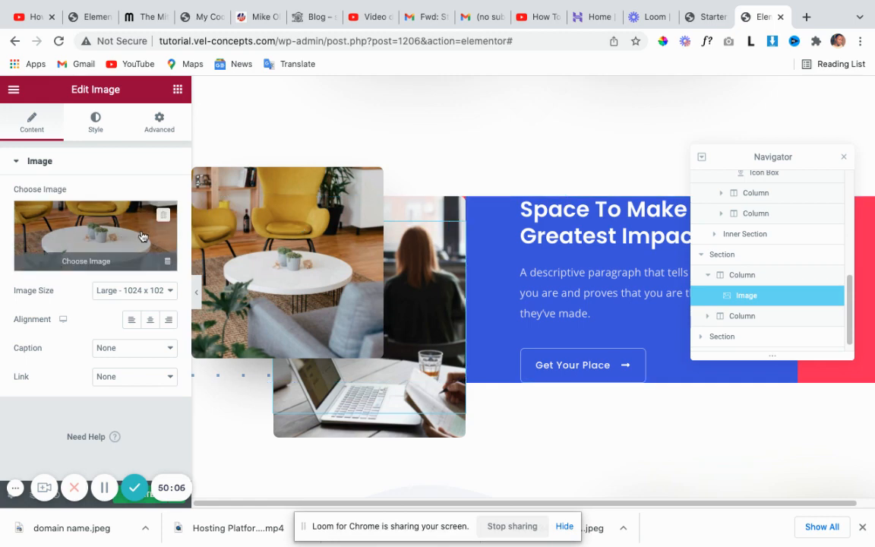
Expand the second Column, then the following Section and its Column, in the Navigator tree.
scroll(742, 300, "down", 1)
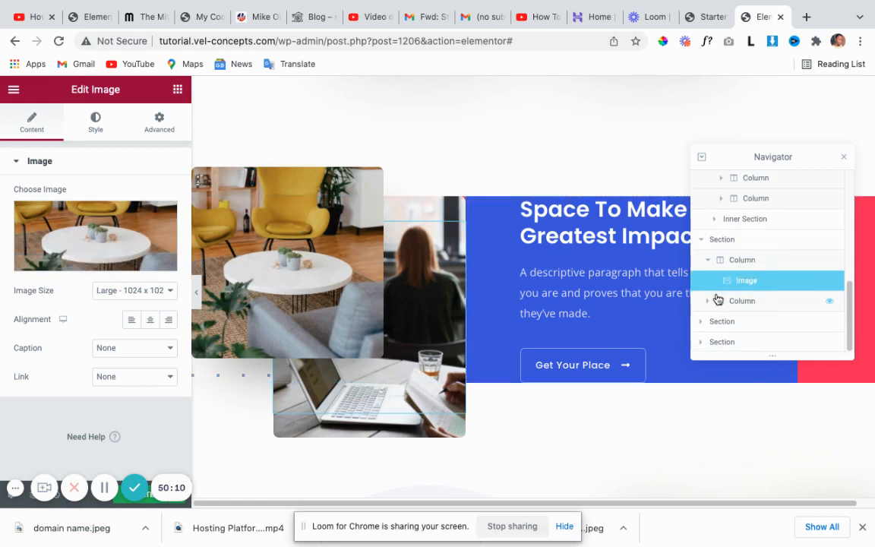
left_click(710, 301)
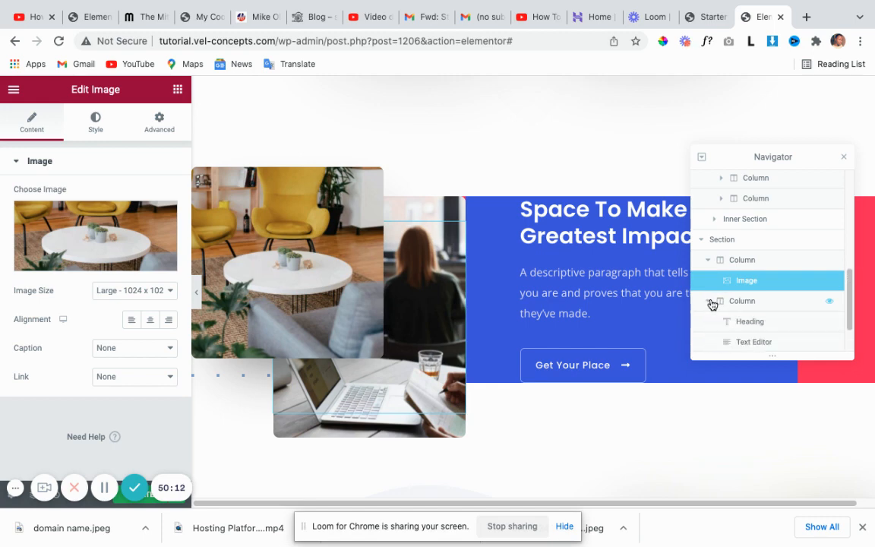
scroll(733, 306, "down", 2)
scroll(738, 309, "down", 2)
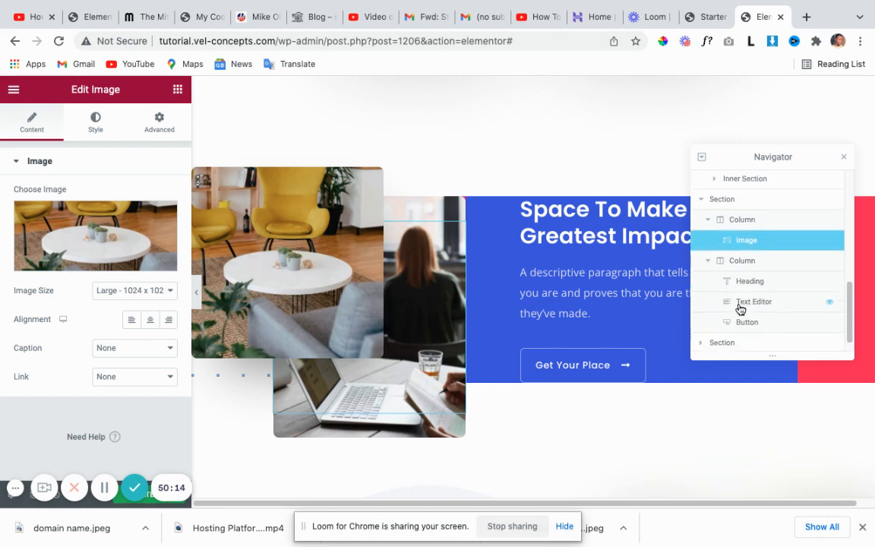
scroll(739, 310, "down", 1)
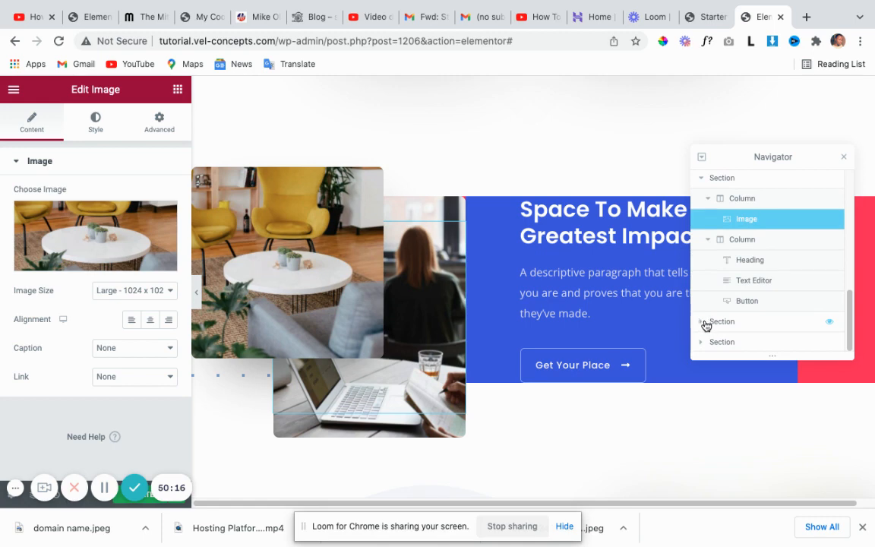
left_click(702, 321)
scroll(705, 323, "down", 1)
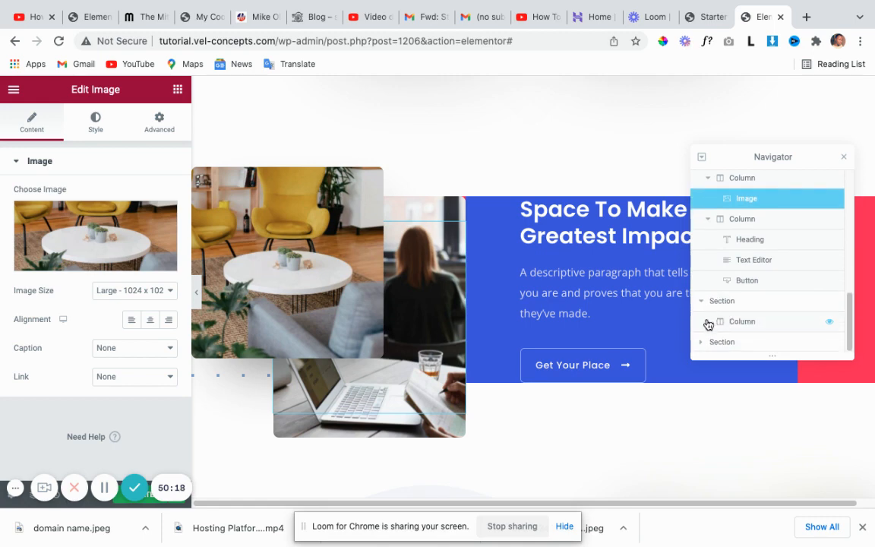
left_click(709, 322)
scroll(718, 323, "down", 2)
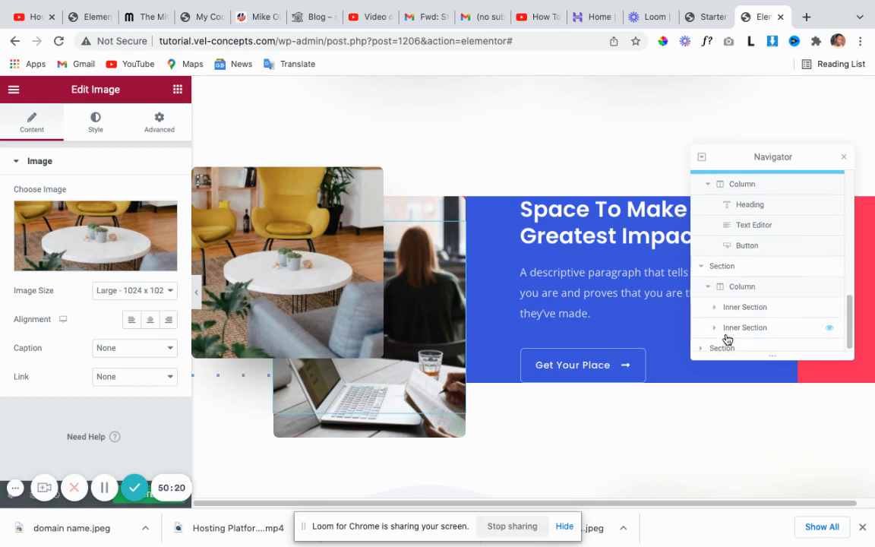
scroll(722, 319, "up", 4)
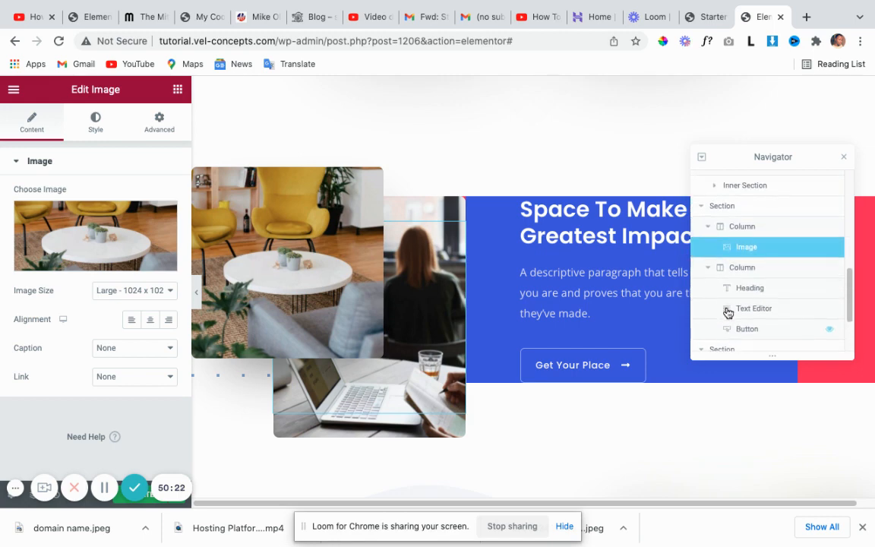
scroll(730, 306, "up", 2)
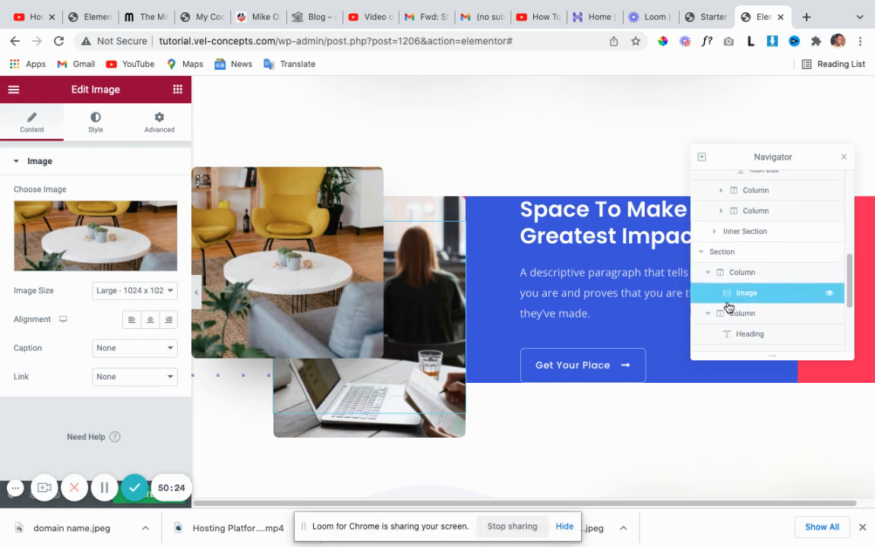
scroll(729, 306, "down", 2)
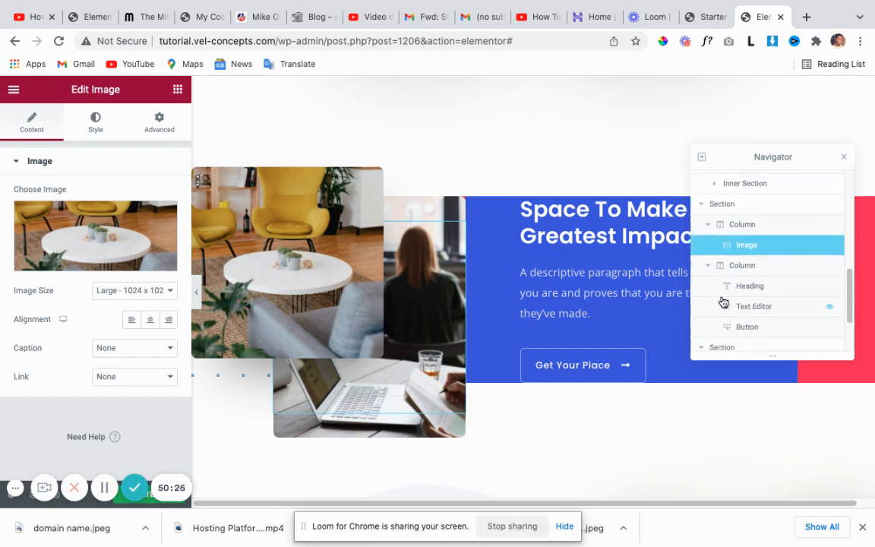
scroll(725, 303, "down", 2)
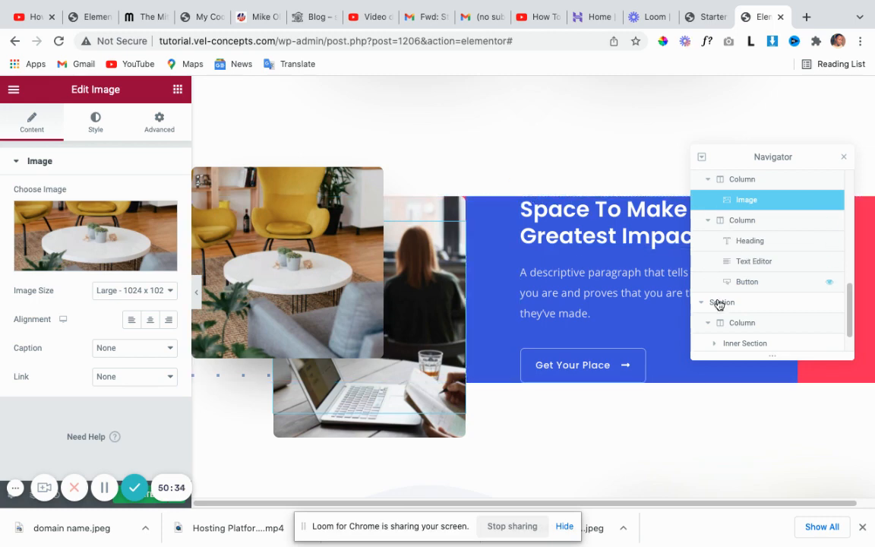
left_click(845, 158)
scroll(588, 273, "down", 7)
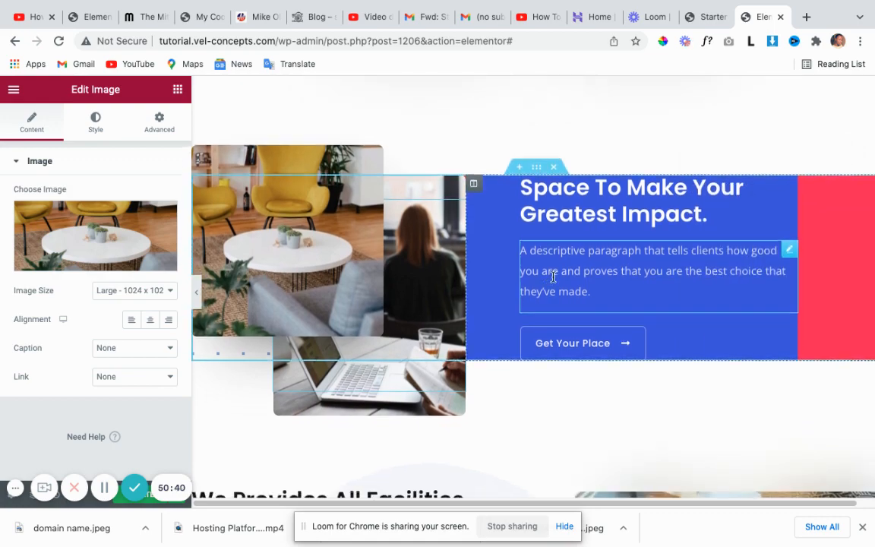
scroll(588, 303, "down", 10)
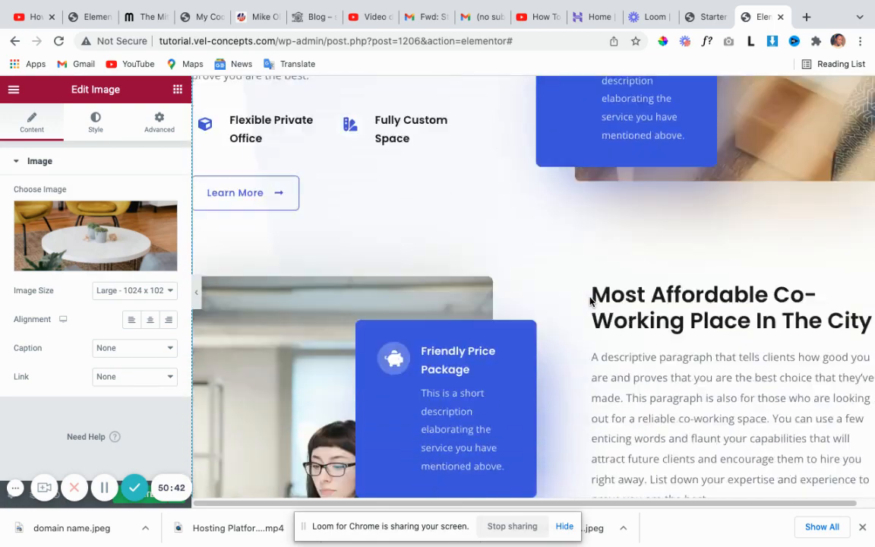
scroll(592, 296, "down", 10)
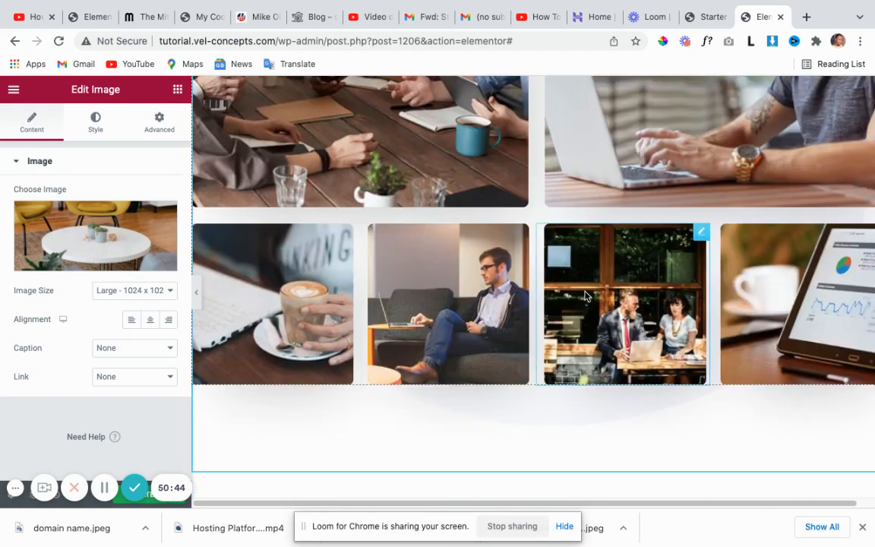
scroll(563, 316, "down", 3)
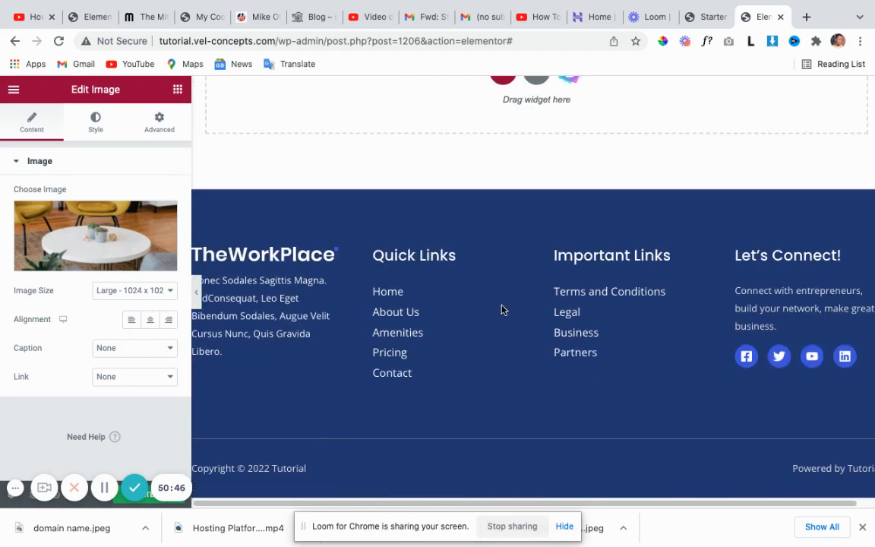
scroll(452, 285, "up", 3)
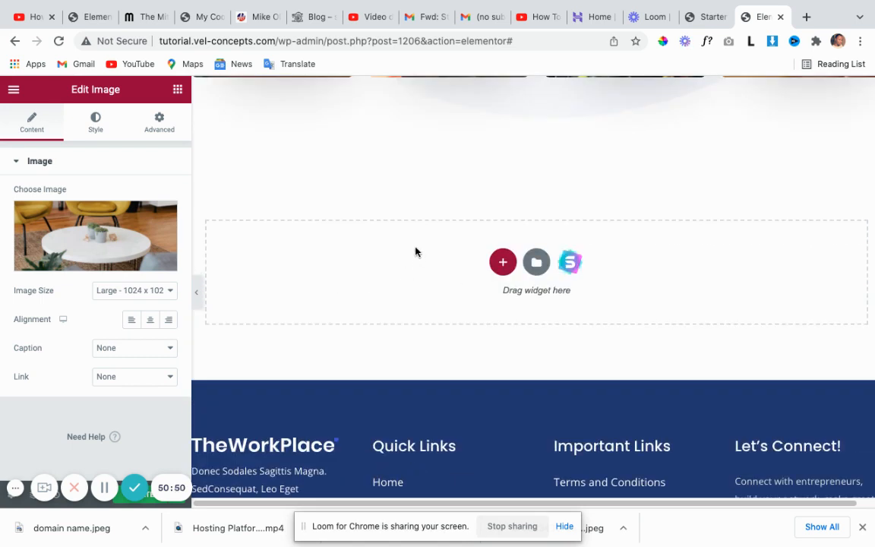
left_click(105, 488)
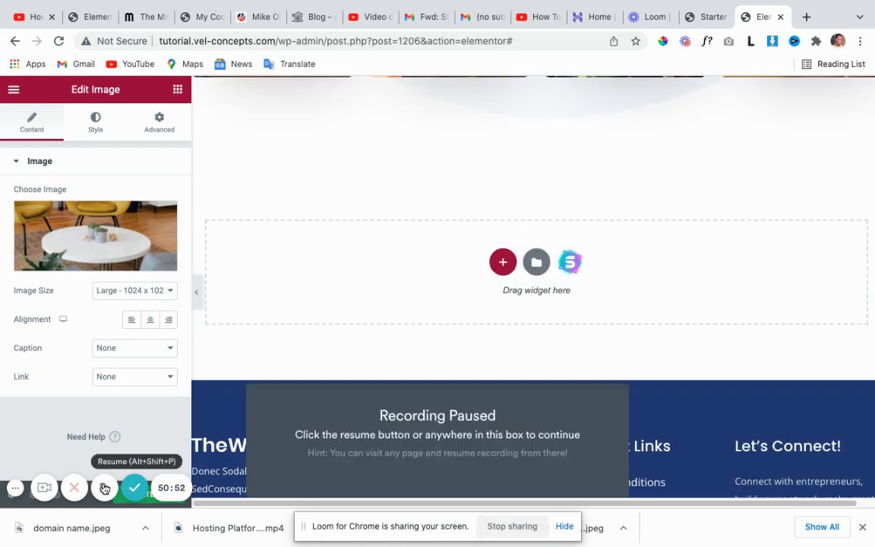
left_click(106, 488)
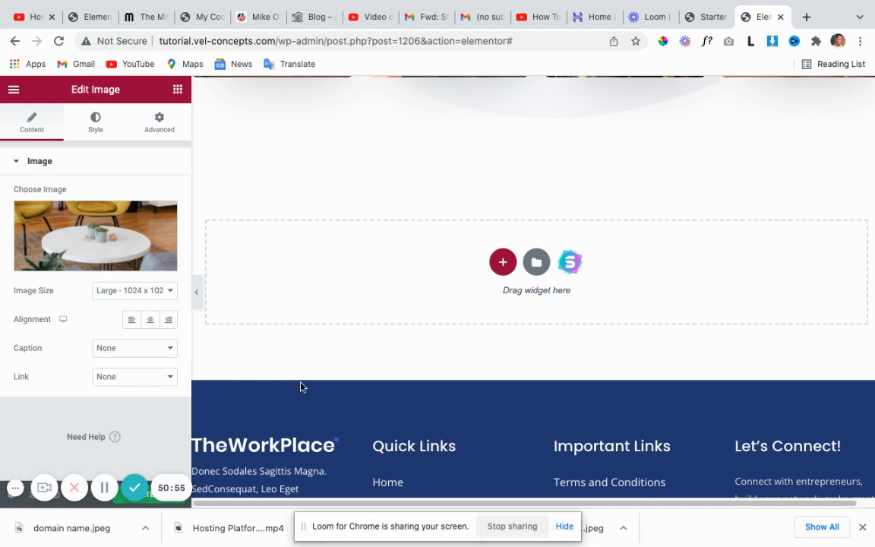
scroll(462, 288, "up", 10)
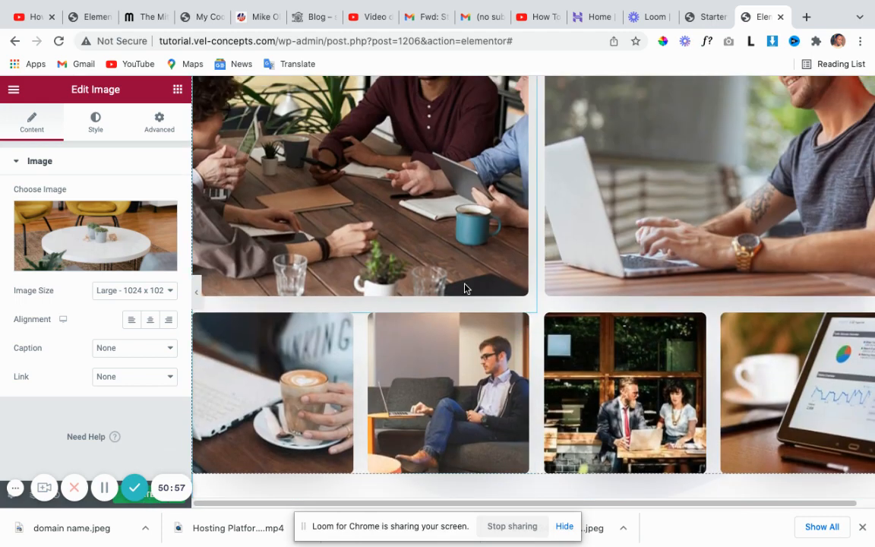
scroll(463, 313, "up", 15)
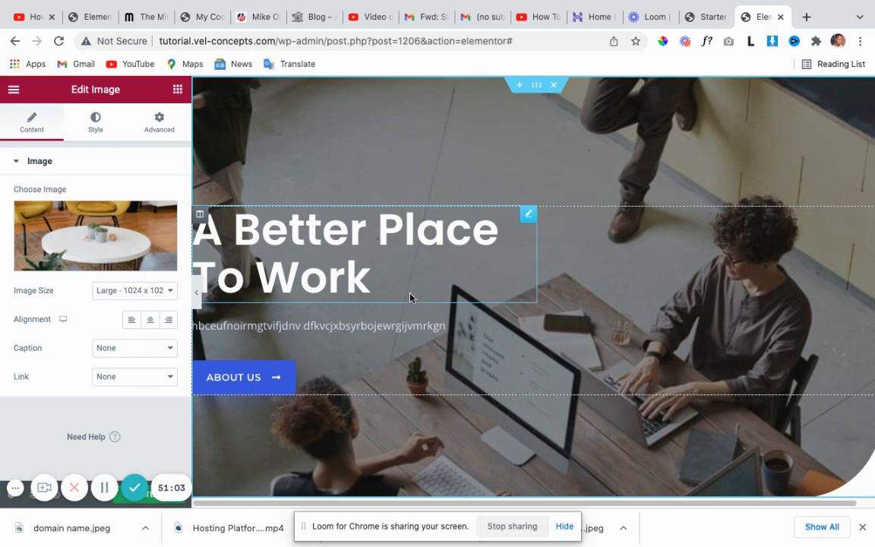
Exit Elementor to the dashboard from its menu, leaving without saving.
left_click(14, 92)
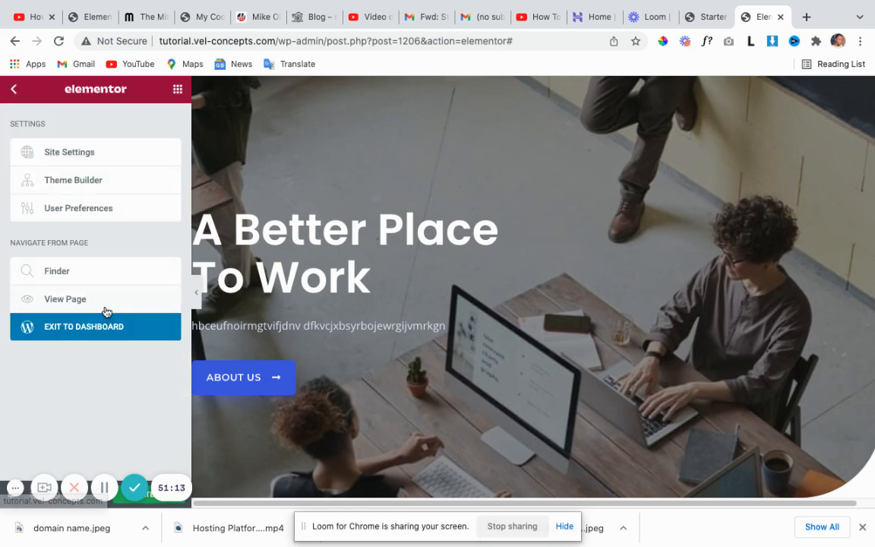
left_click(97, 331)
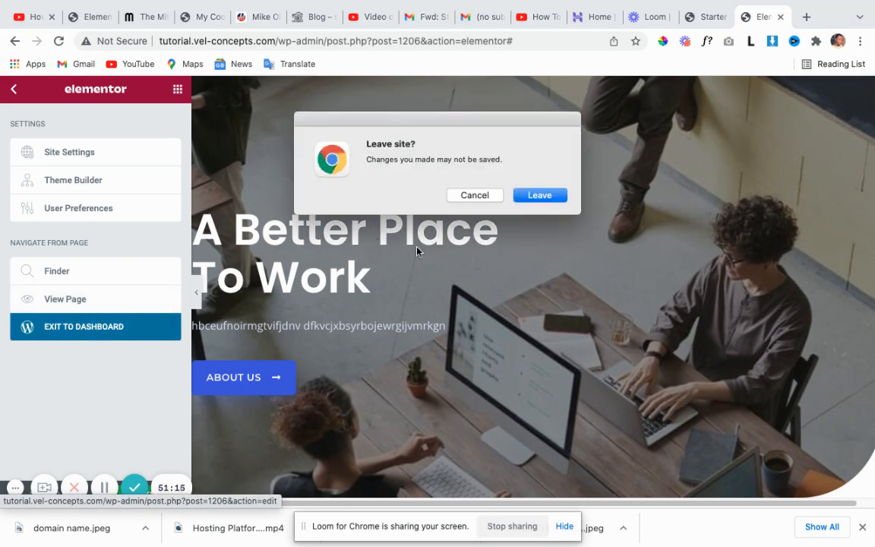
left_click(540, 195)
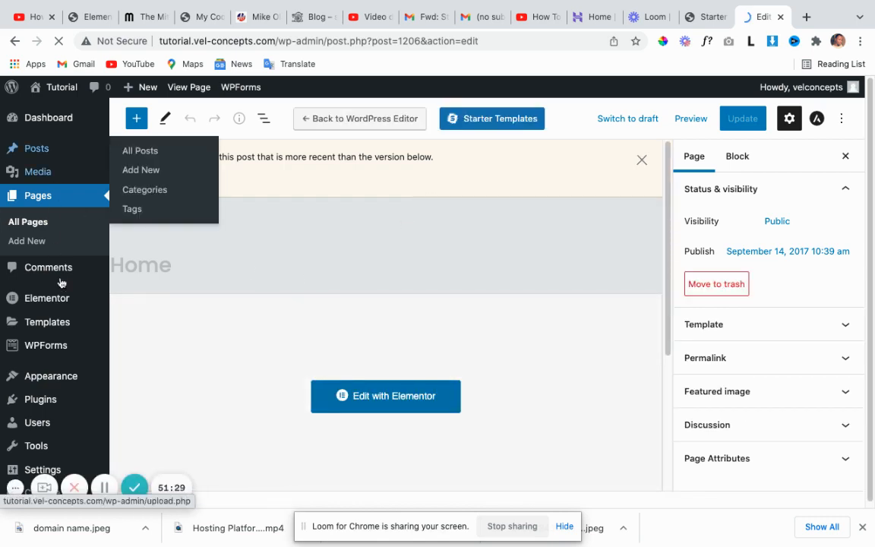
mouse_move(68, 309)
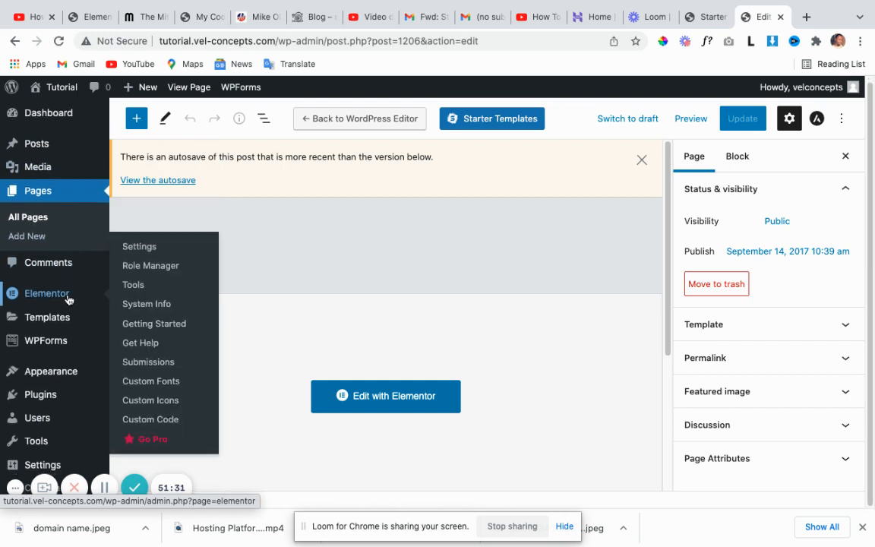
mouse_move(76, 346)
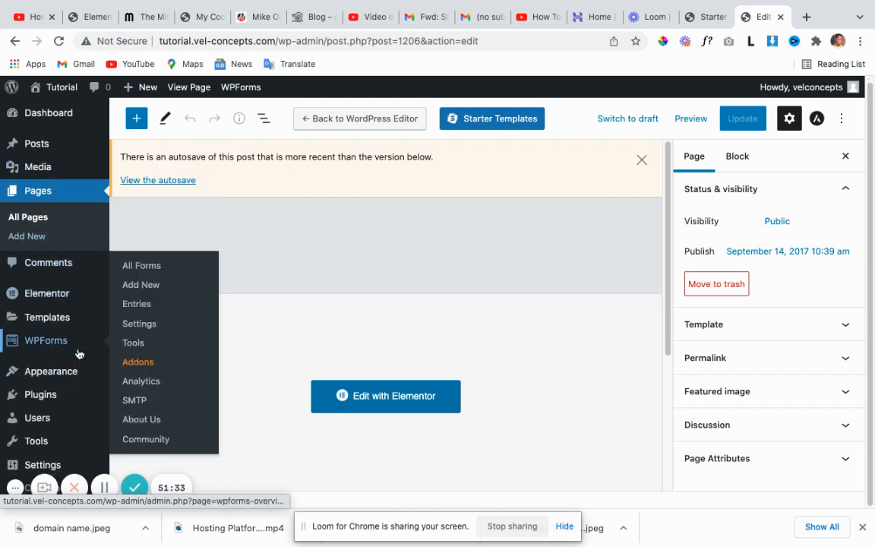
mouse_move(64, 380)
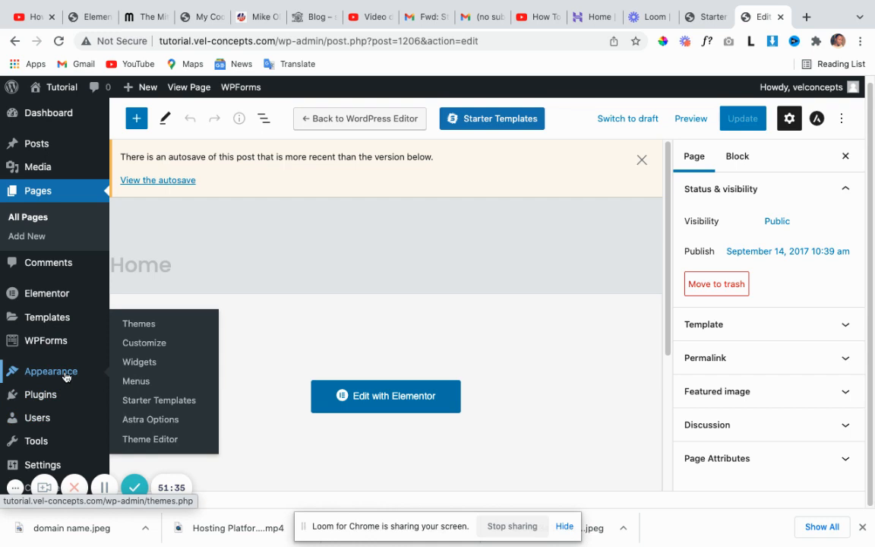
mouse_move(65, 427)
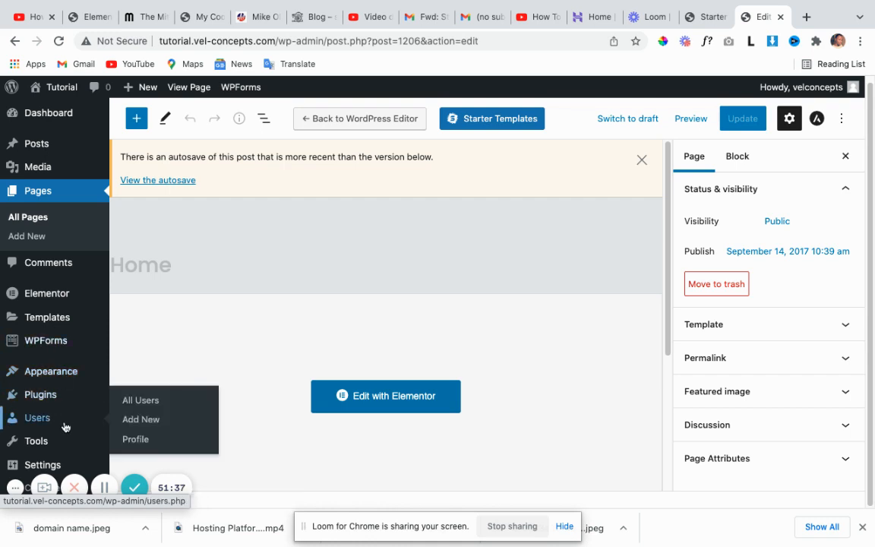
mouse_move(54, 464)
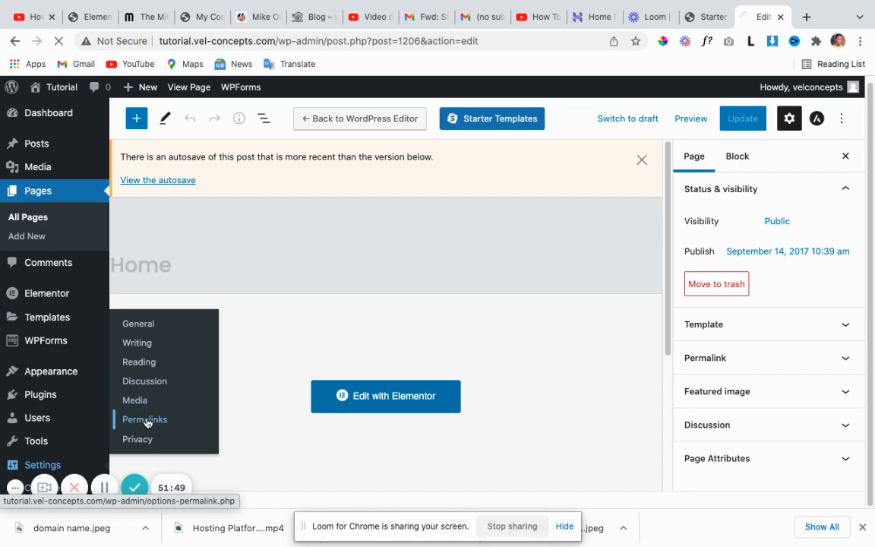
Reselect the Post name structure in Settings > Permalinks and save the changes.
left_click(146, 421)
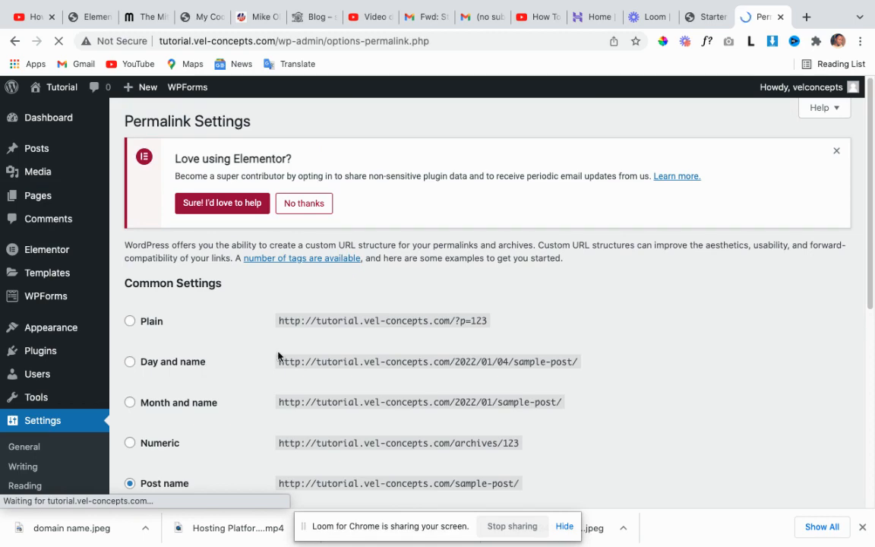
scroll(277, 356, "down", 3)
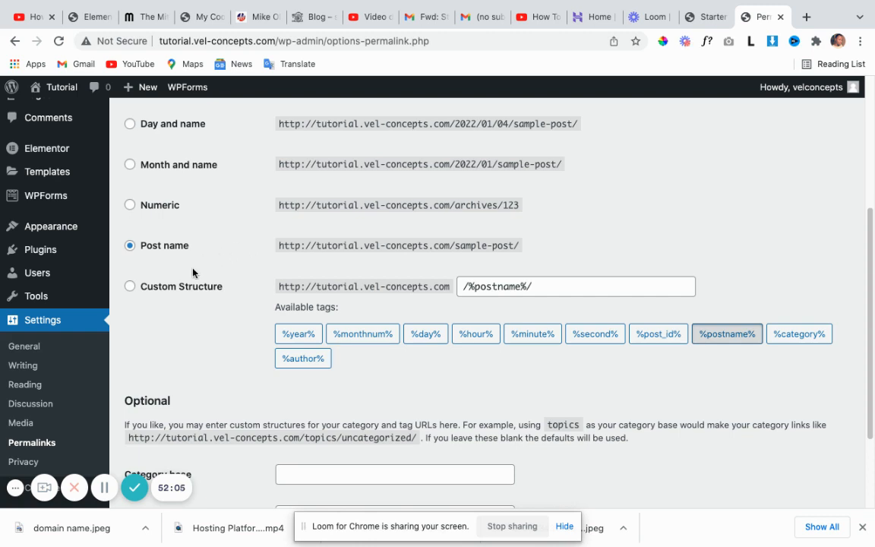
scroll(181, 281, "up", 1)
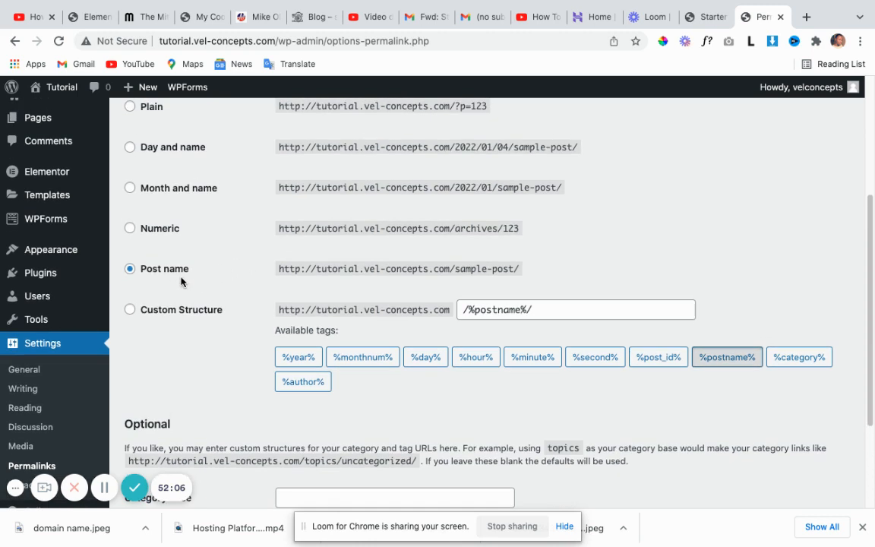
left_click(130, 310)
left_click(129, 269)
scroll(192, 284, "down", 4)
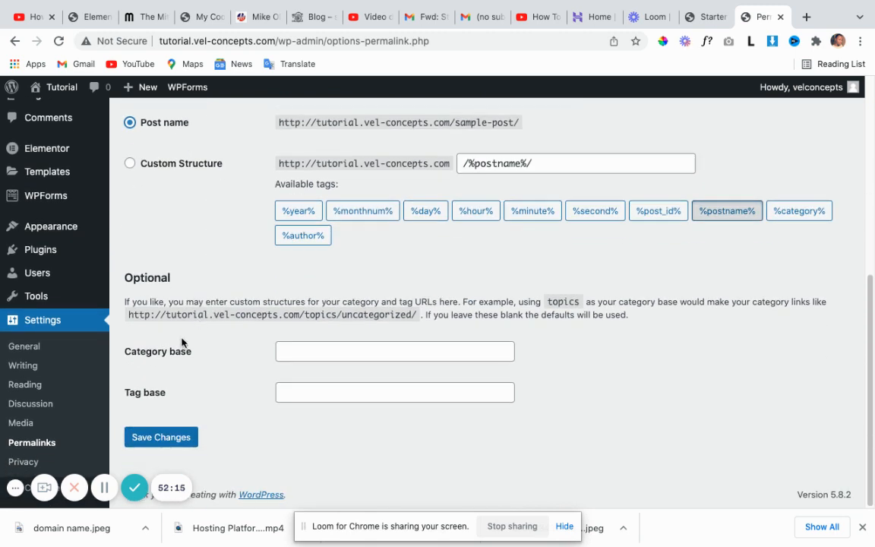
left_click(180, 435)
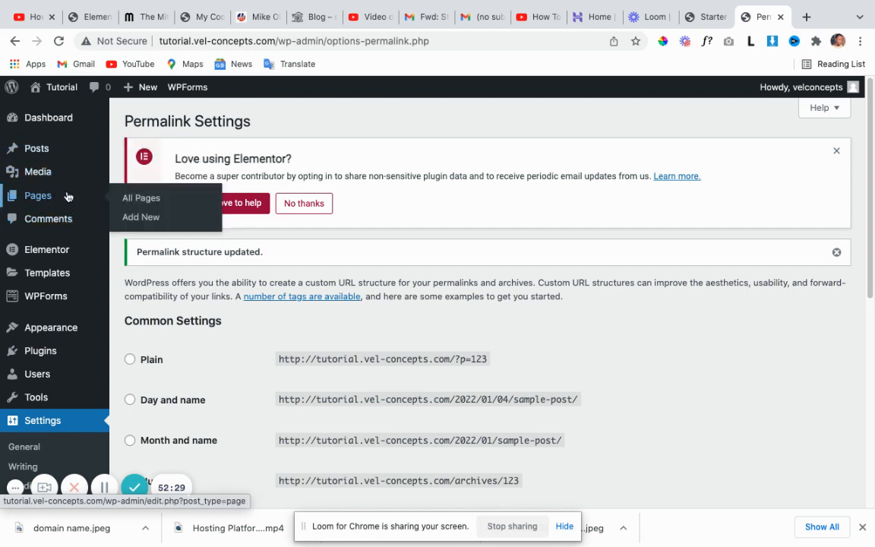
Open the live TheWorkPlace homepage and scroll through it to check the header menu.
mouse_move(65, 114)
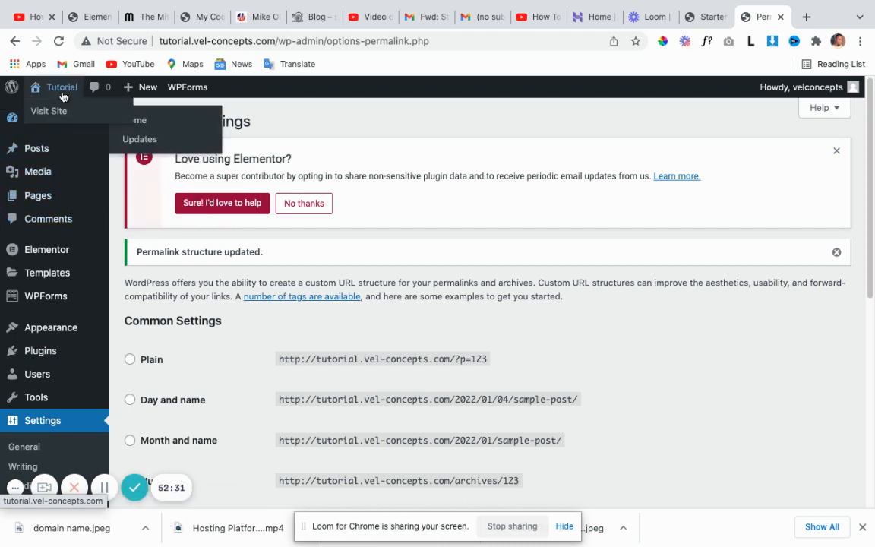
left_click(53, 111)
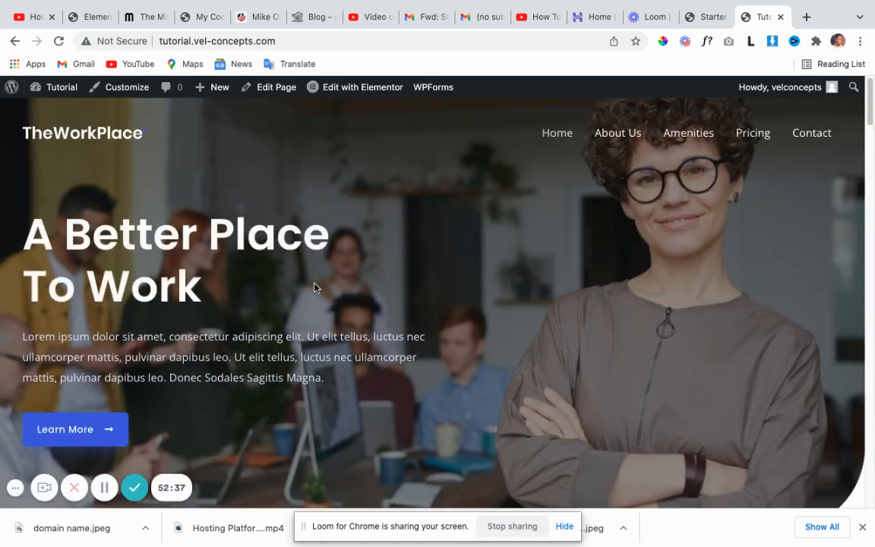
scroll(280, 316, "down", 1)
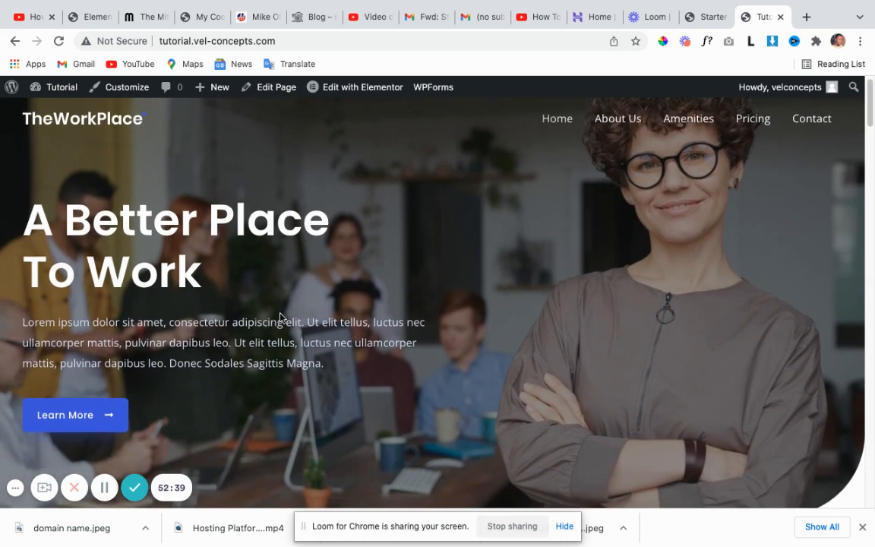
scroll(281, 316, "down", 5)
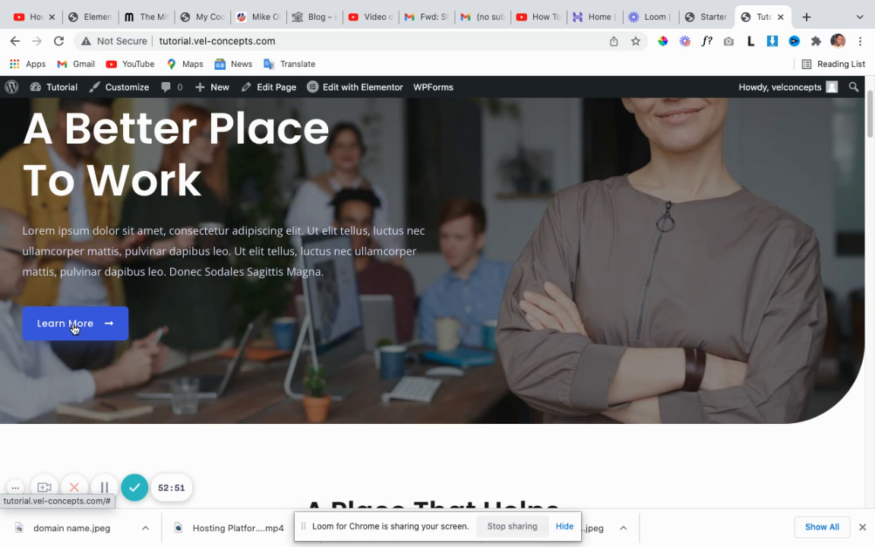
scroll(210, 265, "up", 3)
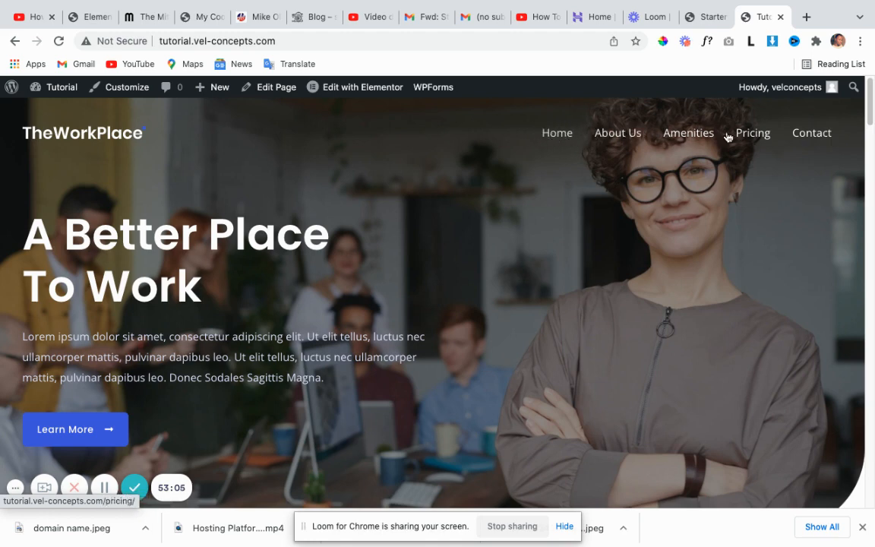
scroll(525, 261, "down", 20)
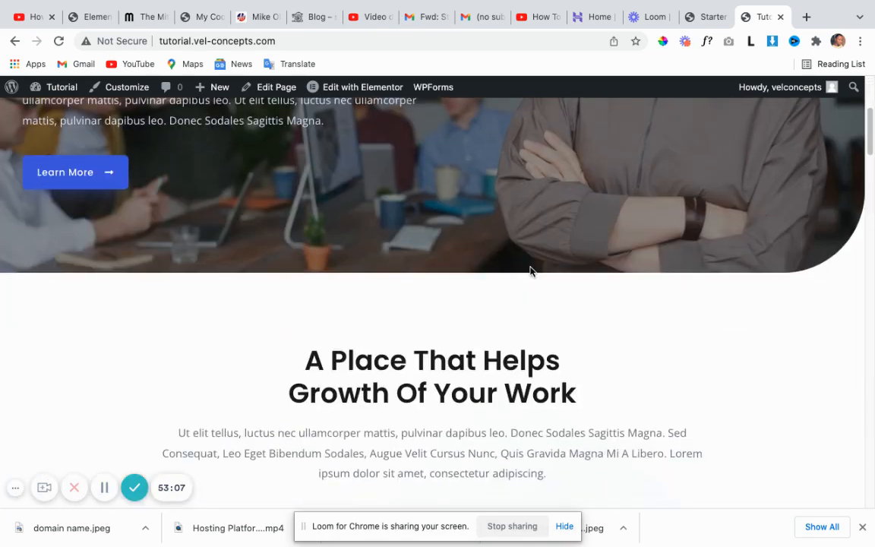
scroll(533, 261, "down", 10)
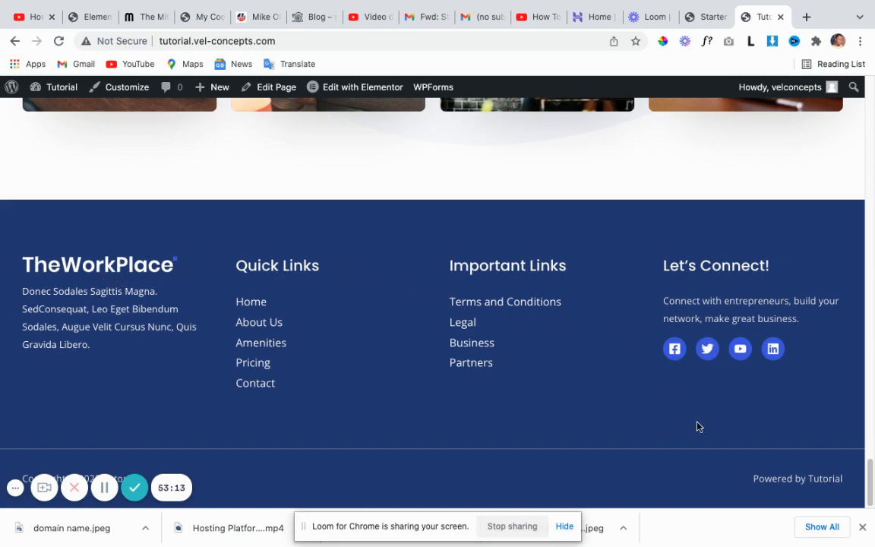
scroll(541, 349, "up", 10)
scroll(532, 363, "up", 15)
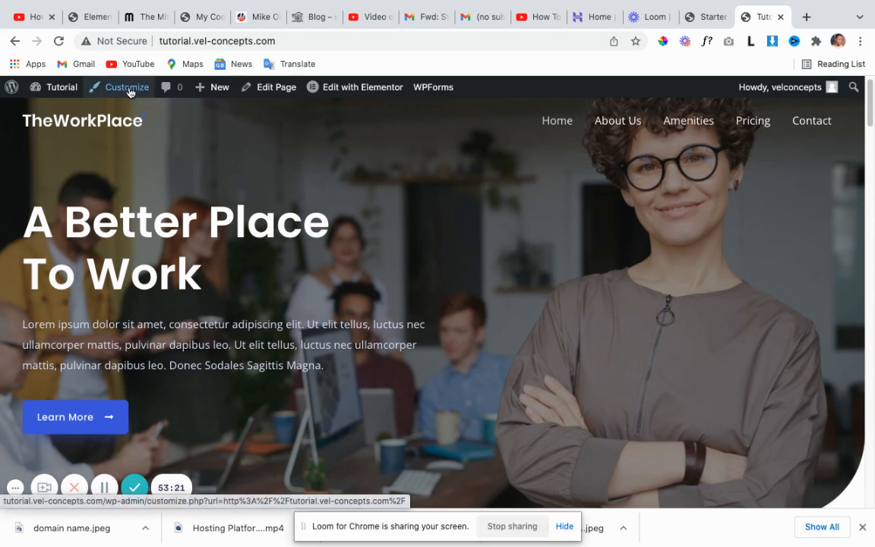
Launch the Customizer from the admin toolbar, with Astra beside the home-page preview.
mouse_move(35, 95)
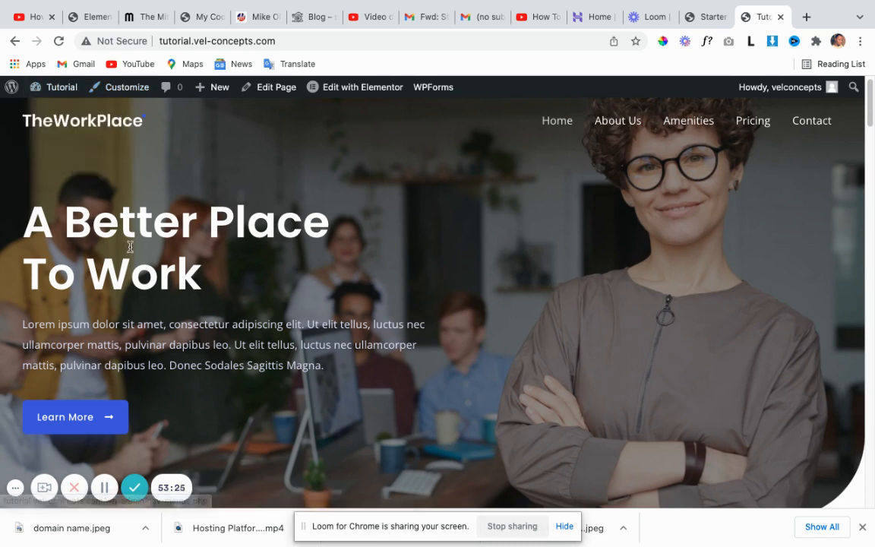
left_click(127, 89)
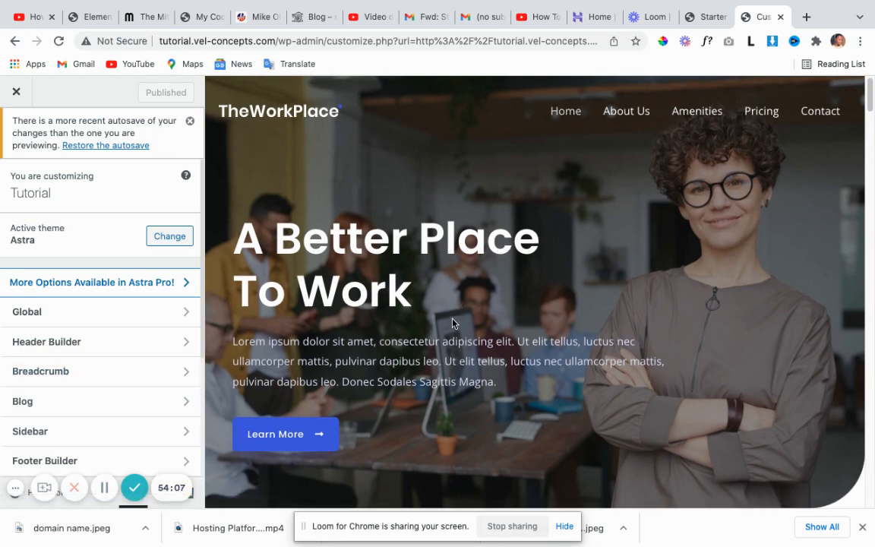
scroll(453, 323, "down", 3)
scroll(451, 323, "up", 3)
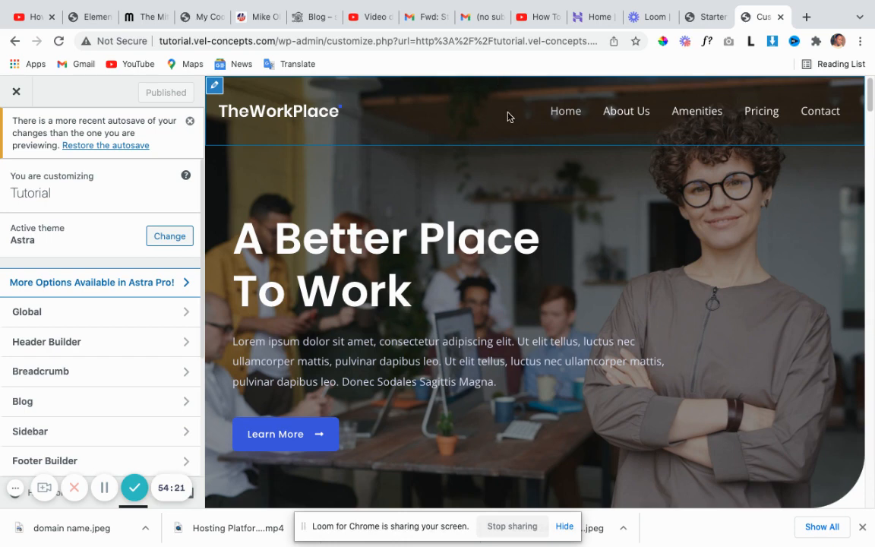
Open the header's Site Title & Logo settings (180 px logo) and start replacing the logo image.
scroll(382, 283, "down", 1)
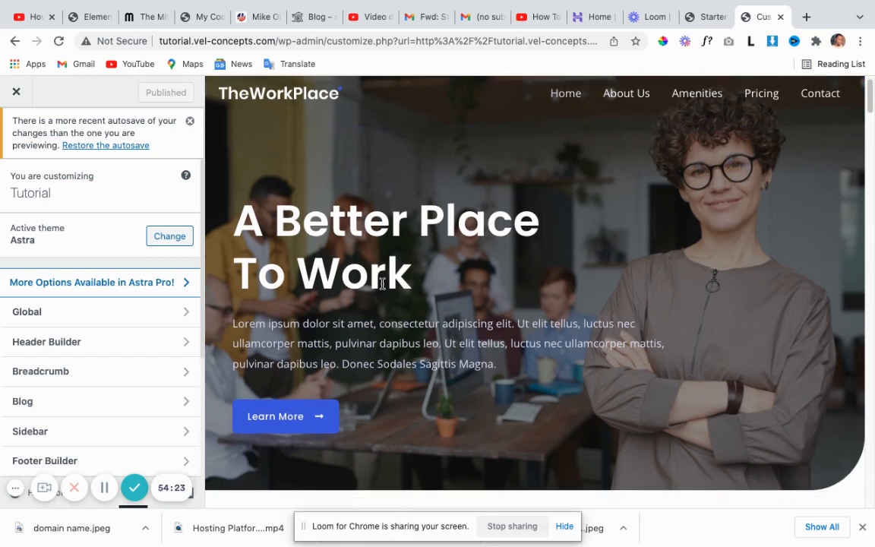
scroll(332, 336, "down", 5)
scroll(484, 356, "up", 1)
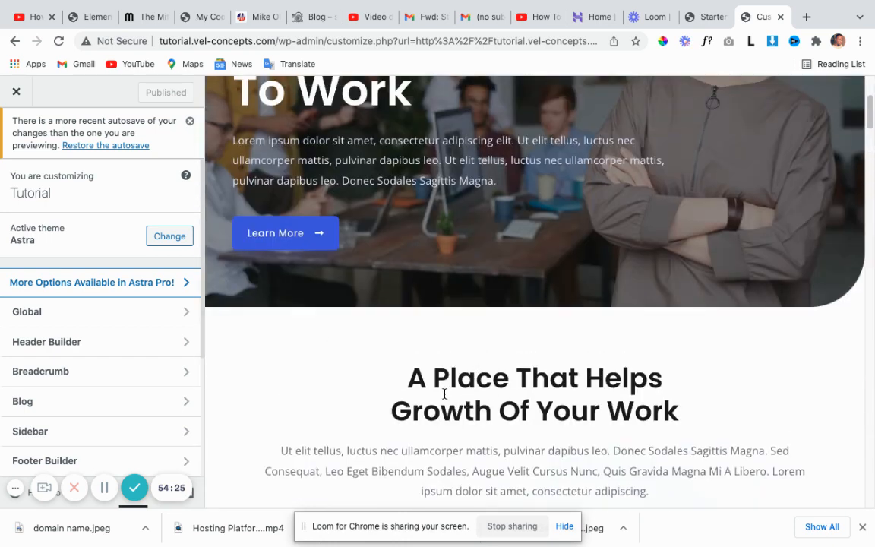
scroll(462, 328, "up", 5)
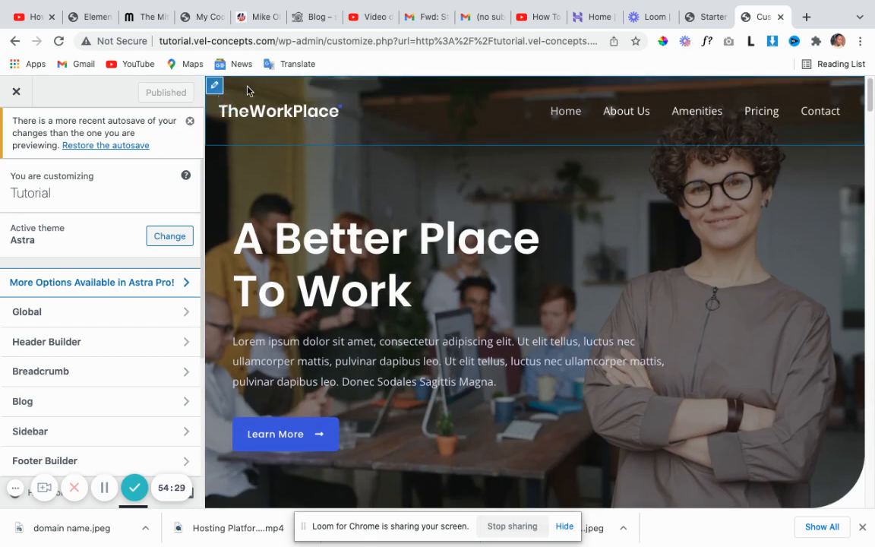
scroll(448, 216, "down", 10)
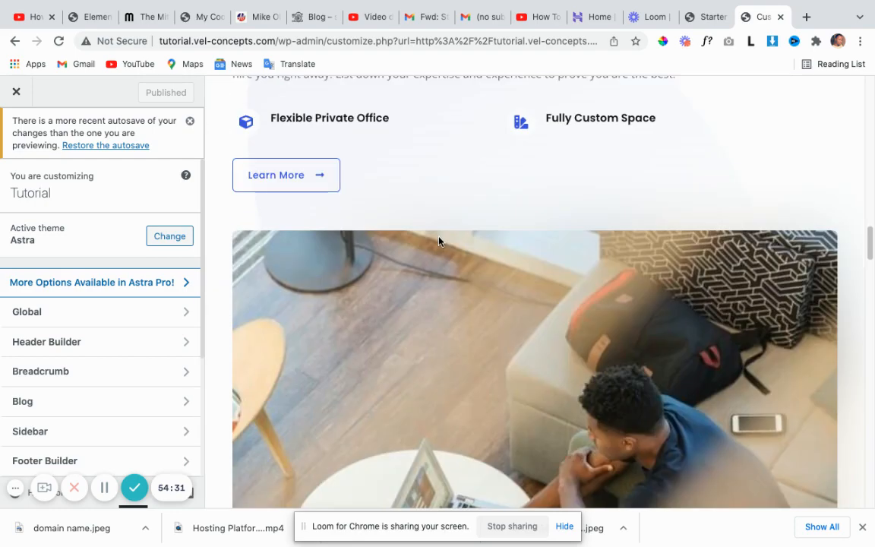
scroll(438, 240, "down", 15)
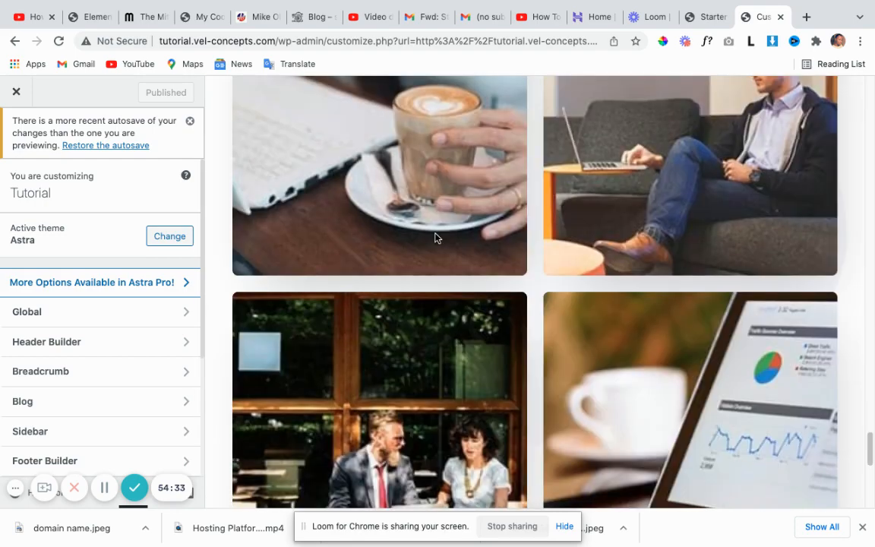
scroll(435, 238, "down", 10)
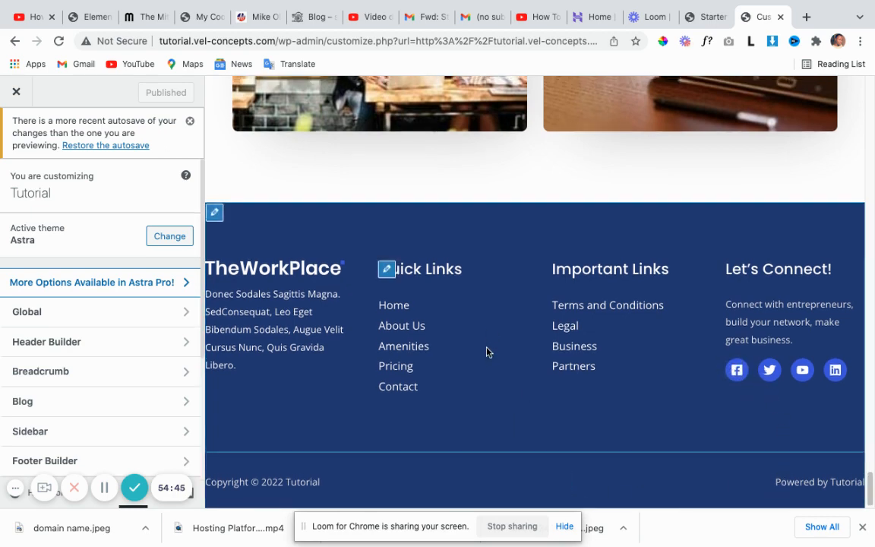
scroll(486, 351, "up", 15)
scroll(482, 357, "up", 15)
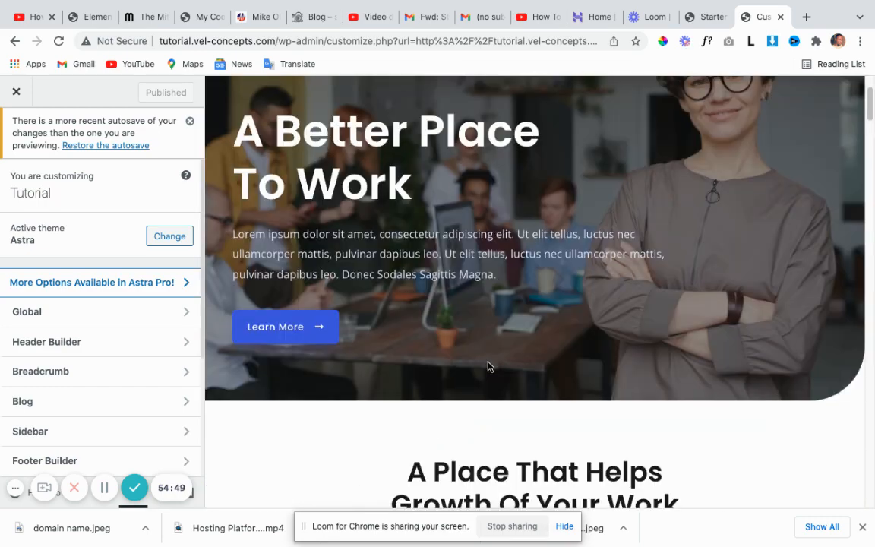
scroll(488, 366, "up", 3)
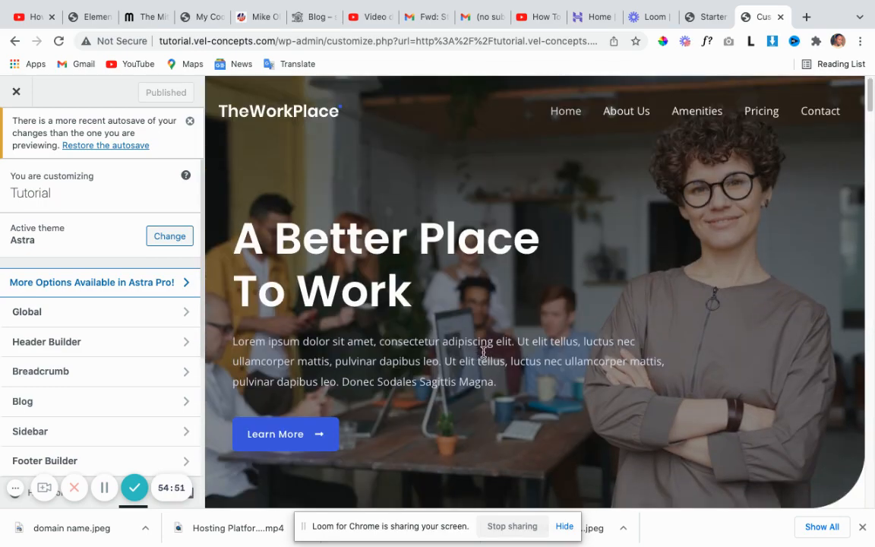
mouse_move(252, 130)
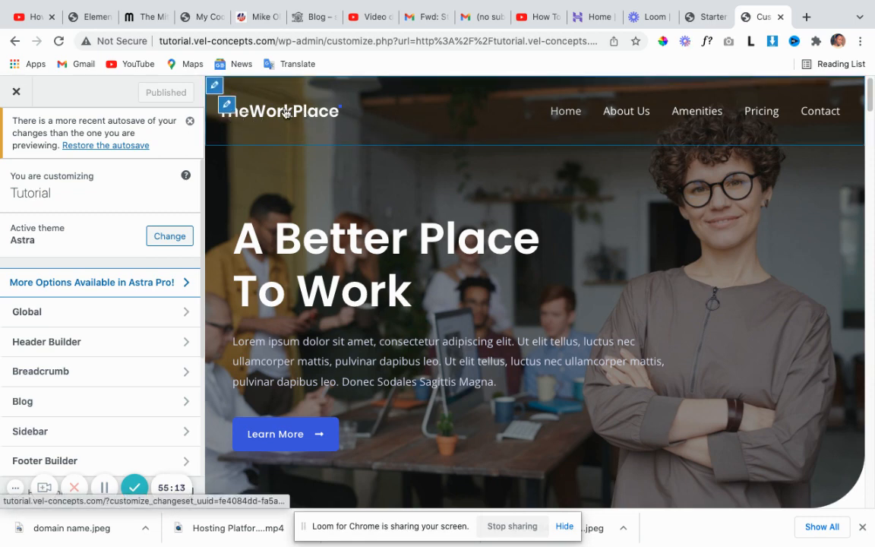
left_click(227, 105)
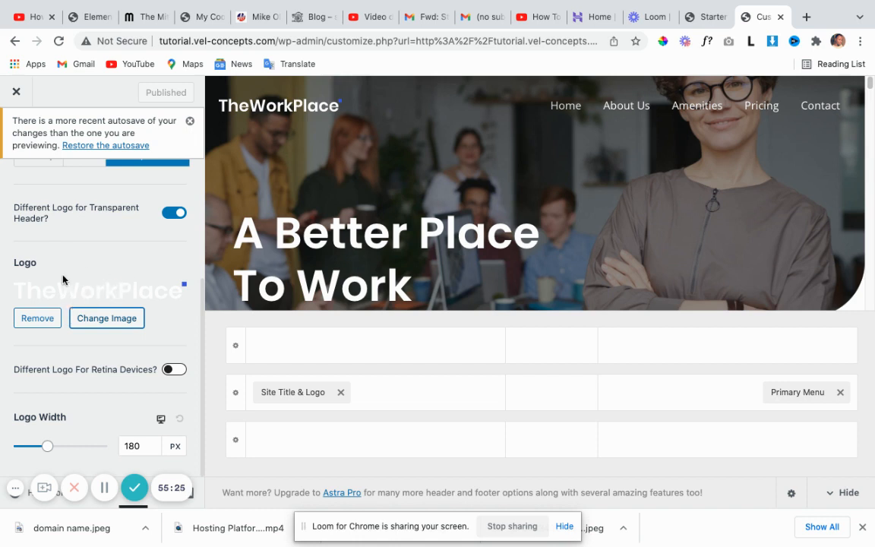
left_click(106, 324)
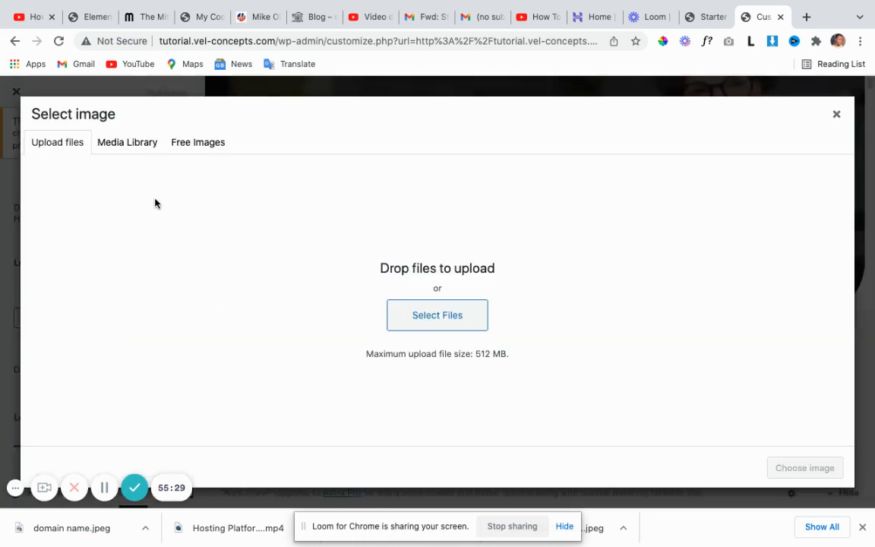
Choose theworkplace-logo-light.svg from the Media Library as the header logo.
left_click(133, 147)
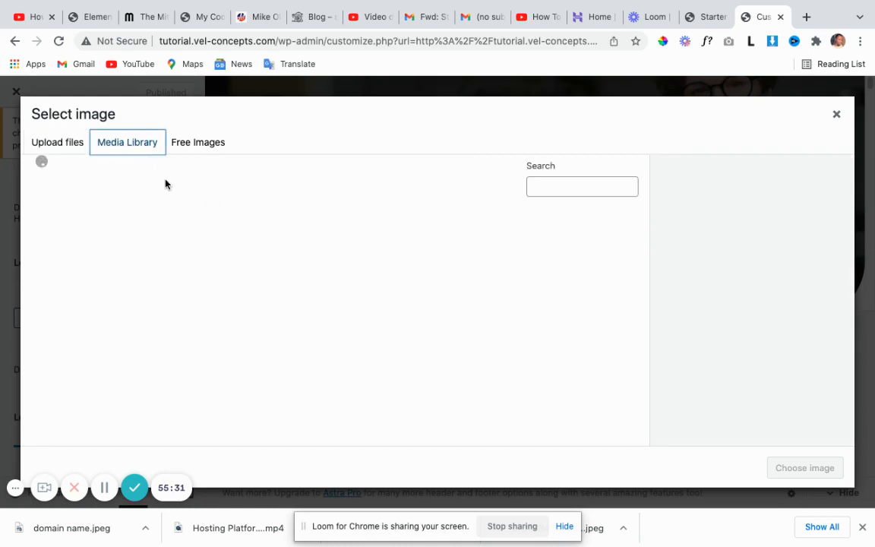
left_click(74, 143)
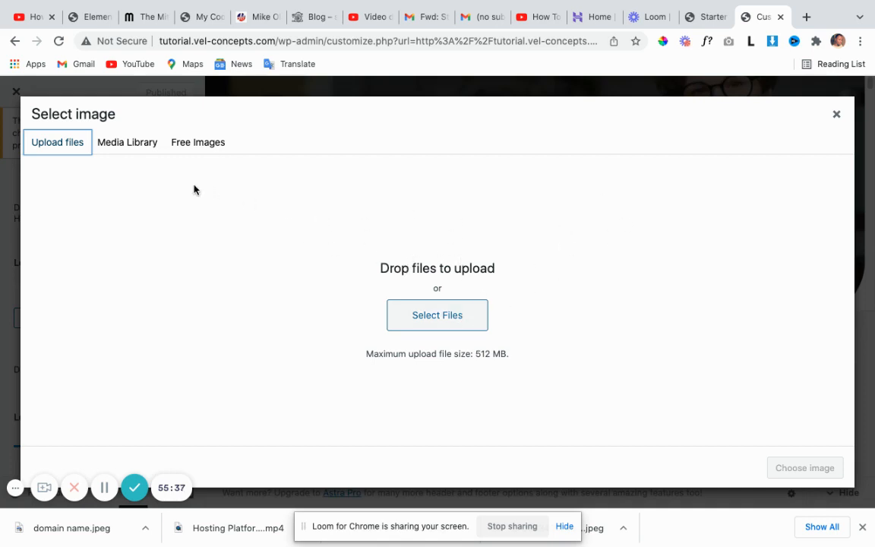
left_click(117, 144)
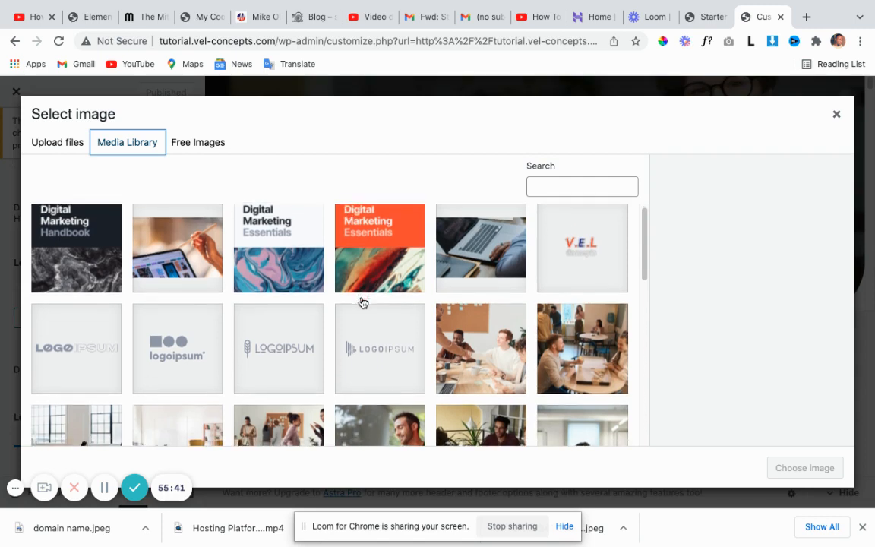
scroll(362, 303, "down", 3)
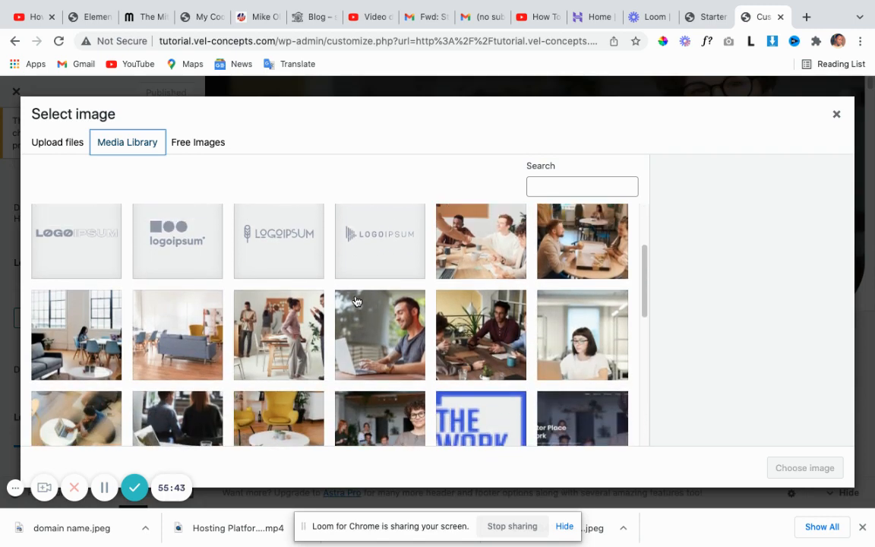
scroll(355, 297, "down", 5)
scroll(355, 296, "down", 2)
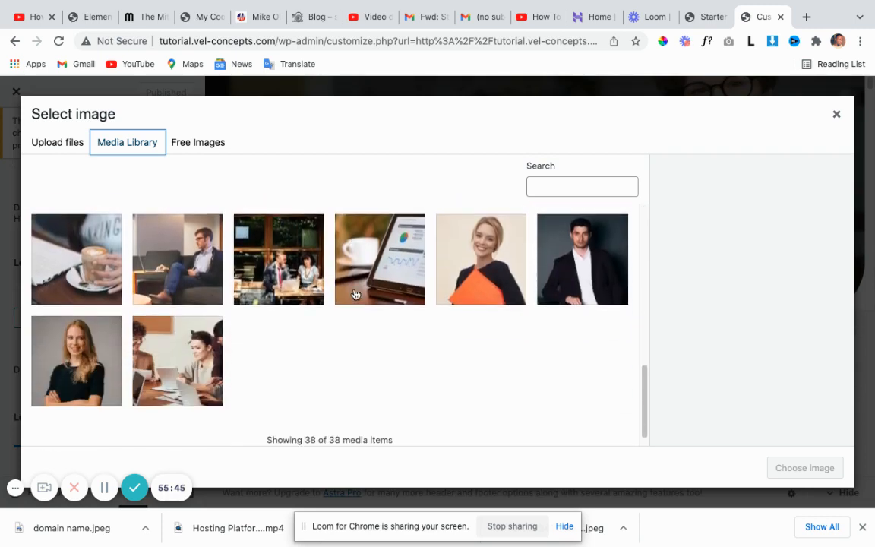
scroll(459, 307, "up", 3)
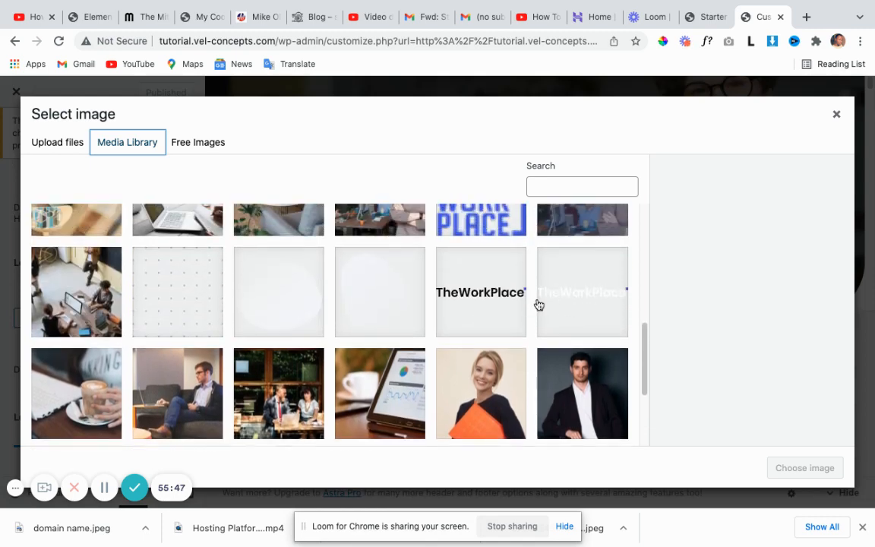
left_click(580, 304)
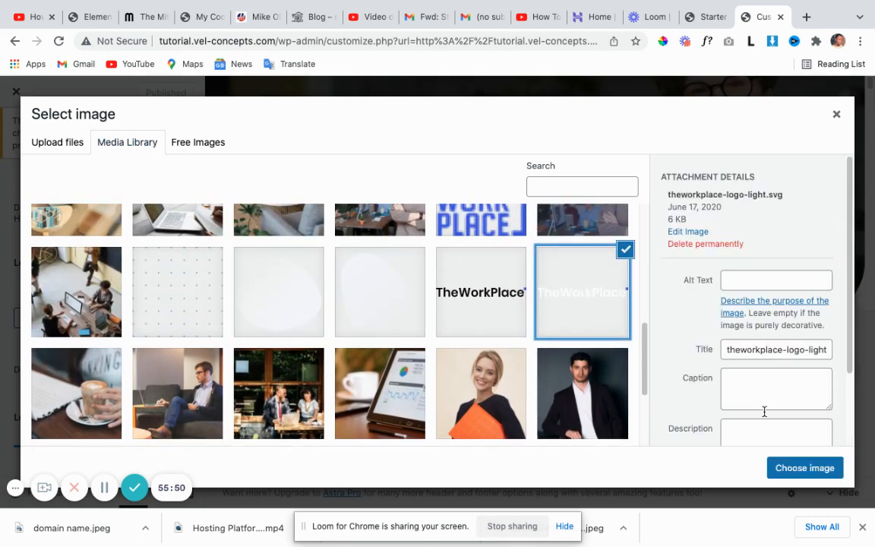
left_click(808, 468)
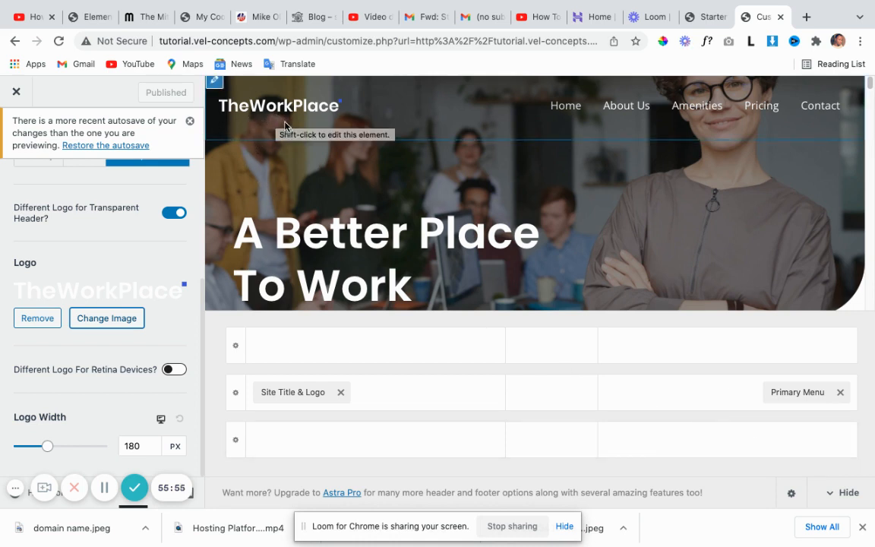
Set the desktop Logo Width to 240 px and switch the width setting to tablet.
scroll(233, 303, "down", 1)
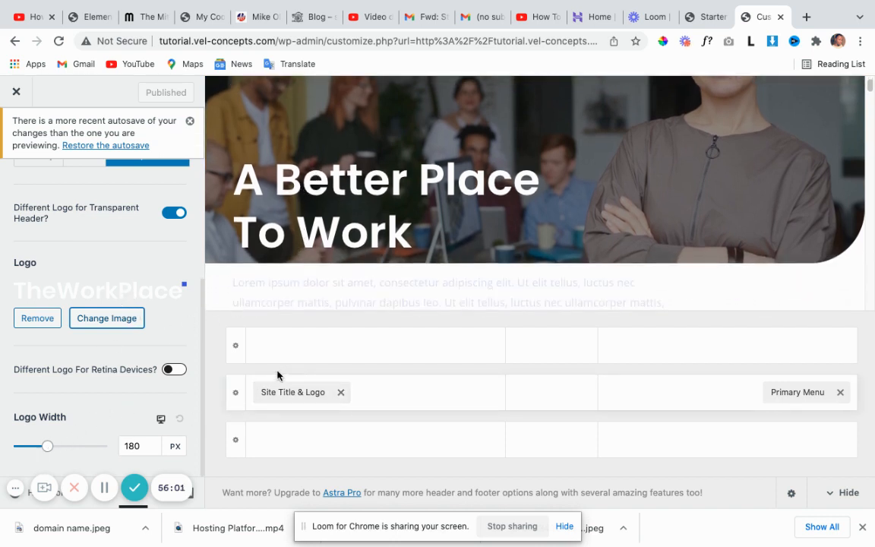
scroll(334, 220, "up", 1)
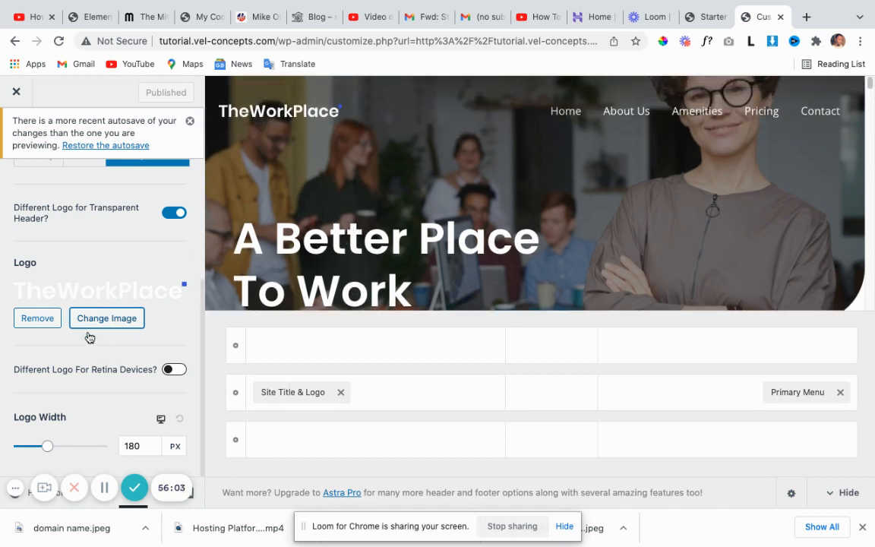
mouse_move(47, 448)
left_mouse_down()
mouse_move(71, 449)
mouse_move(44, 450)
mouse_move(61, 451)
mouse_move(50, 454)
left_mouse_up()
left_click(137, 448)
left_click(163, 423)
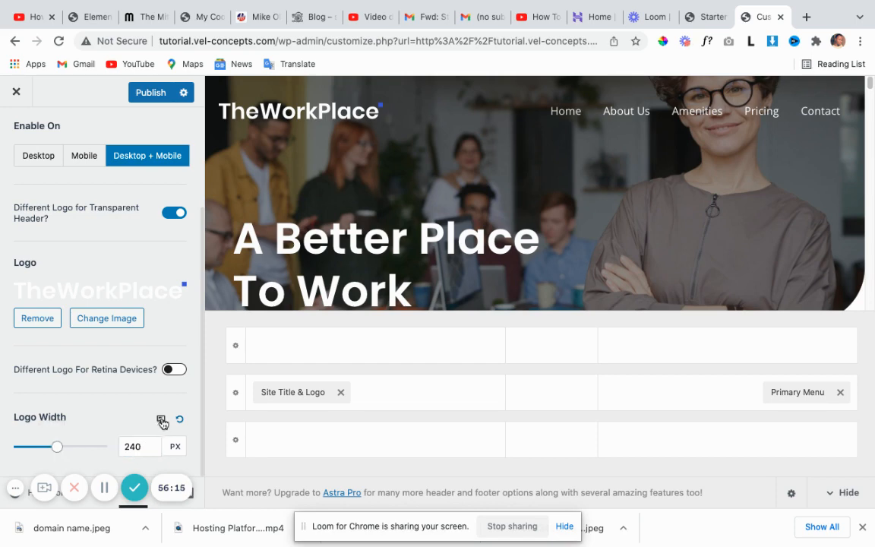
left_click(162, 423)
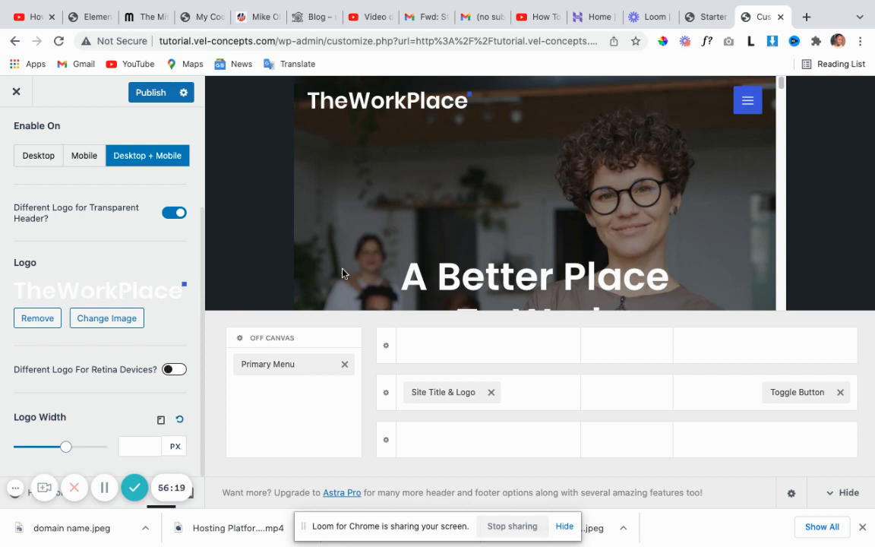
Toggle the logo width device view through mobile back to desktop, keeping 240 px.
left_click(162, 422)
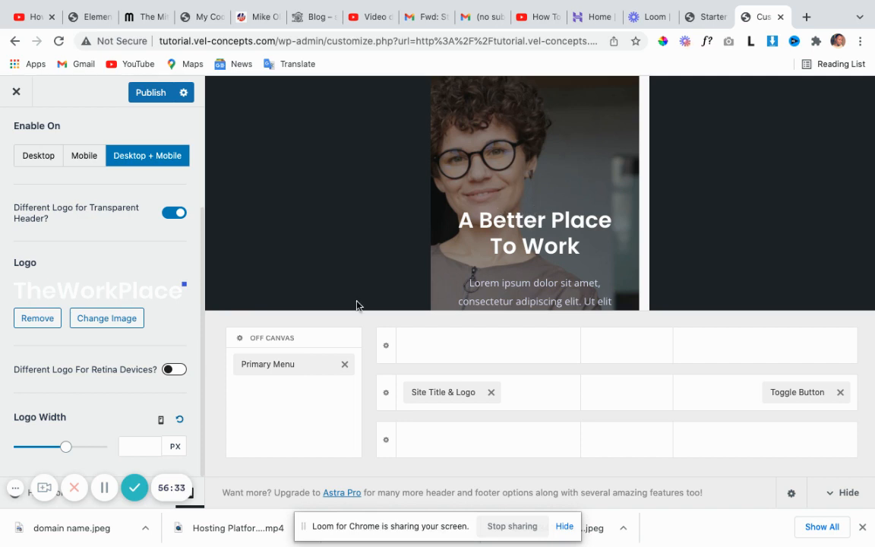
scroll(472, 223, "down", 3)
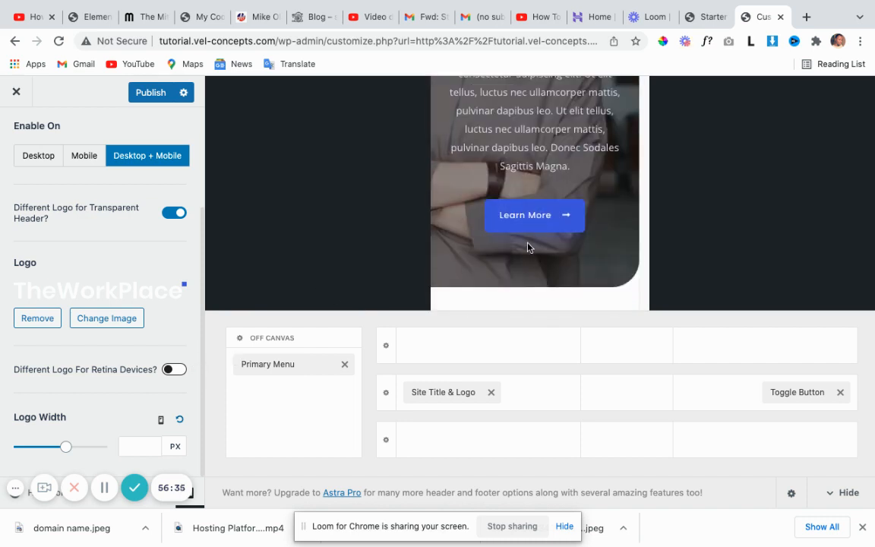
scroll(529, 247, "down", 5)
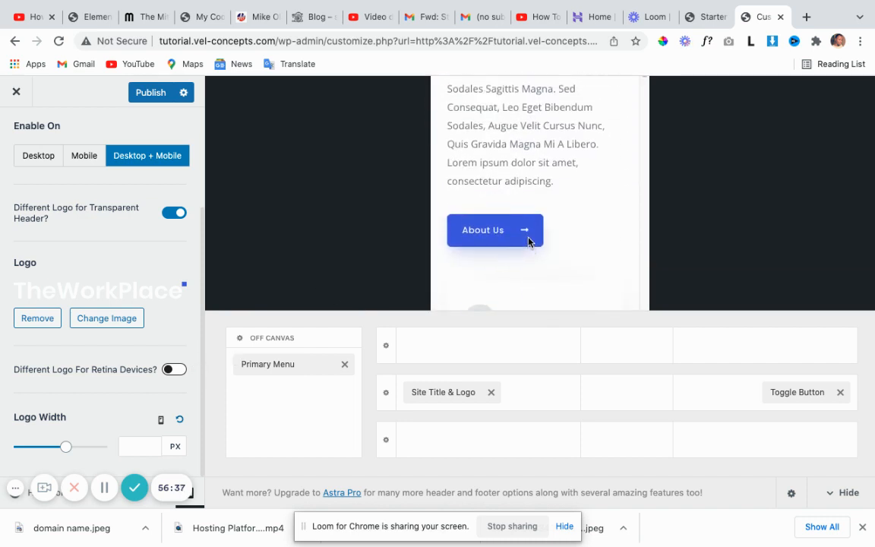
scroll(528, 241, "down", 10)
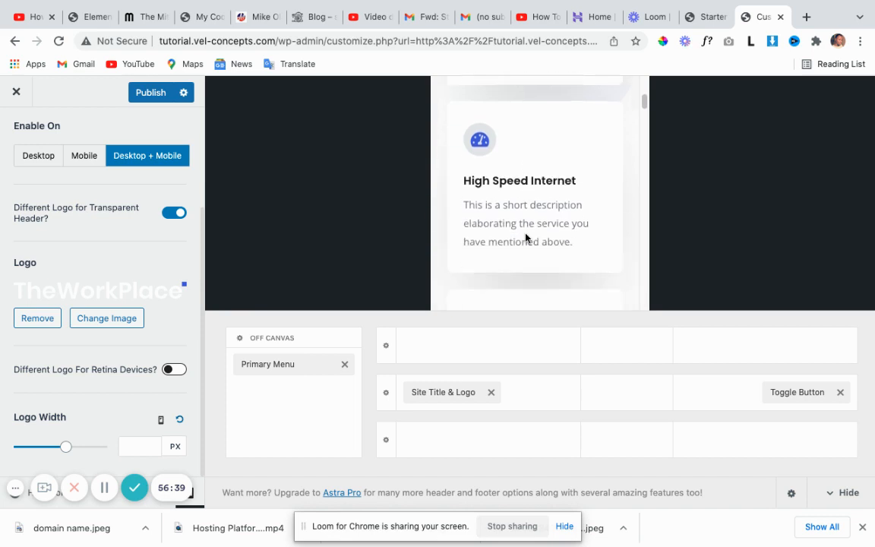
scroll(525, 238, "down", 4)
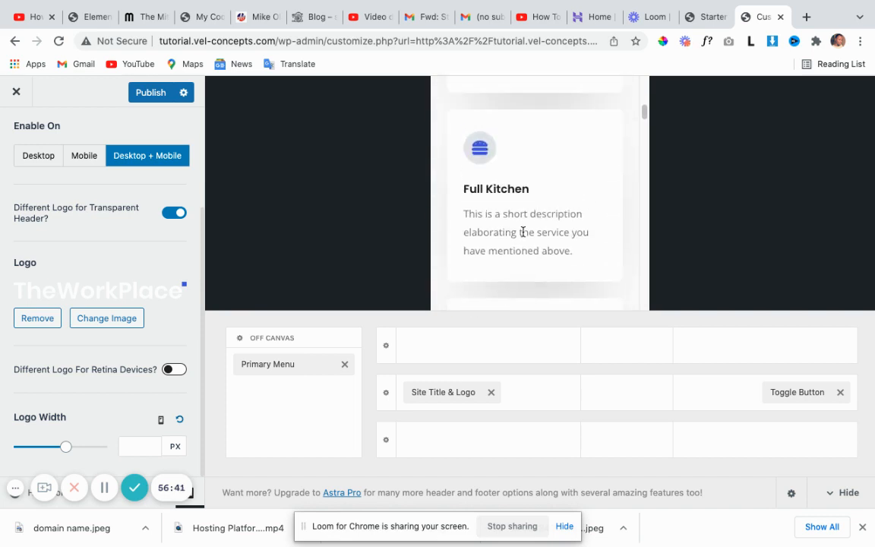
scroll(523, 232, "down", 8)
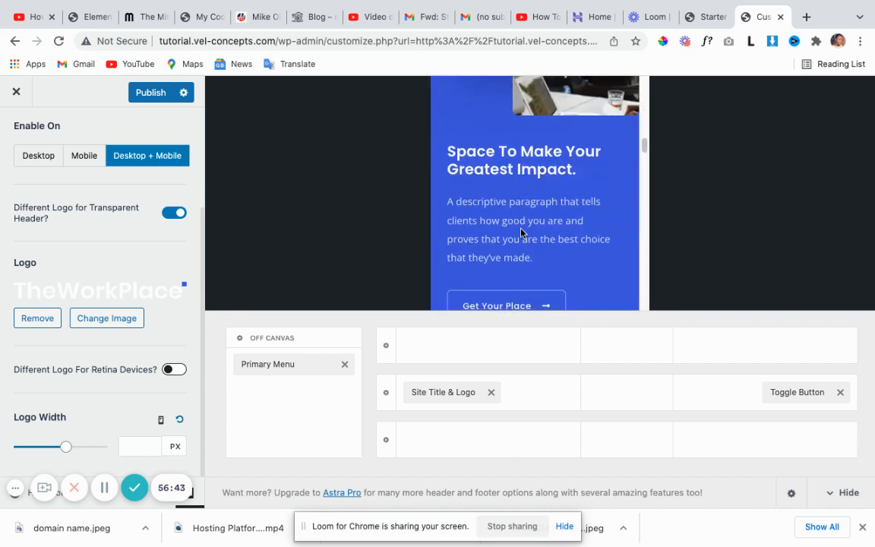
scroll(521, 233, "up", 3)
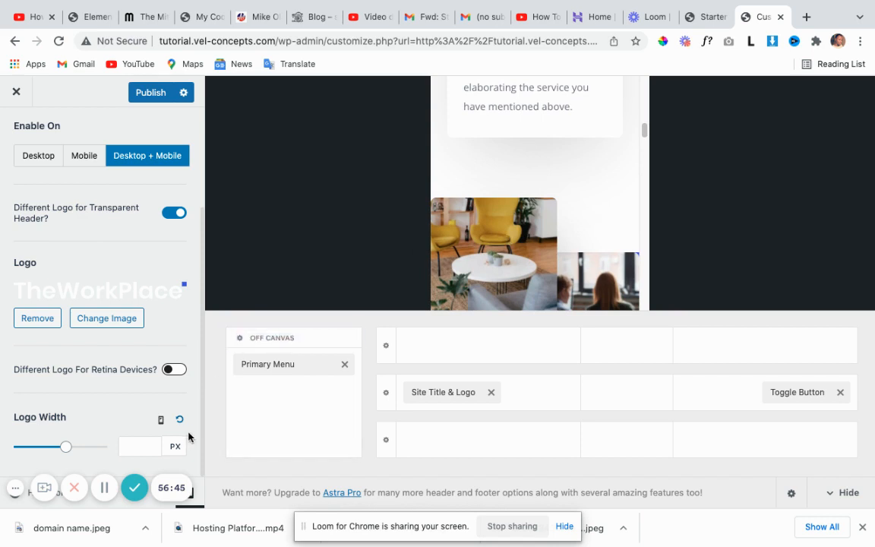
left_click(161, 420)
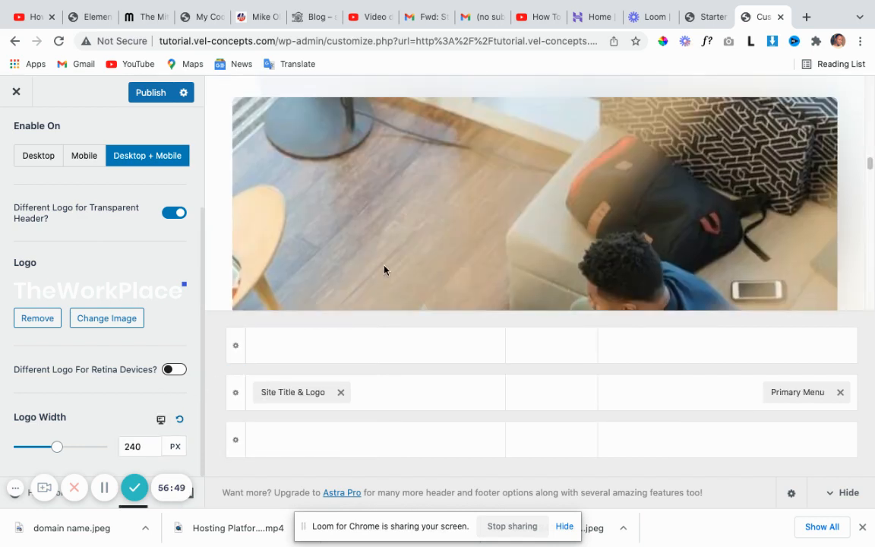
scroll(419, 241, "up", 13)
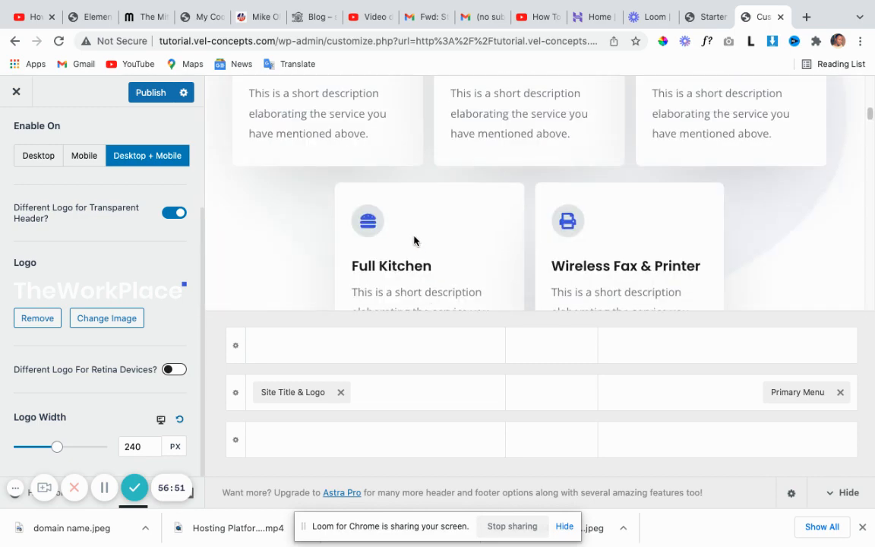
scroll(414, 240, "up", 10)
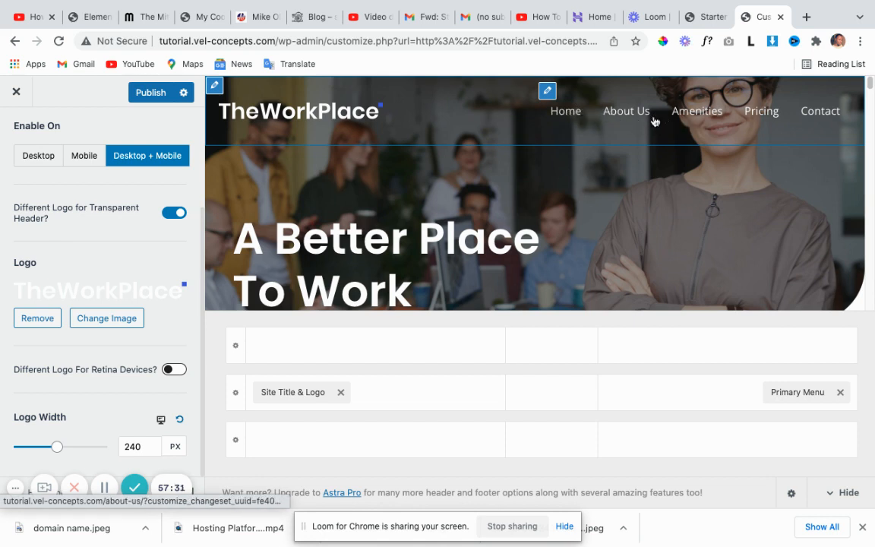
Set the Primary Menu's submenu width to 917 px.
left_click(548, 92)
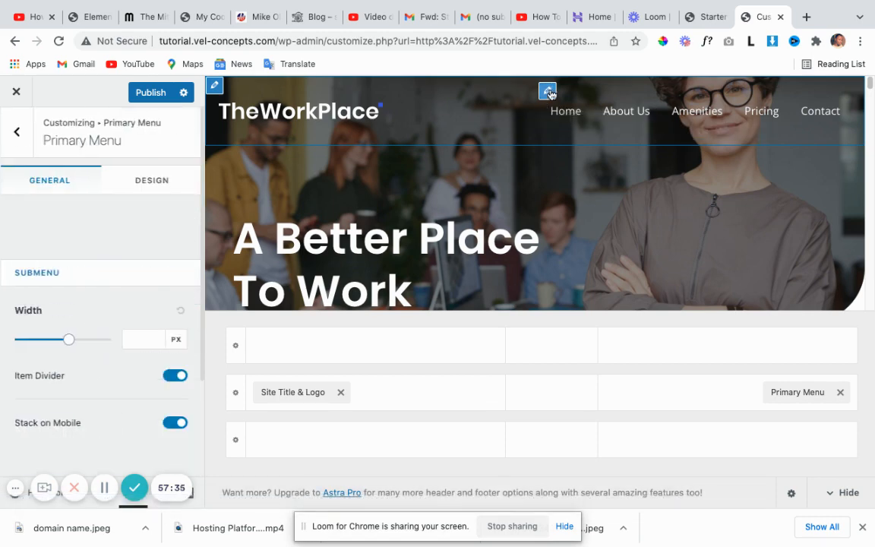
mouse_move(71, 344)
left_mouse_down()
mouse_move(82, 343)
mouse_move(66, 342)
left_mouse_up()
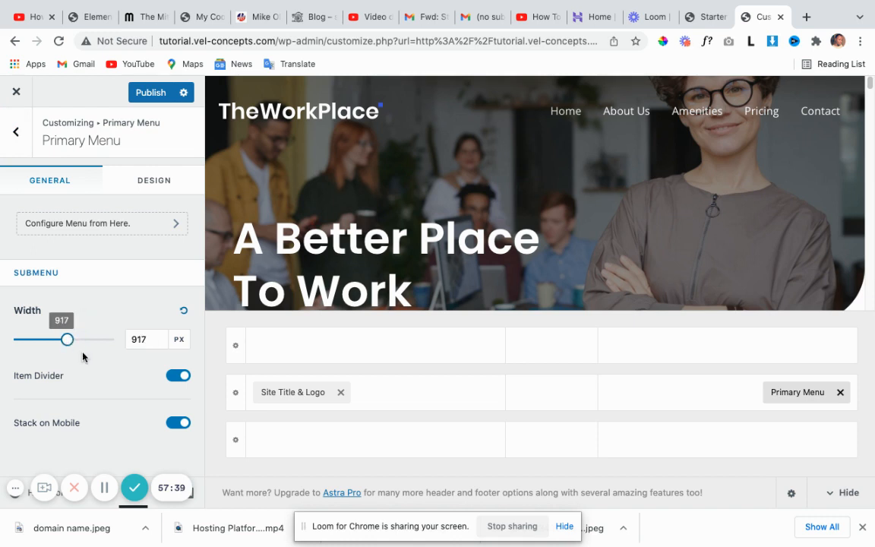
left_click(164, 184)
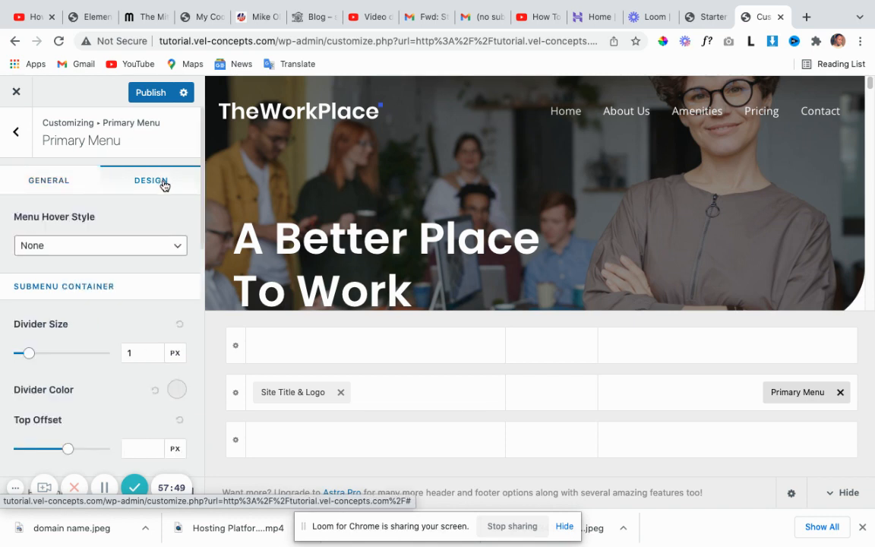
scroll(137, 287, "down", 1)
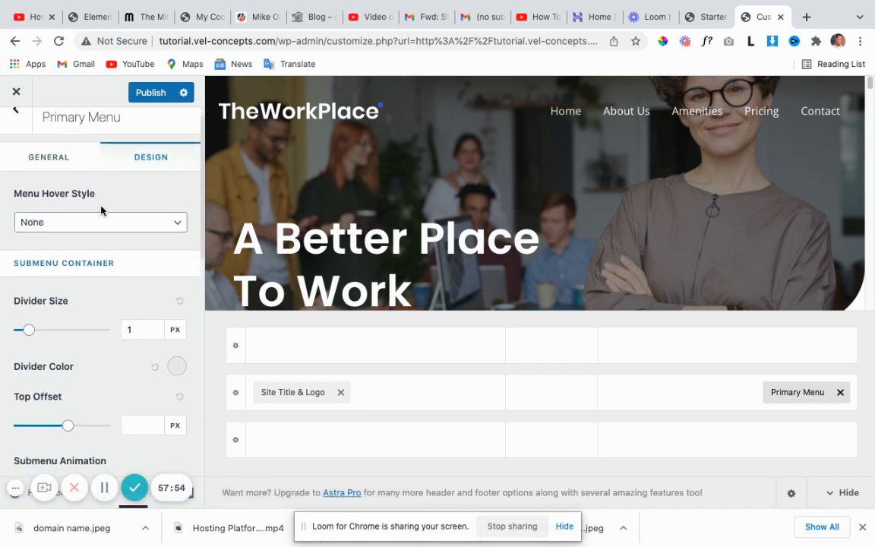
Set the menu hover style to Underline, after briefly trying Zoom In.
left_click(177, 226)
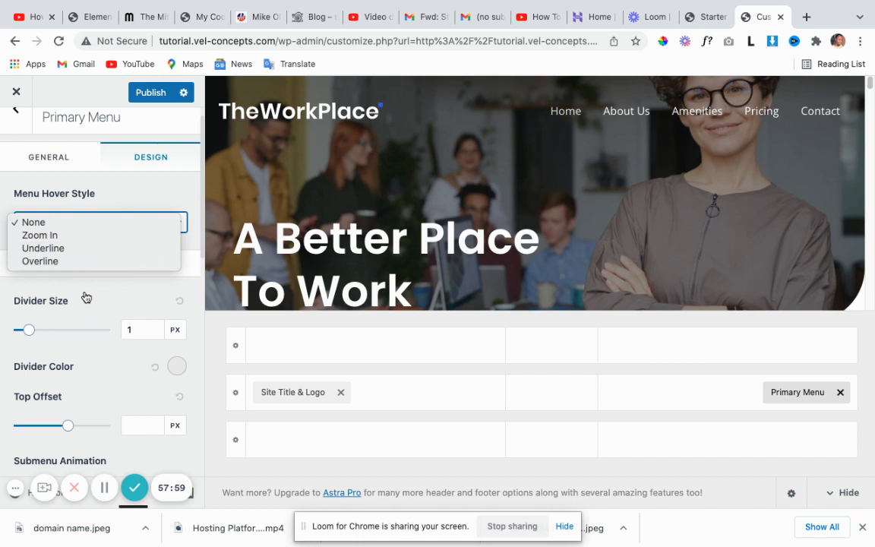
left_click(70, 255)
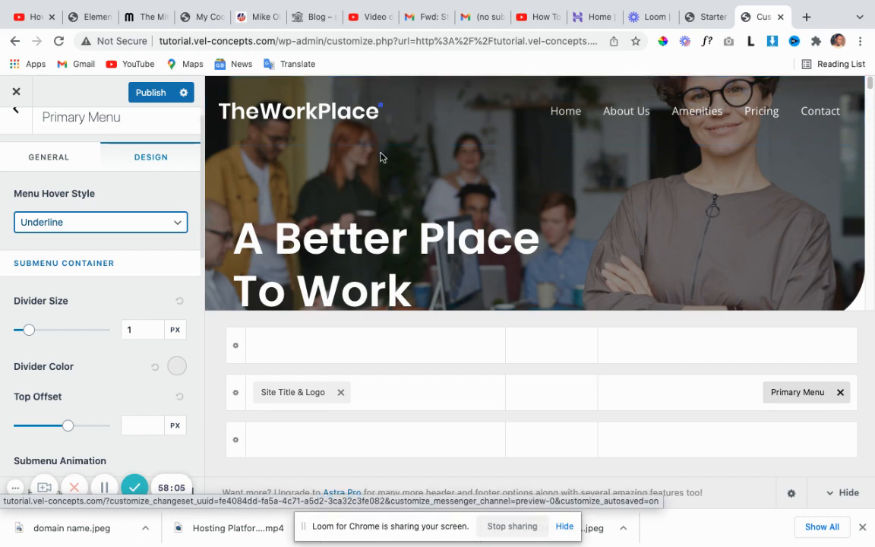
left_click(161, 220)
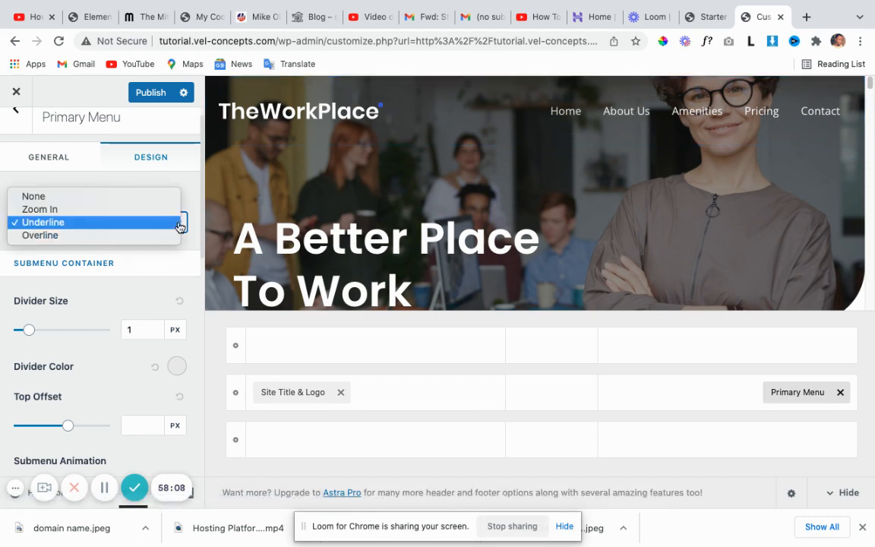
left_click(119, 211)
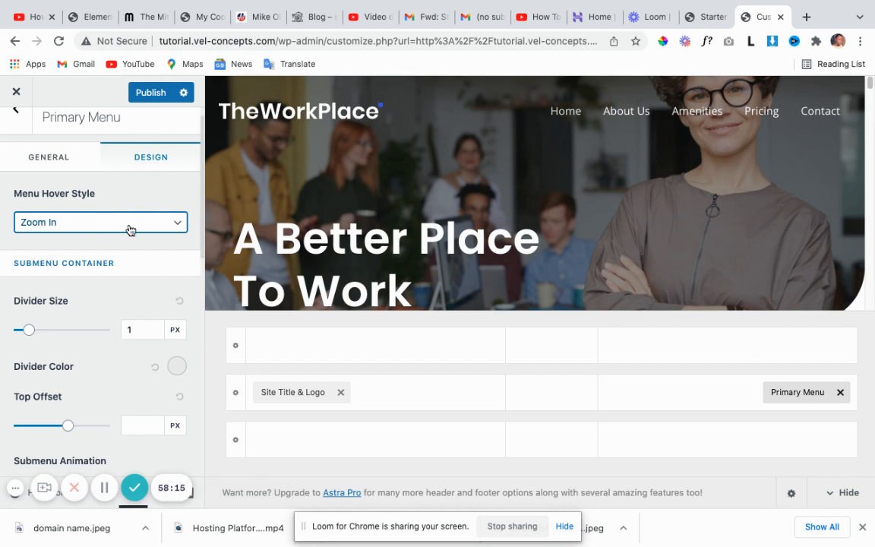
left_click(176, 225)
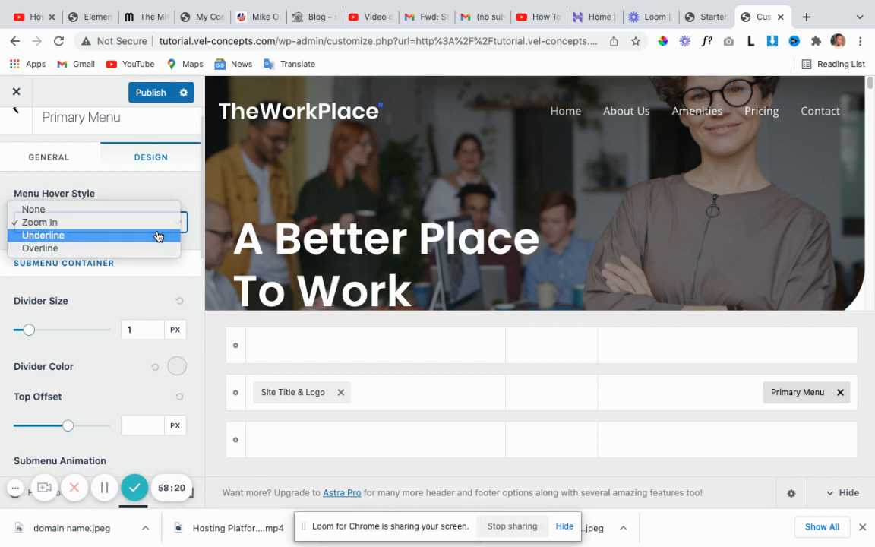
left_click(158, 237)
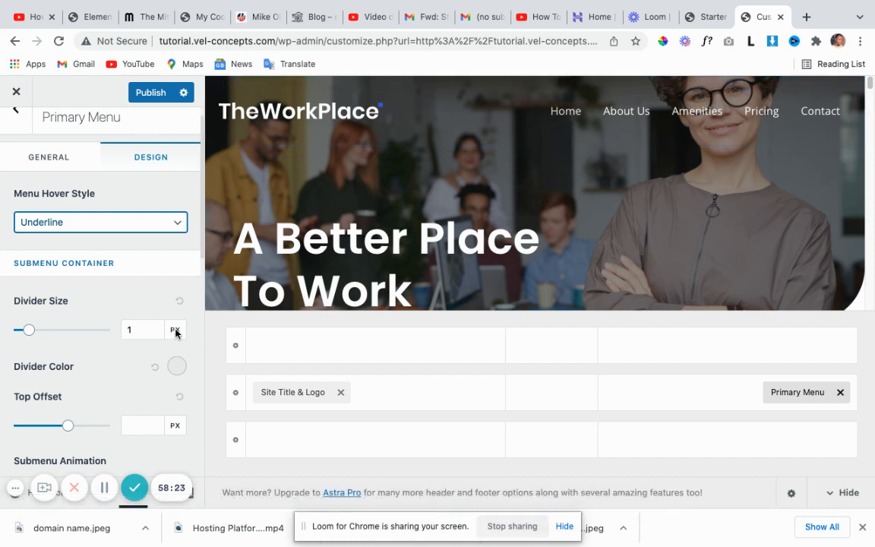
scroll(104, 312, "down", 1)
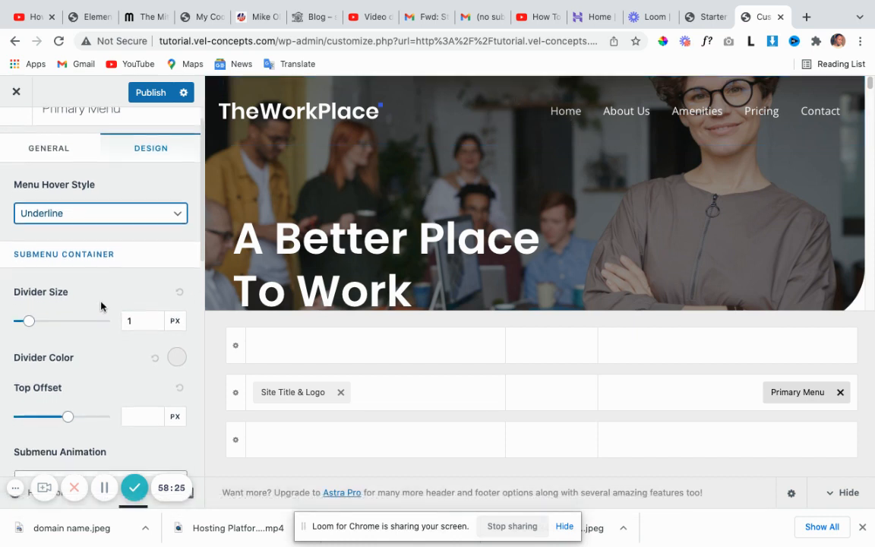
scroll(84, 265, "down", 3)
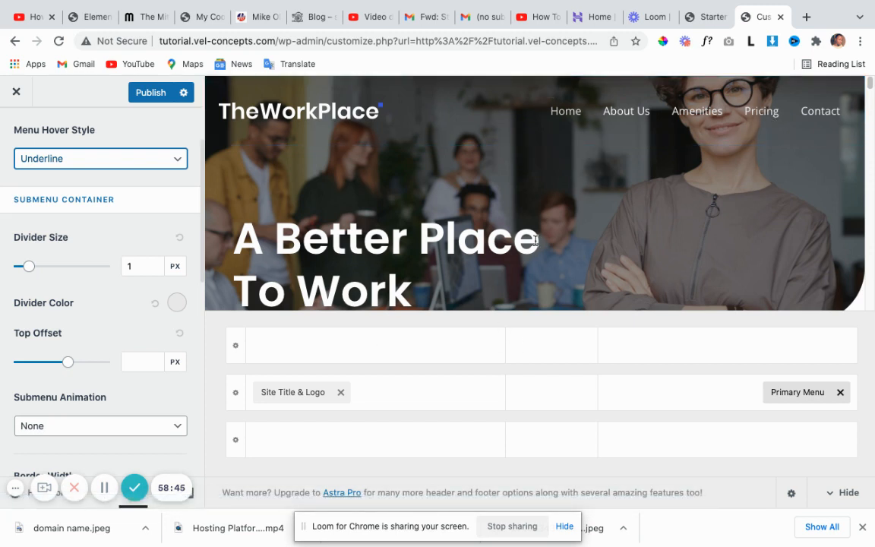
scroll(140, 381, "down", 2)
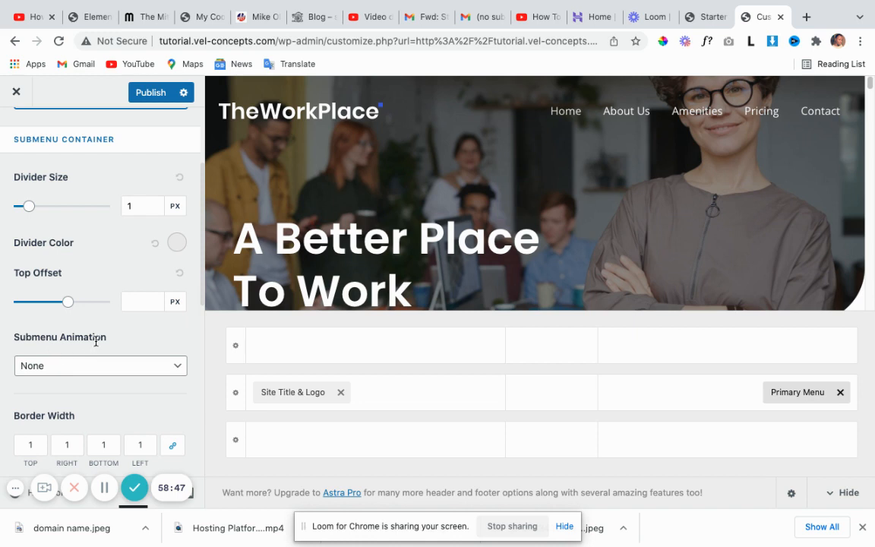
left_click(180, 371)
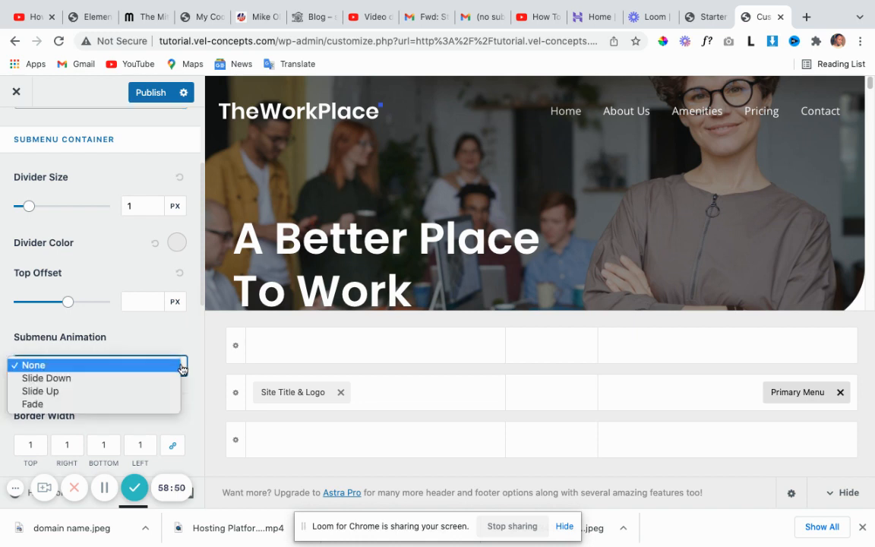
left_click(120, 365)
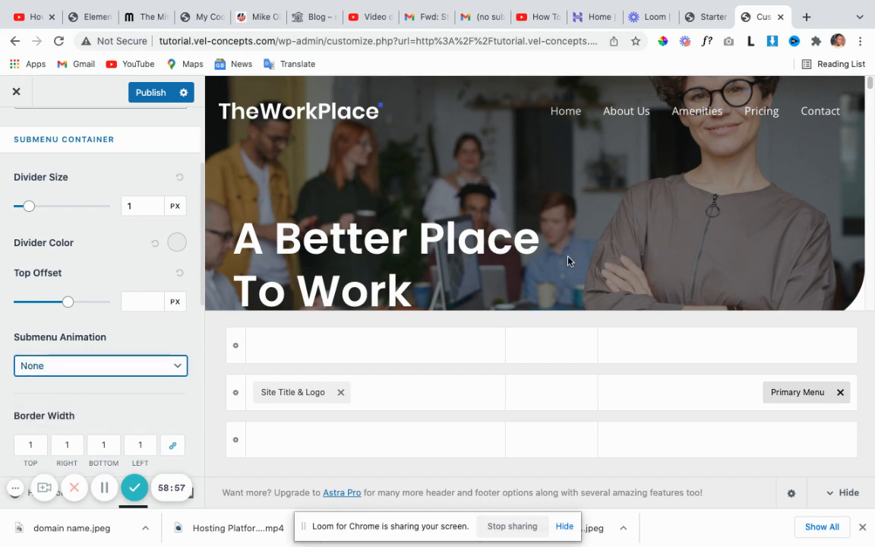
scroll(568, 260, "down", 3)
scroll(568, 260, "down", 1)
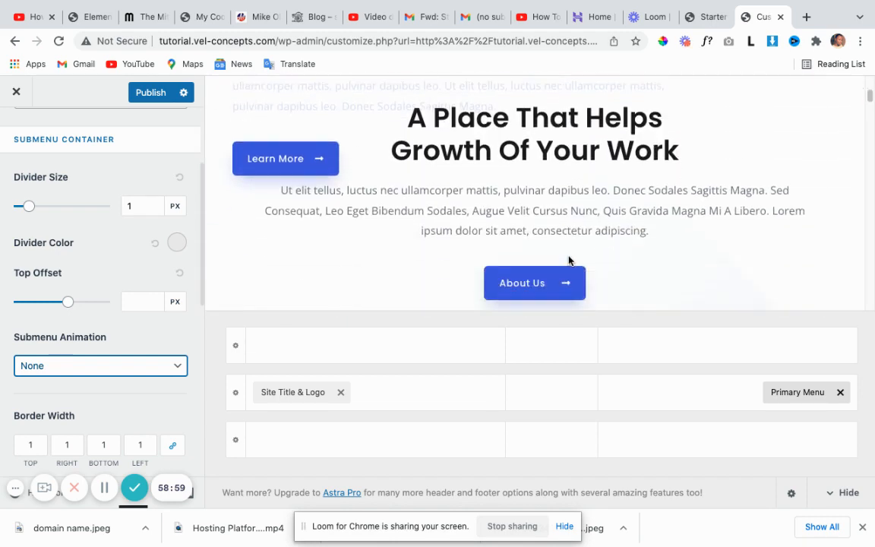
scroll(573, 258, "down", 4)
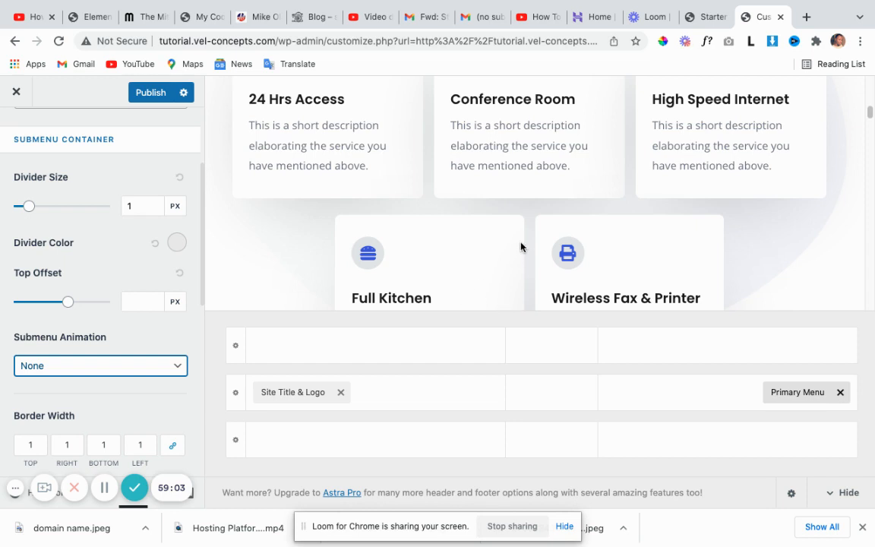
scroll(512, 271, "up", 1)
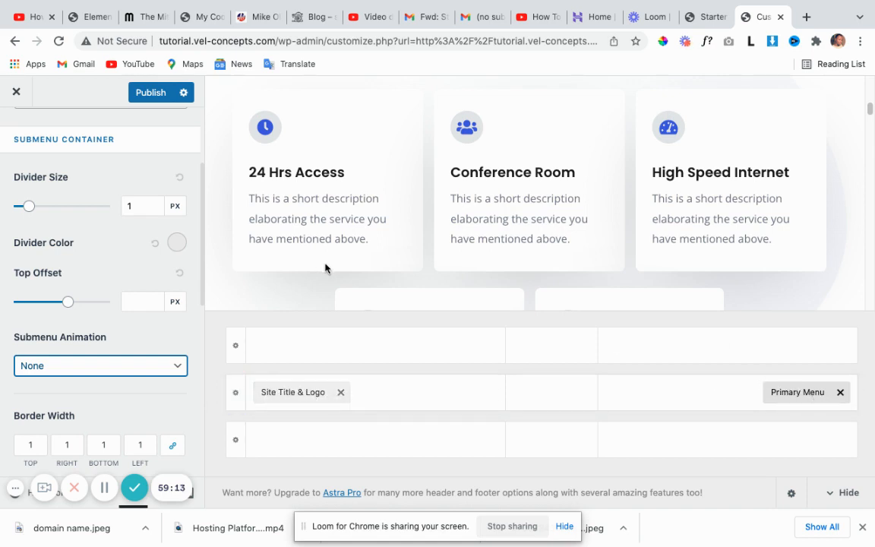
scroll(403, 287, "down", 10)
scroll(425, 258, "down", 15)
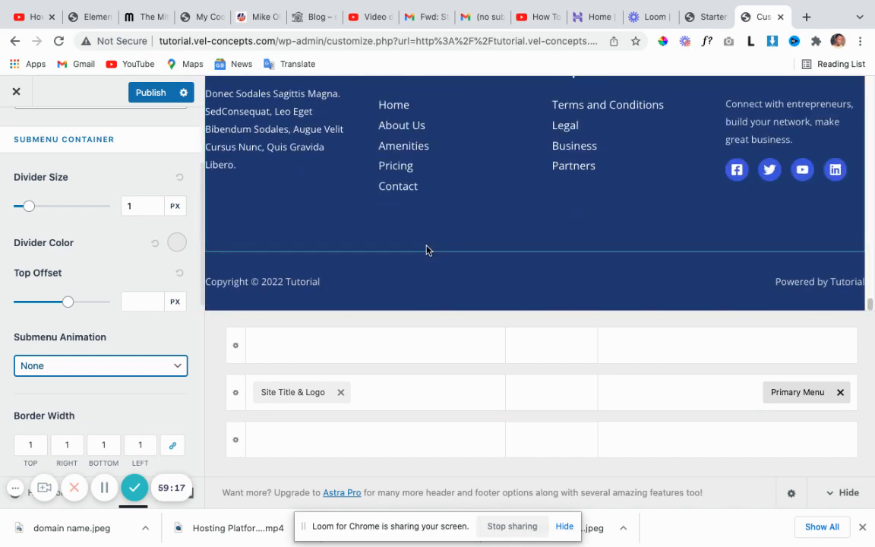
scroll(425, 253, "up", 2)
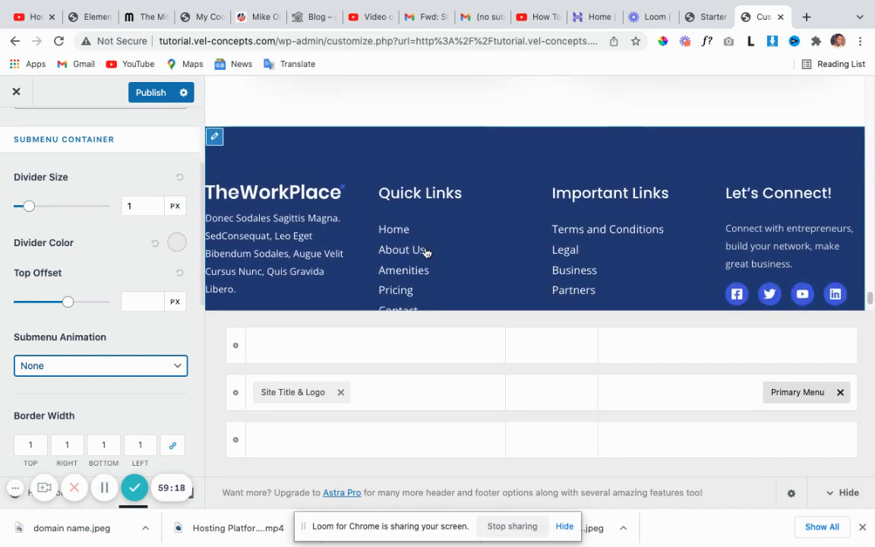
Open the Primary Footer settings showing 4 columns with Widgets 1–4 and Social.
left_click(213, 145)
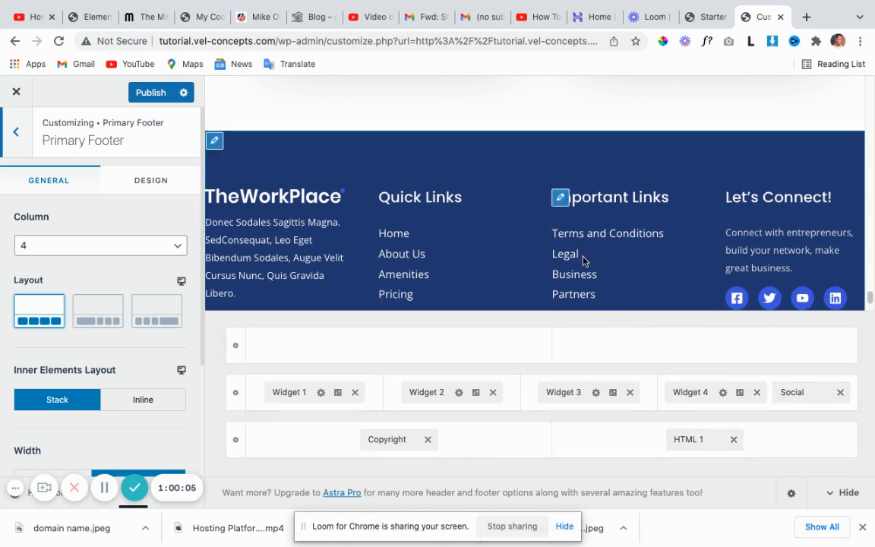
scroll(582, 260, "down", 3)
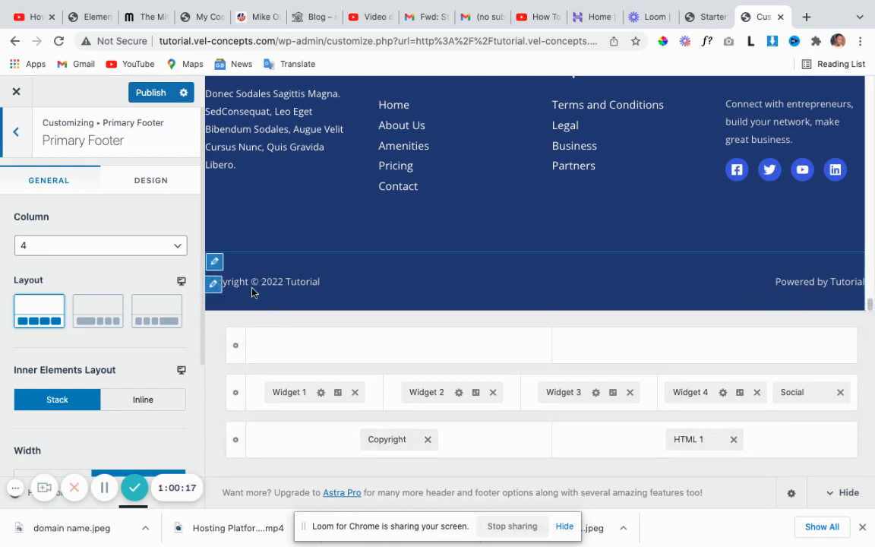
Review the footer copyright text, then open the 'Powered by [site_title]' HTML 1 element.
left_click(213, 284)
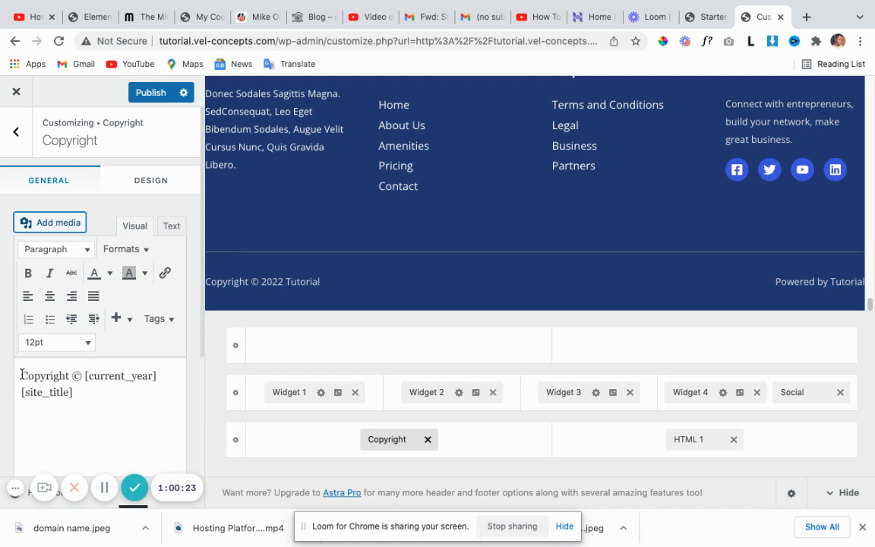
left_click_drag(21, 374, 120, 431)
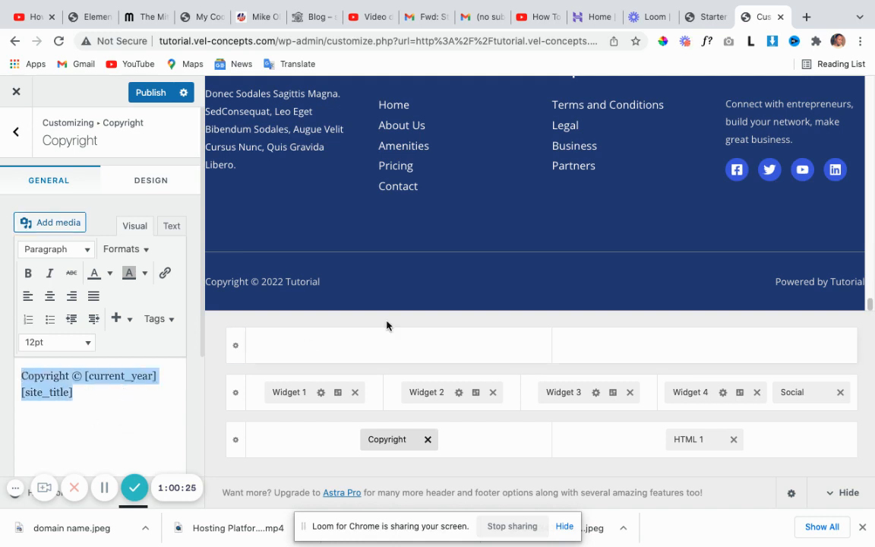
left_click(565, 287)
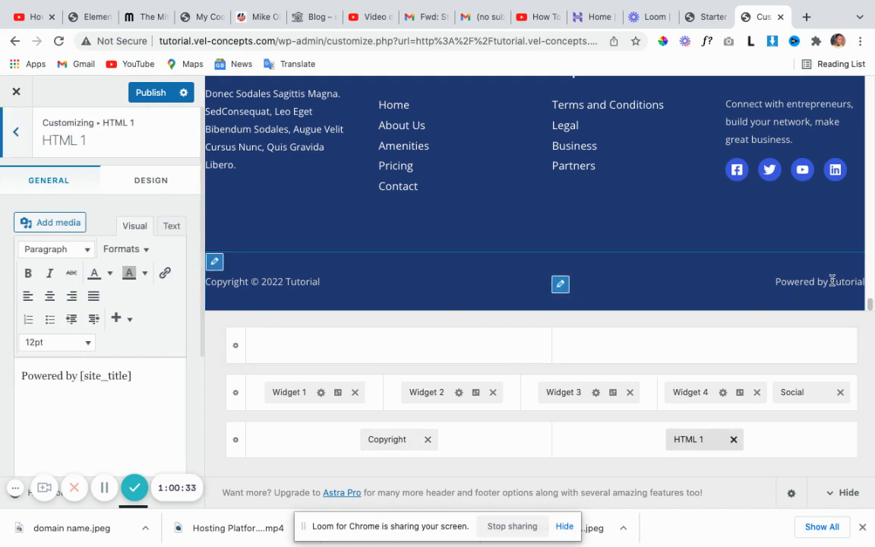
scroll(507, 217, "up", 2)
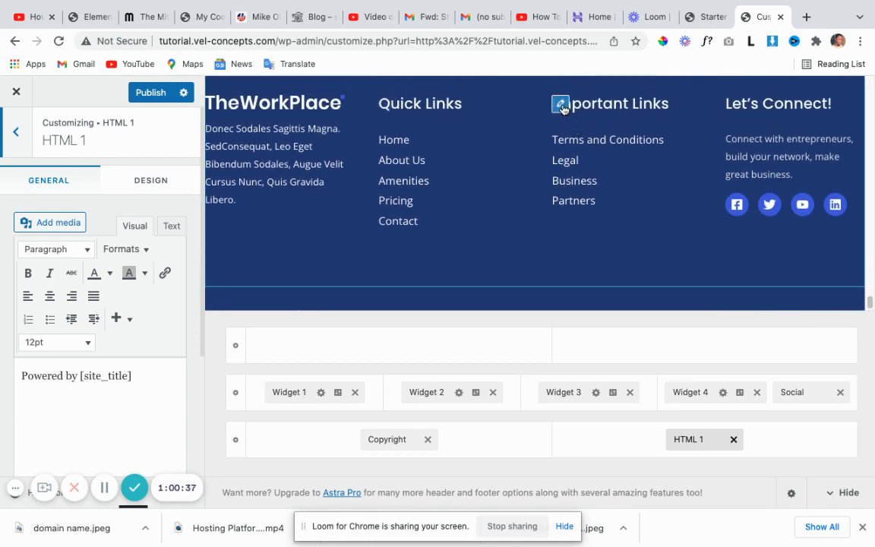
Open the Important Links footer menu and inspect the Legal link (URL #, label Legal).
left_click(561, 106)
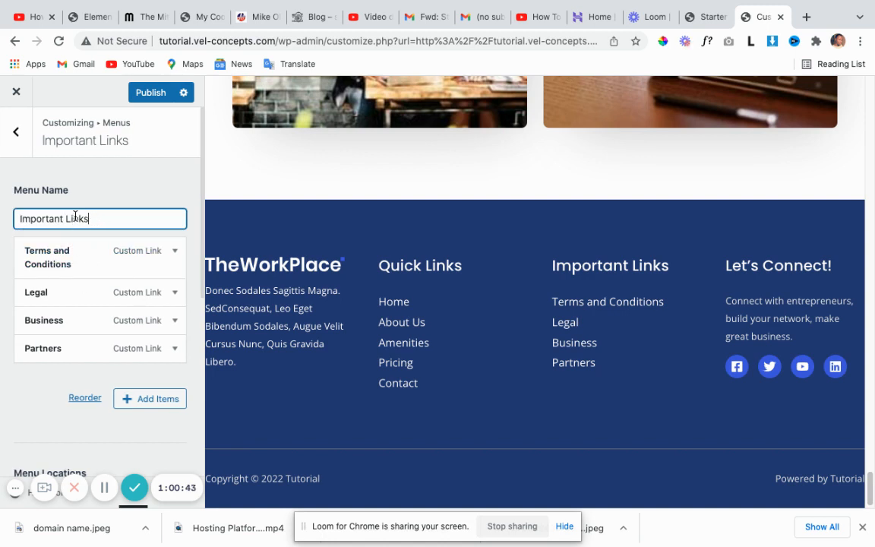
left_click(174, 251)
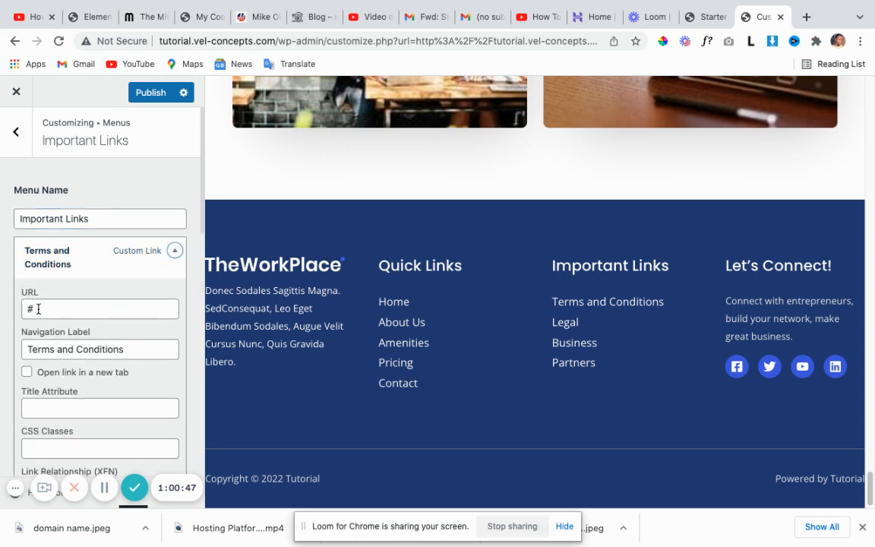
left_click(174, 251)
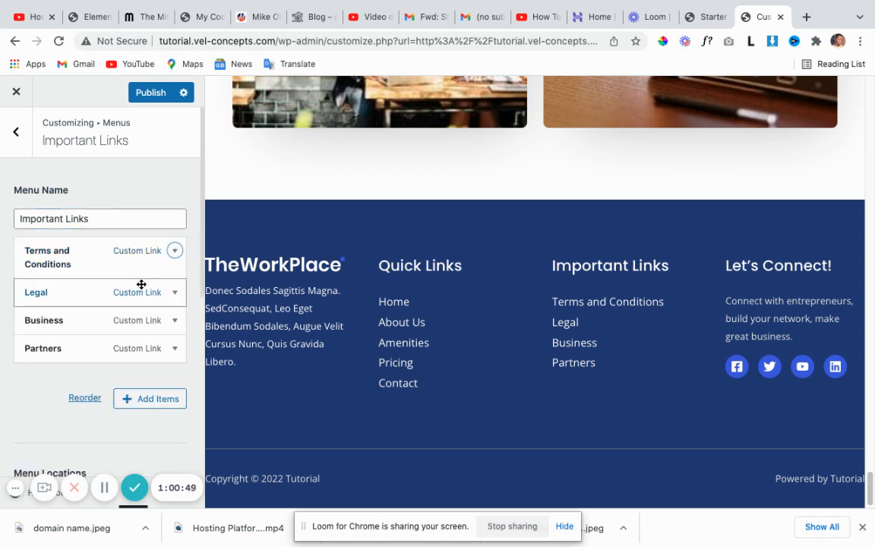
left_click(174, 293)
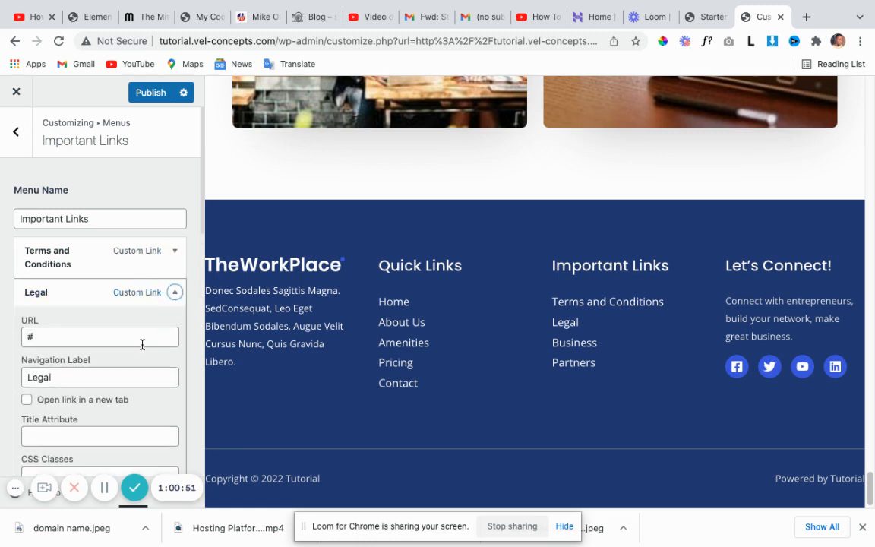
scroll(114, 350, "down", 1)
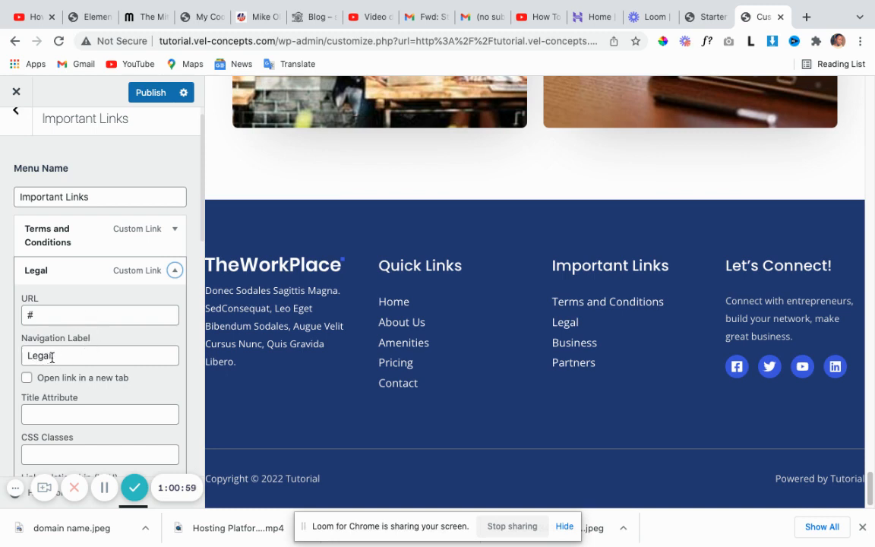
left_click_drag(51, 358, 19, 358)
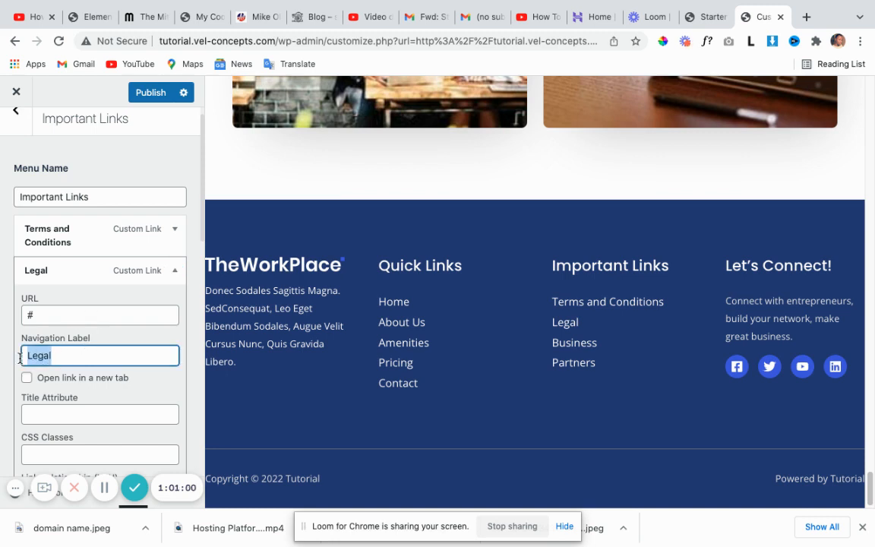
left_click(88, 359)
scroll(94, 356, "down", 1)
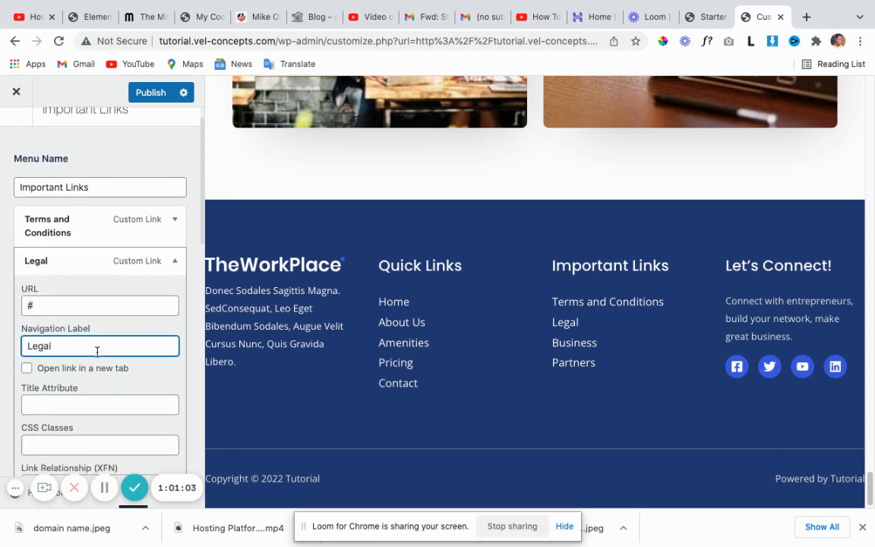
scroll(98, 350, "up", 2)
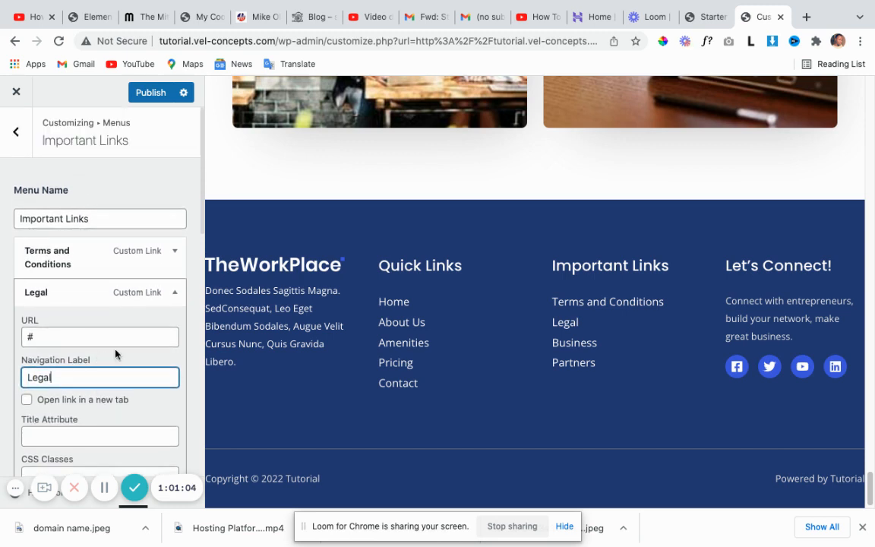
Open the Quick Links footer menu (Home, About Us, Amenities, Pricing, Contact) and scroll the preview to the top.
left_click(386, 264)
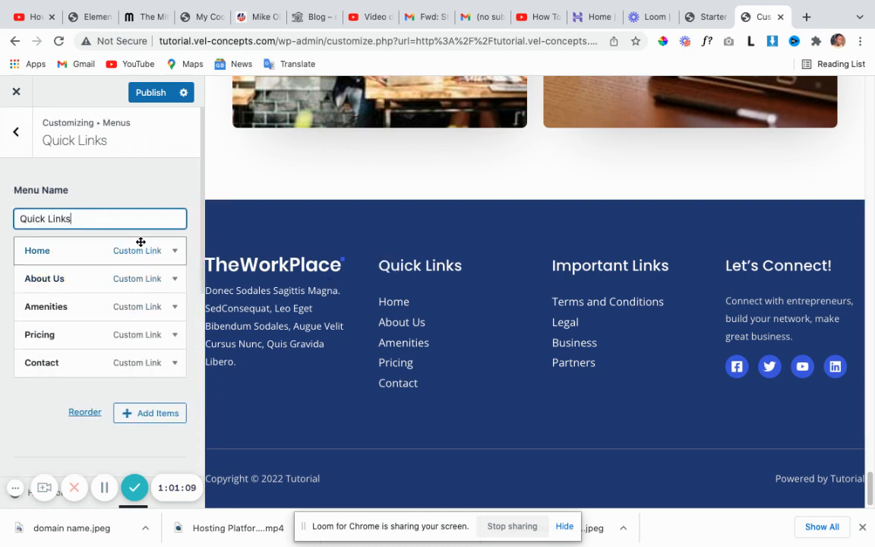
scroll(628, 338, "up", 1)
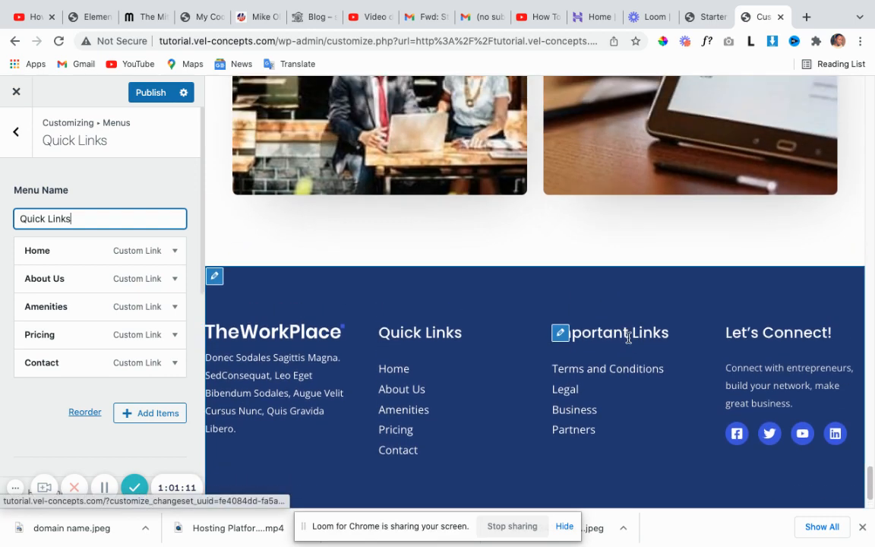
scroll(631, 334, "up", 1)
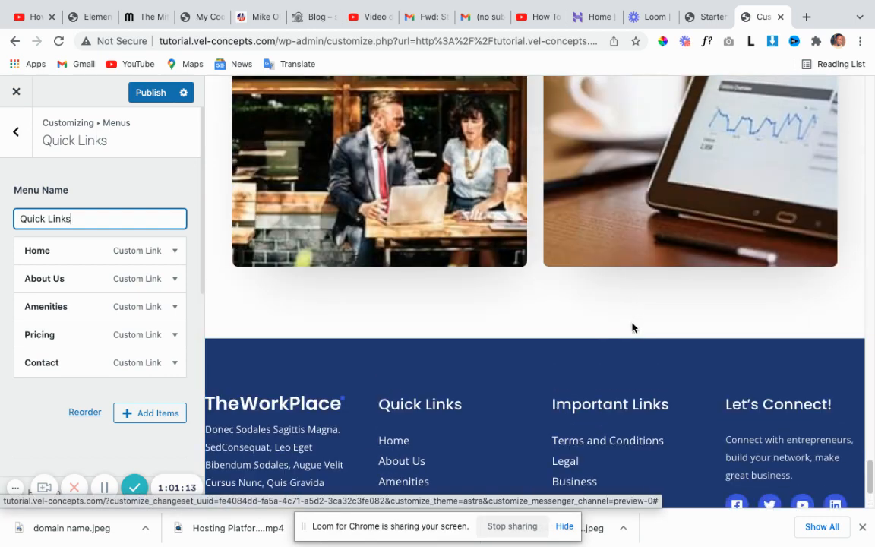
scroll(608, 324, "up", 2)
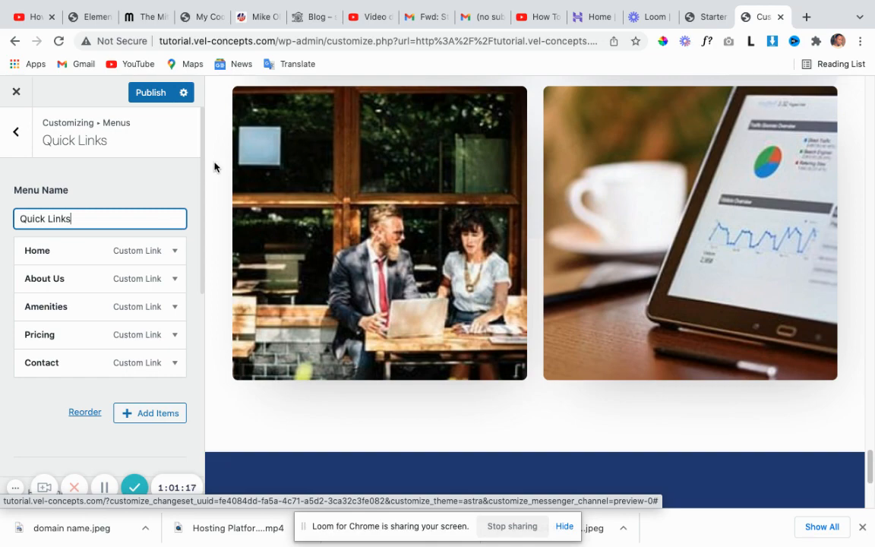
scroll(589, 189, "up", 10)
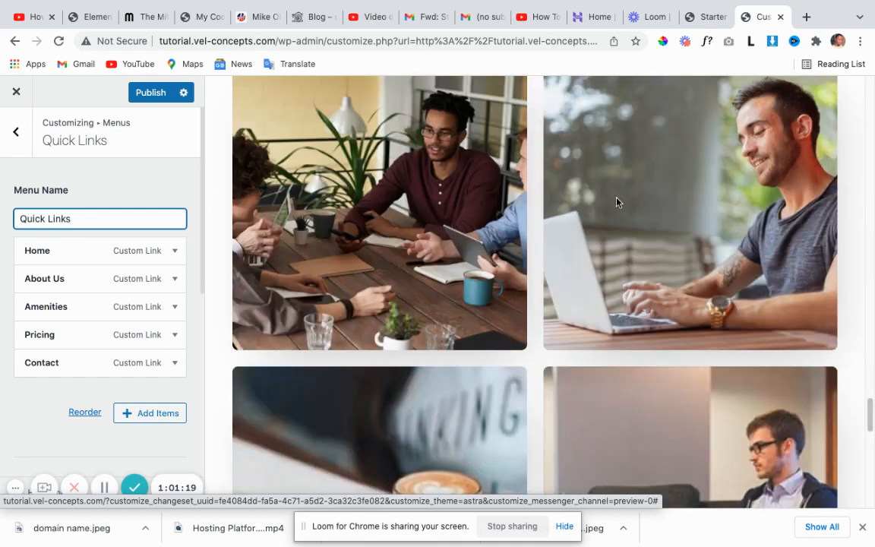
scroll(631, 193, "up", 12)
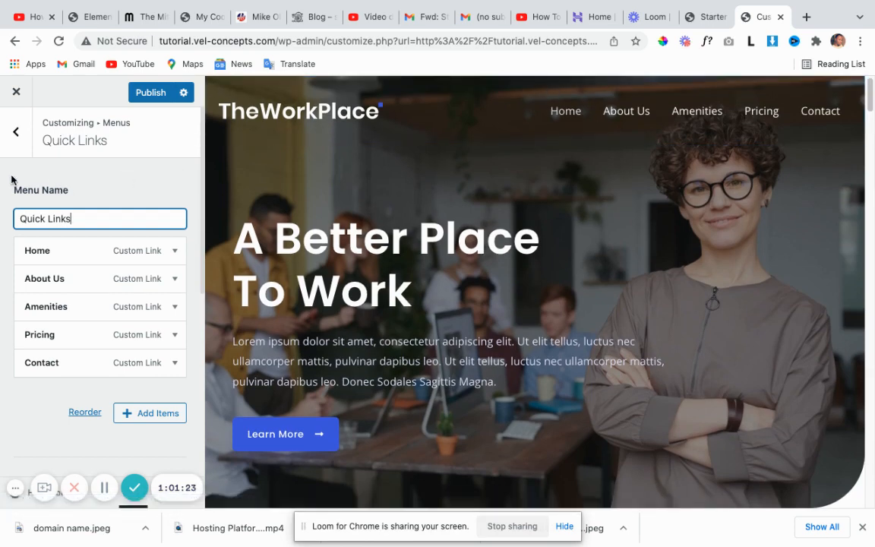
Close the Customizer, discard unsaved changes, and reach the Dashboard through the site-name menu.
left_click(16, 97)
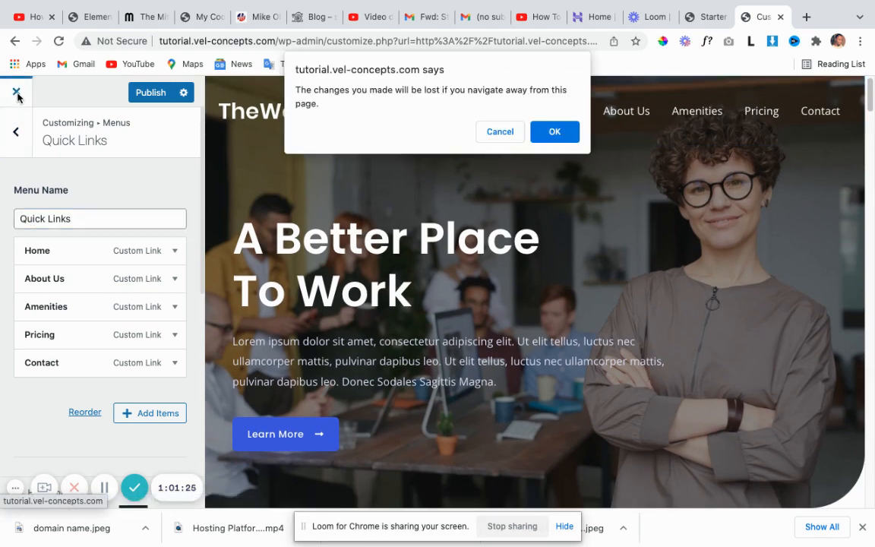
left_click(554, 131)
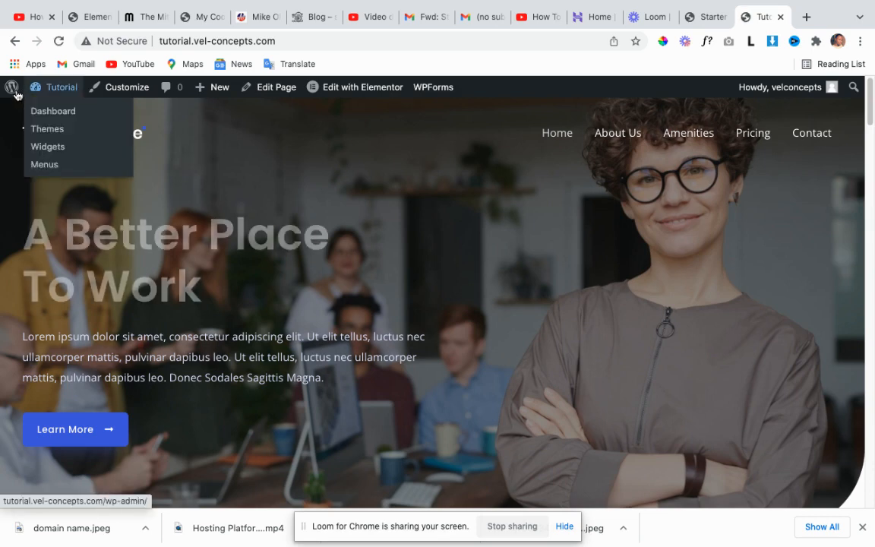
mouse_move(11, 93)
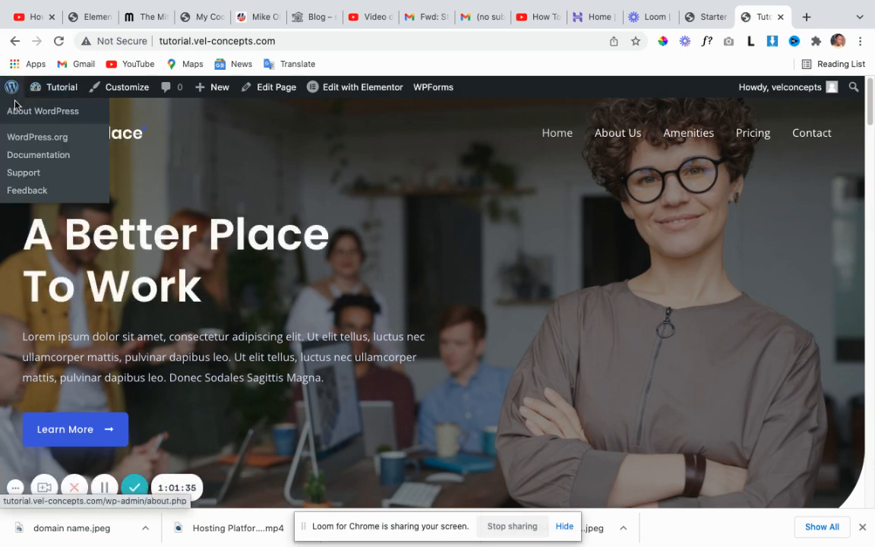
mouse_move(35, 85)
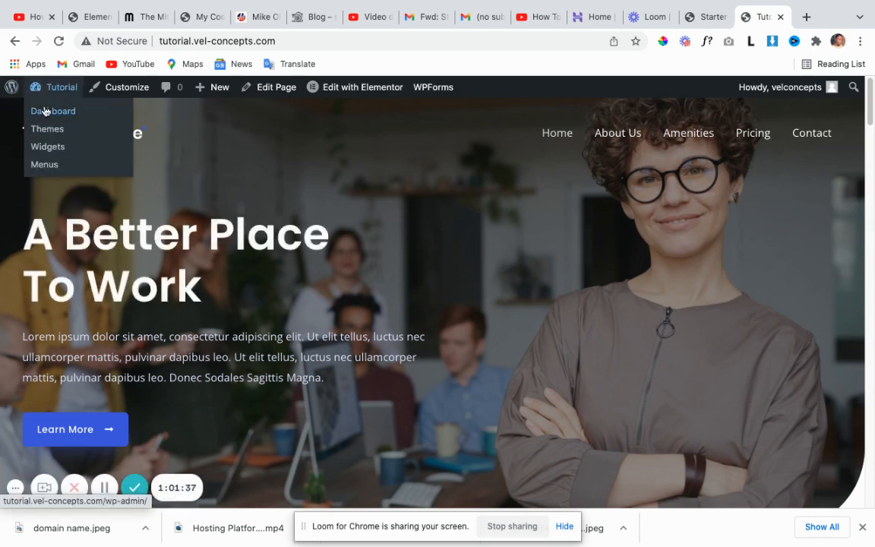
left_click(45, 113)
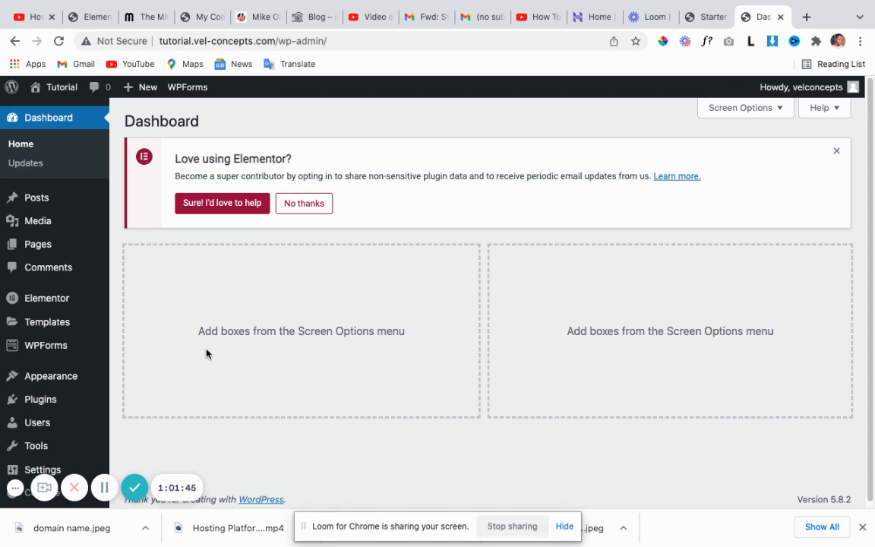
scroll(81, 325, "down", 1)
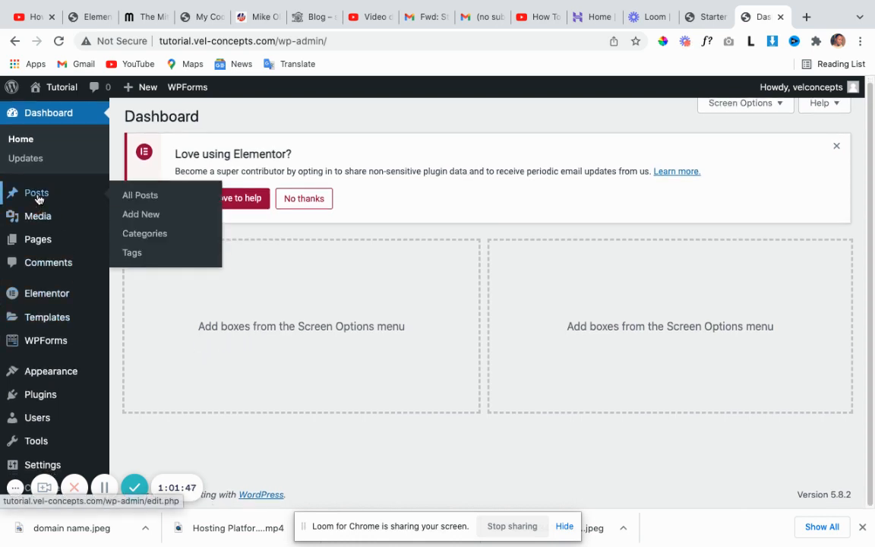
mouse_move(38, 242)
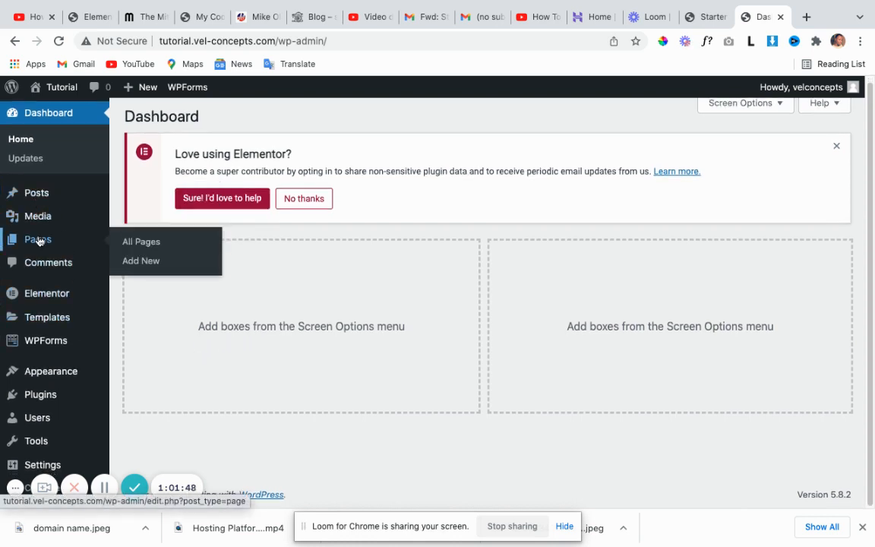
left_click(144, 246)
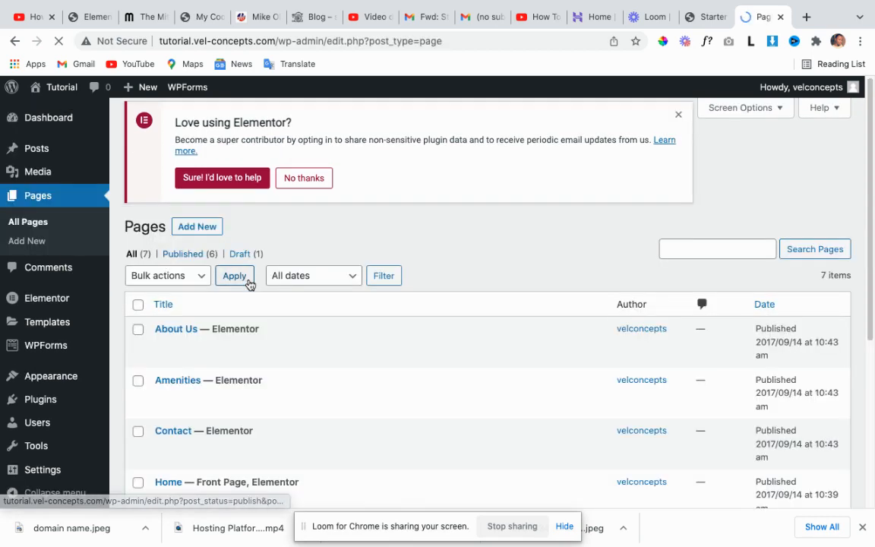
scroll(244, 332, "down", 3)
scroll(244, 331, "down", 1)
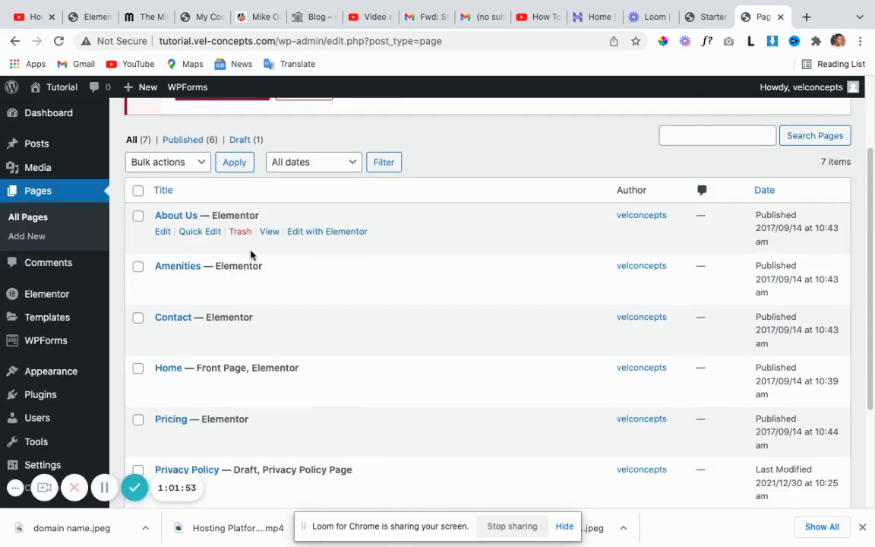
scroll(266, 292, "up", 3)
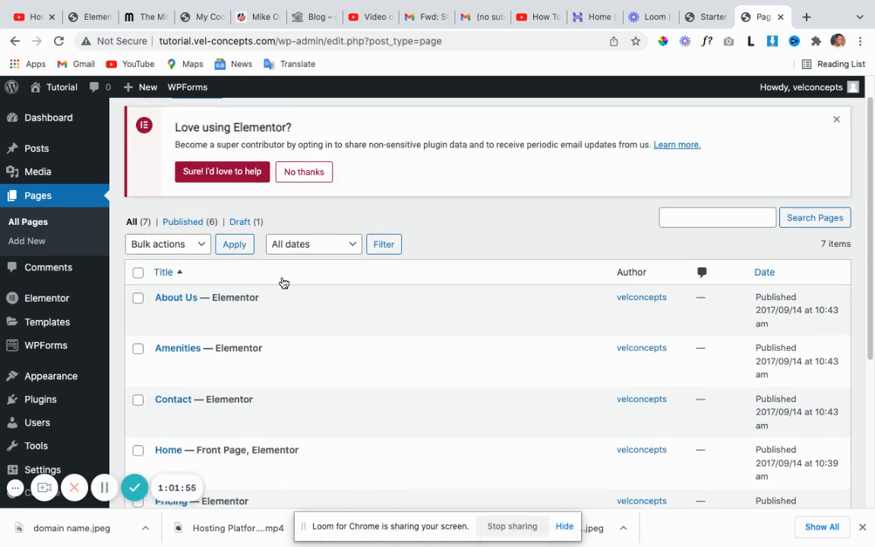
scroll(278, 335, "down", 1)
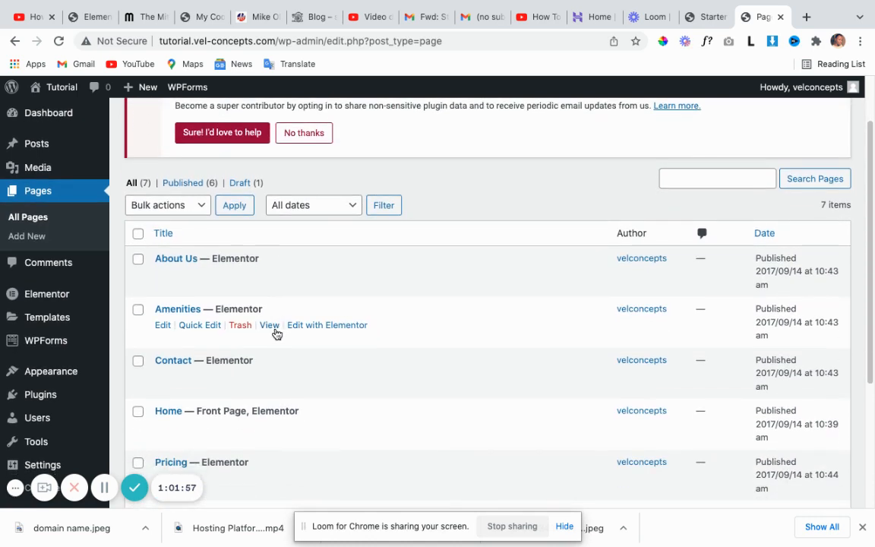
scroll(277, 347, "up", 2)
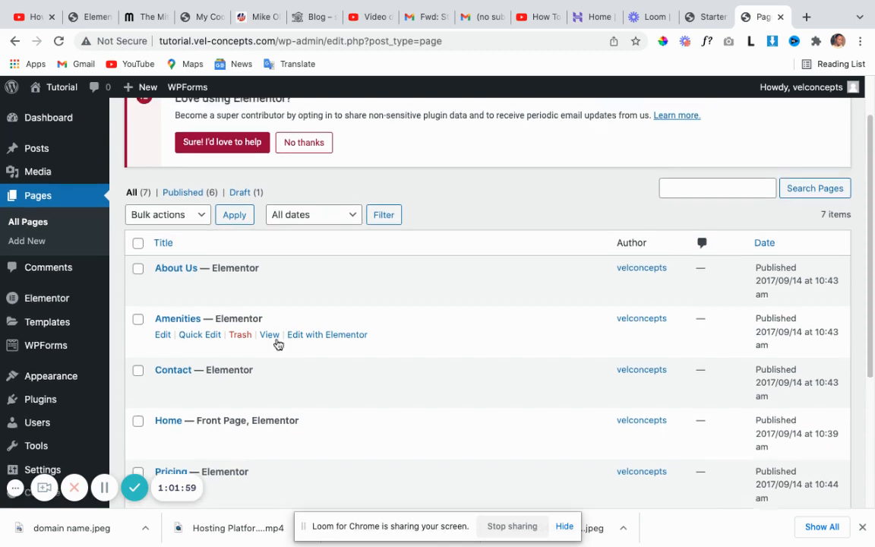
scroll(279, 346, "down", 2)
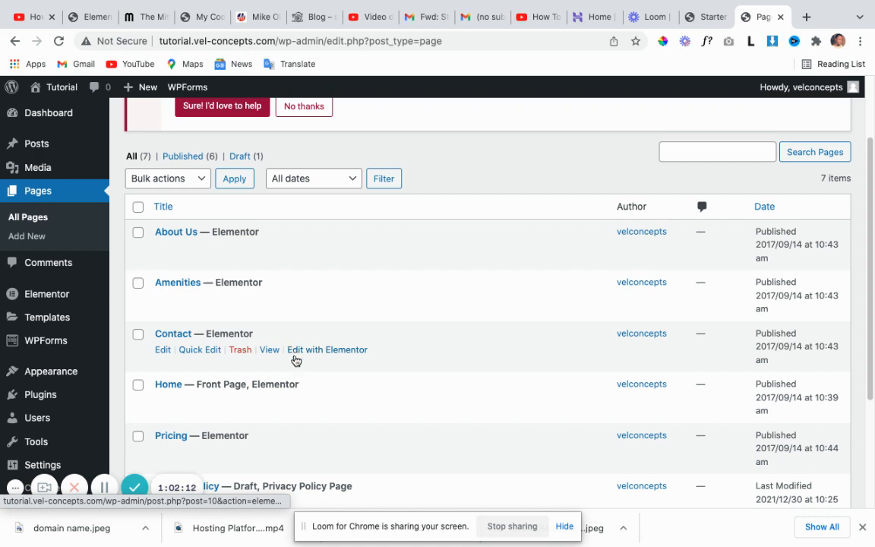
scroll(305, 334, "up", 2)
scroll(286, 325, "up", 1)
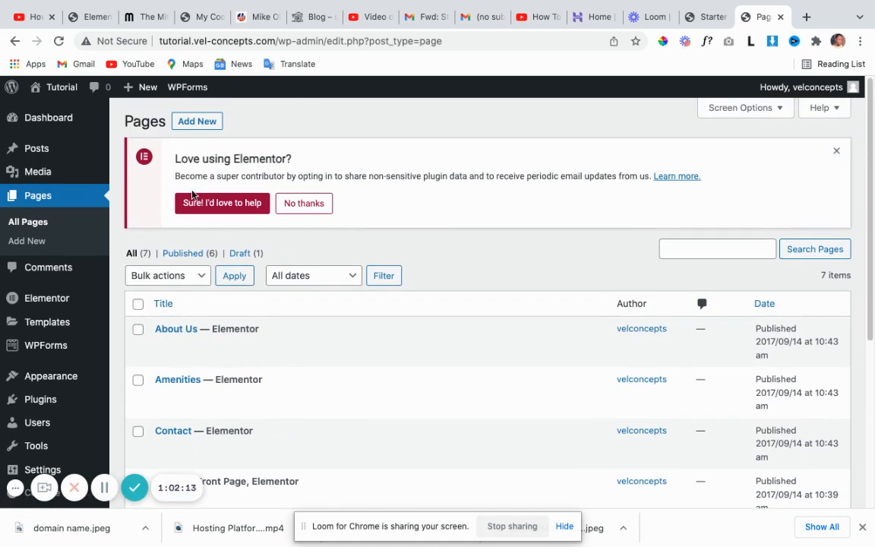
Add a new page titled 'Services' and publish it.
left_click(202, 123)
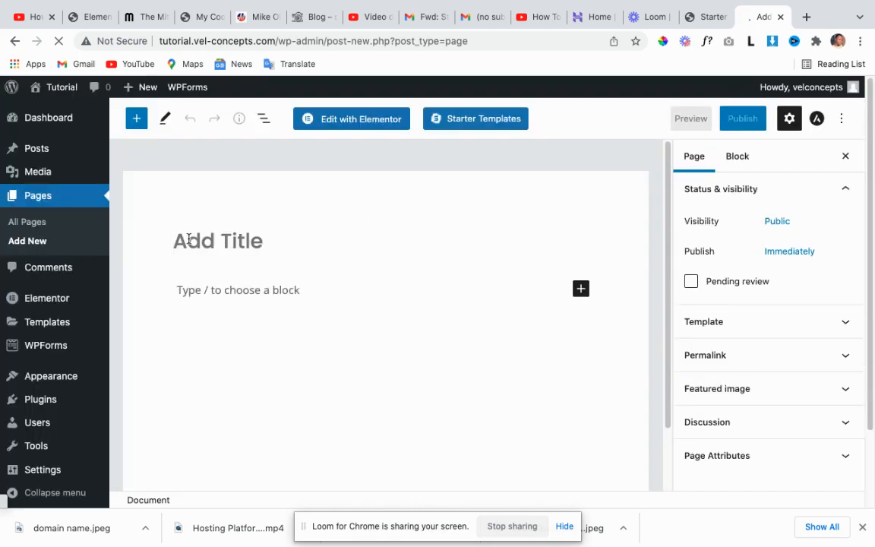
type("Services")
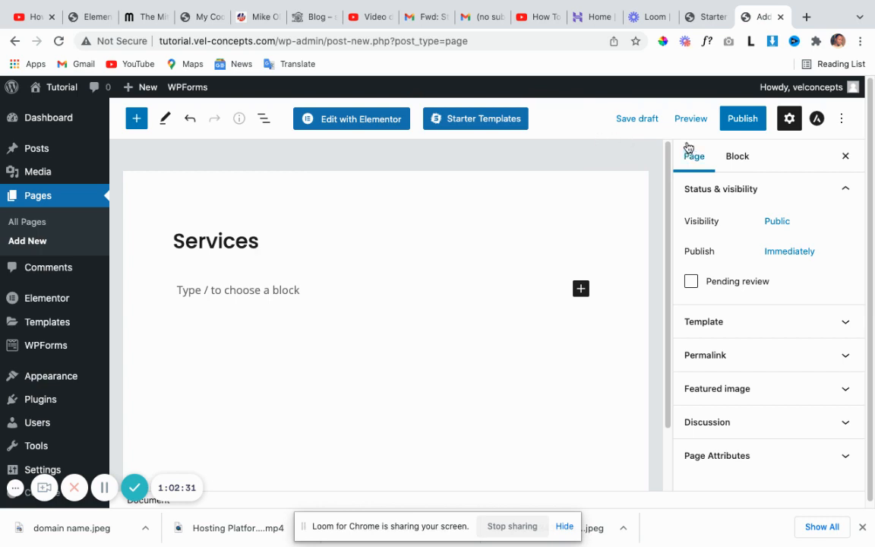
left_click(745, 125)
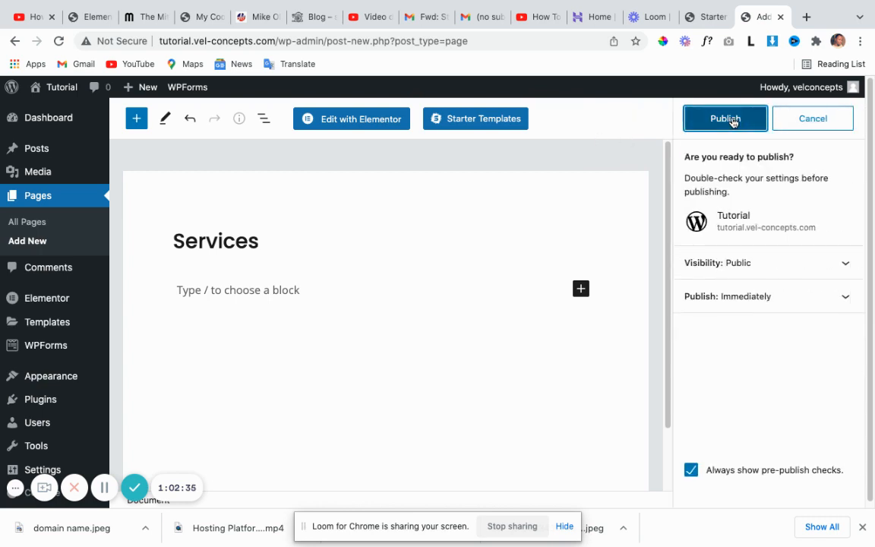
left_click(733, 122)
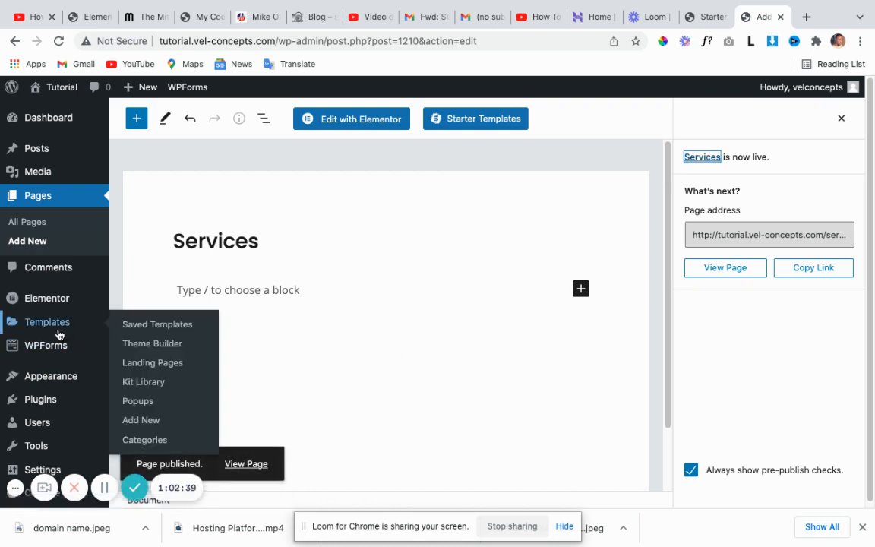
mouse_move(60, 183)
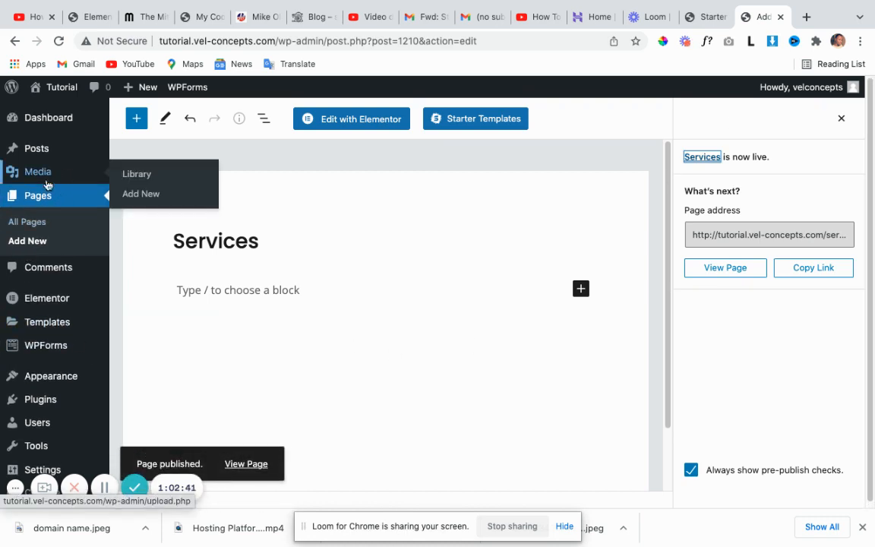
Go to All Pages and find the published Services page among the 8 listed.
left_click(36, 223)
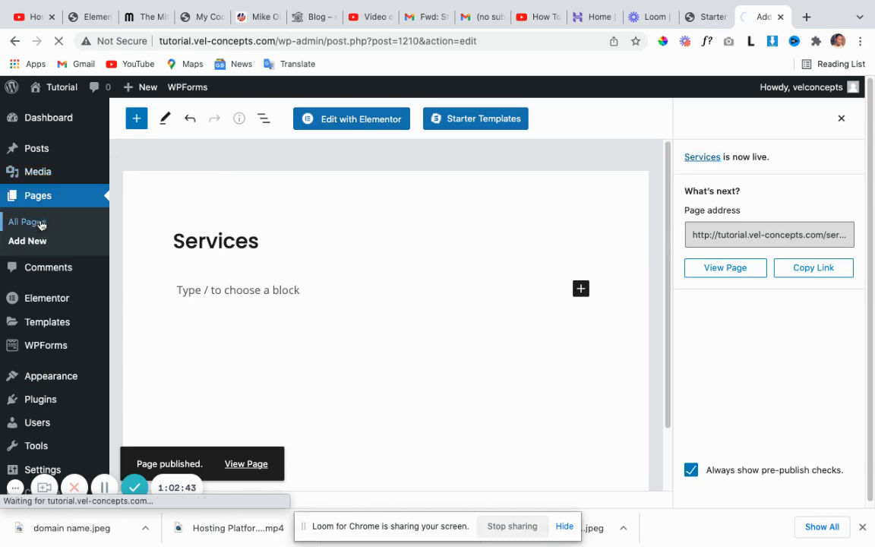
scroll(266, 278, "down", 5)
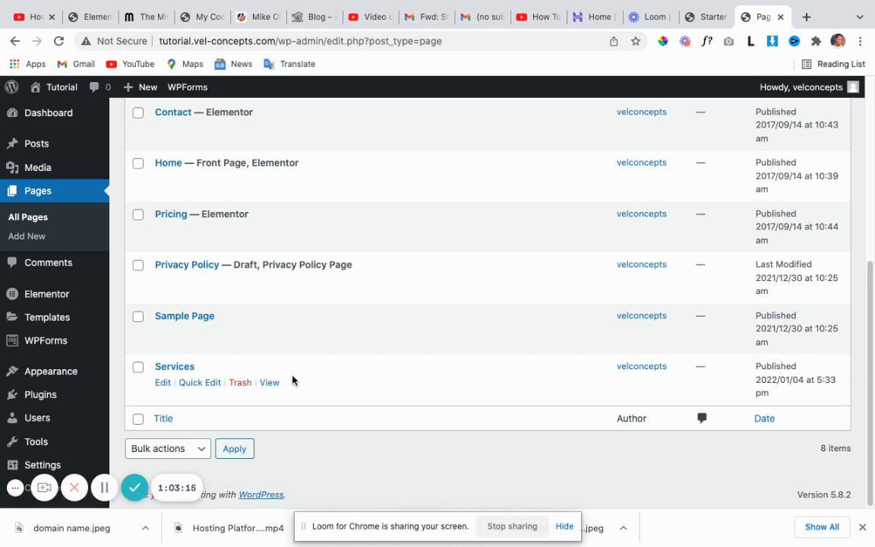
scroll(267, 378, "up", 1)
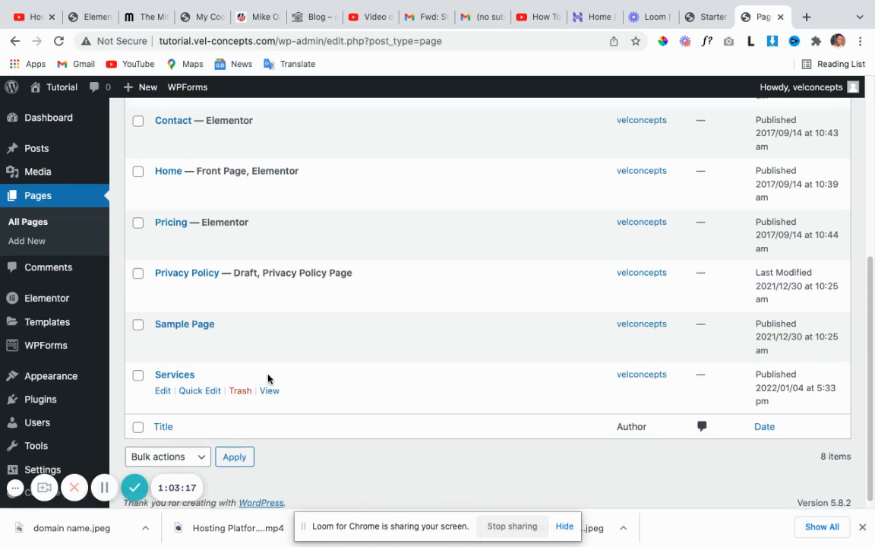
scroll(267, 378, "up", 3)
Scroll the Pages screen down toward Appearance in the sidebar to reach the Menus settings.
scroll(304, 359, "down", 1)
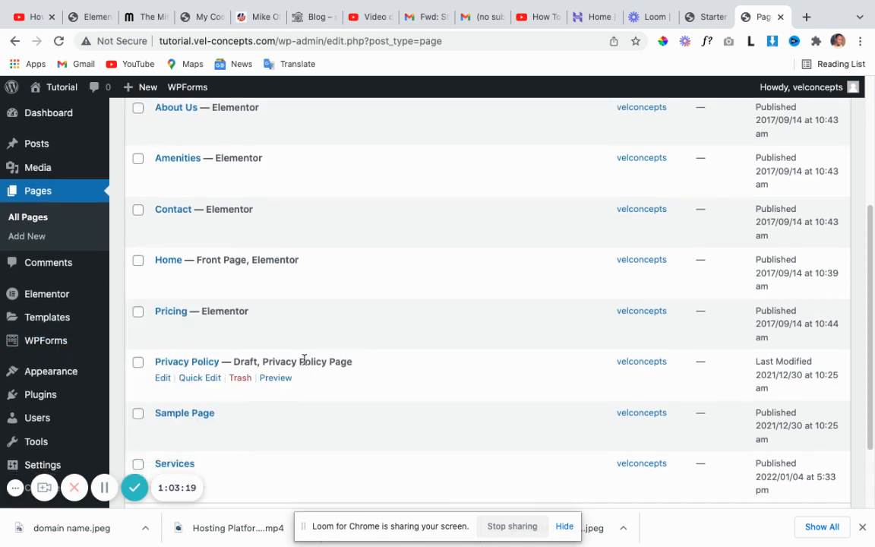
scroll(304, 359, "down", 3)
mouse_move(69, 379)
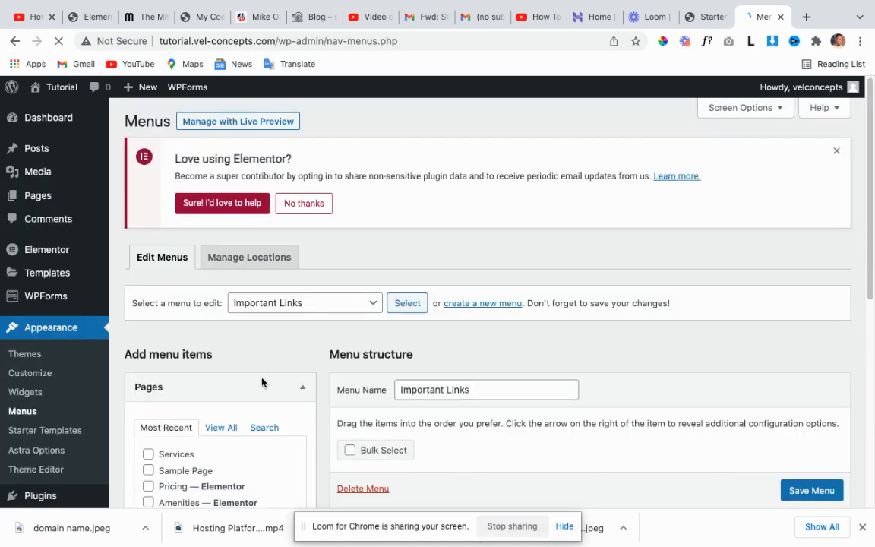
scroll(297, 372, "down", 3)
scroll(448, 327, "down", 2)
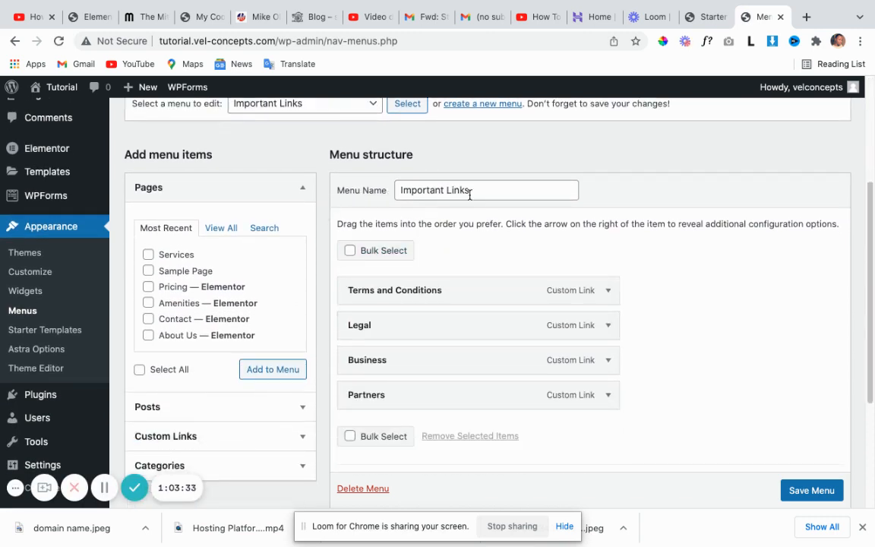
scroll(435, 299, "down", 2)
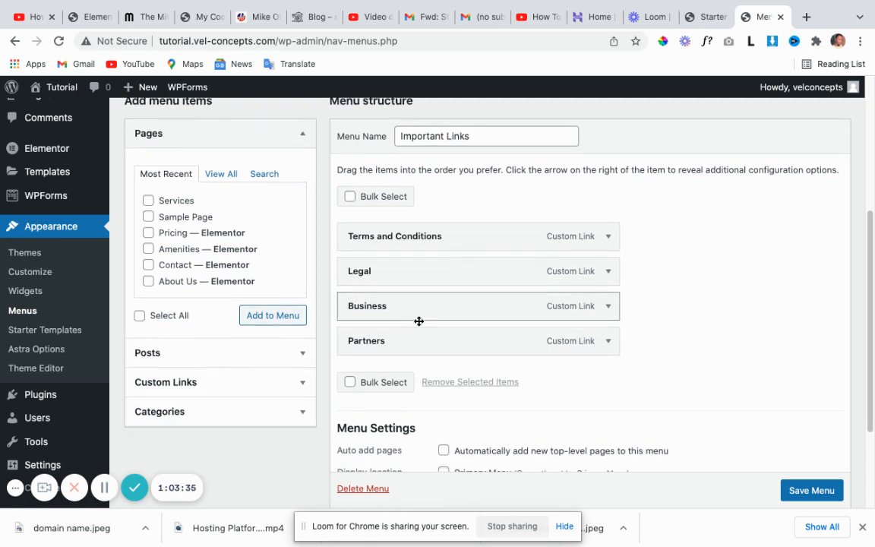
scroll(410, 221, "up", 3)
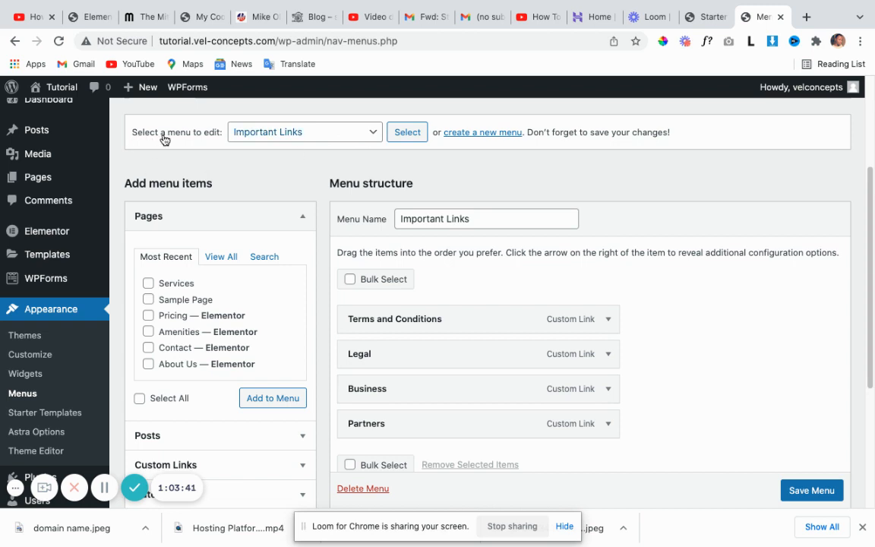
scroll(296, 171, "up", 3)
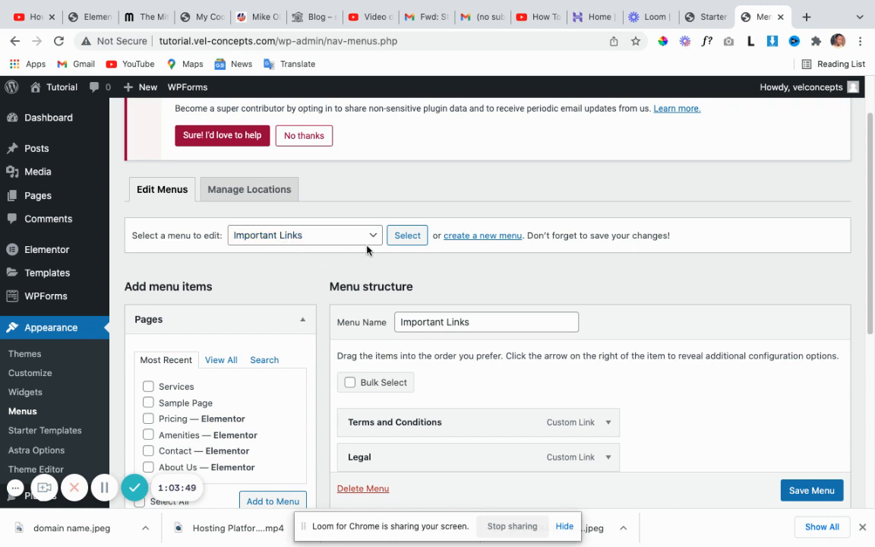
scroll(450, 398, "down", 2)
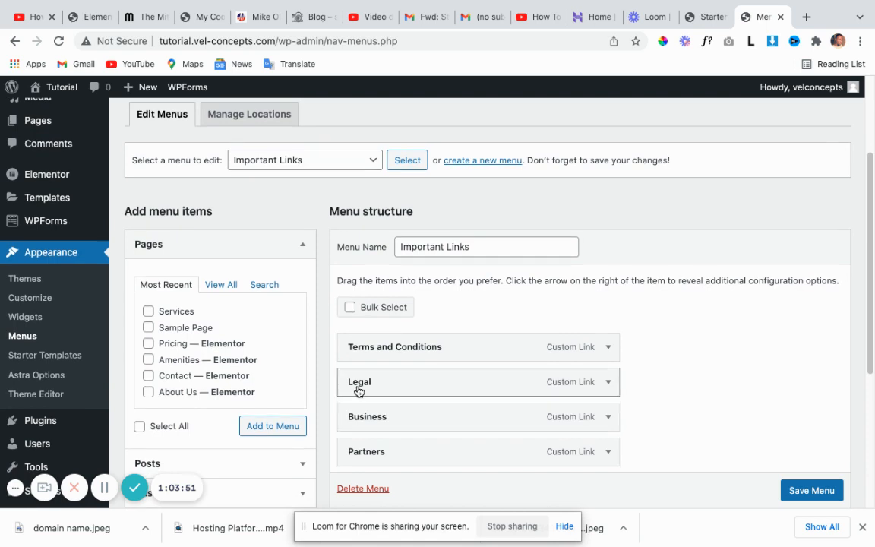
scroll(401, 383, "down", 1)
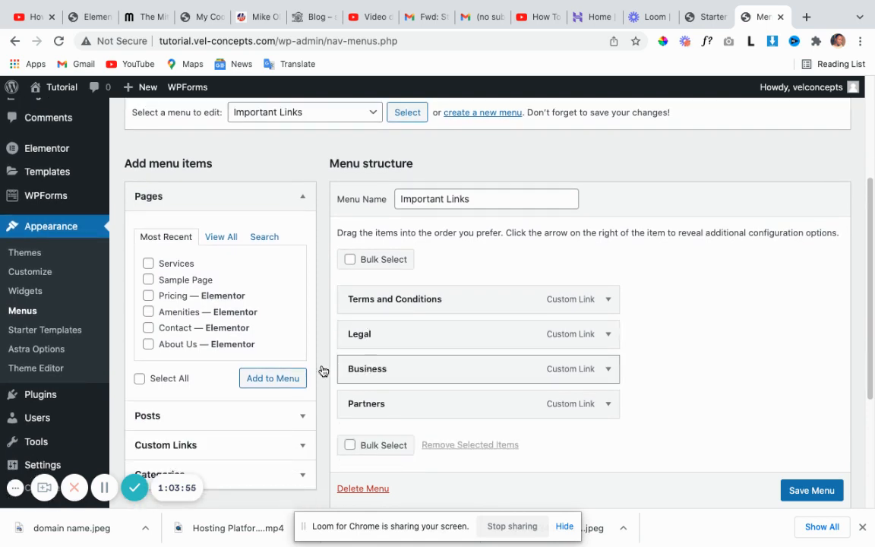
scroll(212, 398, "down", 2)
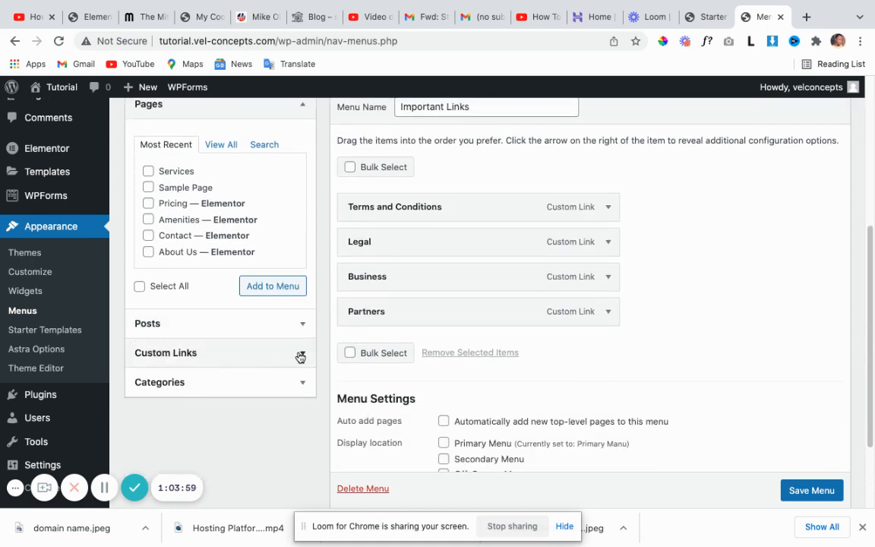
scroll(473, 303, "up", 2)
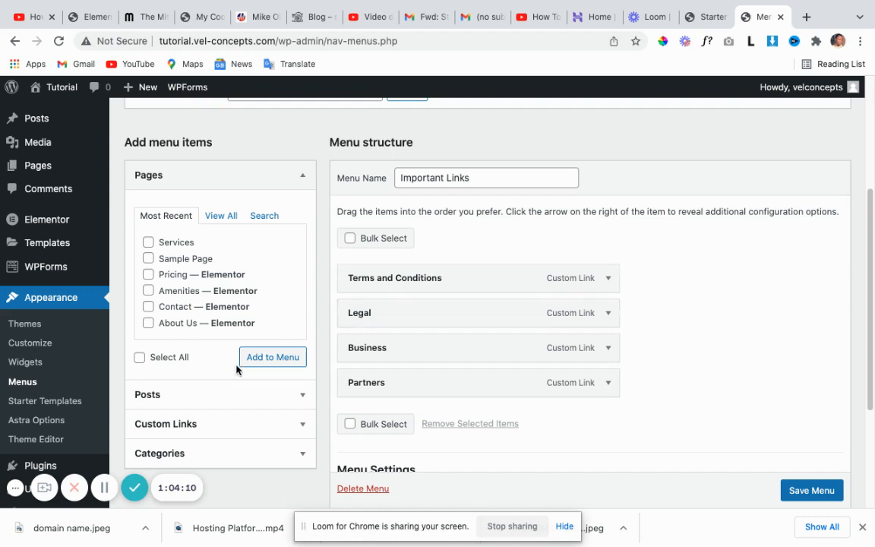
scroll(232, 379, "up", 2)
scroll(234, 391, "down", 3)
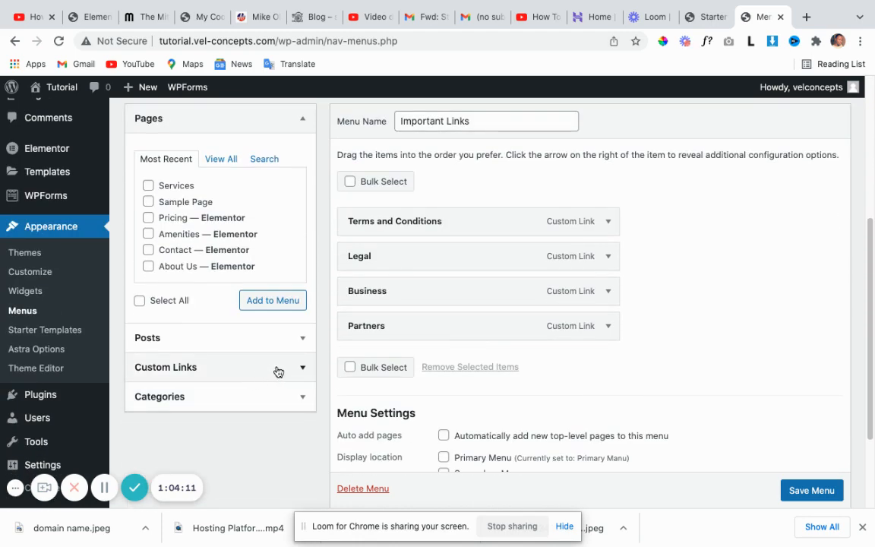
scroll(515, 304, "up", 1)
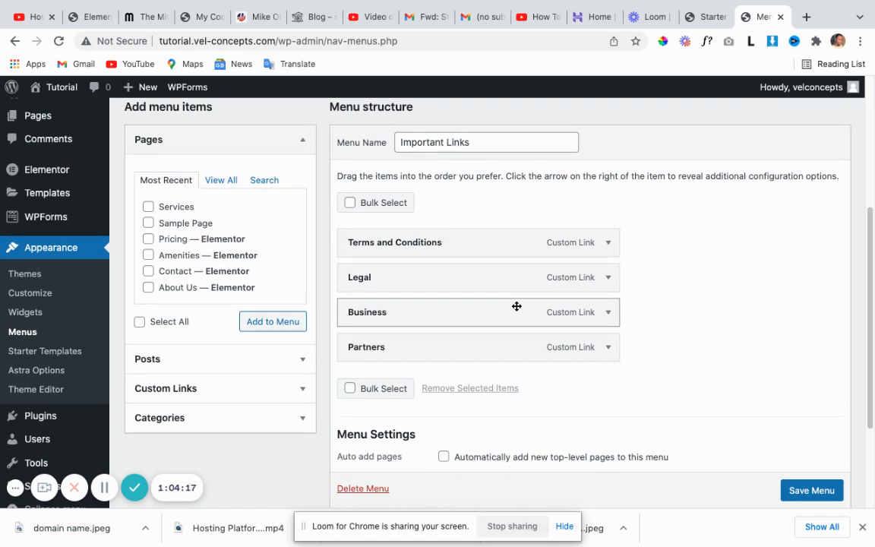
scroll(516, 308, "up", 2)
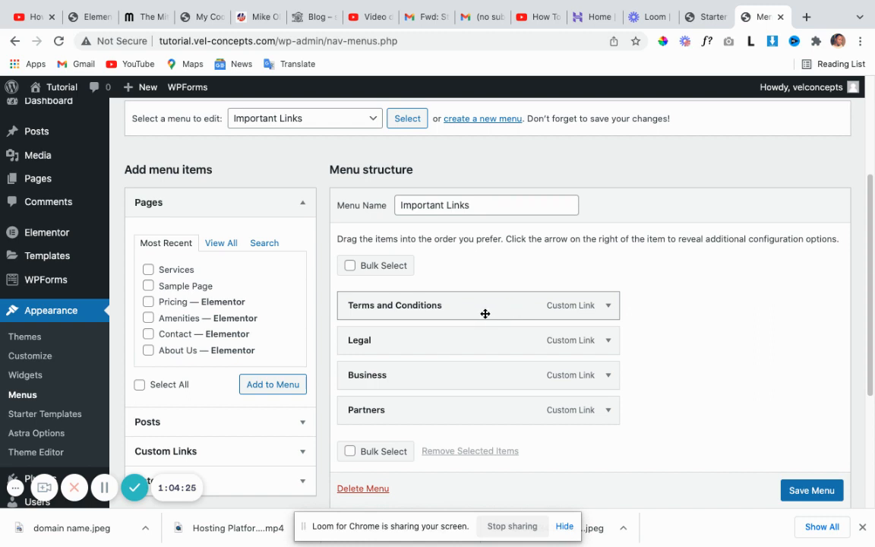
scroll(486, 325, "up", 1)
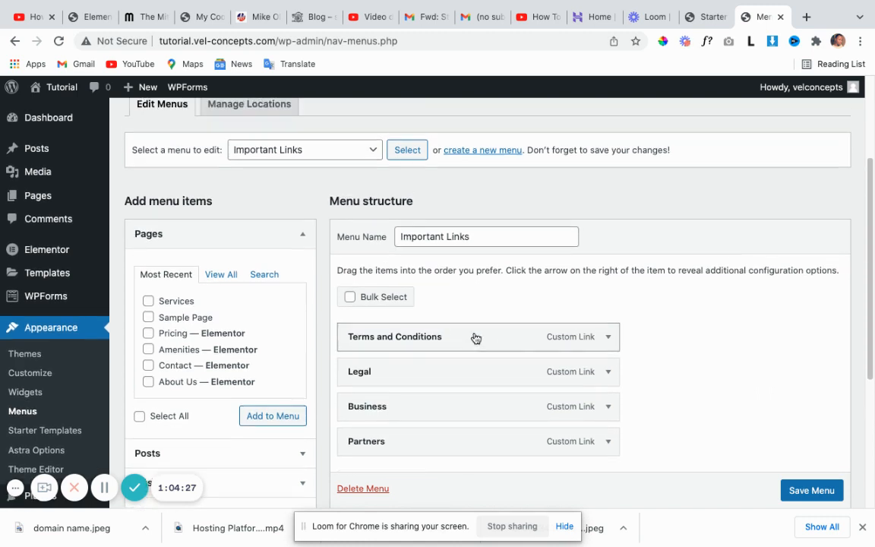
scroll(353, 238, "up", 2)
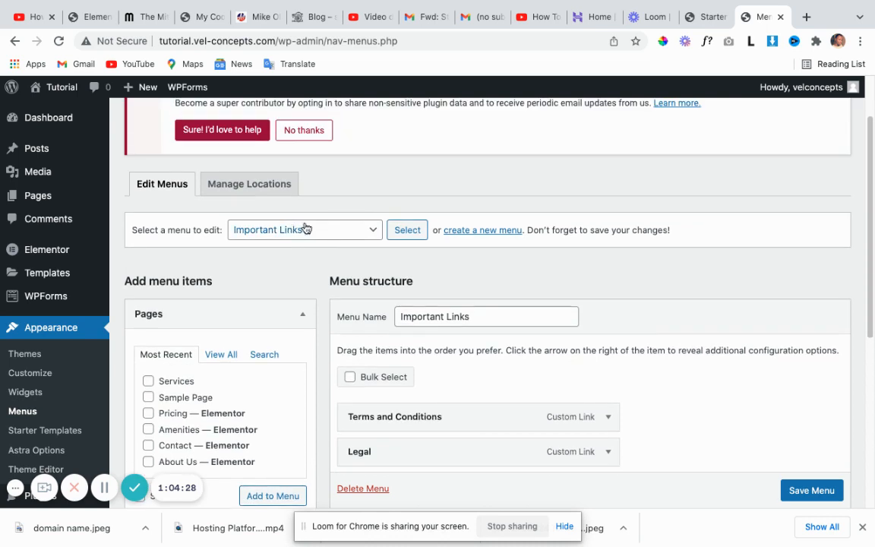
Select 'Primary Manu' in the menu dropdown and load its Home, About Us, Amenities, Pricing and Contact items.
left_click(375, 232)
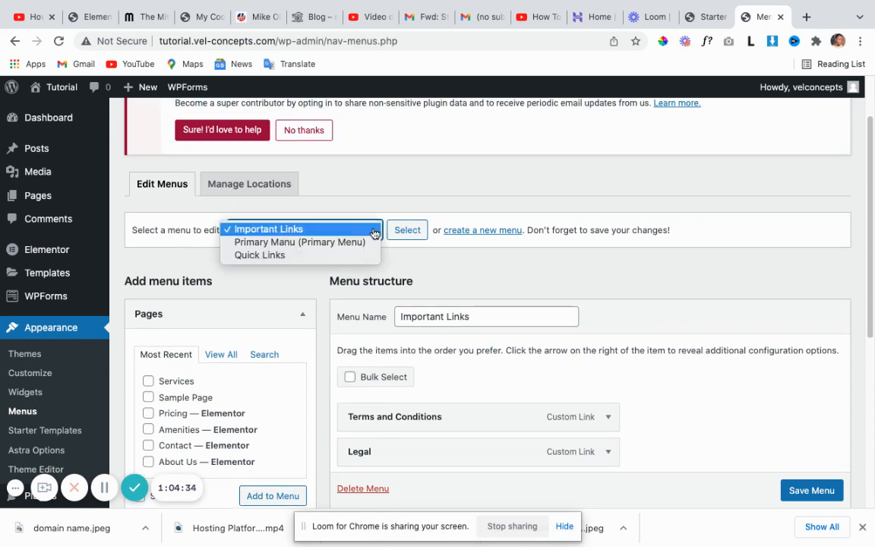
left_click(297, 243)
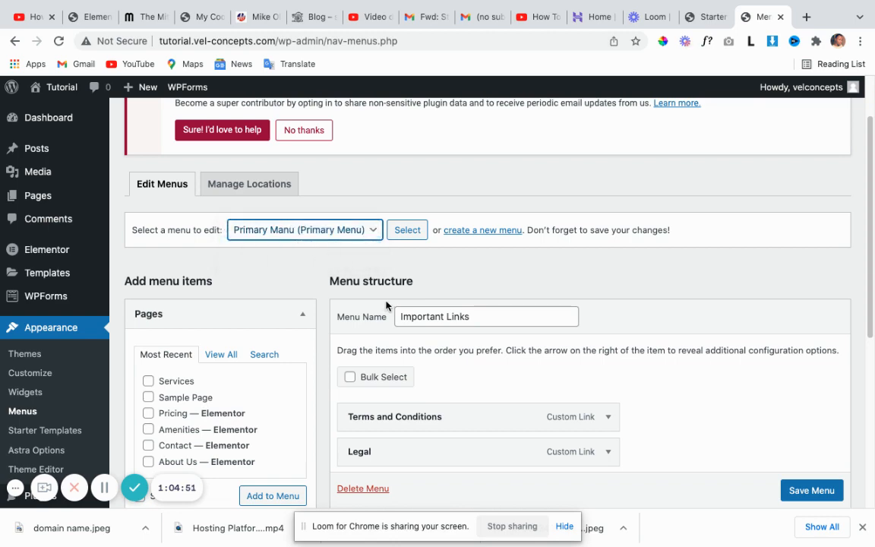
scroll(386, 304, "down", 2)
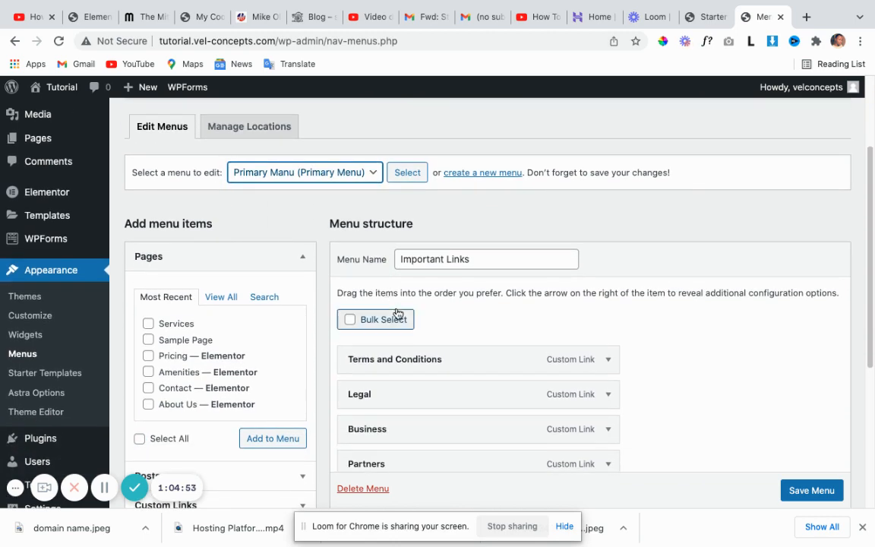
scroll(396, 311, "down", 2)
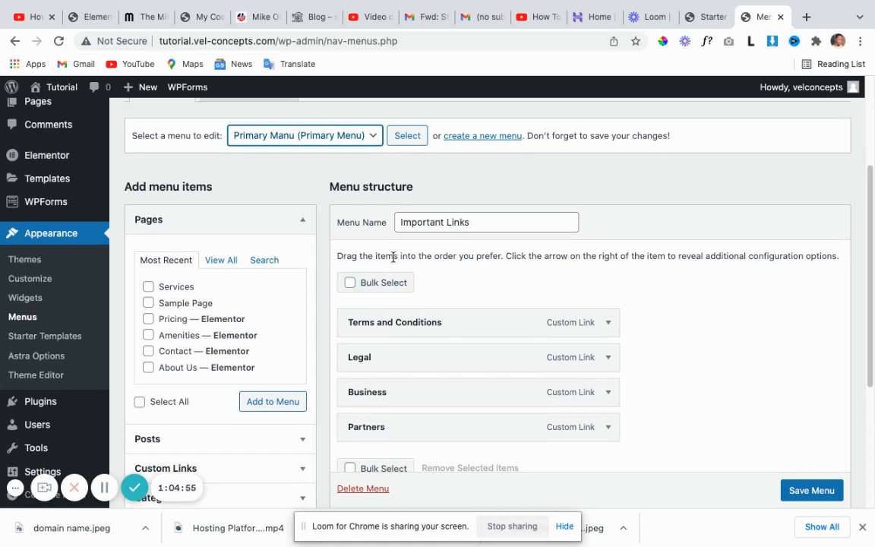
left_click(406, 136)
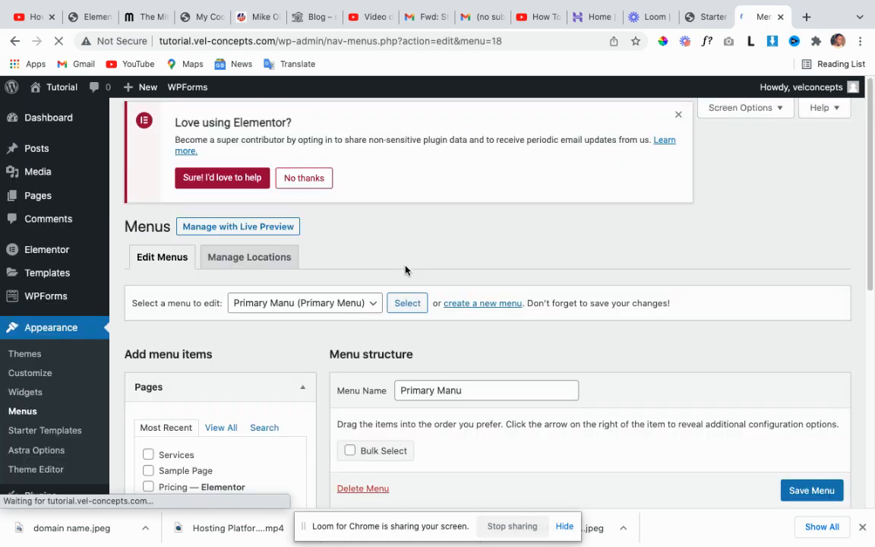
scroll(410, 303, "down", 5)
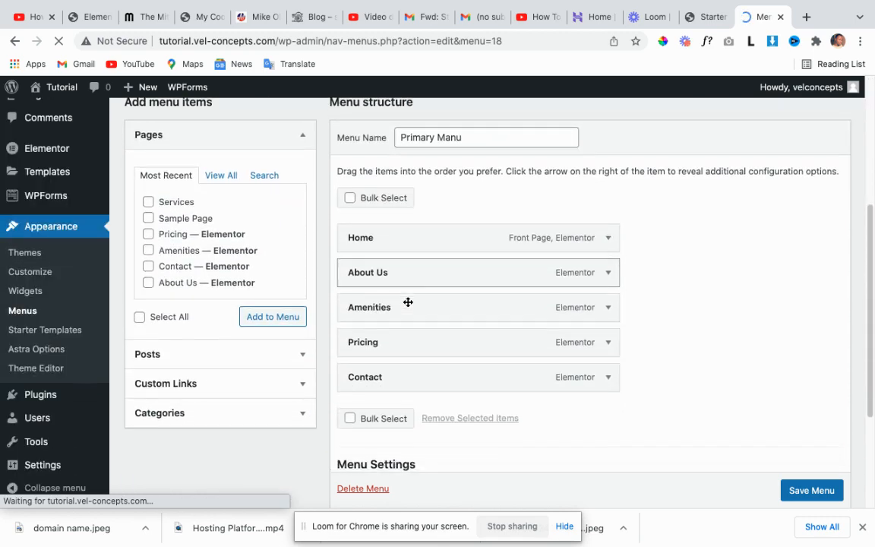
scroll(396, 352, "down", 1)
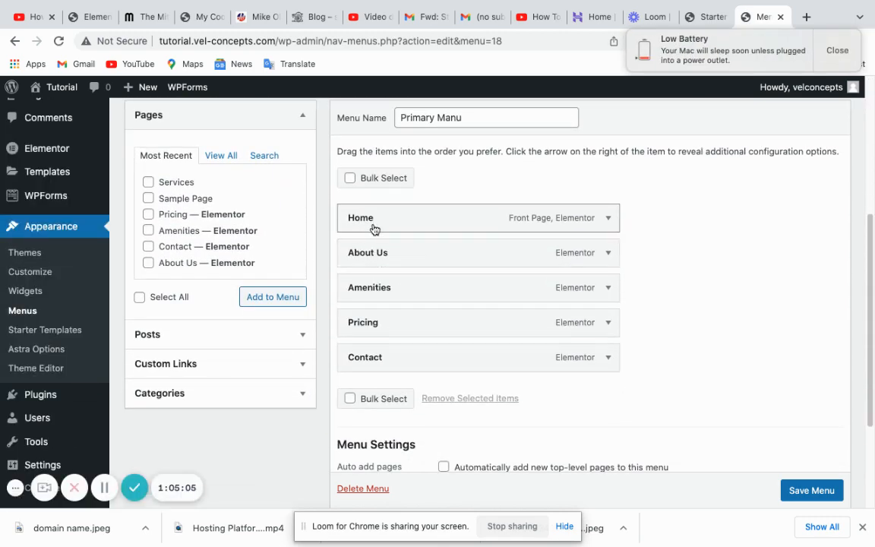
From the Pages box's Most Recent list, tick Services and add it to Primary Manu after Contact.
left_click(106, 488)
left_click(105, 489)
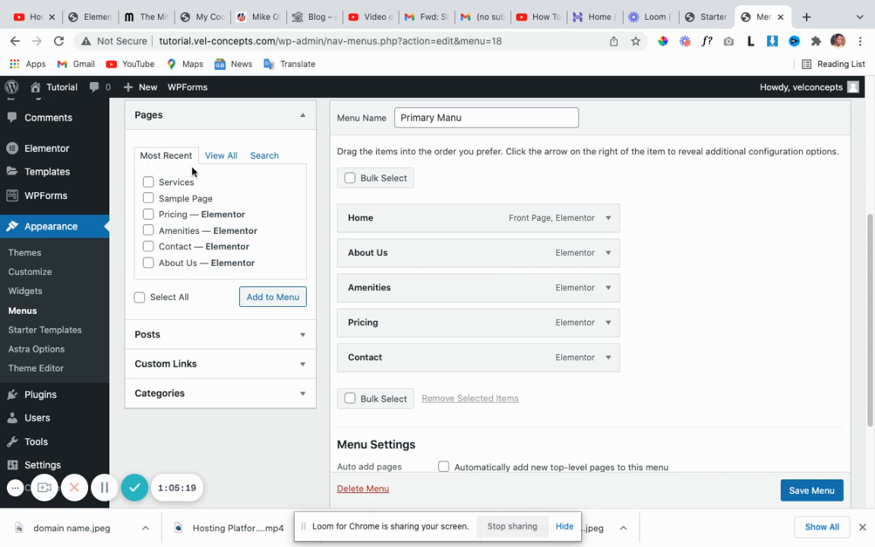
left_click(221, 156)
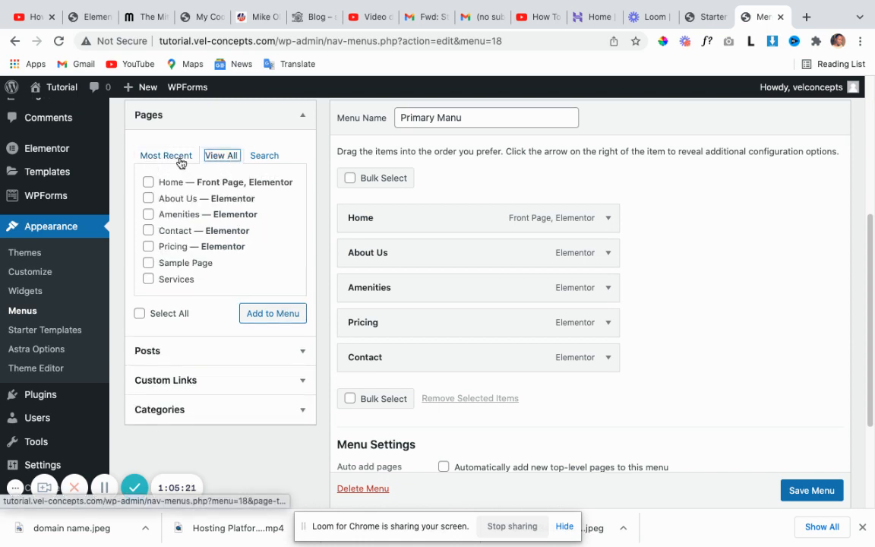
left_click(180, 159)
left_click(221, 157)
scroll(212, 202, "down", 2)
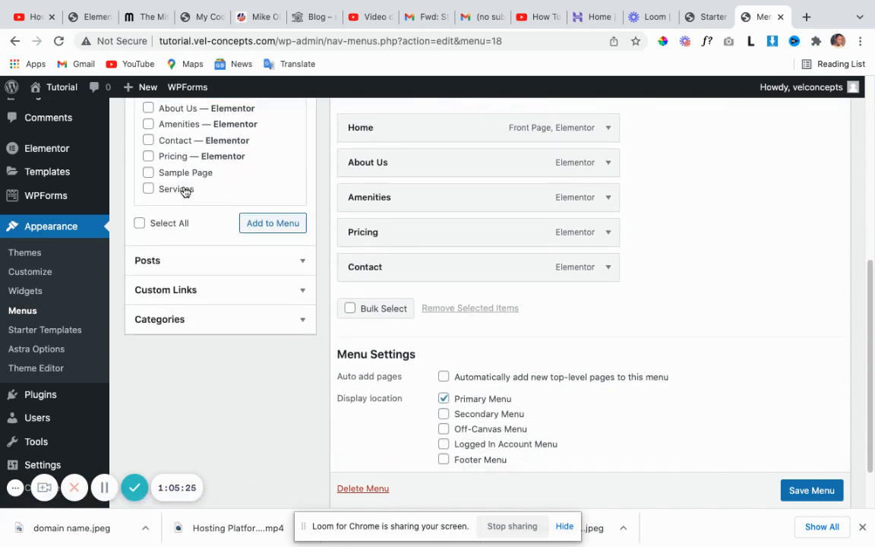
scroll(185, 192, "up", 2)
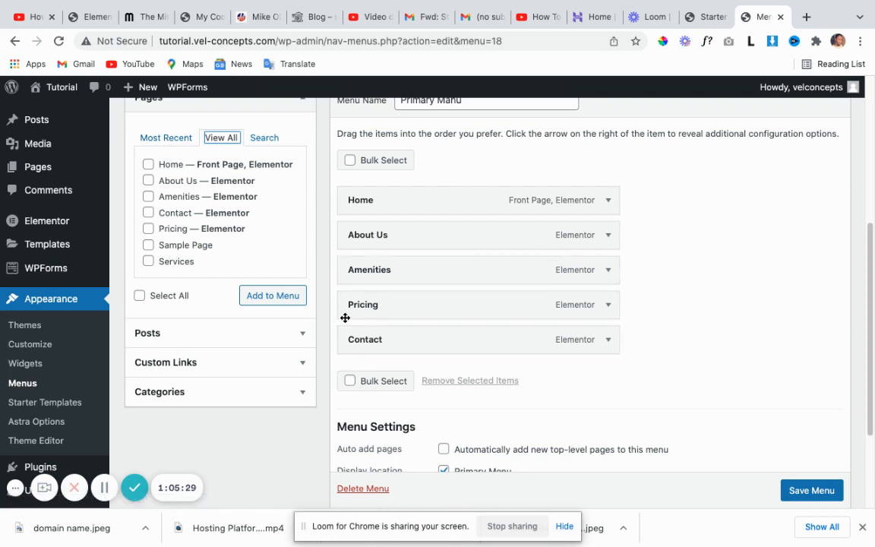
left_click(167, 139)
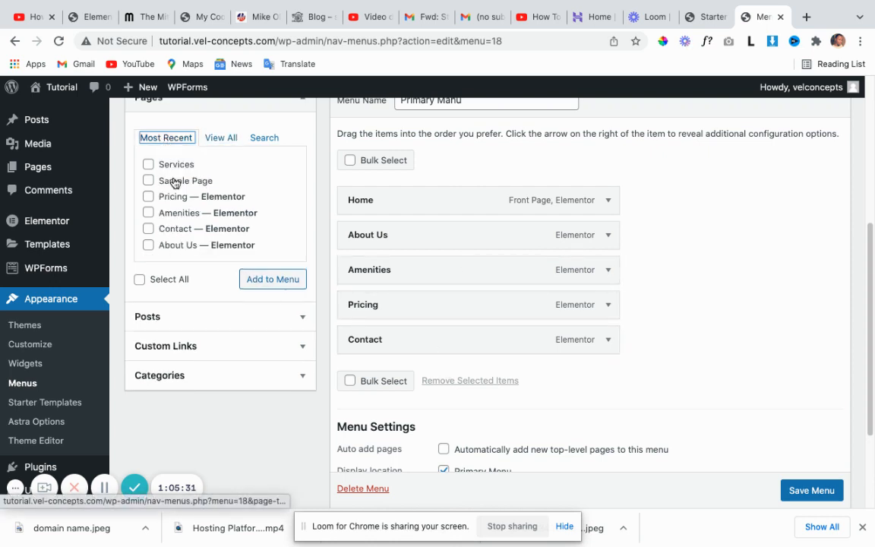
left_click(149, 166)
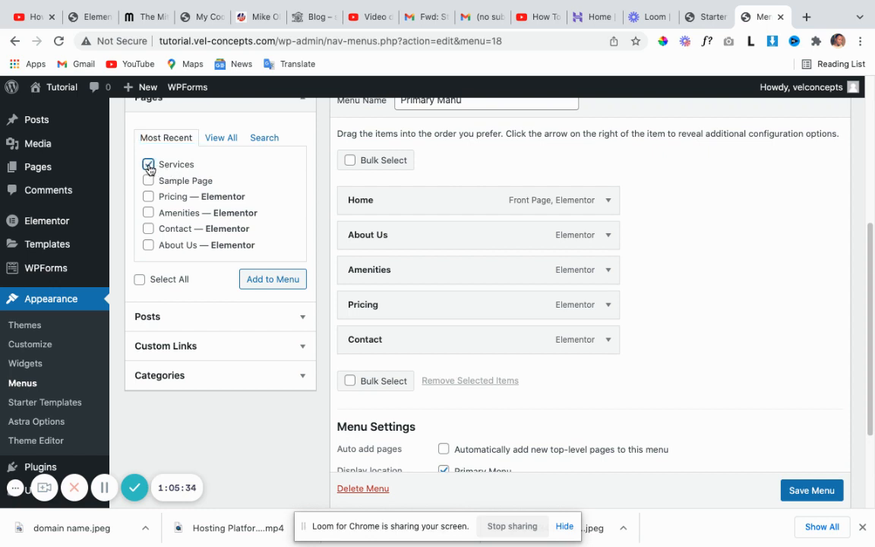
left_click(271, 281)
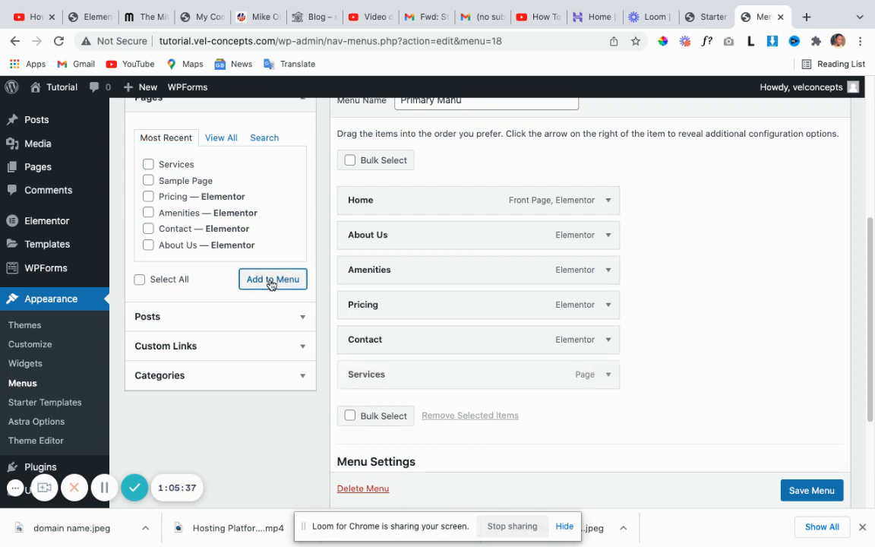
scroll(469, 373, "down", 1)
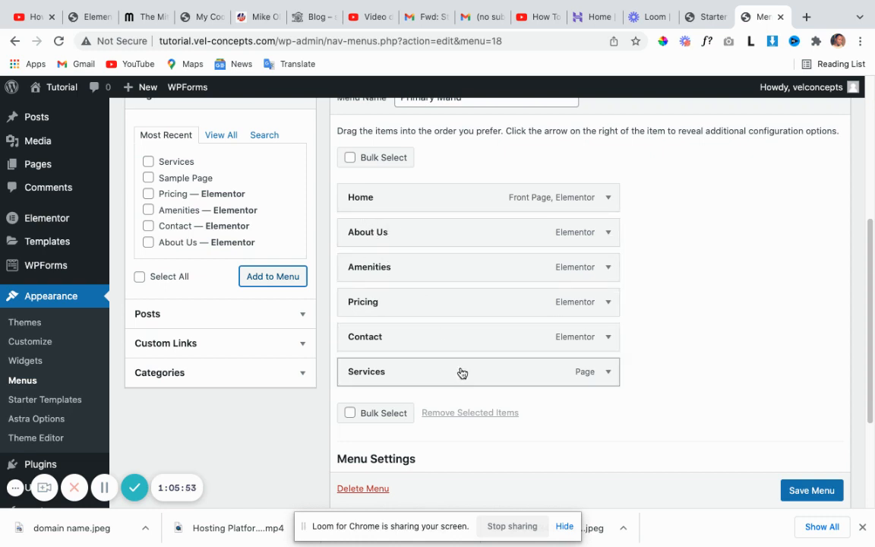
Drag Services directly below About Us in Primary Manu and save the menu.
left_click_drag(459, 372, 455, 264)
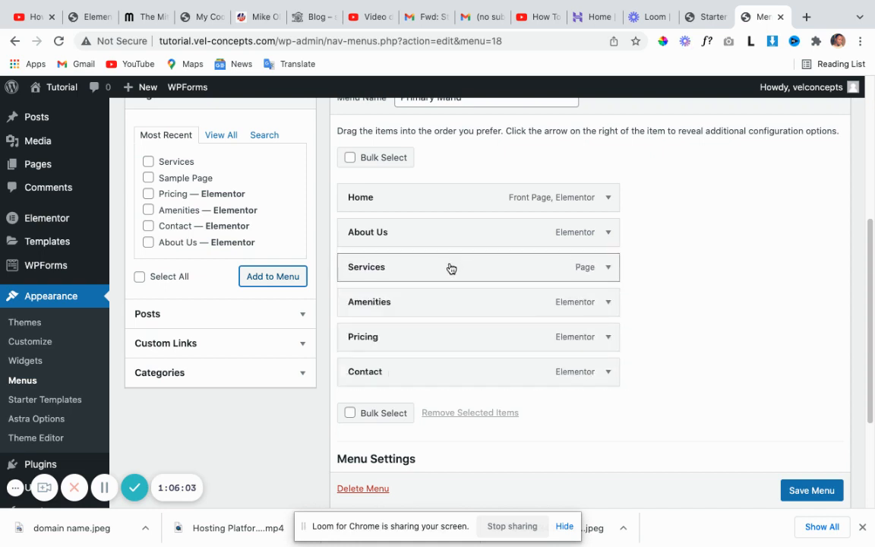
scroll(494, 303, "down", 2)
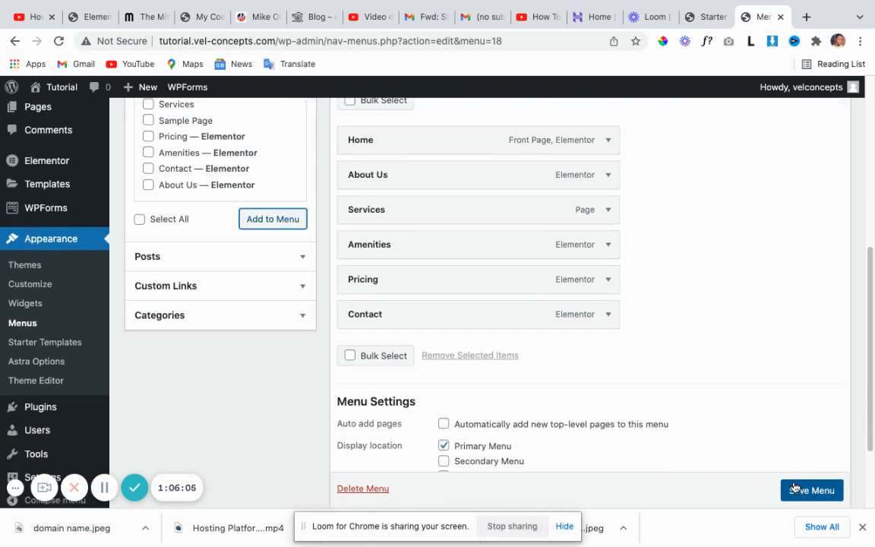
scroll(797, 488, "down", 1)
left_click(805, 490)
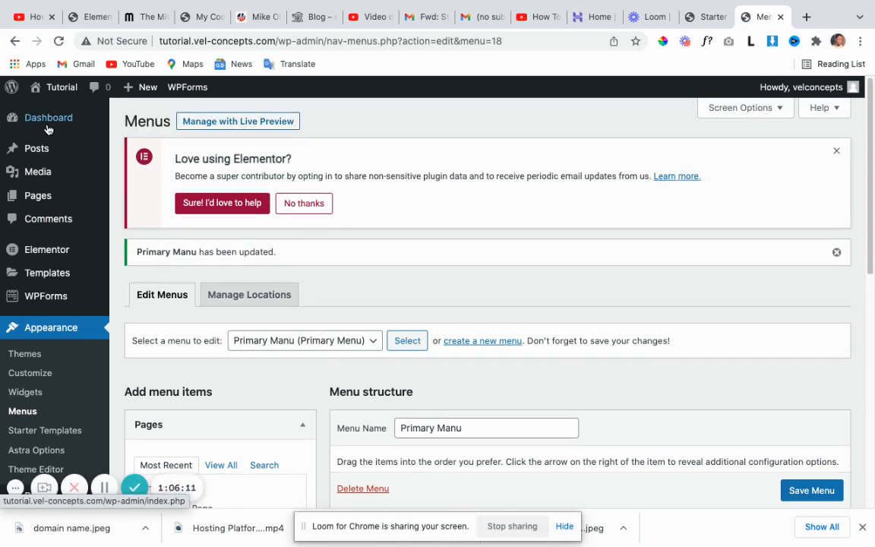
mouse_move(57, 91)
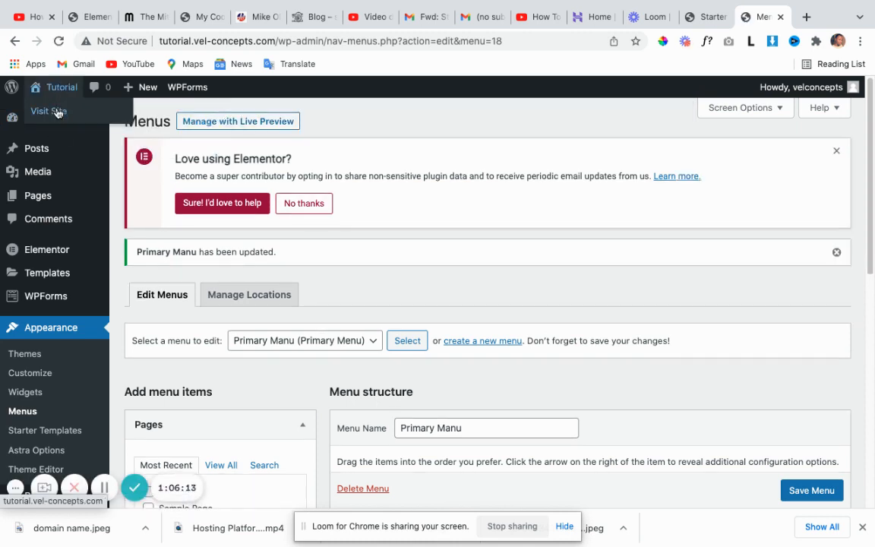
Visit the live site and open the Services page from the header navigation.
left_click(58, 113)
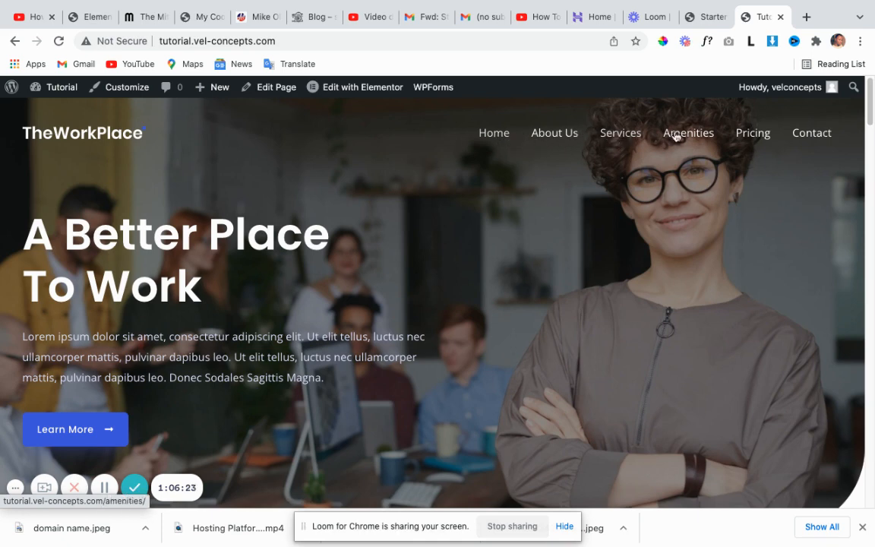
left_click(619, 135)
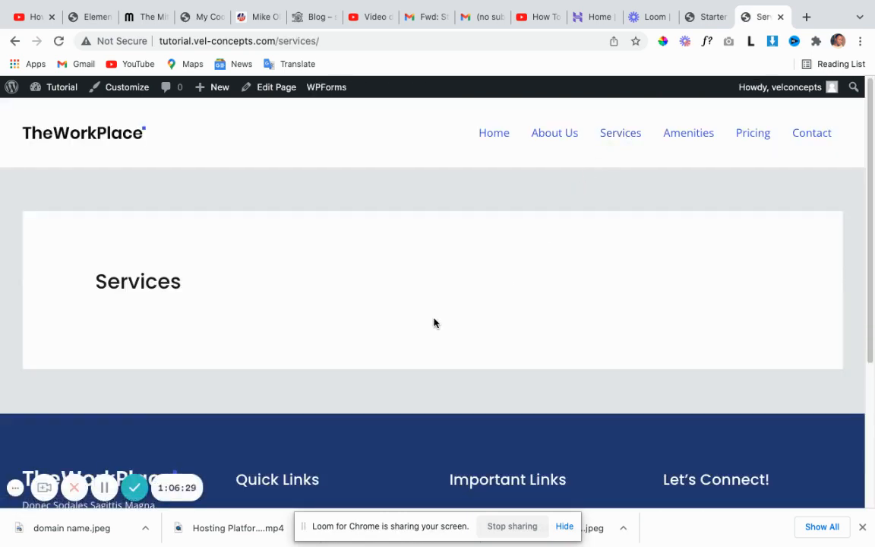
scroll(434, 322, "down", 2)
scroll(436, 322, "up", 2)
Return to Home and confirm the header reads Home, About Us, Services, Amenities, Pricing, Contact.
left_click(492, 137)
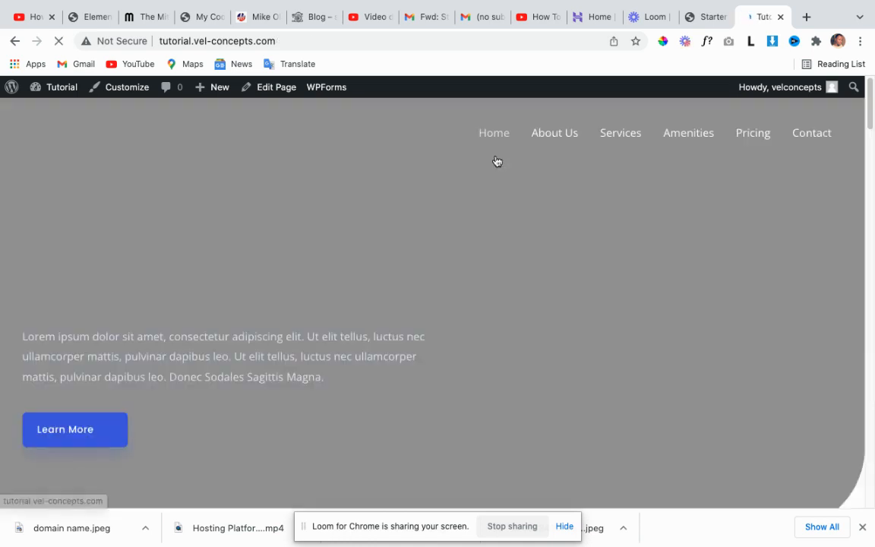
scroll(517, 219, "down", 5)
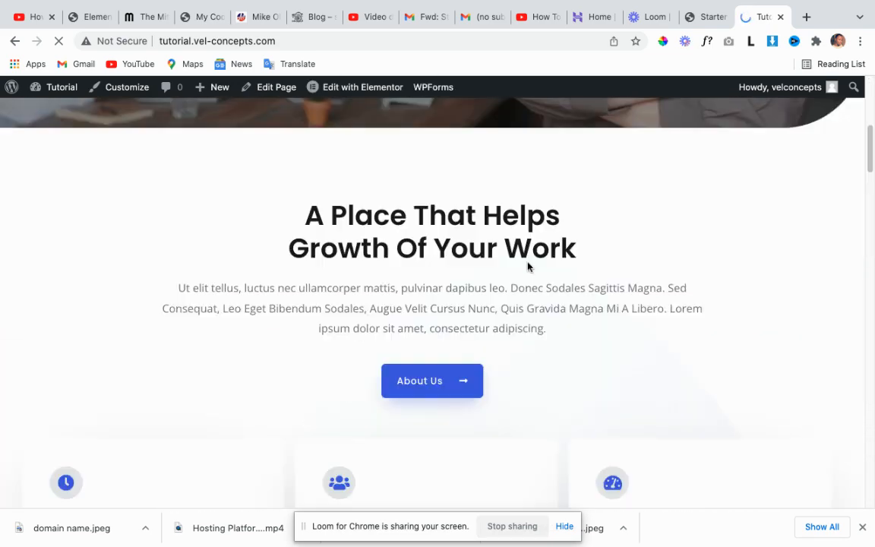
scroll(527, 264, "up", 5)
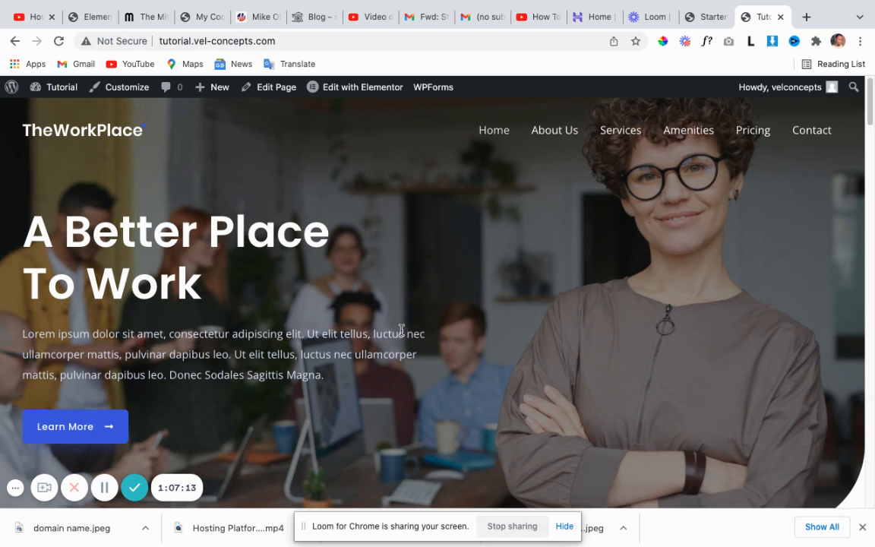
scroll(408, 328, "down", 1)
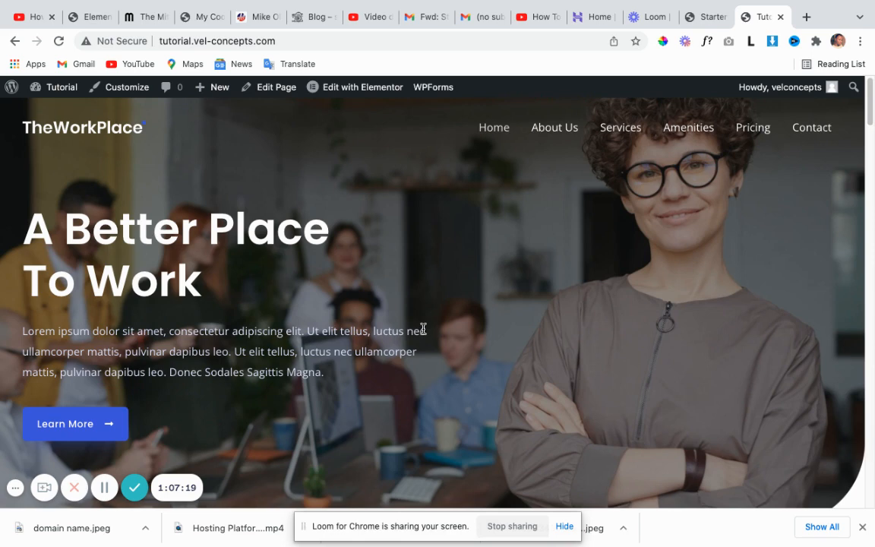
scroll(424, 328, "down", 1)
scroll(425, 328, "down", 1)
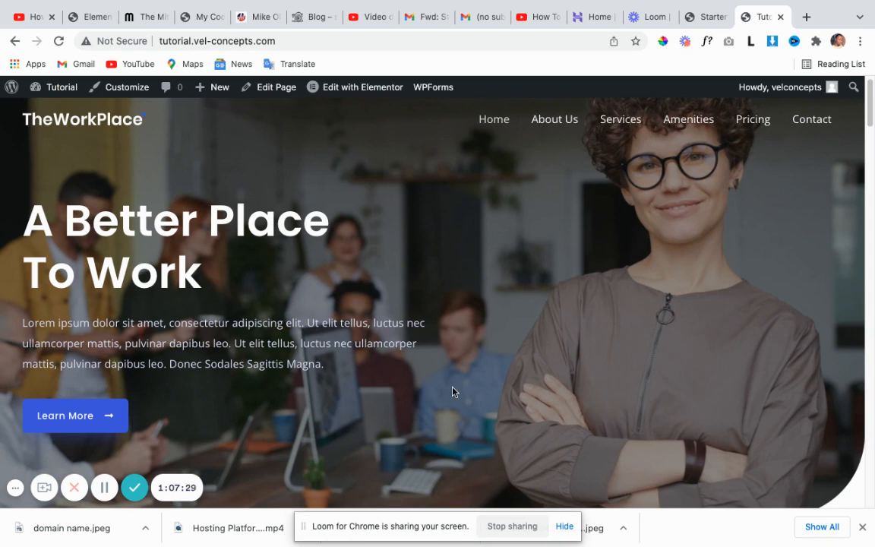
scroll(415, 403, "down", 1)
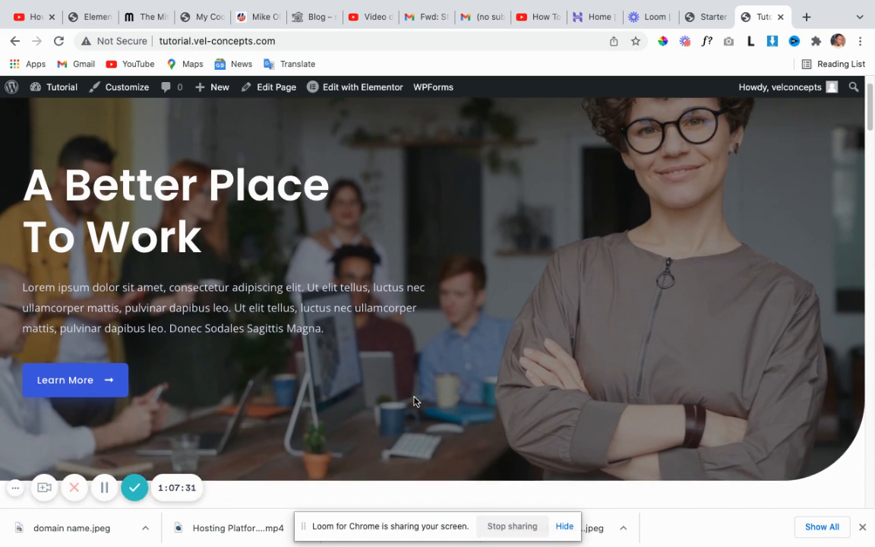
scroll(402, 408, "up", 1)
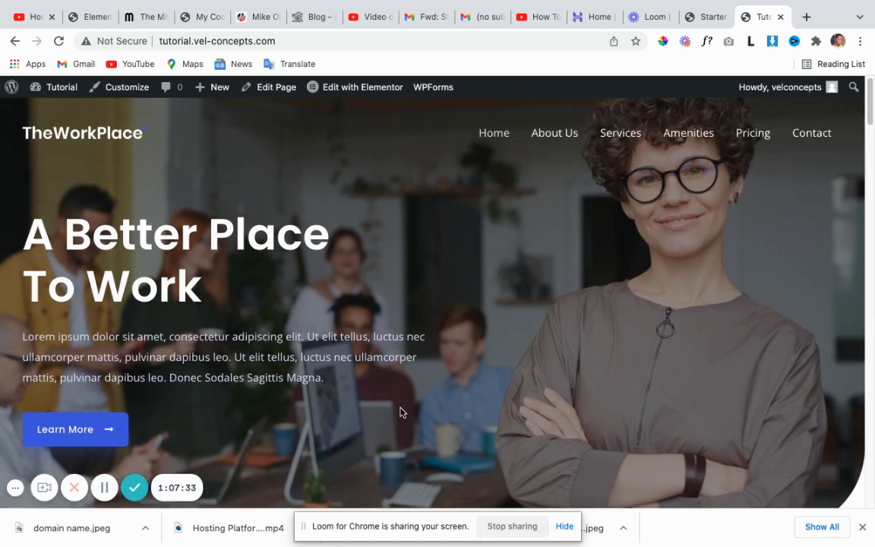